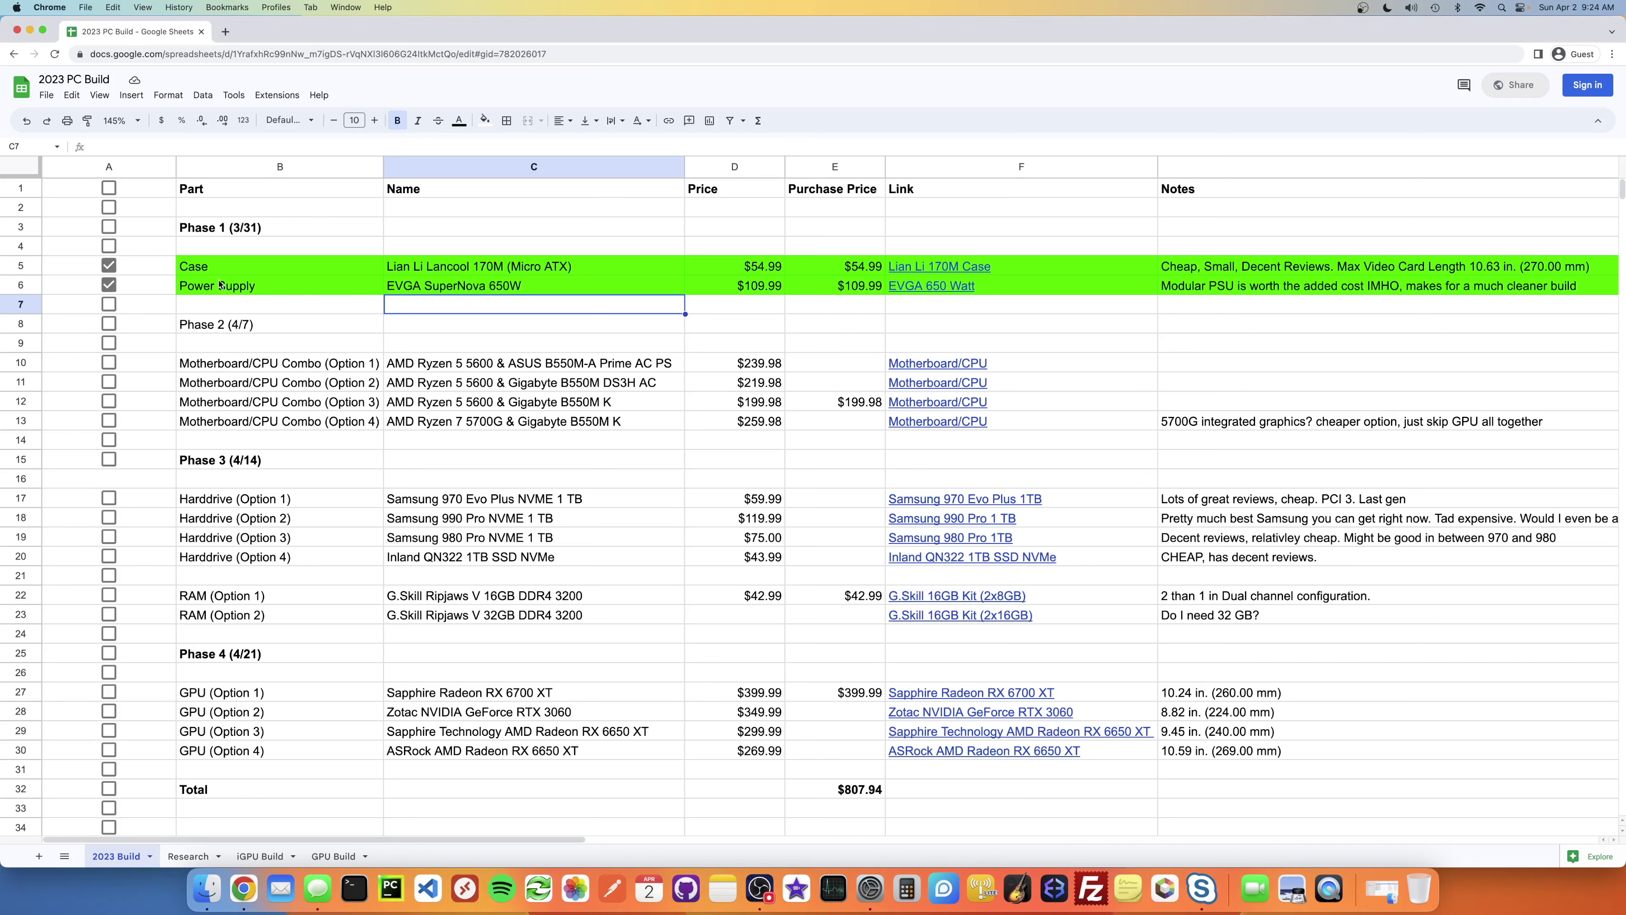
Step: Review the build schedule by going through the headings for Phases 1 to 4, ending on Phase 1
{"action": "left_click", "coordinate": [241, 229]}
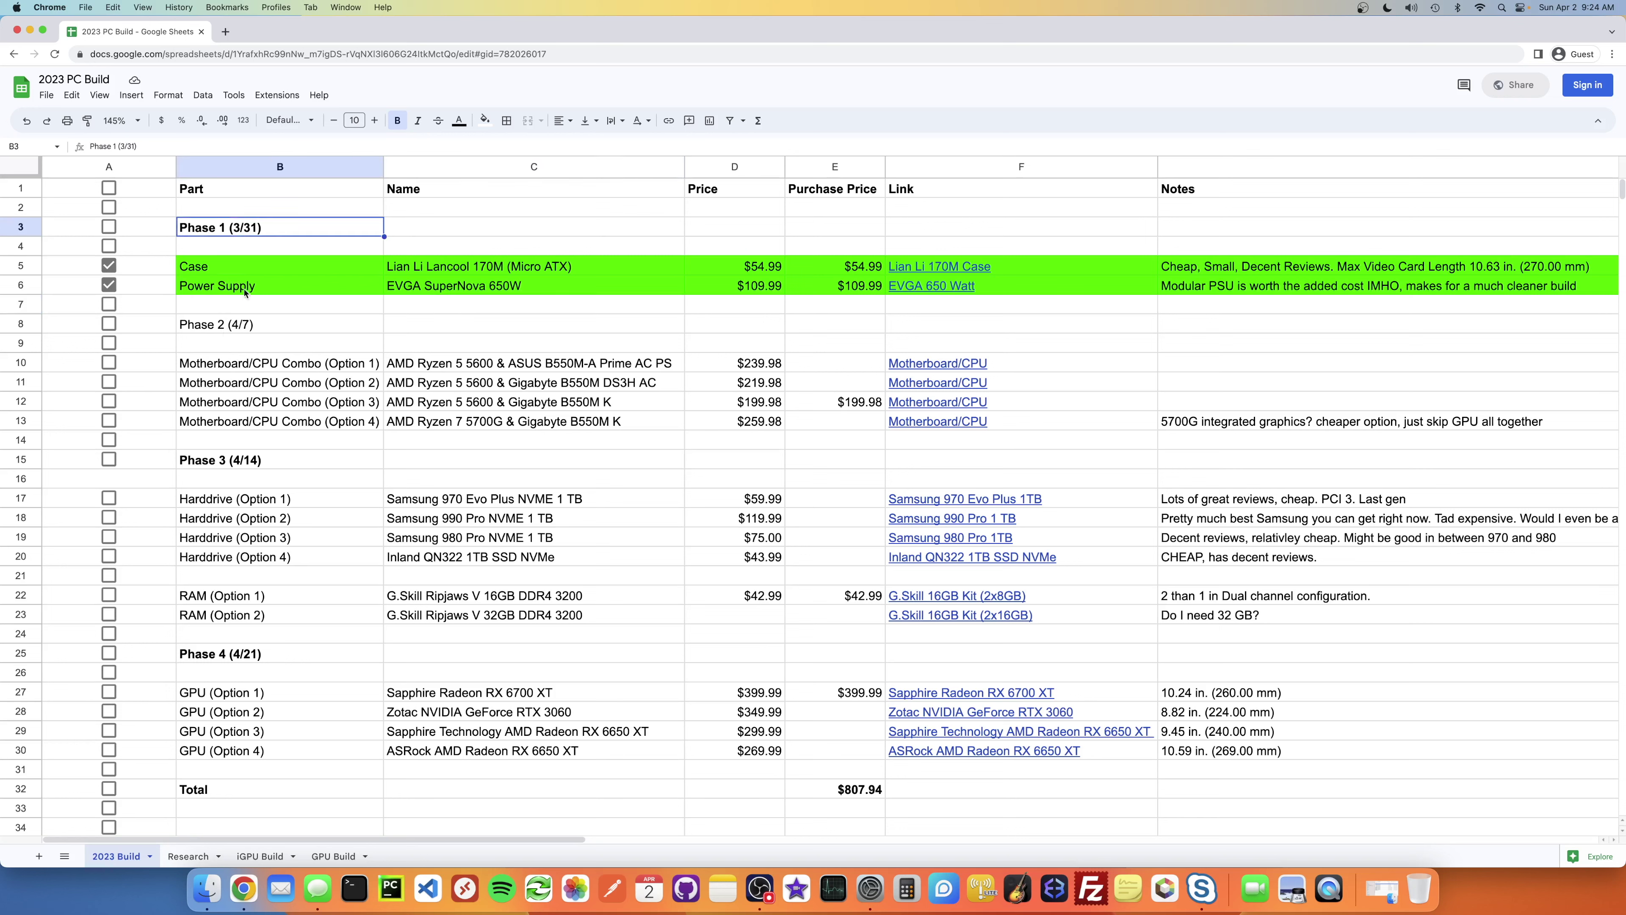
{"action": "left_click", "coordinate": [246, 326]}
{"action": "left_click", "coordinate": [267, 461]}
{"action": "left_click", "coordinate": [258, 657]}
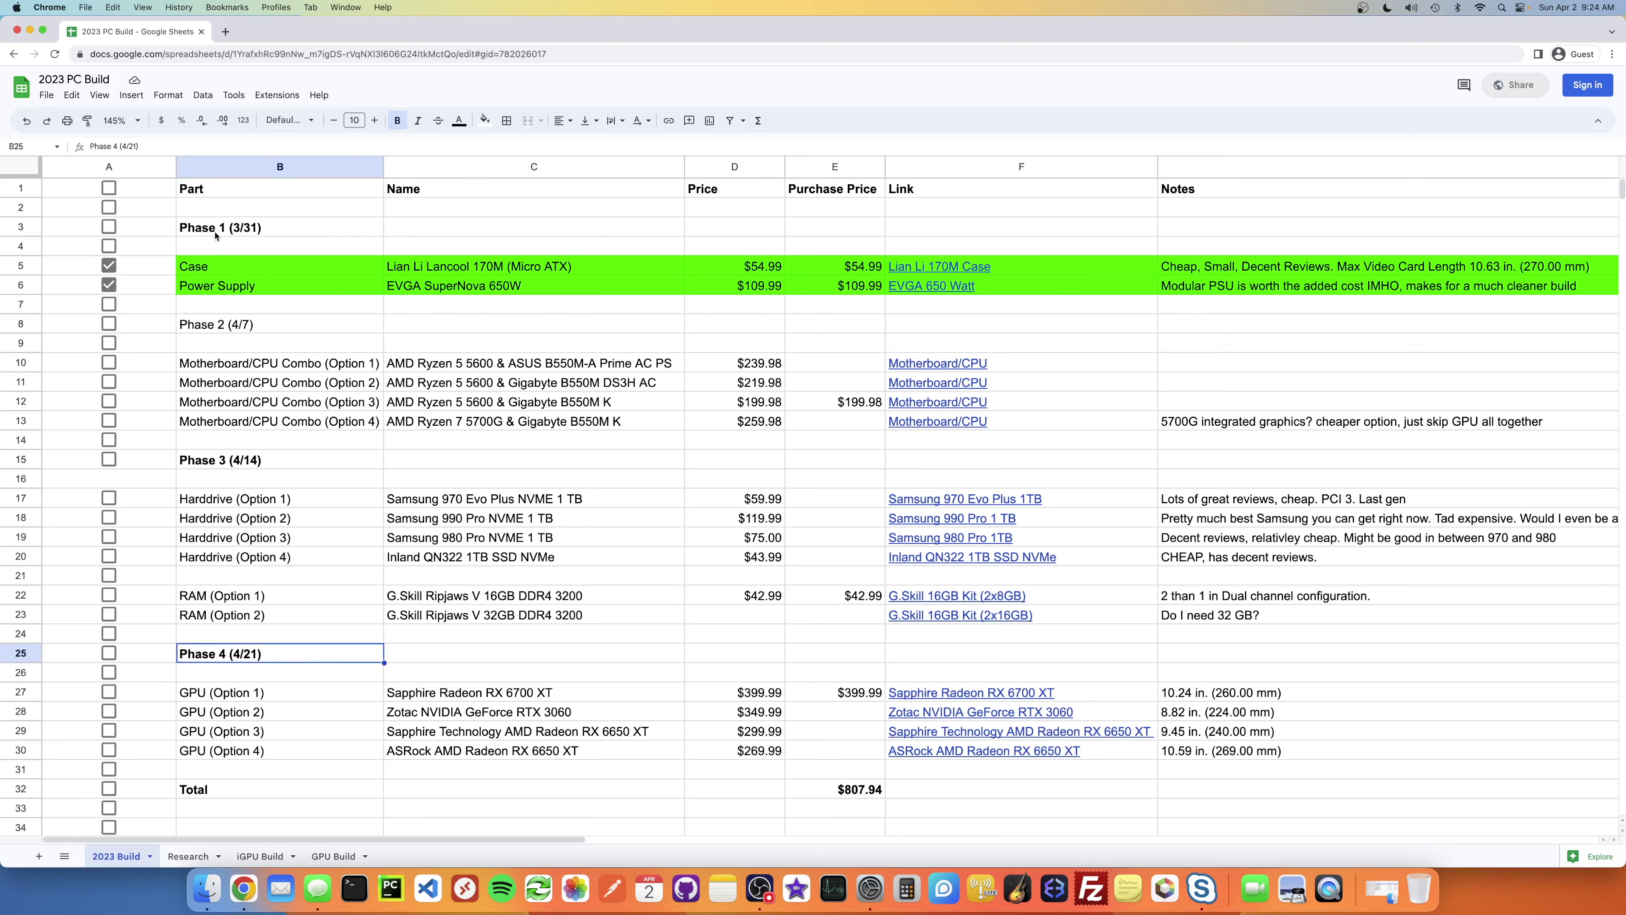
{"action": "left_click", "coordinate": [260, 235]}
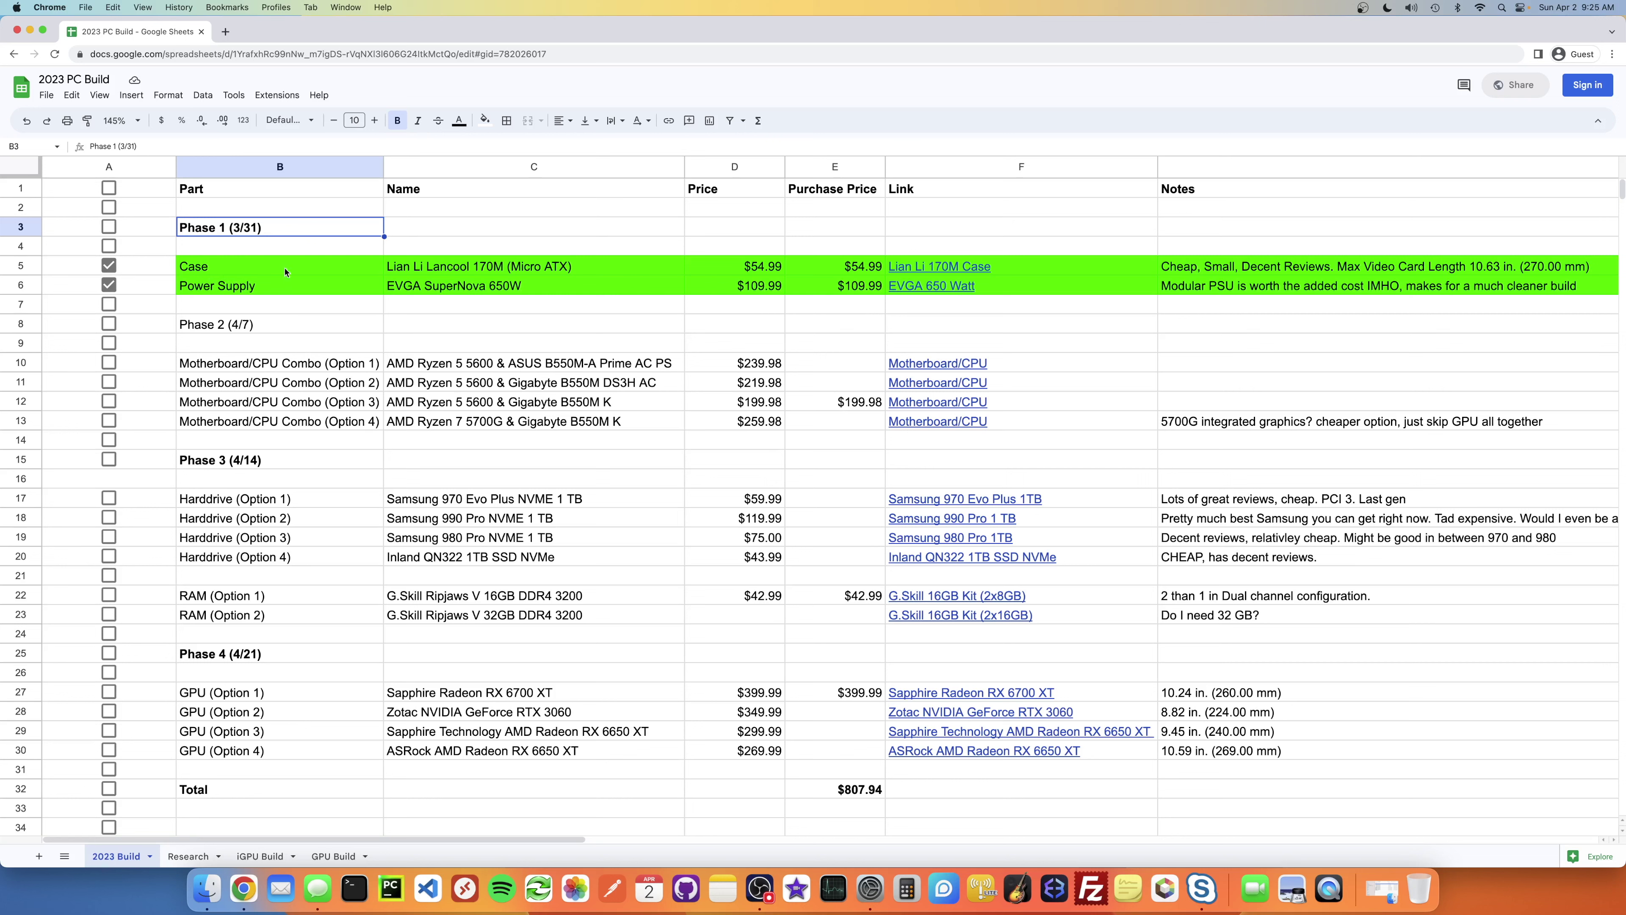
Step: View the Lian Li 170M case's linked Micro Center page, highlight its price, and close the page
{"action": "left_click", "coordinate": [933, 270]}
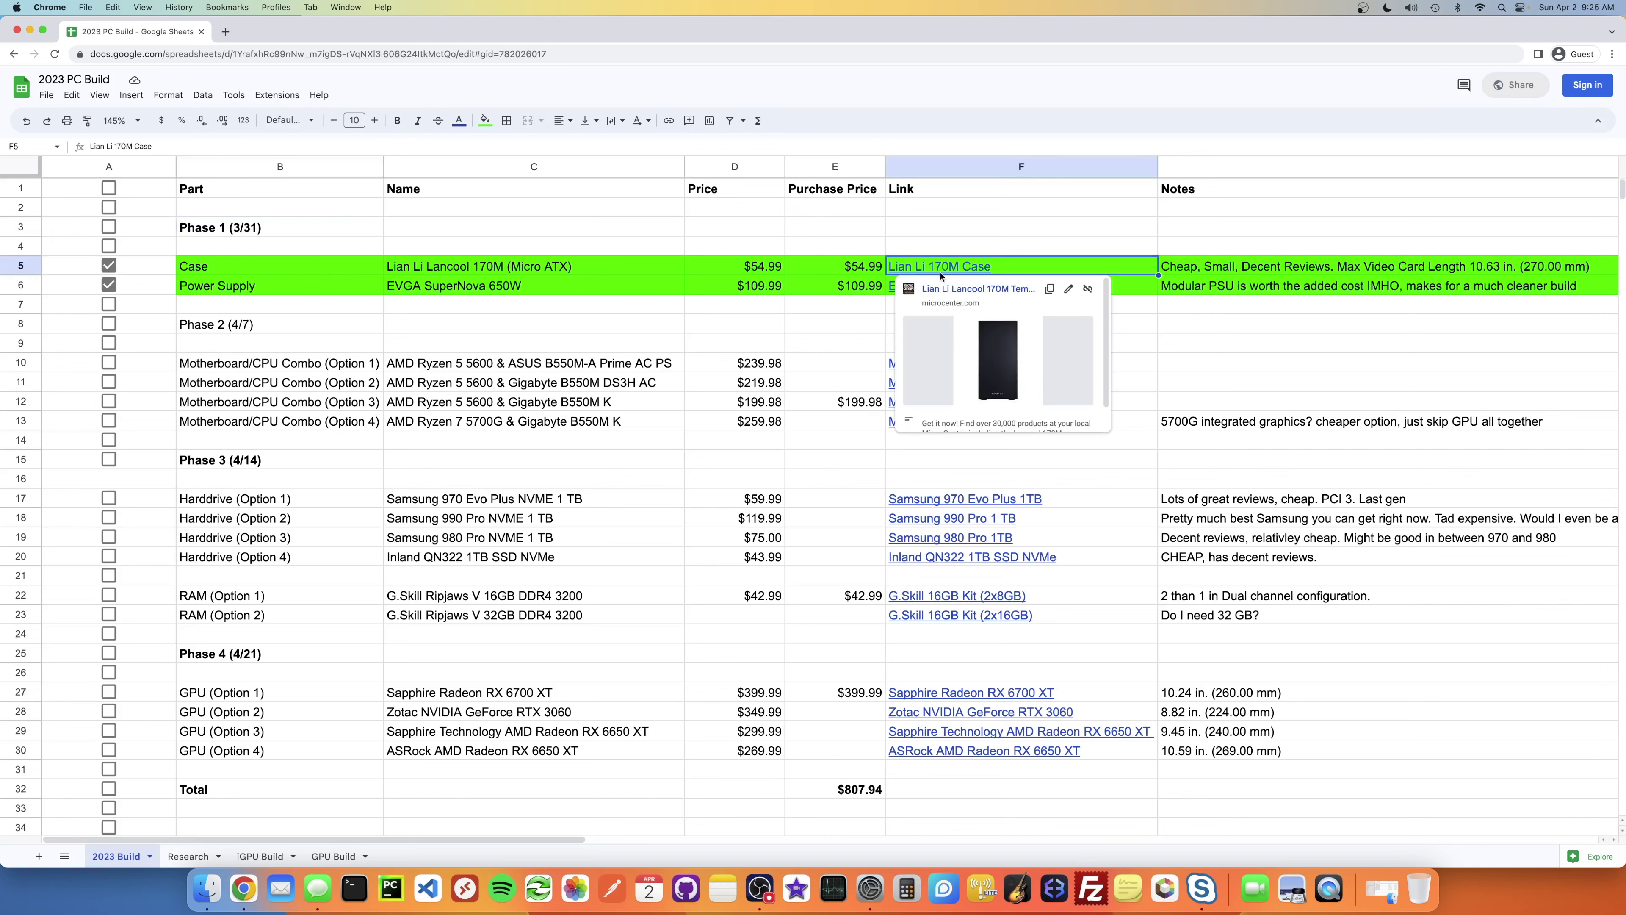
{"action": "left_click", "coordinate": [957, 290]}
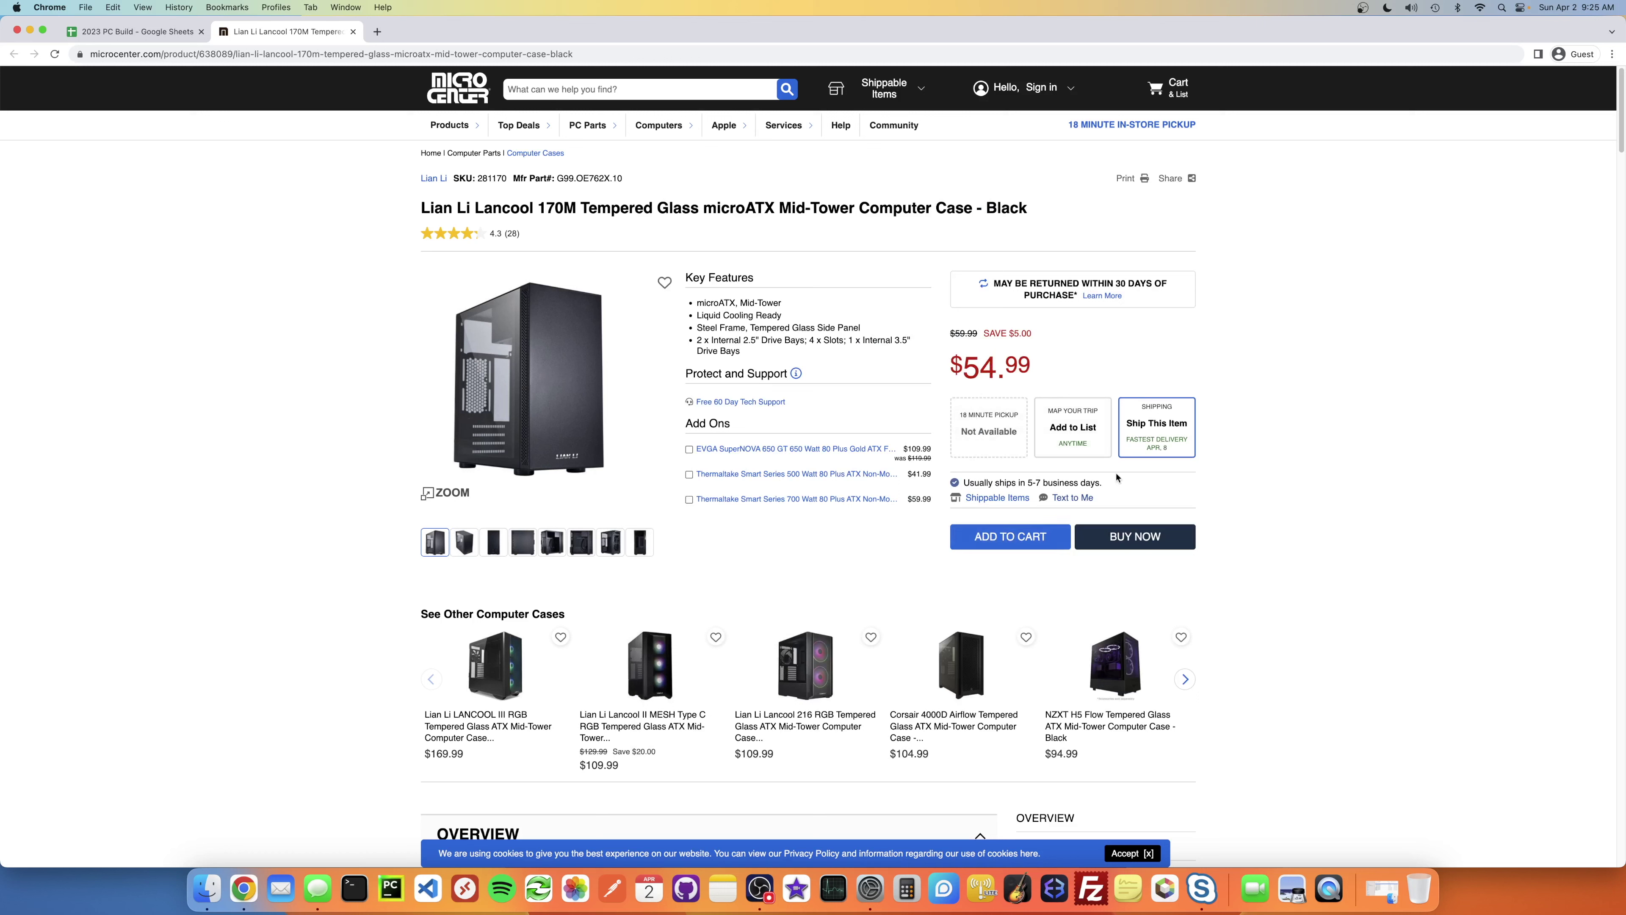
{"action": "left_click_drag", "start_coordinate": [964, 370], "coordinate": [1037, 375]}
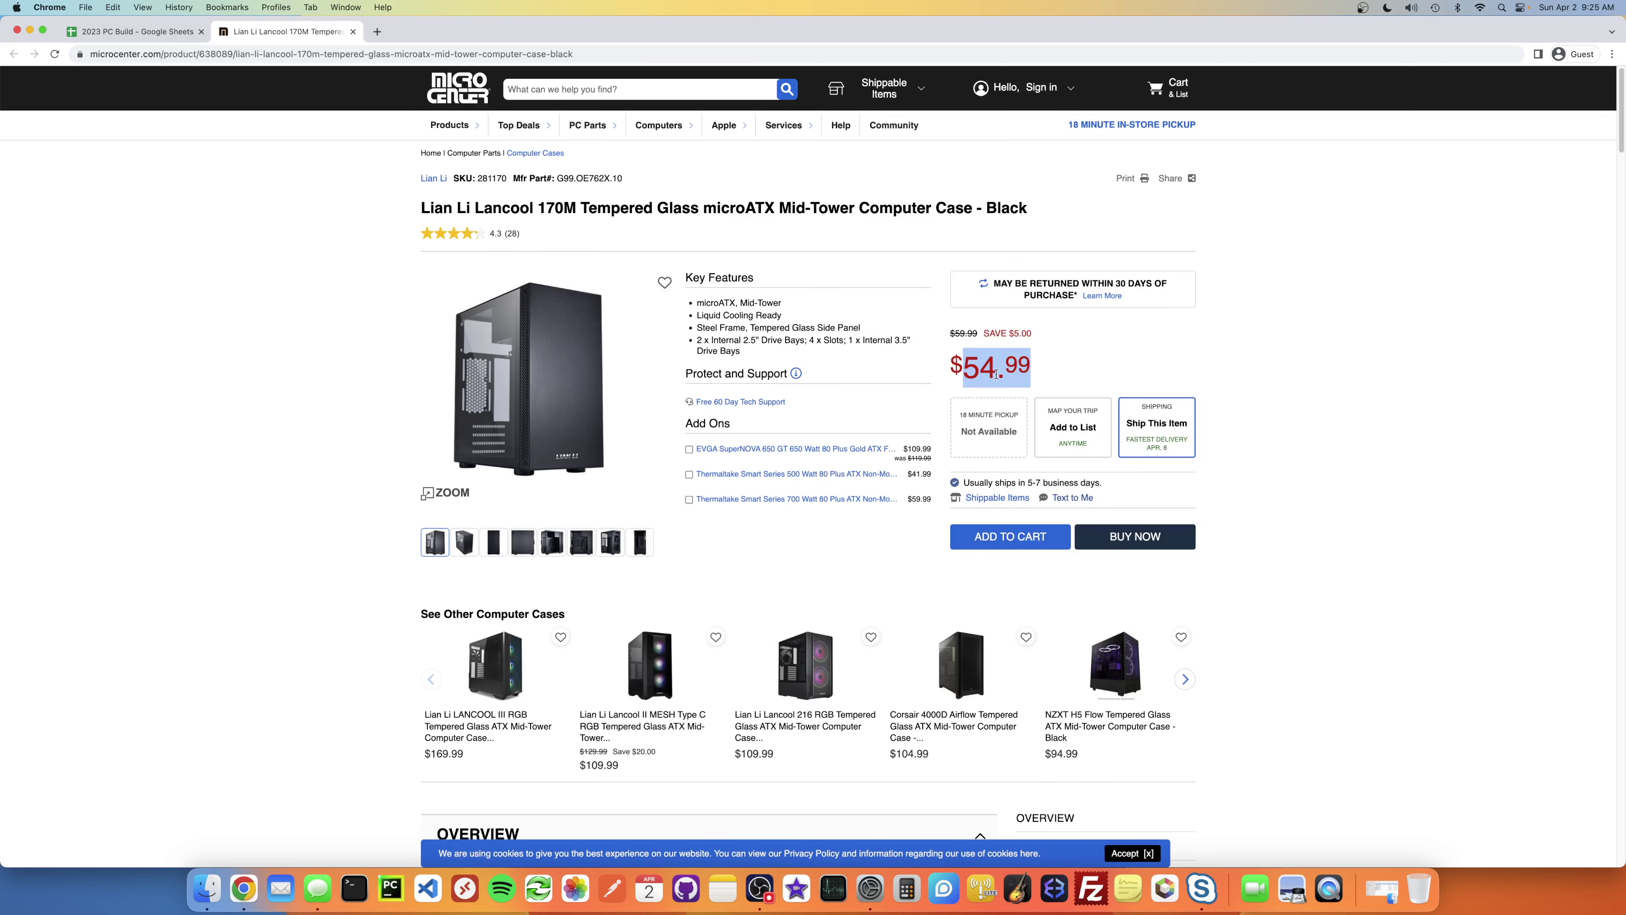
{"action": "left_click", "coordinate": [286, 311]}
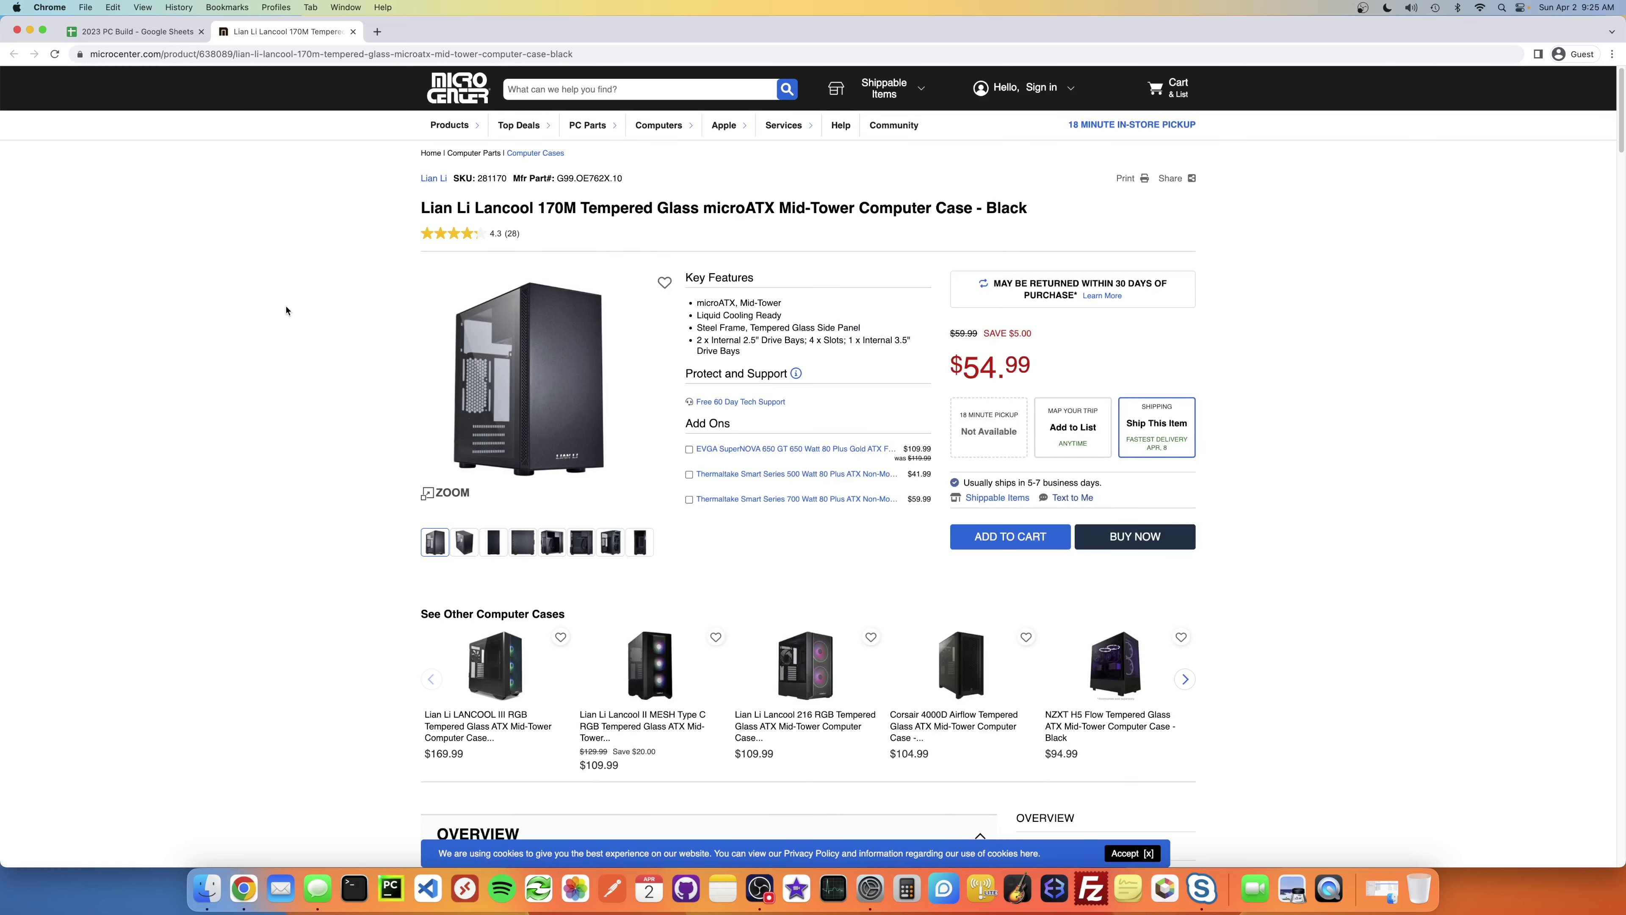
{"action": "key", "text": "cmd+w"}
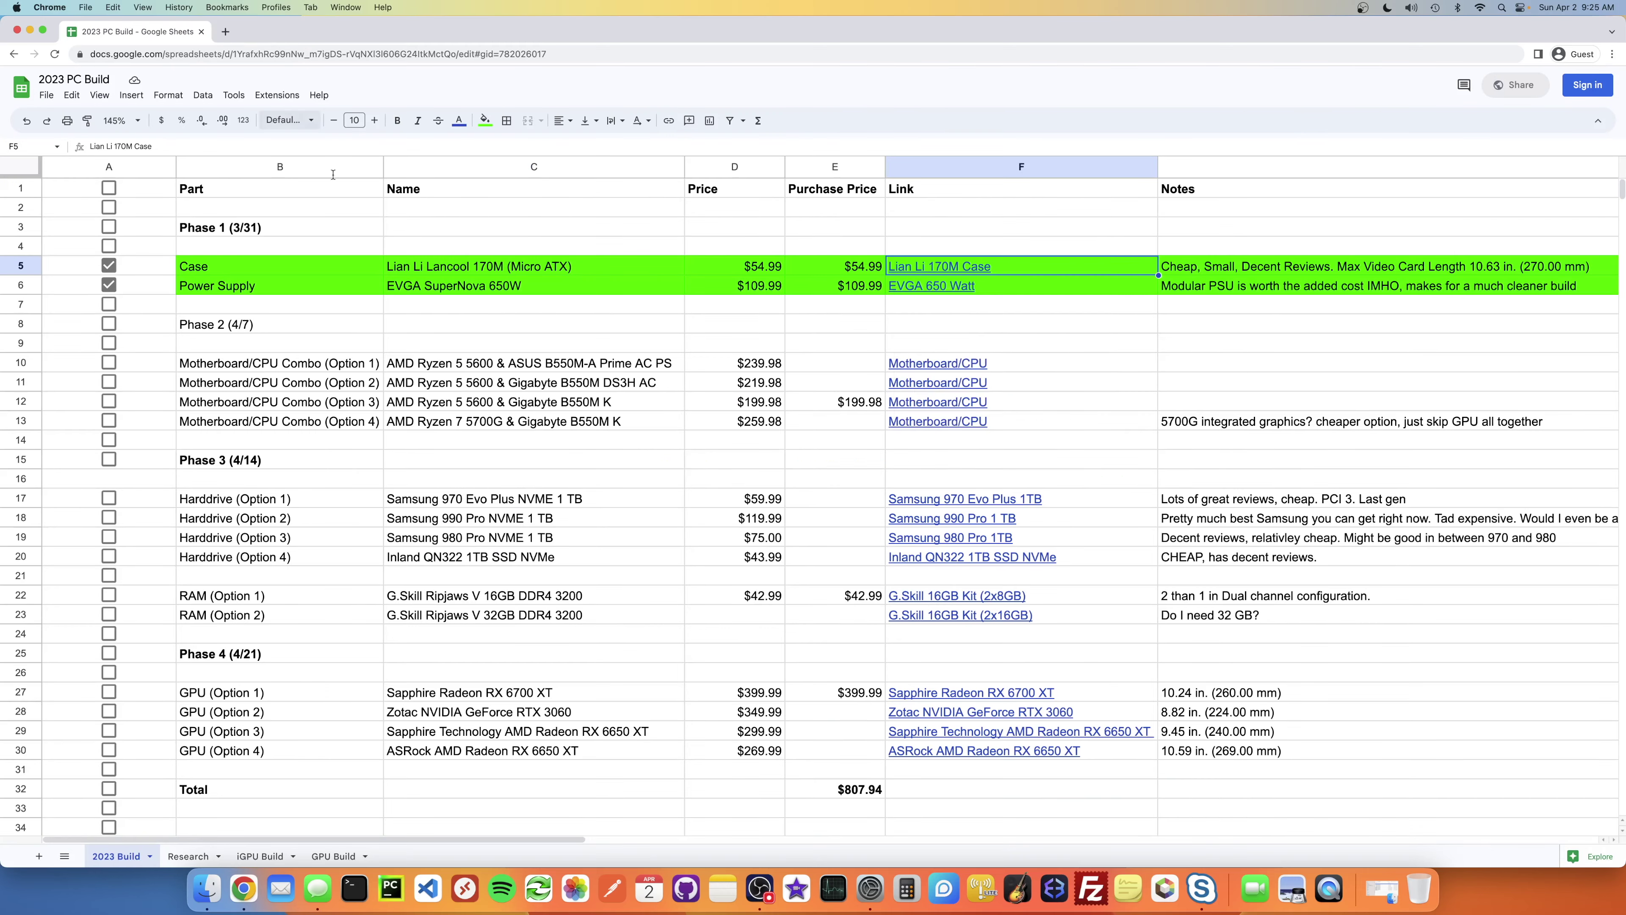
Step: View the EVGA 650 Watt power supply's linked store page, inspect its modular connector photo, and close the page
{"action": "left_click", "coordinate": [475, 290]}
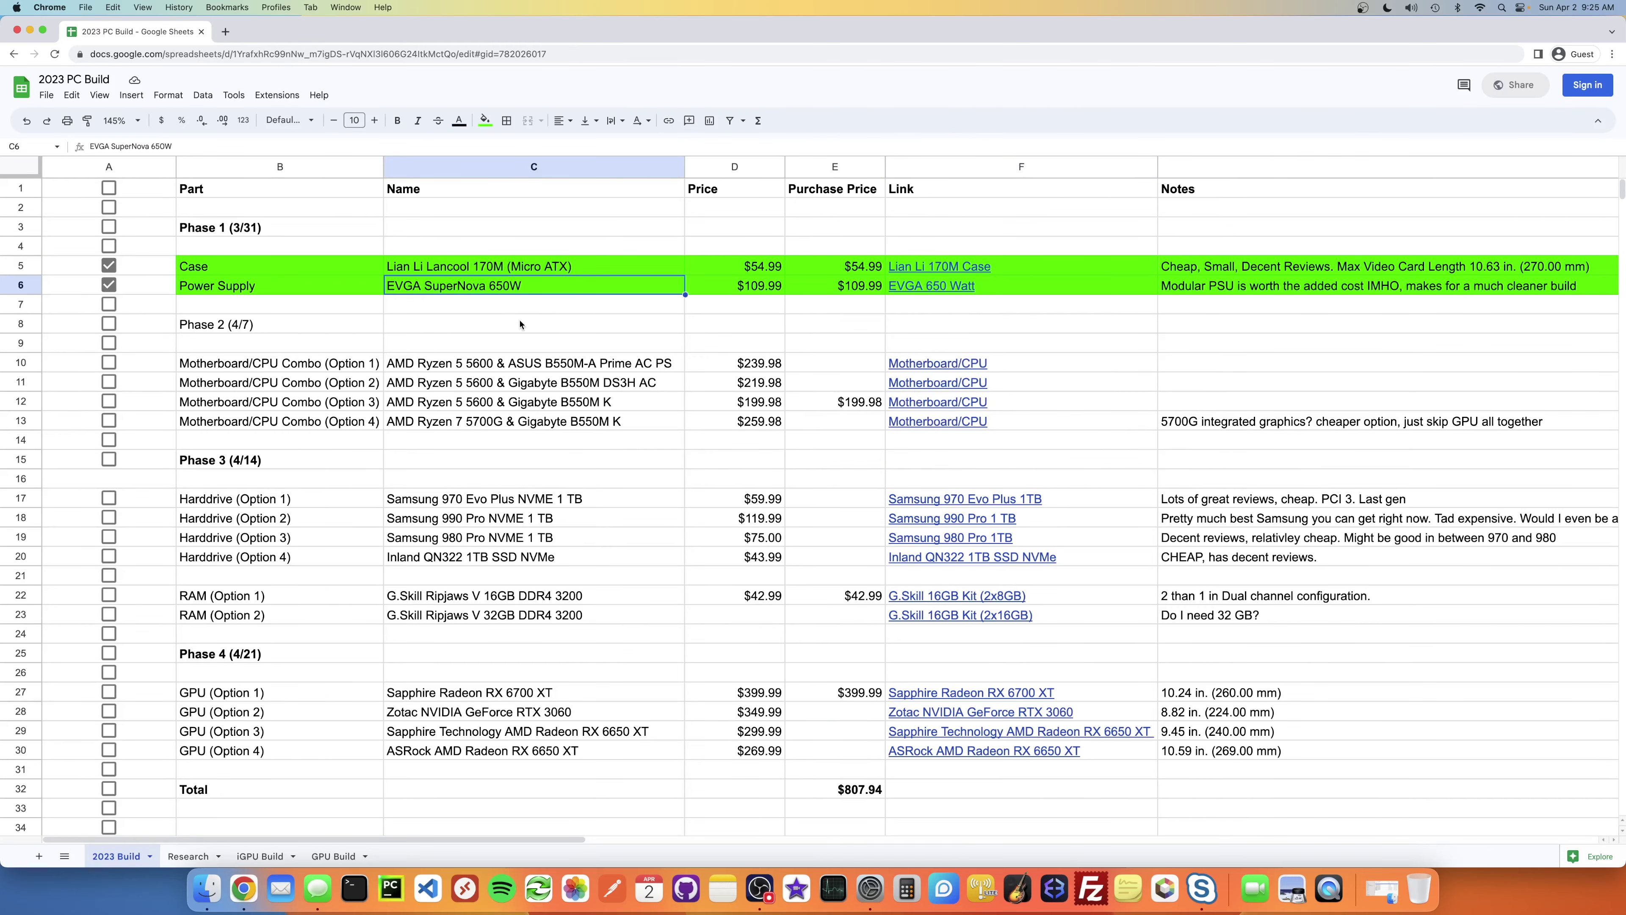
{"action": "left_click", "coordinate": [945, 293]}
{"action": "left_click", "coordinate": [961, 309]}
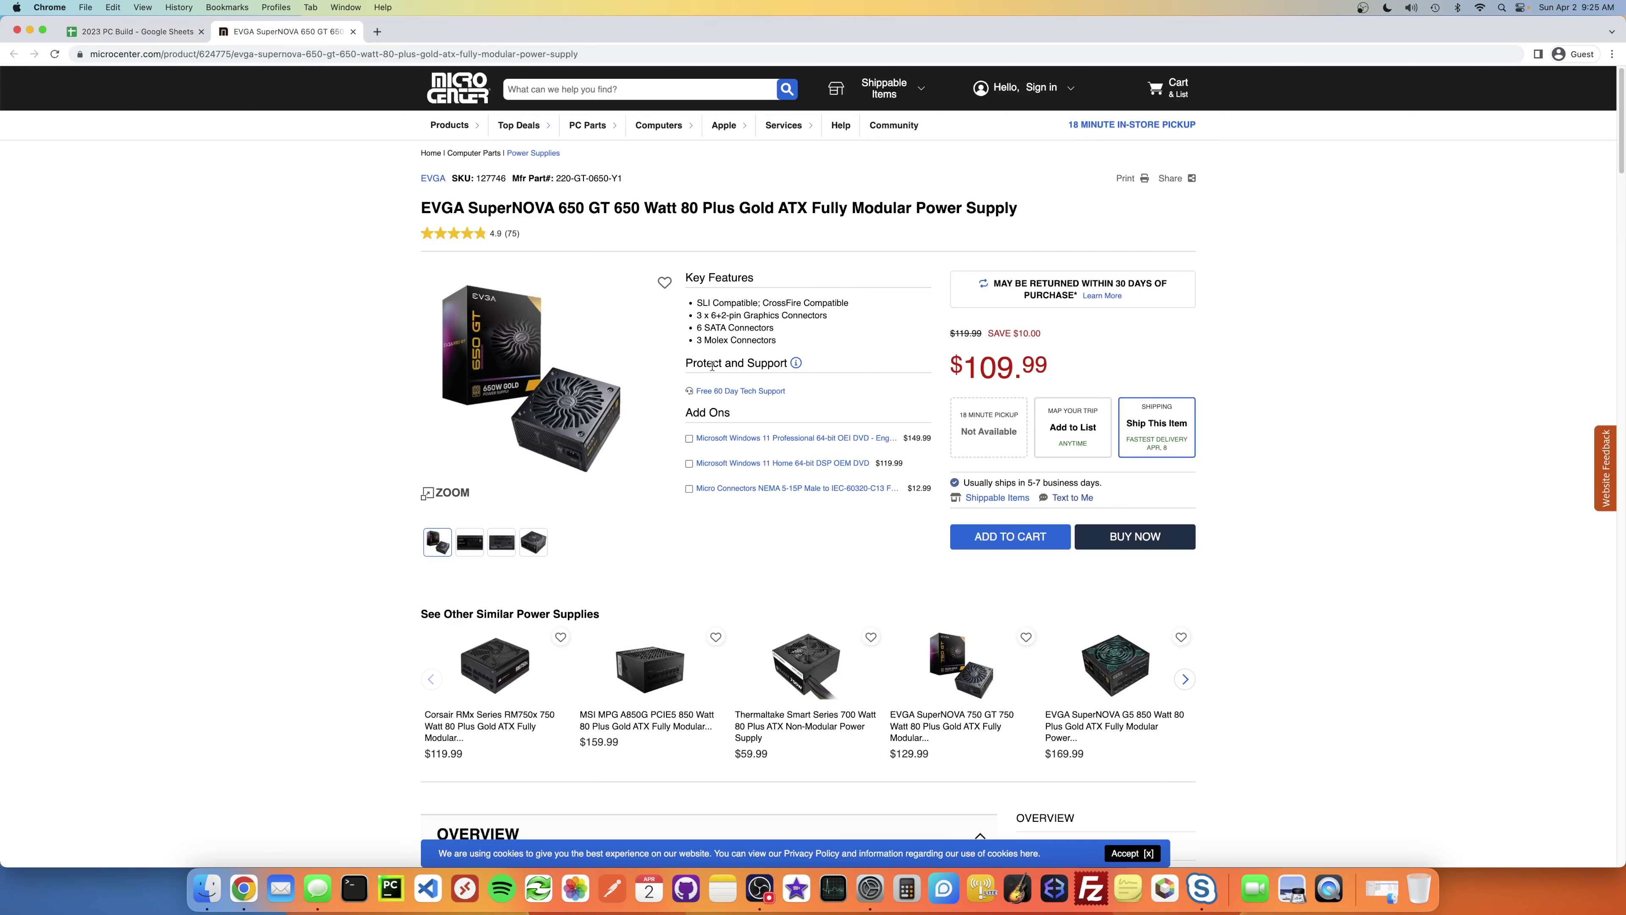
{"action": "left_click", "coordinate": [469, 542]}
{"action": "left_click", "coordinate": [496, 548]}
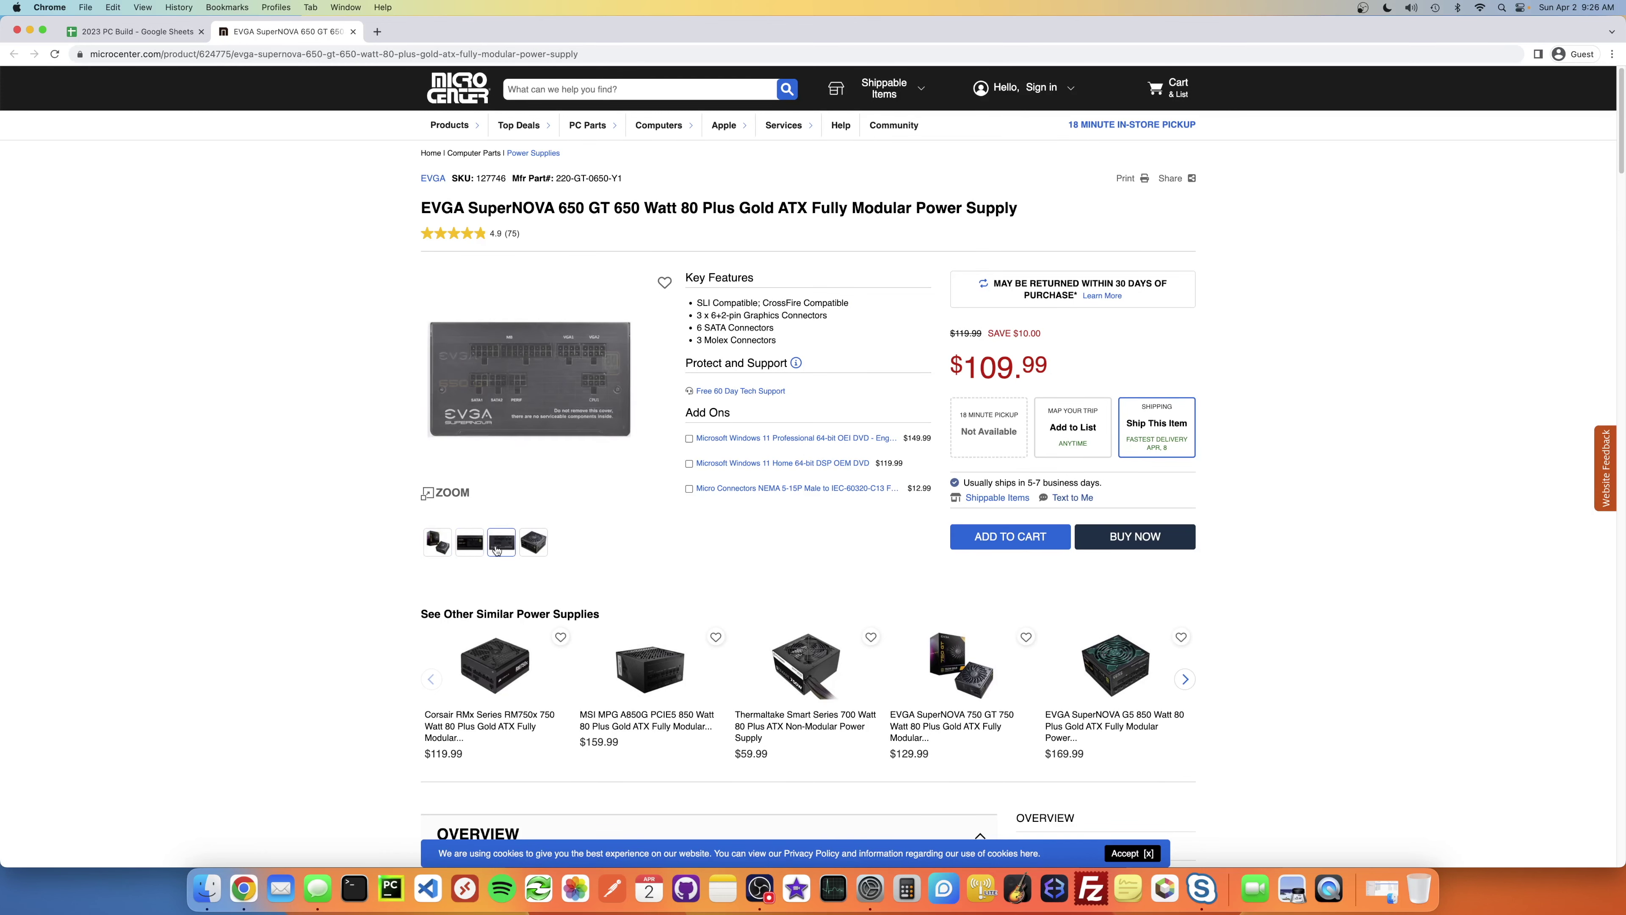
{"action": "mouse_move", "coordinate": [570, 378]}
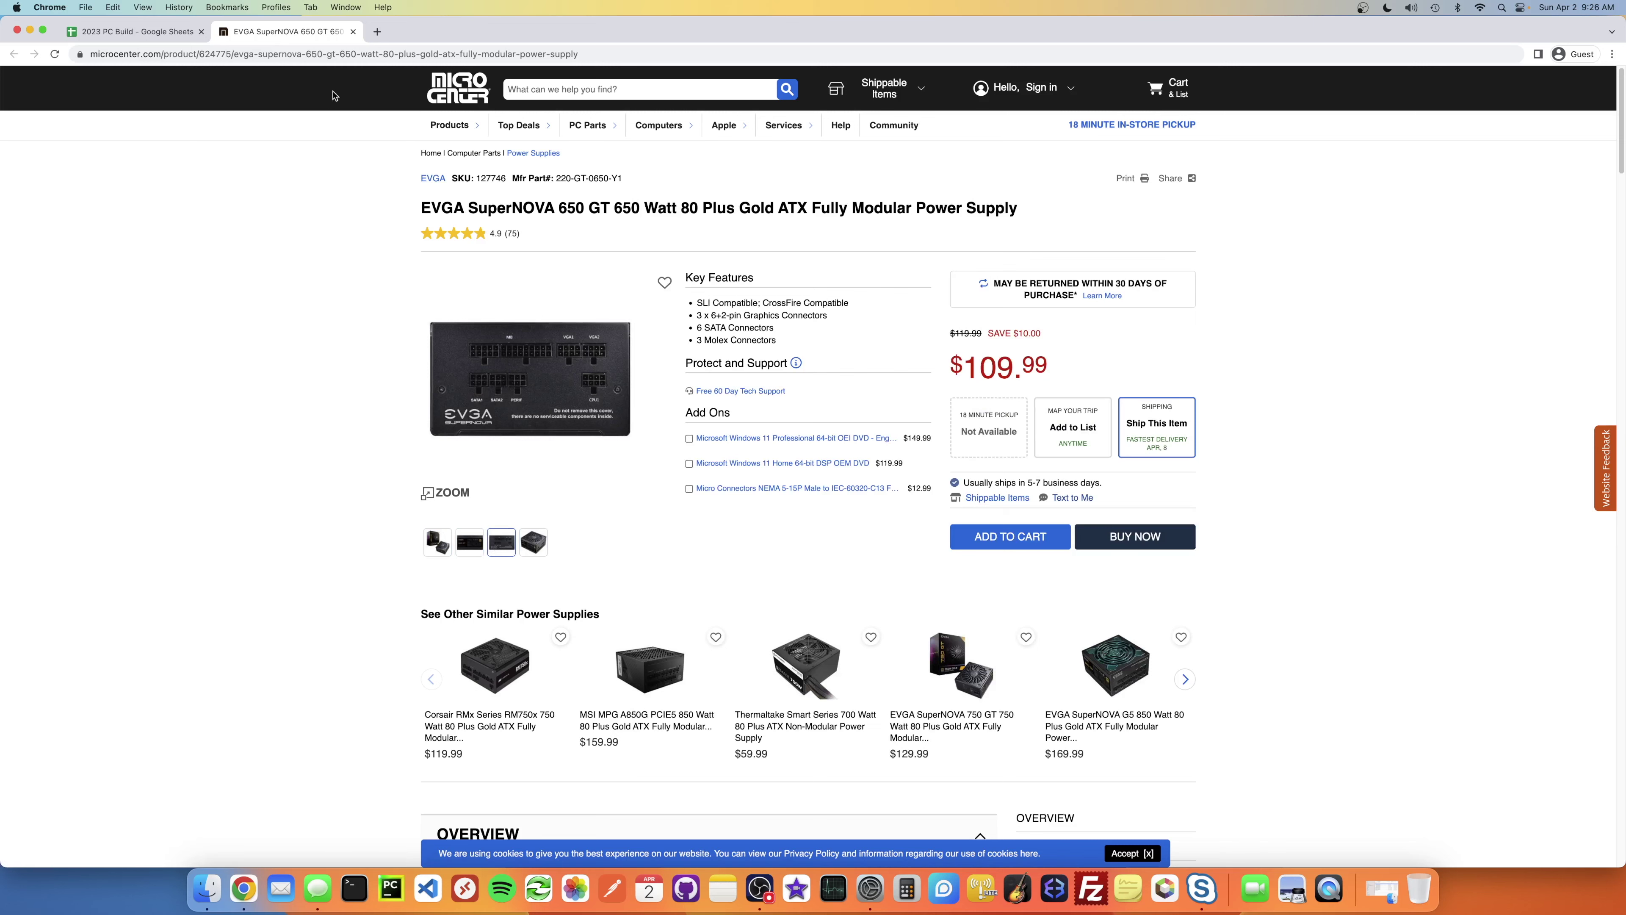
{"action": "left_click", "coordinate": [353, 32]}
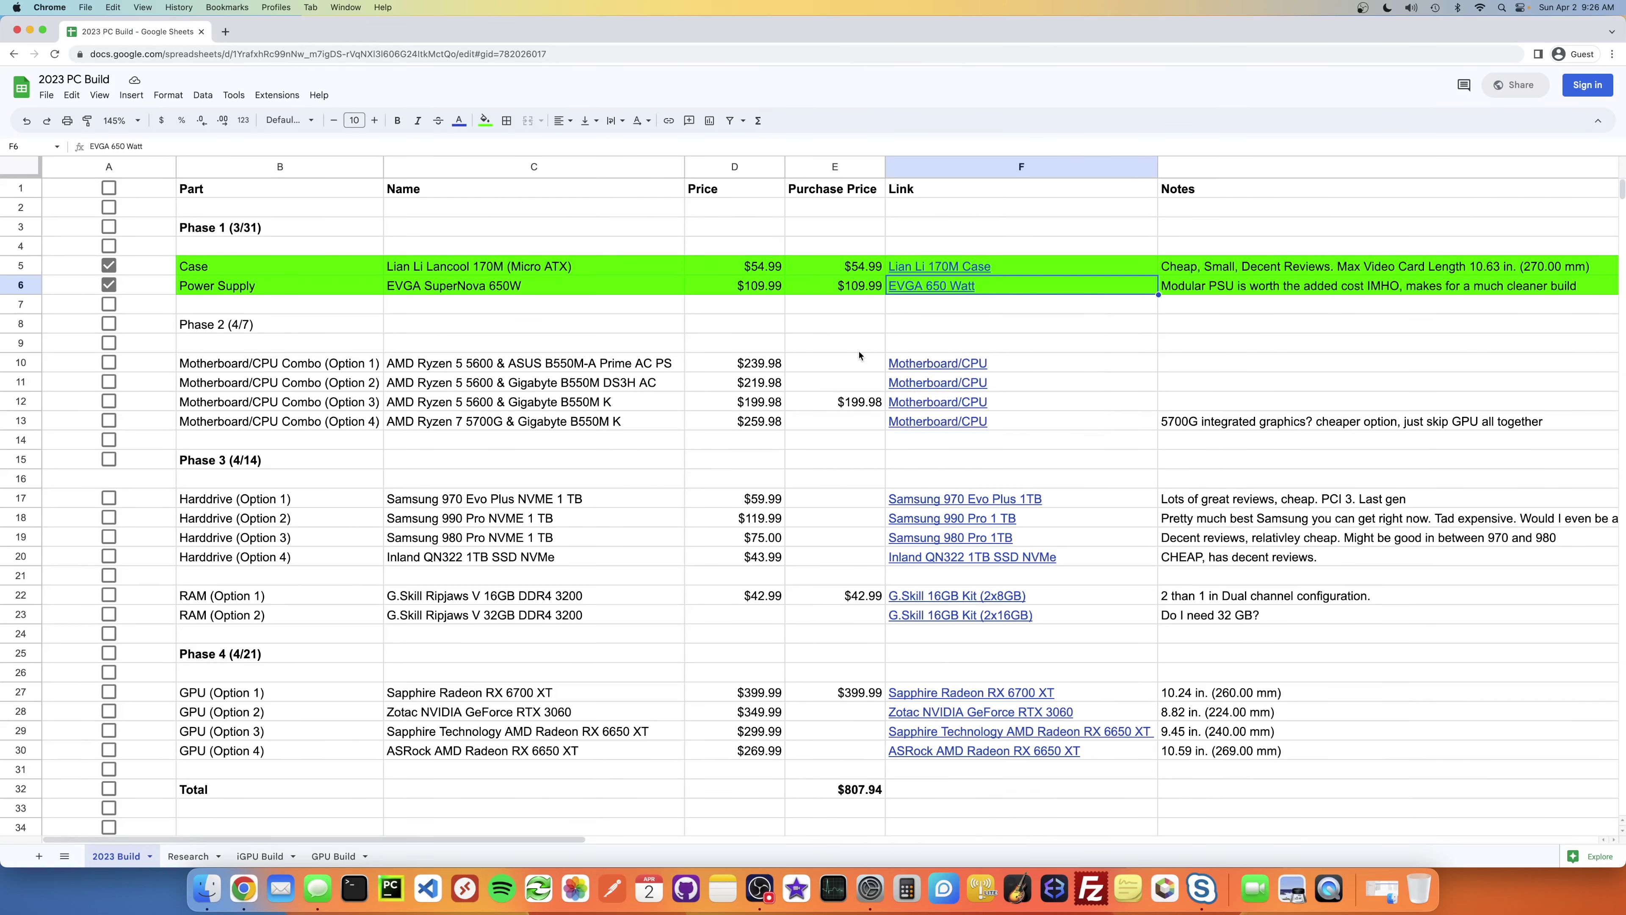
{"action": "left_click", "coordinate": [854, 309]}
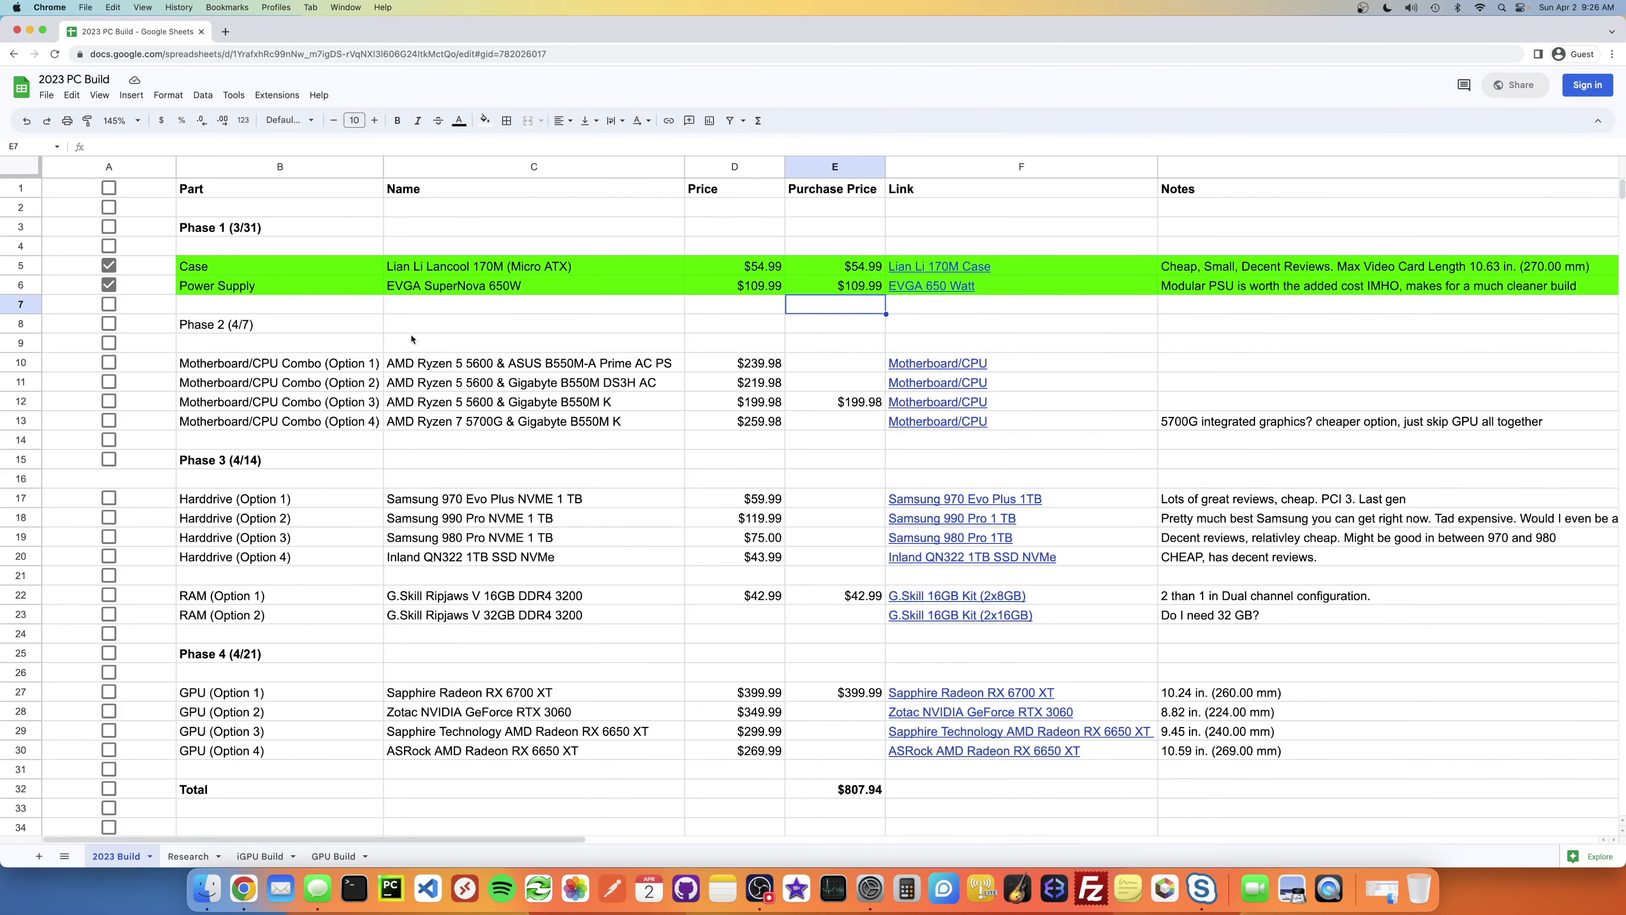
Step: Review the four motherboard/CPU combo options listed under Phase 2
{"action": "left_click", "coordinate": [252, 326]}
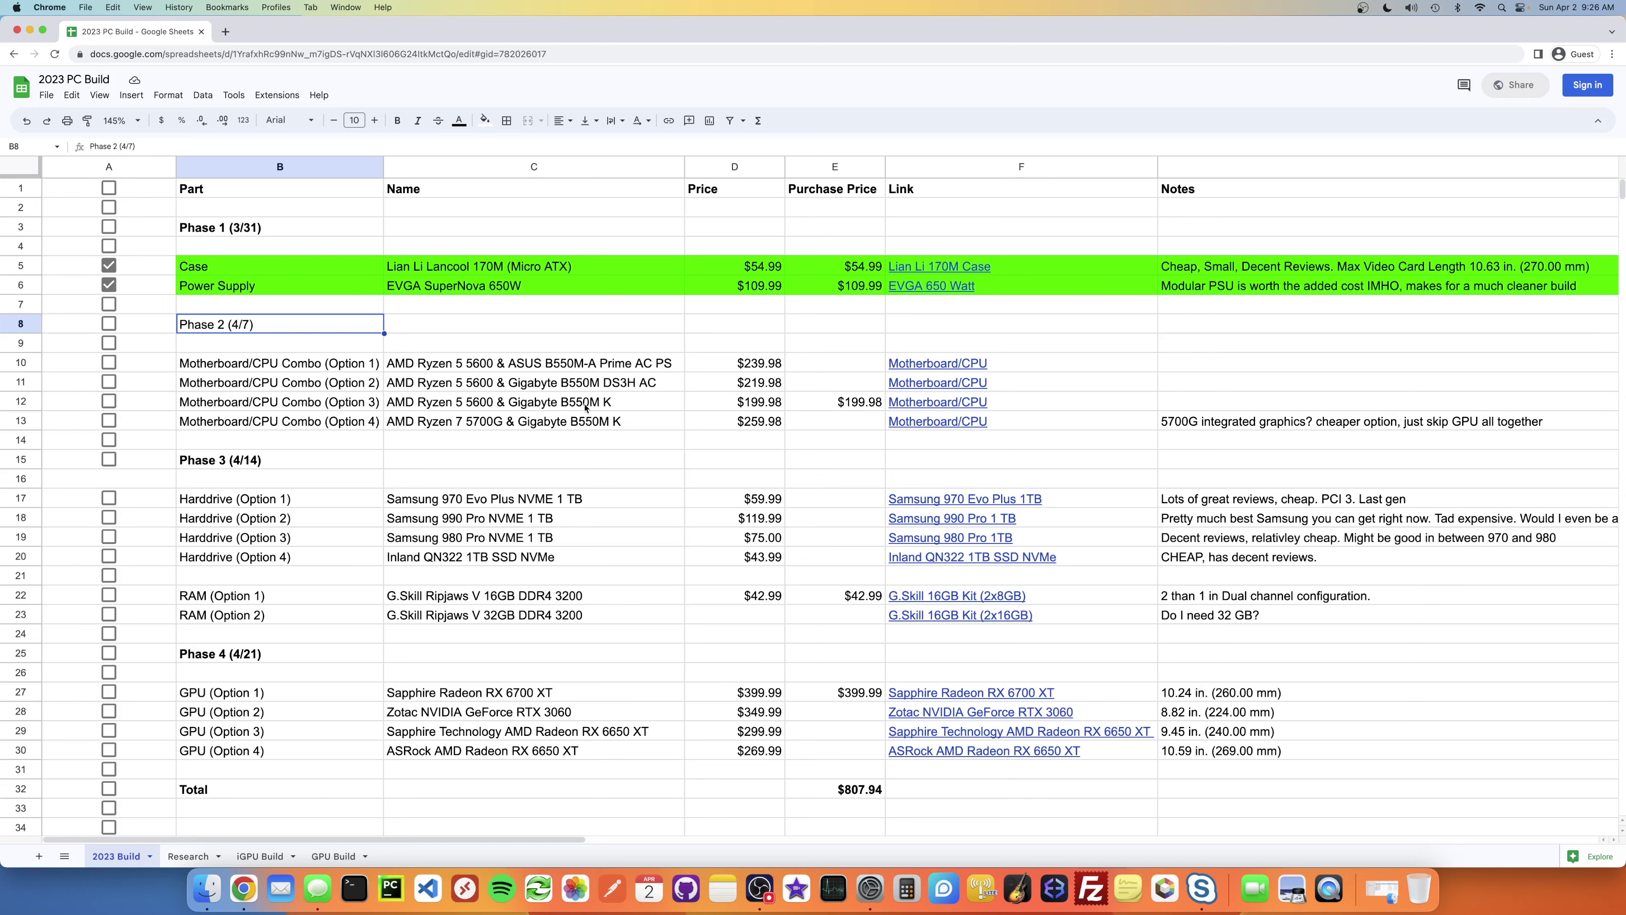
{"action": "left_click", "coordinate": [468, 369]}
{"action": "key", "text": "Down"}
{"action": "key", "text": "Down"}
{"action": "key", "text": "Up"}
{"action": "key", "text": "Up"}
{"action": "key", "text": "Down"}
{"action": "key", "text": "Down"}
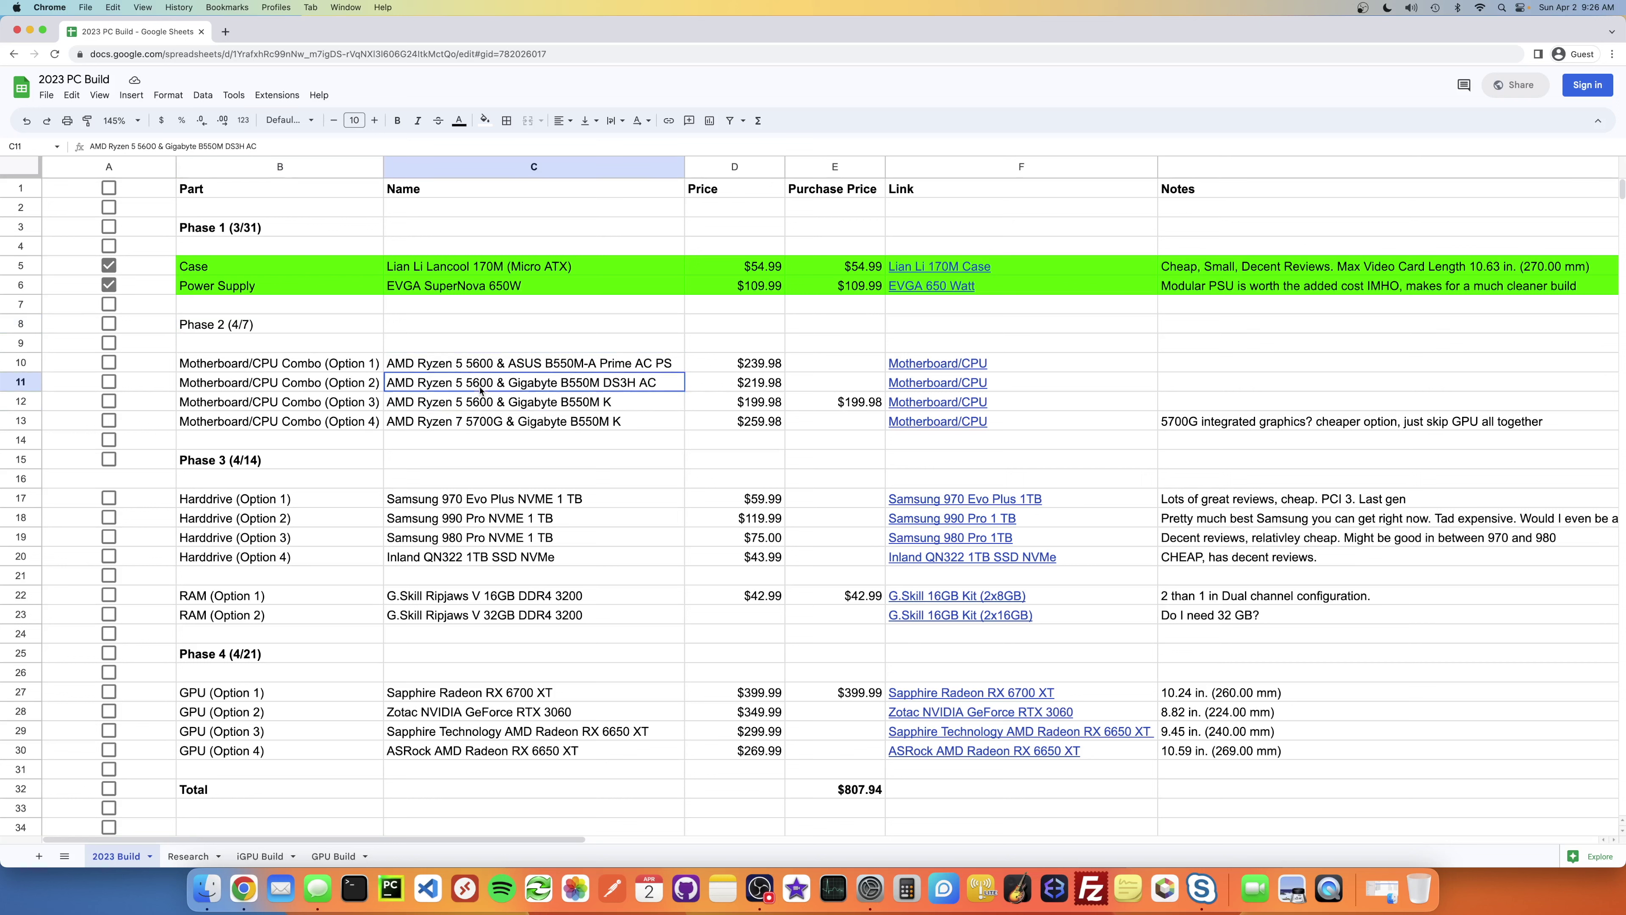
{"action": "key", "text": "Down"}
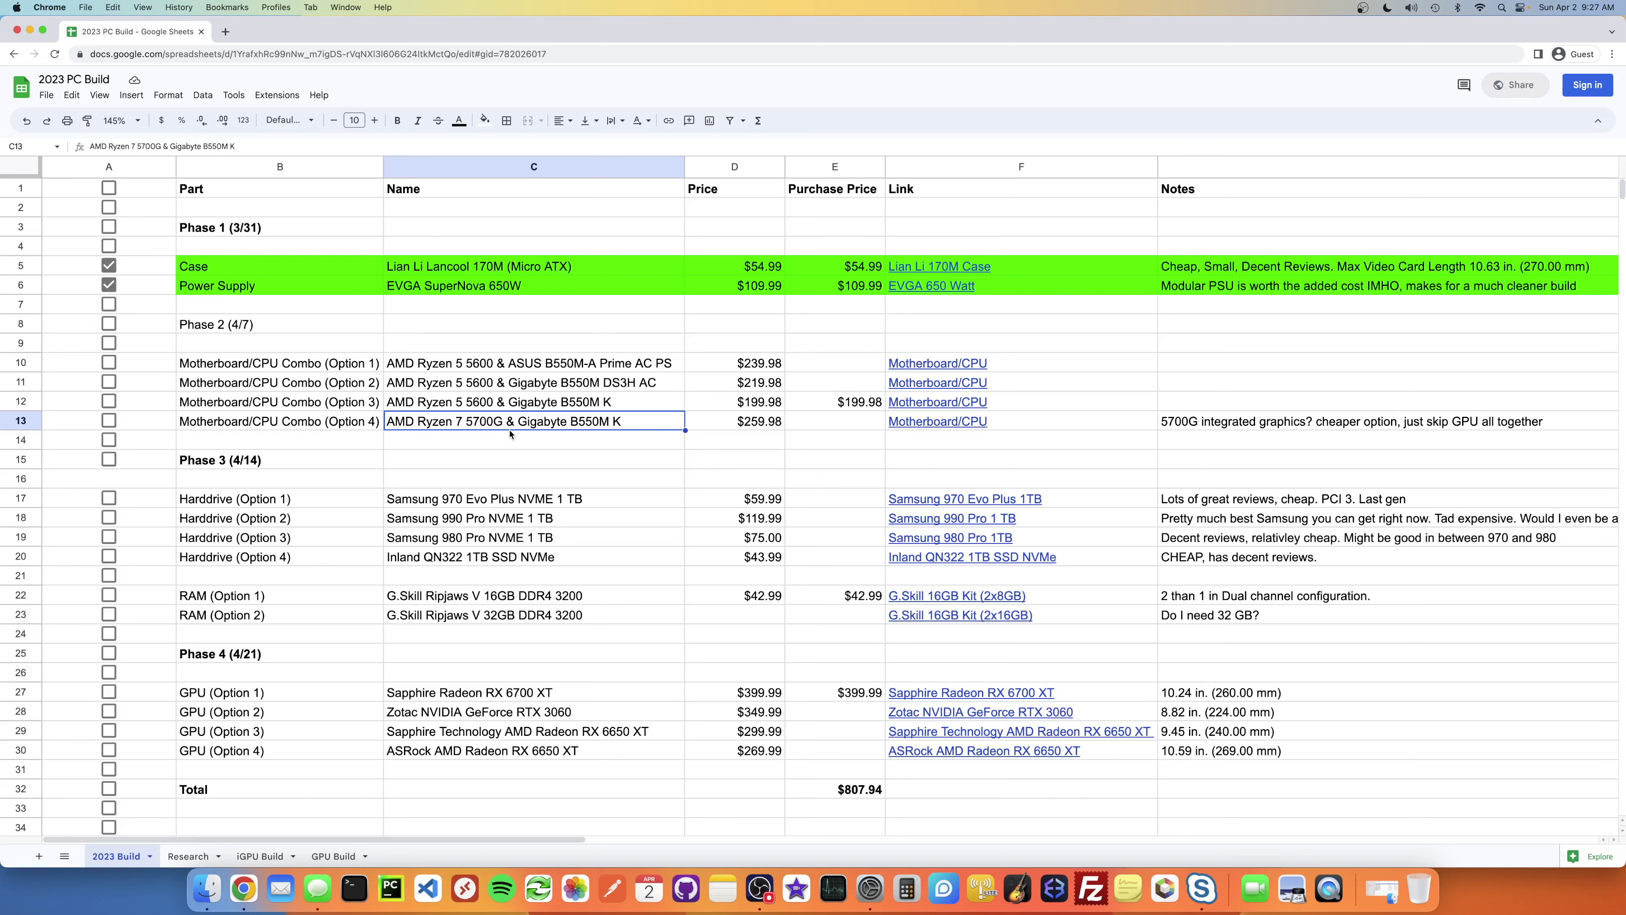
Step: Strike through the entire row of Motherboard/CPU Combo Option 4, the AMD Ryzen 7 5700G with Gigabyte B550M K
{"action": "left_click", "coordinate": [22, 421]}
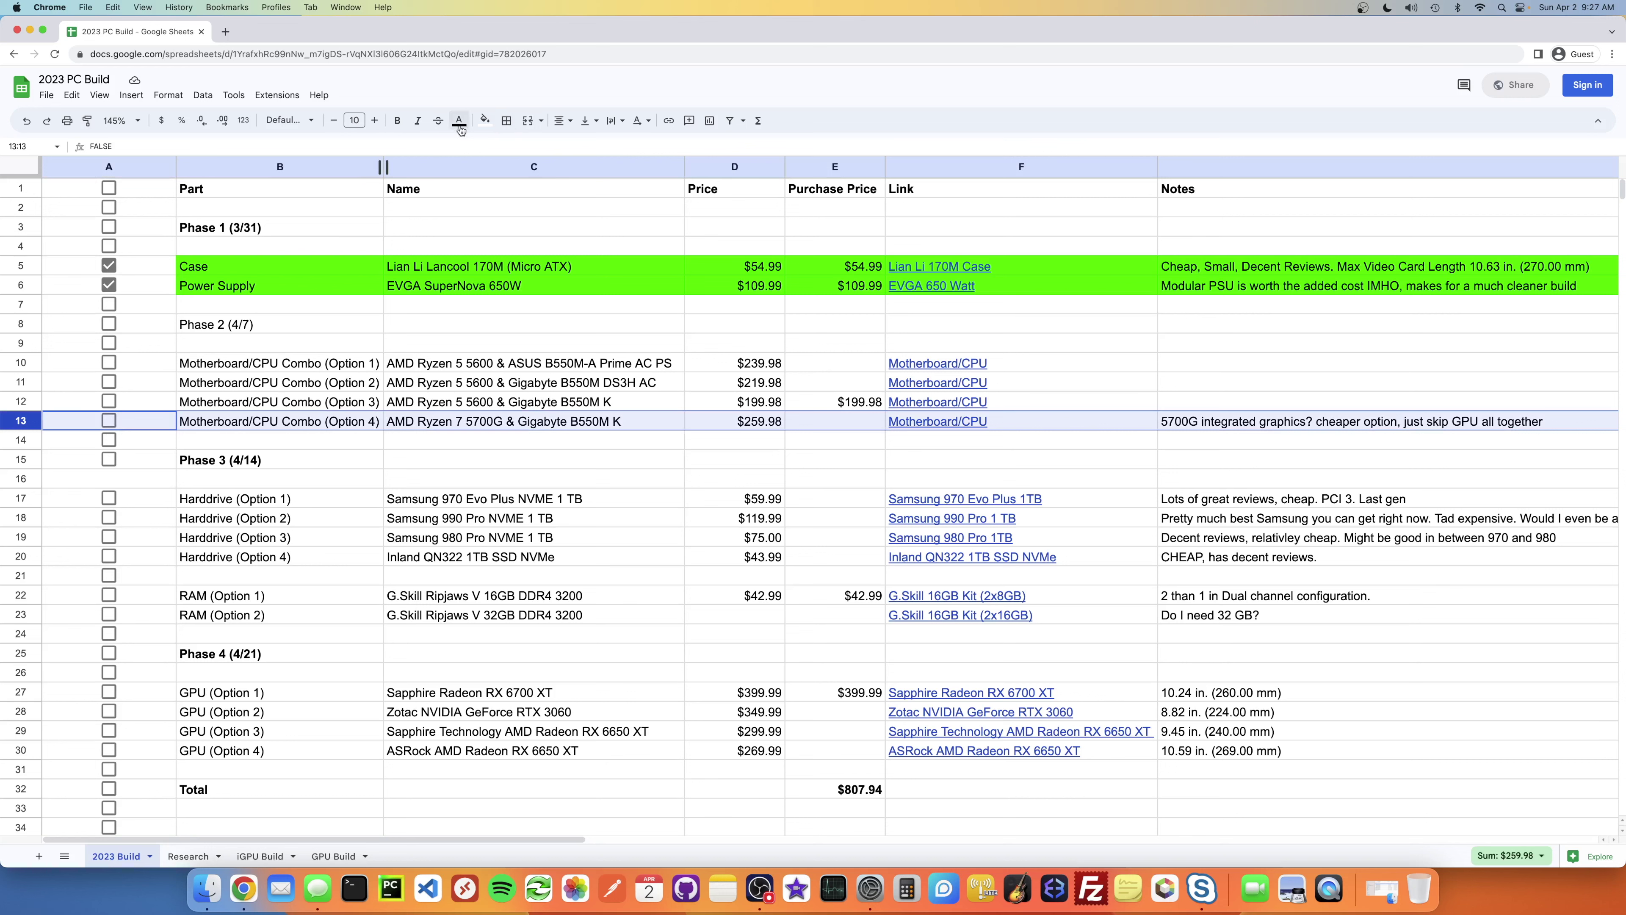
{"action": "left_click", "coordinate": [438, 122]}
{"action": "left_click", "coordinate": [605, 401]}
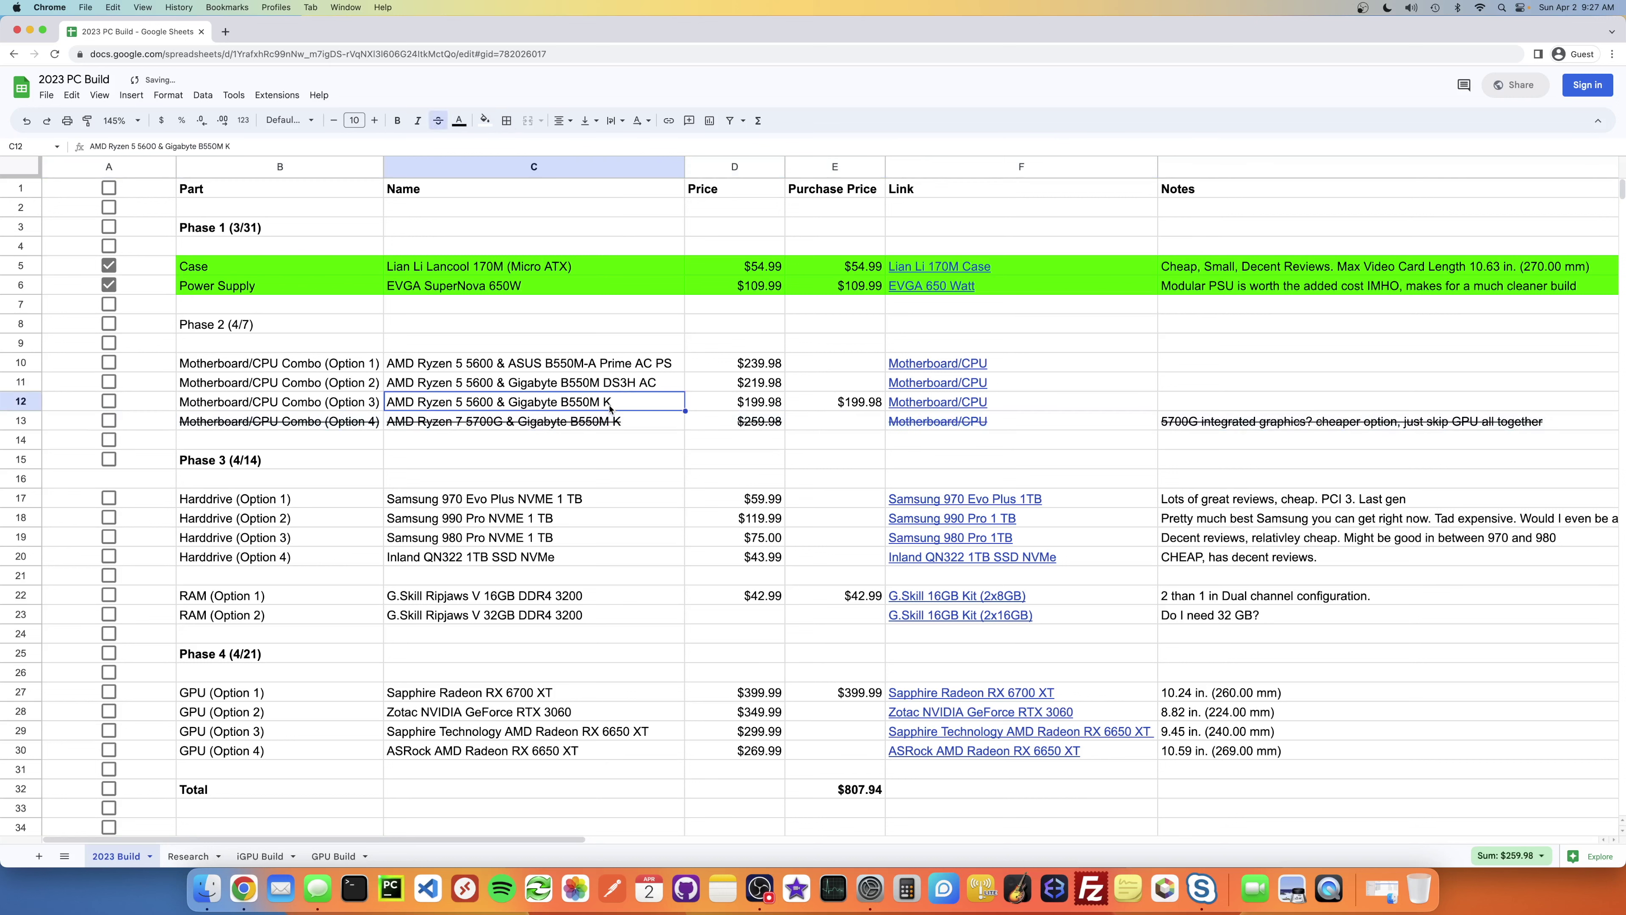
Step: Review the three Ryzen 5 5600 combo options and open each one's linked store page in its own browser tab
{"action": "left_click", "coordinate": [566, 364]}
{"action": "left_click", "coordinate": [566, 382]}
{"action": "left_click", "coordinate": [566, 402]}
{"action": "left_click", "coordinate": [566, 363]}
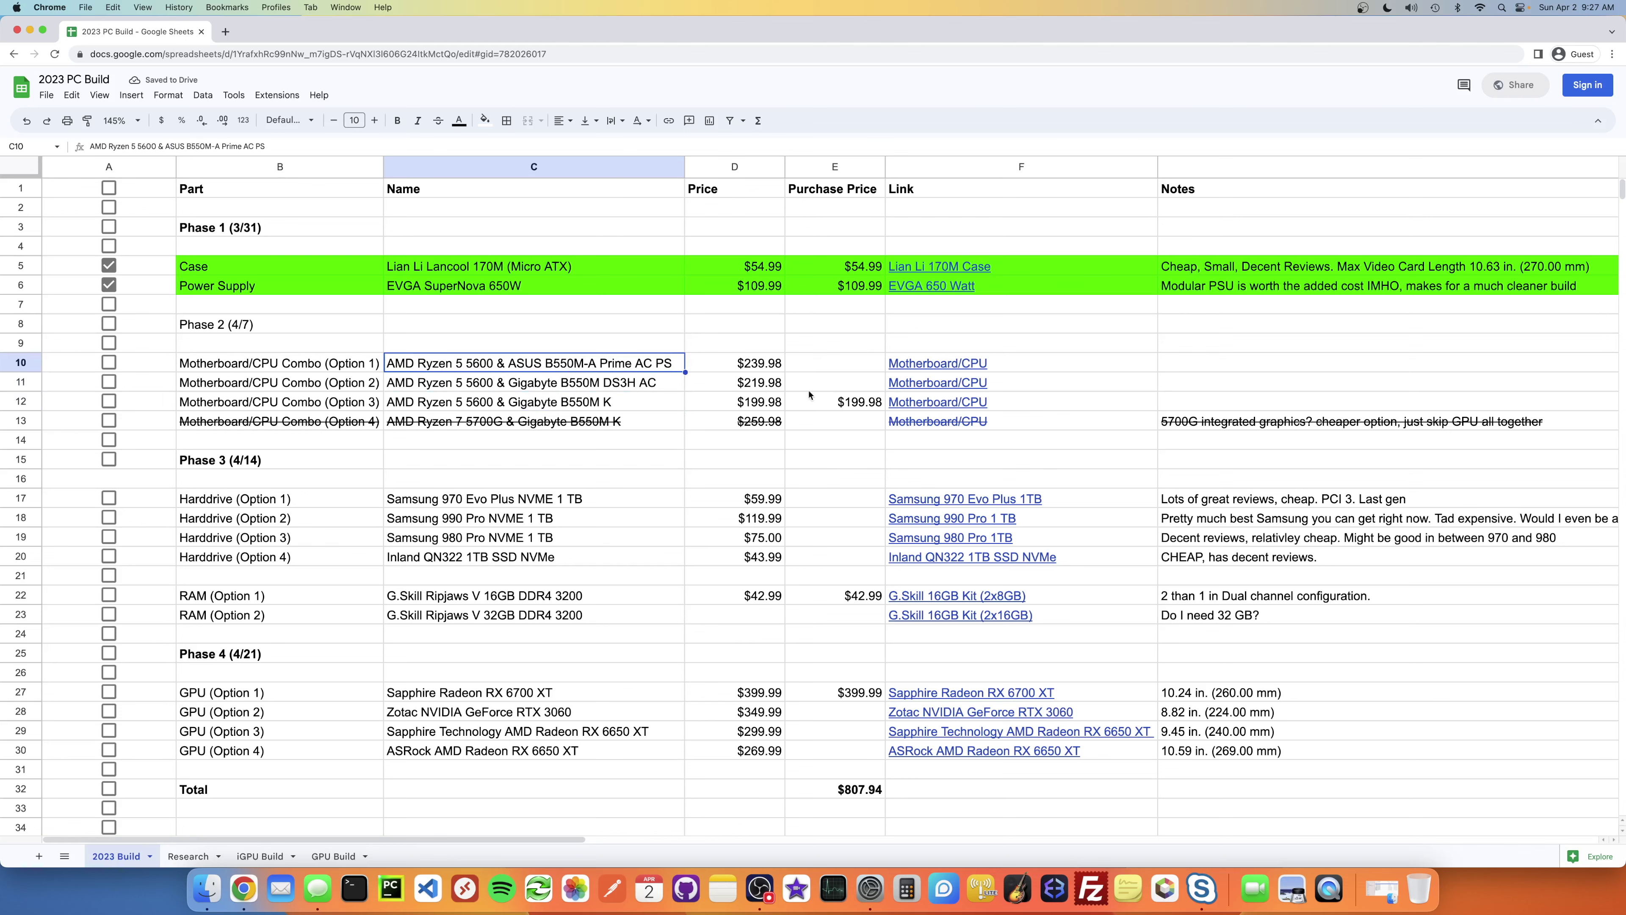
{"action": "left_click", "coordinate": [910, 365]}
{"action": "left_click", "coordinate": [947, 390]}
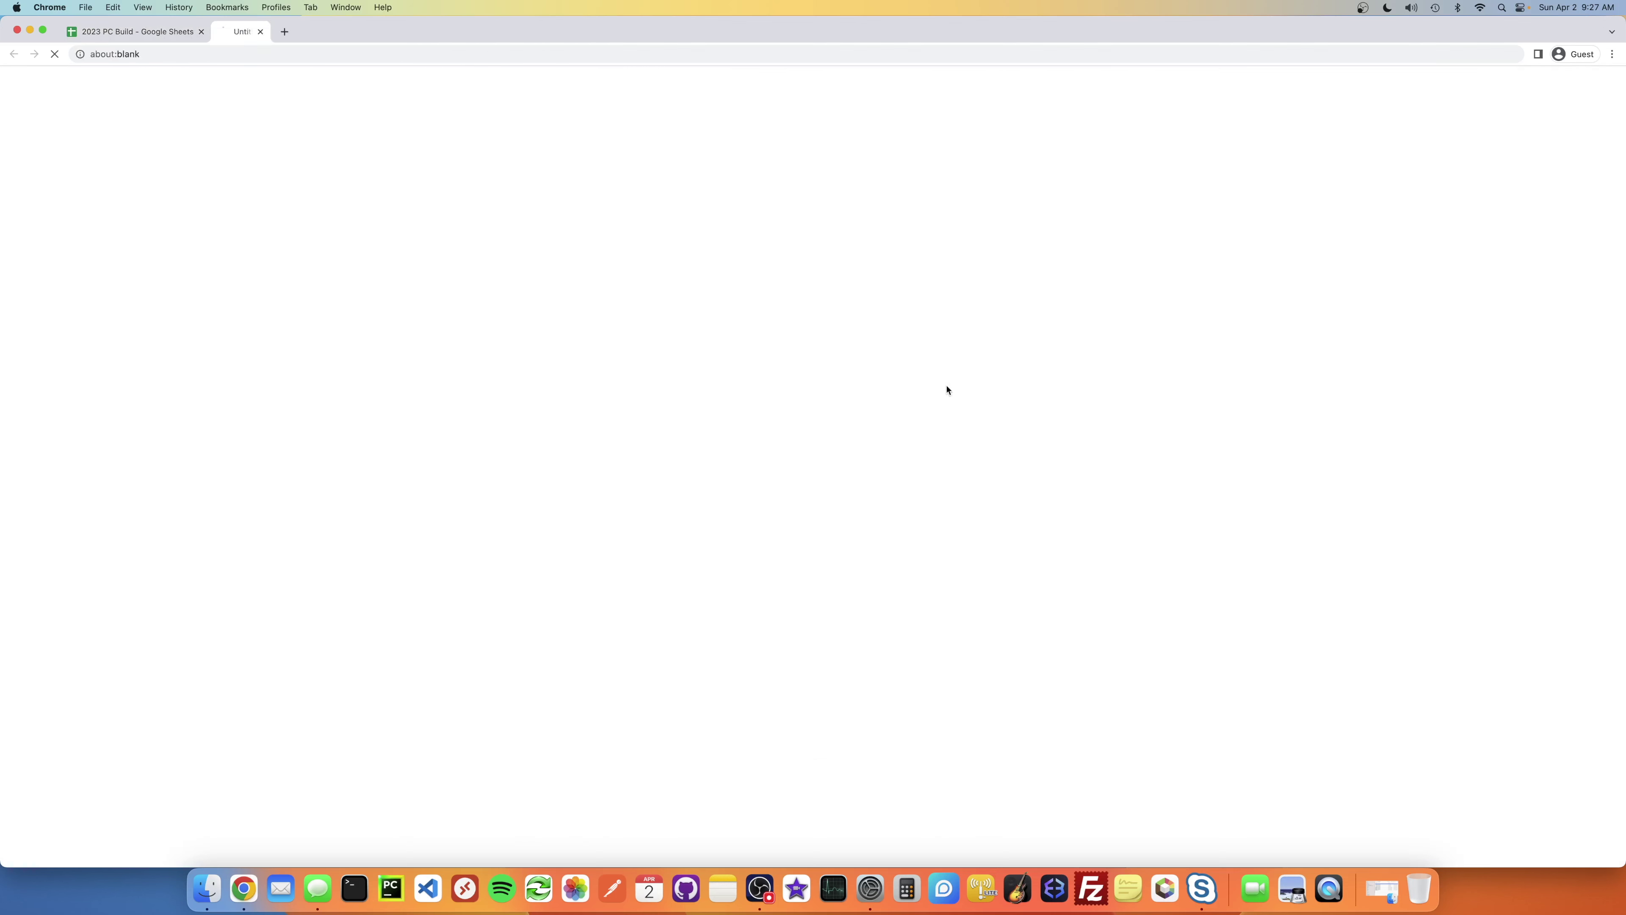
{"action": "left_click", "coordinate": [131, 32]}
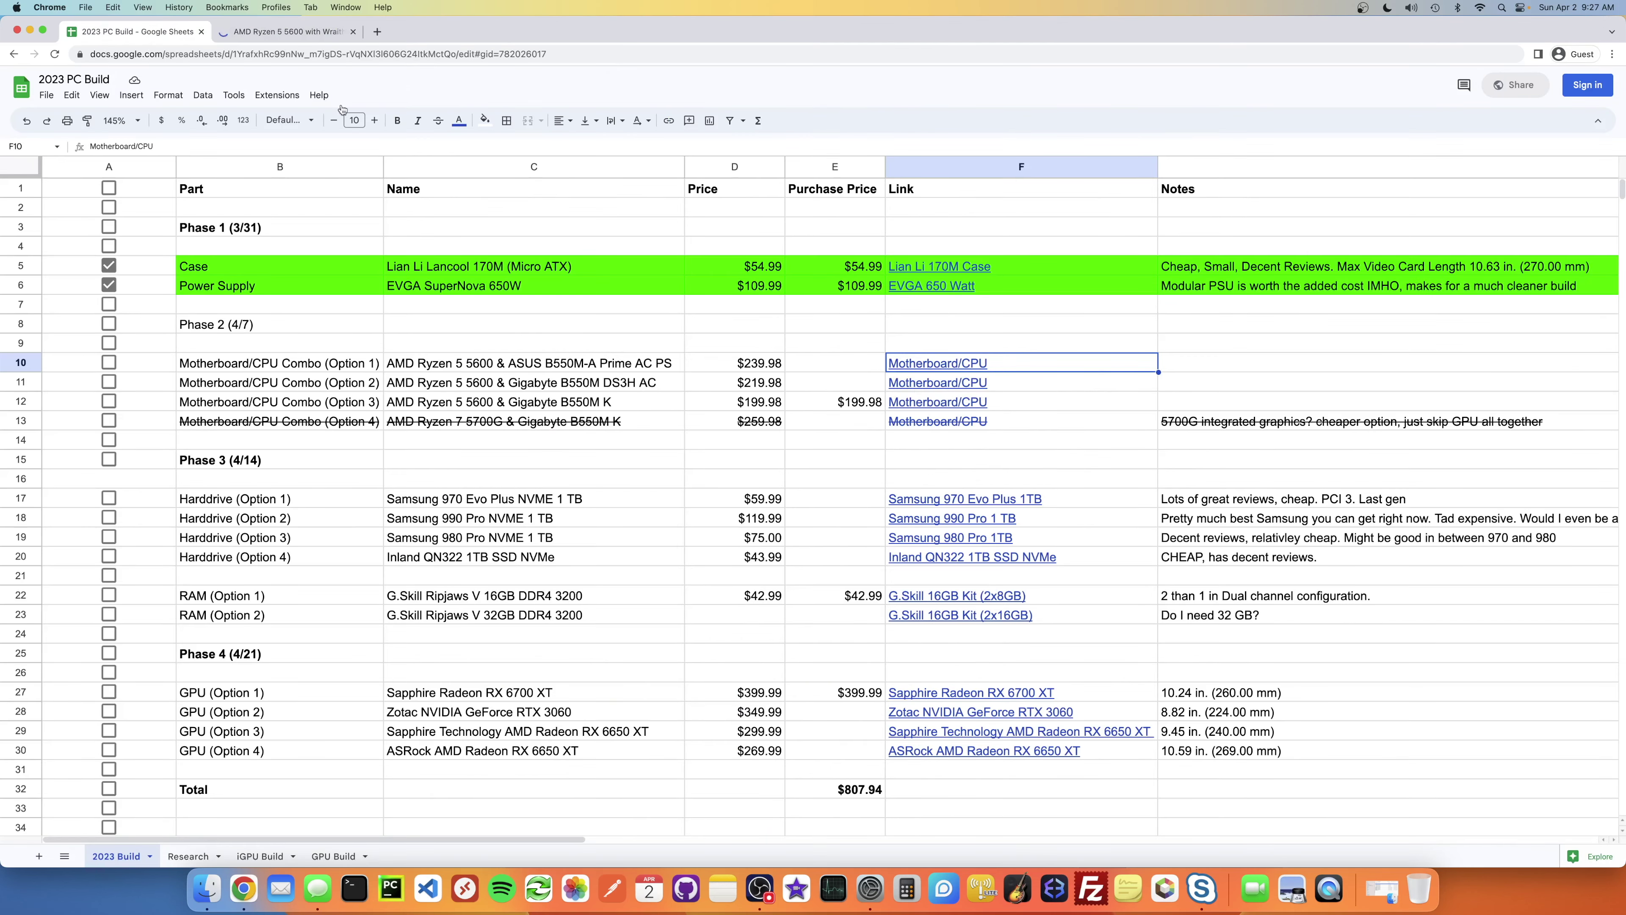
{"action": "left_click", "coordinate": [906, 385]}
{"action": "left_click", "coordinate": [942, 408]}
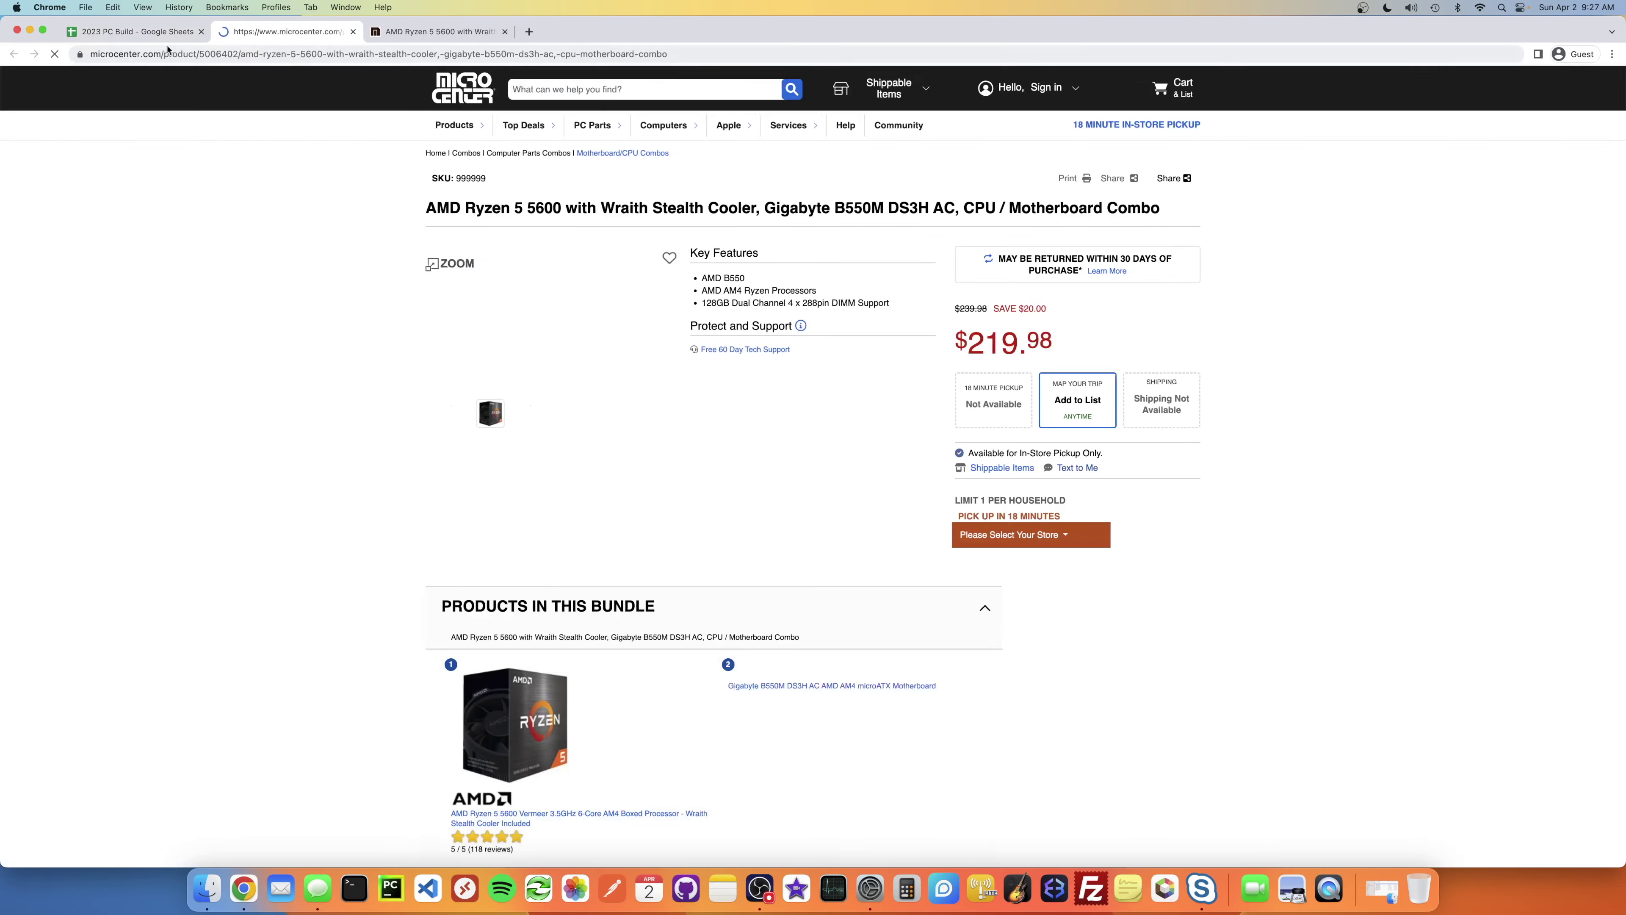
{"action": "left_click", "coordinate": [154, 32]}
{"action": "left_click", "coordinate": [934, 402]}
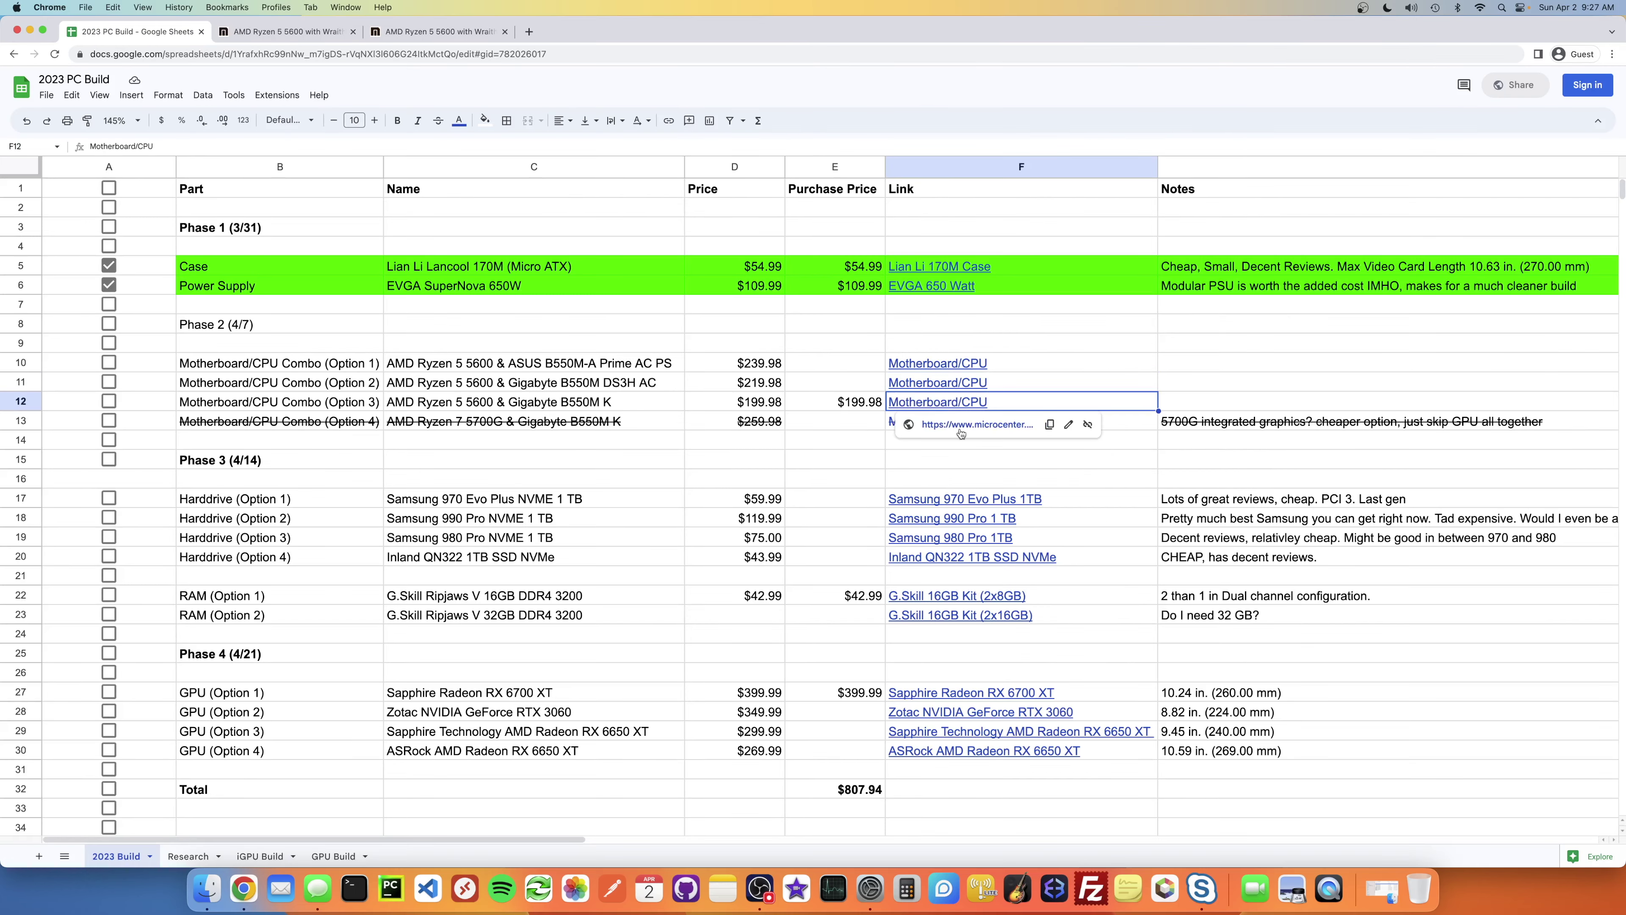
{"action": "left_click", "coordinate": [938, 425]}
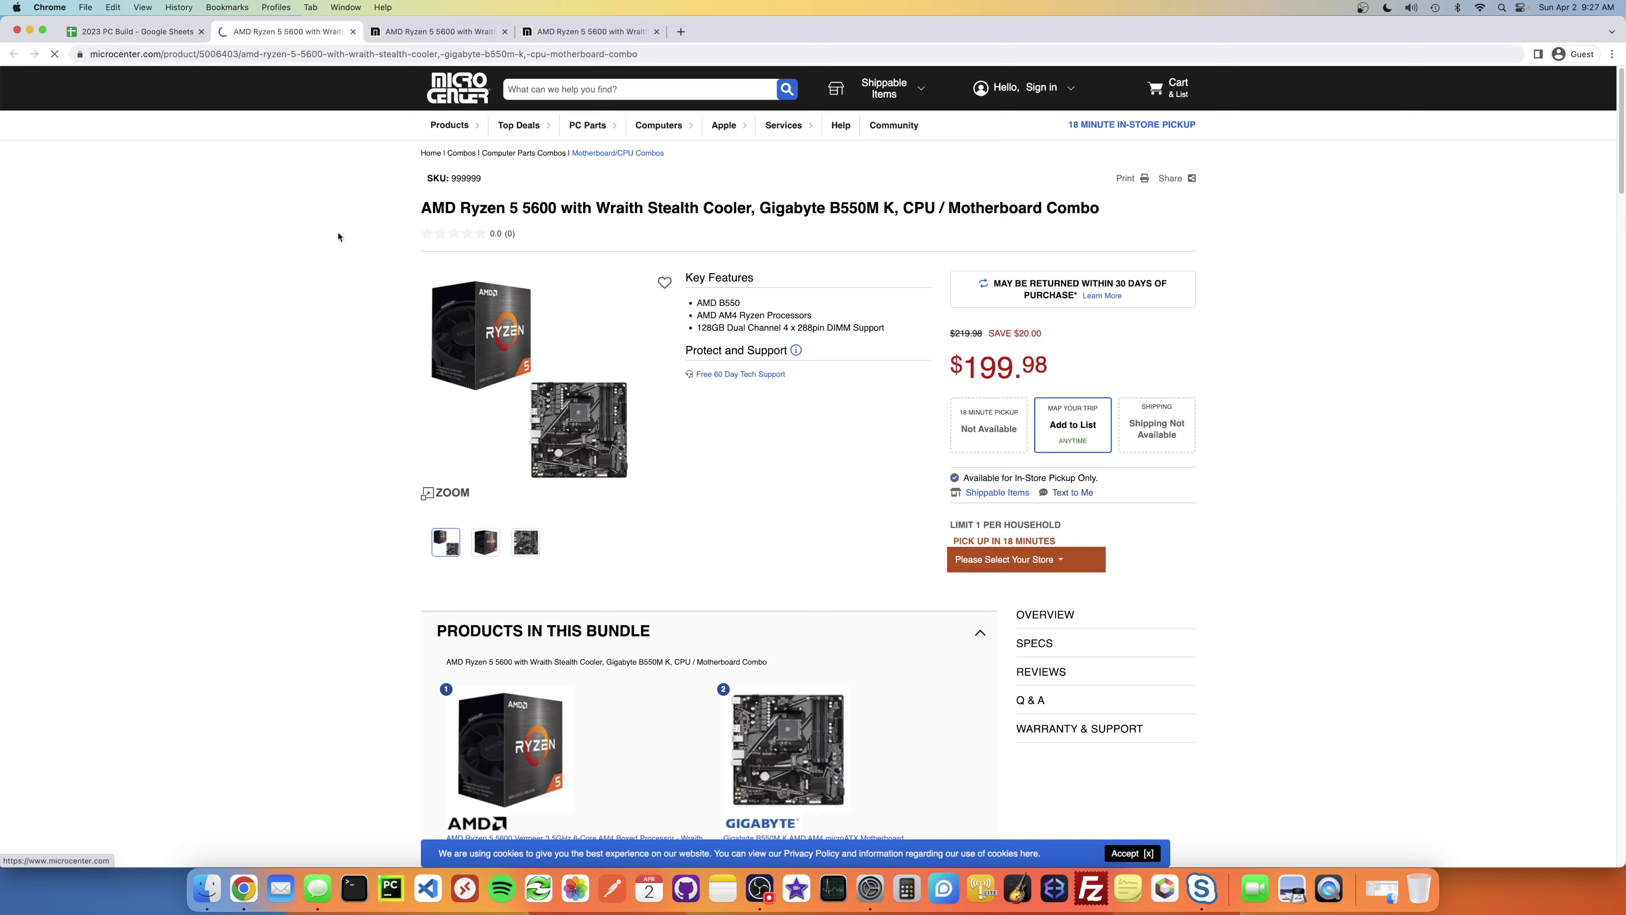
Step: Look through the three opened combo pages and check the key features of the Gigabyte B550M K bundle
{"action": "left_click", "coordinate": [402, 31]}
{"action": "left_click", "coordinate": [589, 31]}
{"action": "left_click", "coordinate": [419, 36]}
{"action": "left_click", "coordinate": [296, 32]}
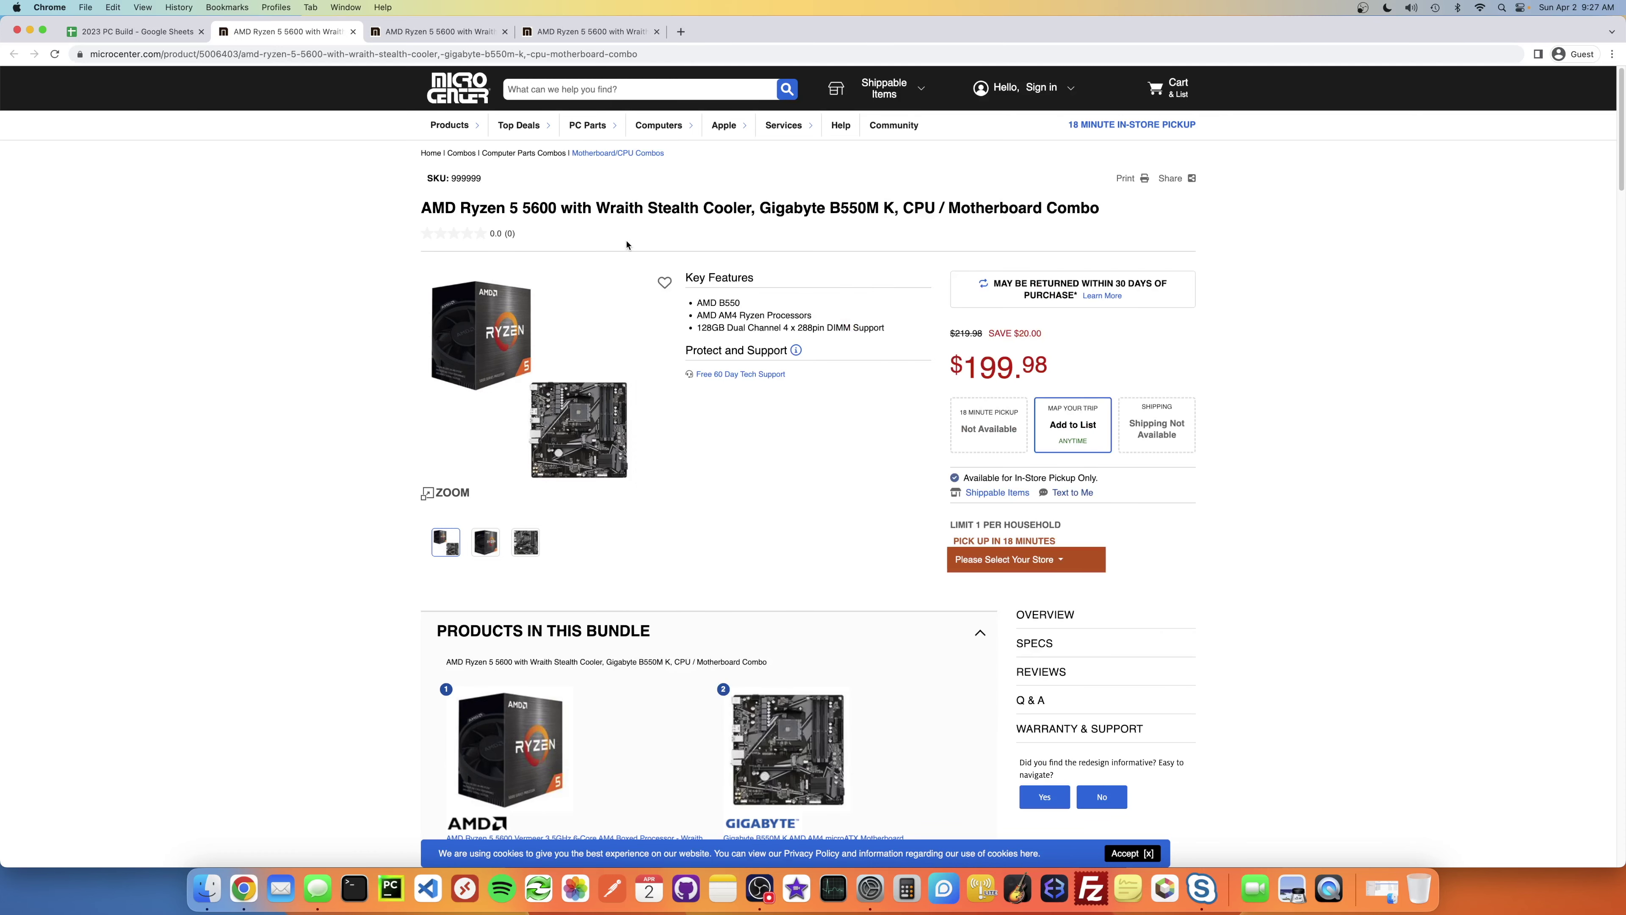
{"action": "left_click_drag", "start_coordinate": [739, 314], "coordinate": [722, 313]}
{"action": "left_click", "coordinate": [722, 314]}
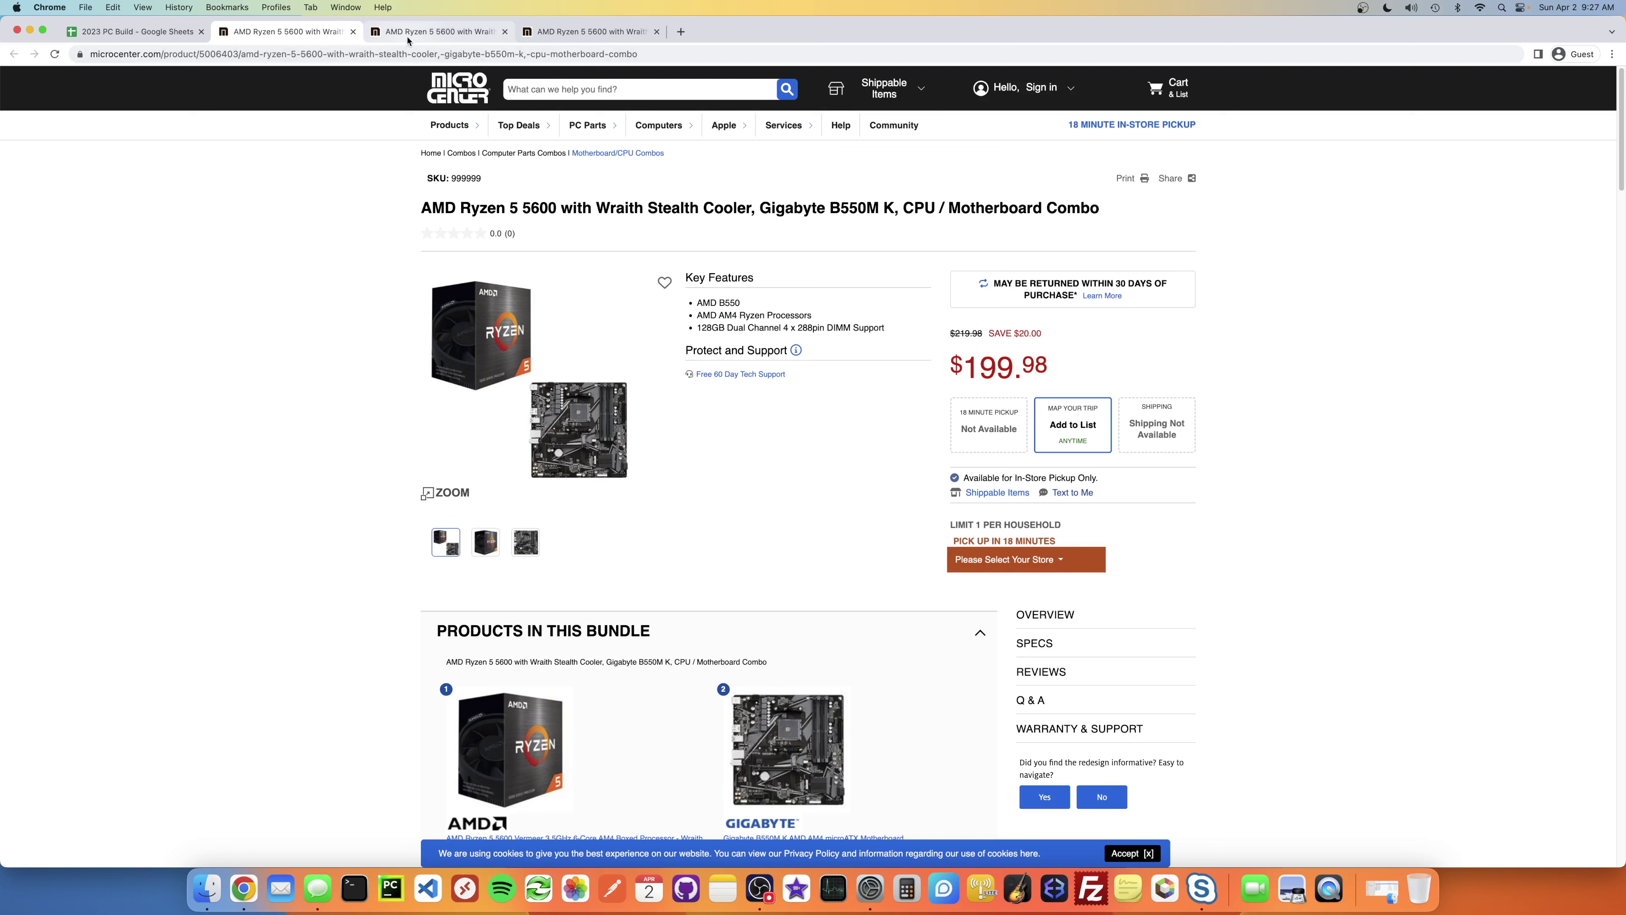
Step: Compare the Gigabyte B550M DS3H AC and ASUS B550M-A Prime AC PS combo pages with the Gigabyte B550M K one
{"action": "left_click", "coordinate": [423, 34]}
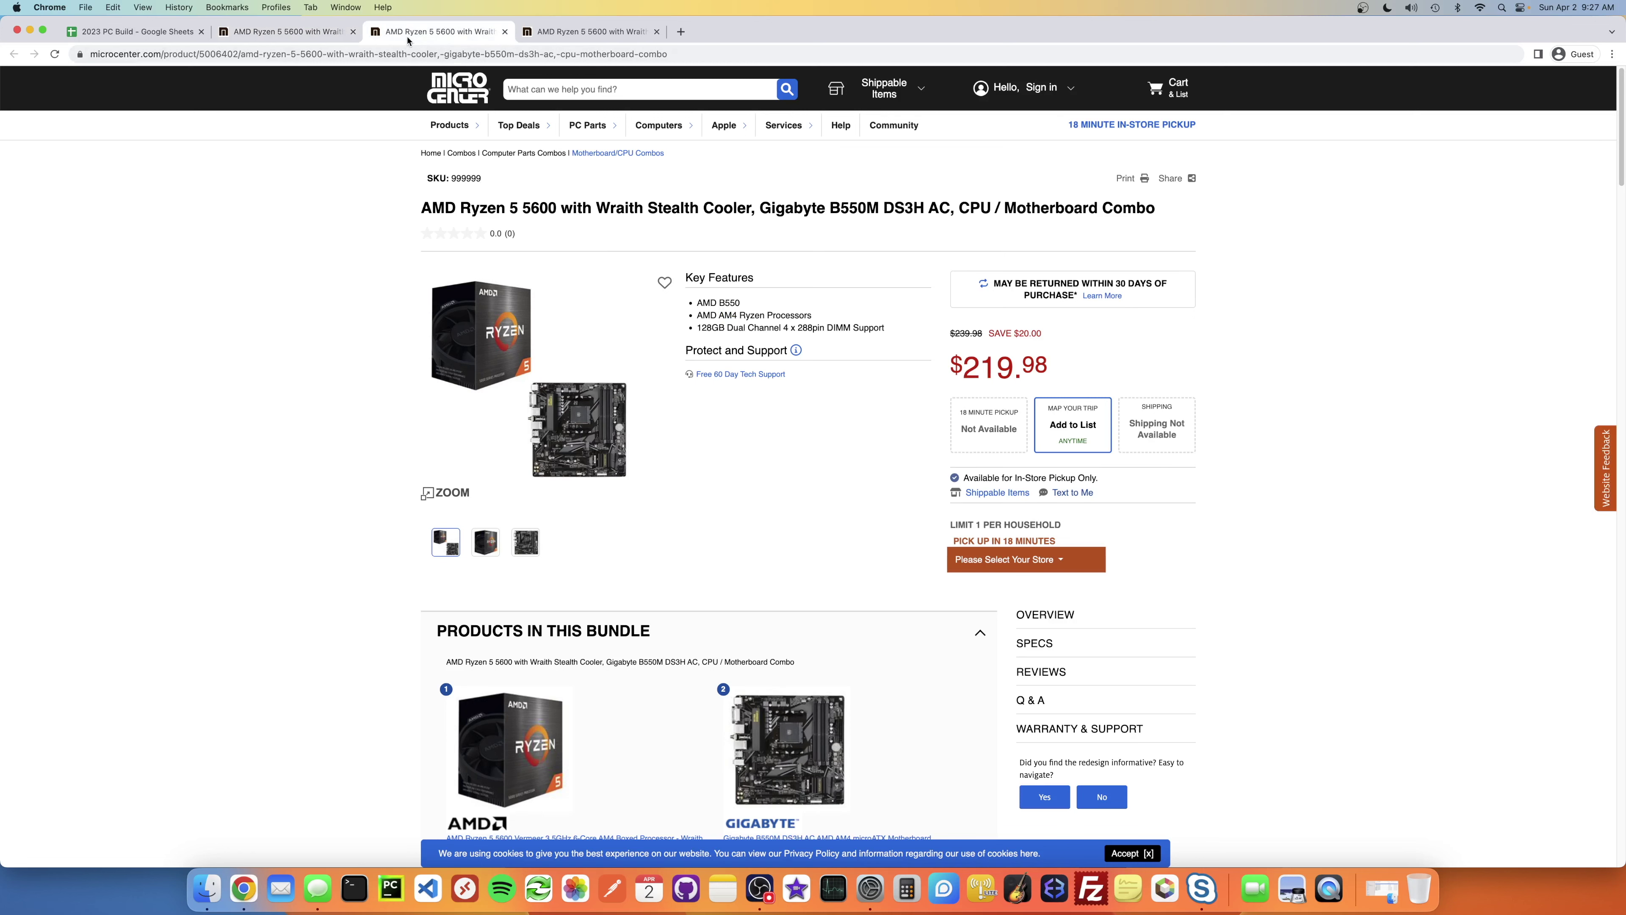
{"action": "left_click", "coordinate": [556, 35]}
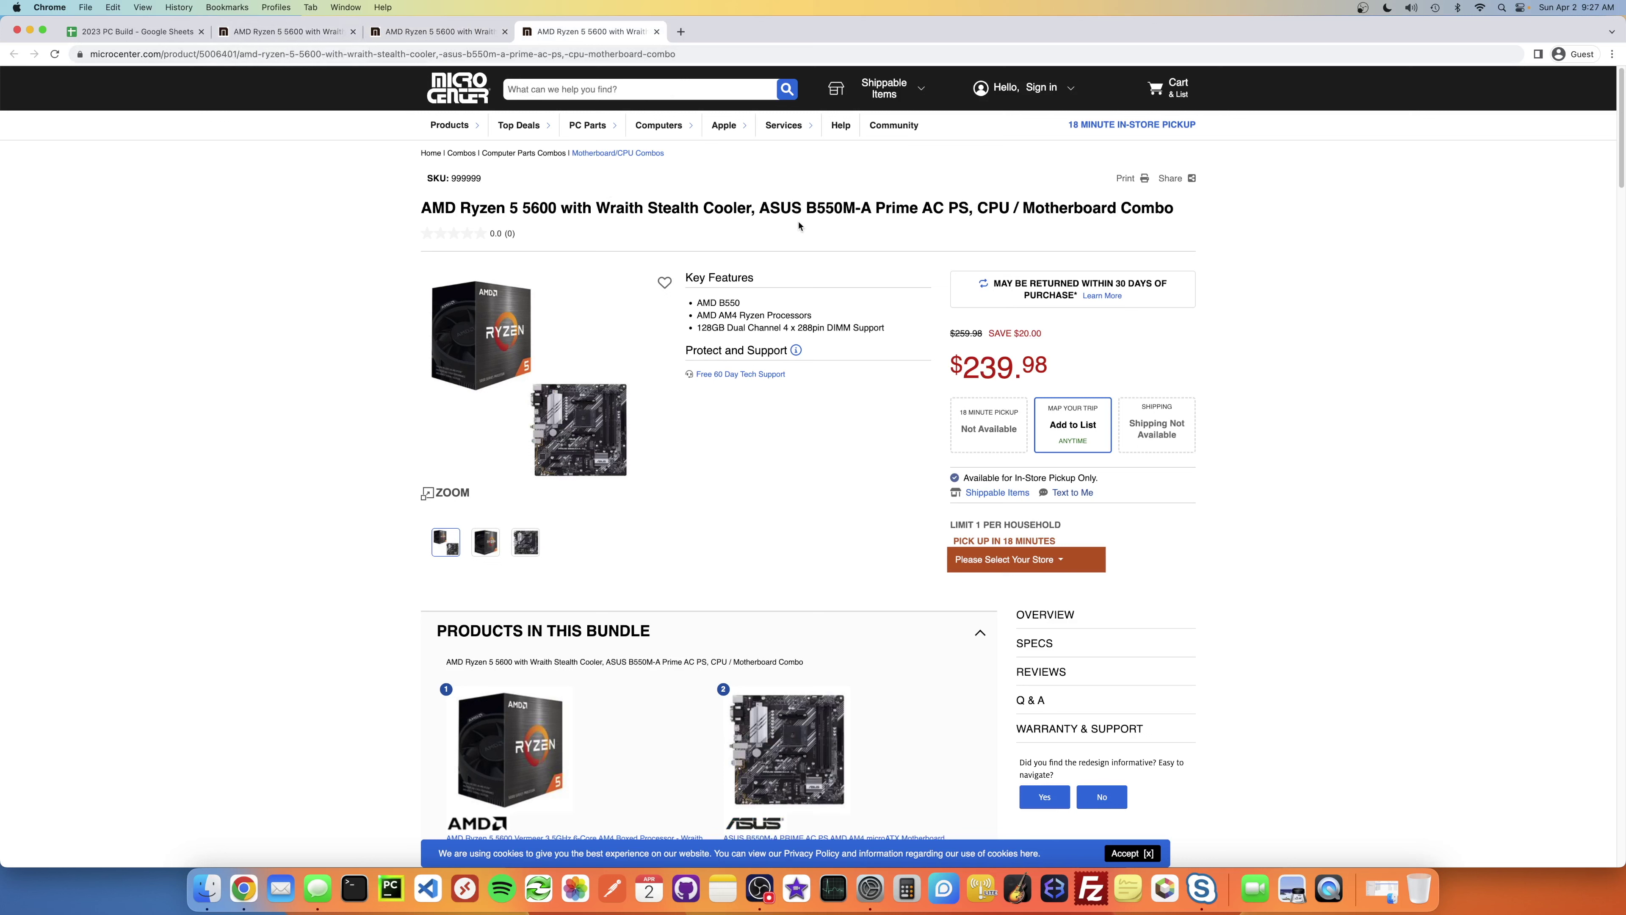
{"action": "left_click_drag", "start_coordinate": [760, 209], "coordinate": [855, 208]}
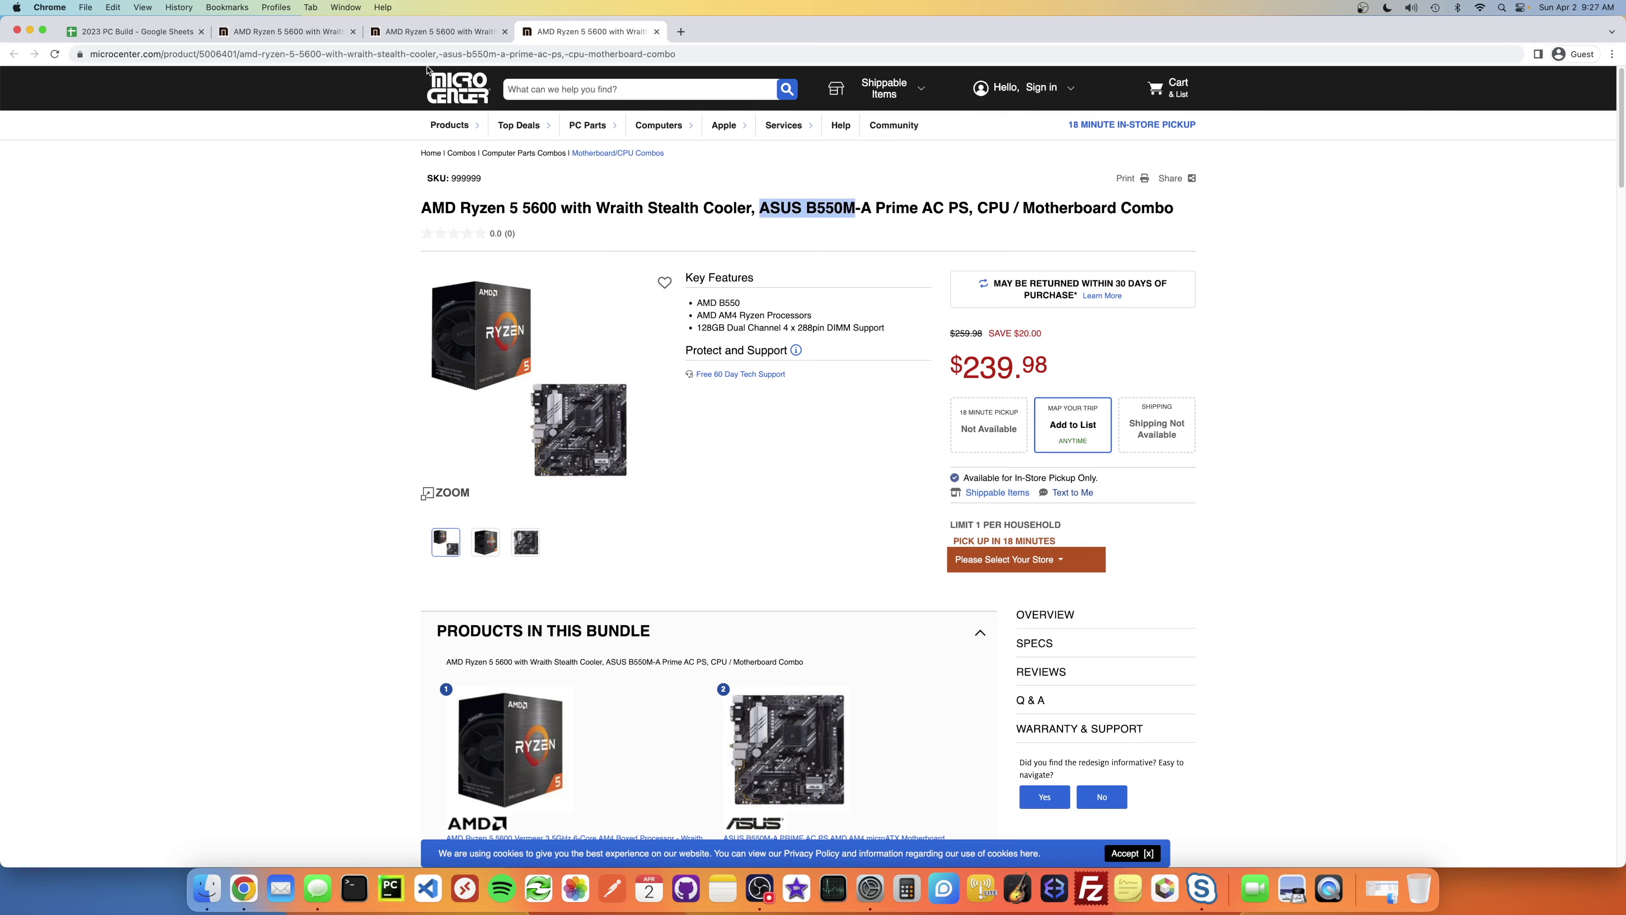
{"action": "left_click", "coordinate": [443, 32]}
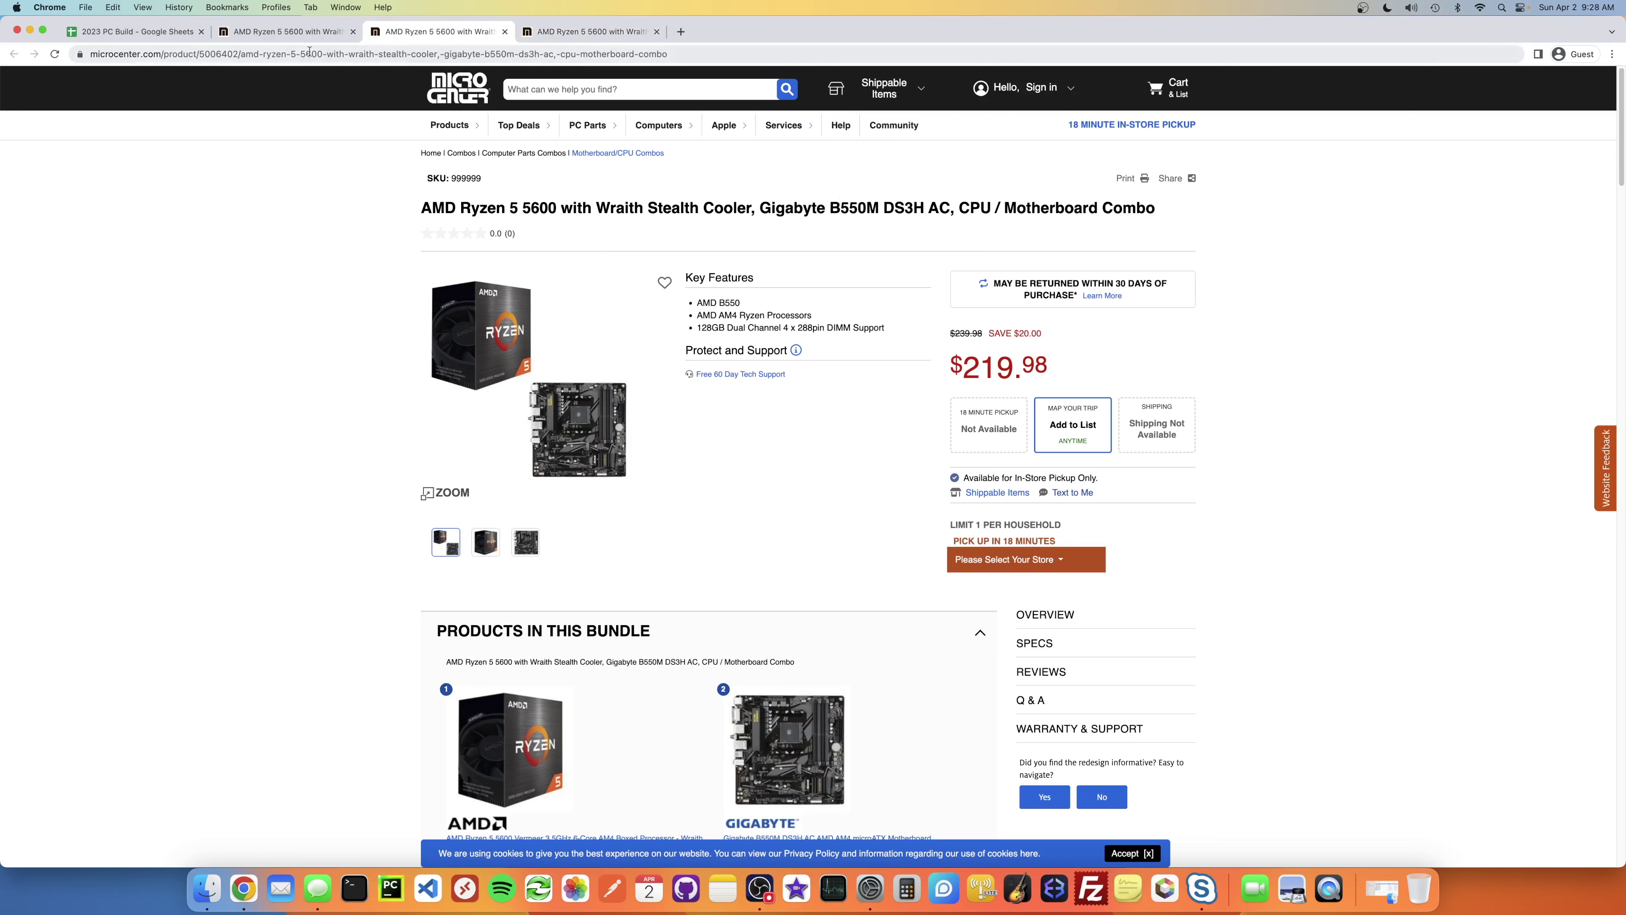
{"action": "left_click", "coordinate": [301, 32]}
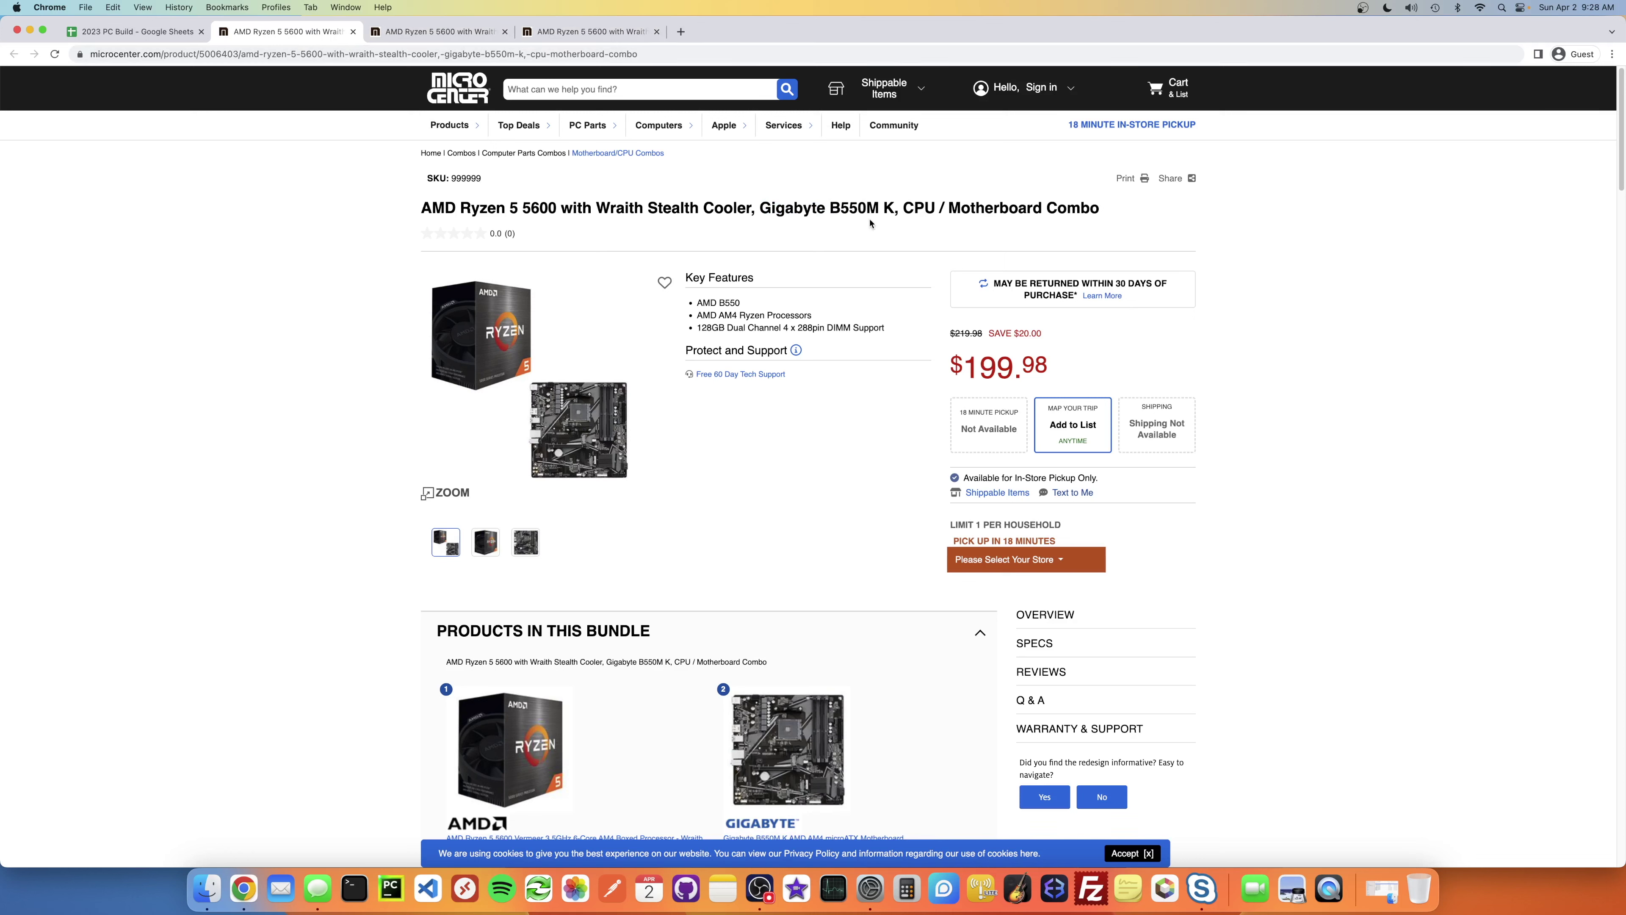
Step: Examine the bundled products and processor specifications on the Ryzen 5 5600 with ASUS B550M-A Prime AC PS combo page
{"action": "left_click", "coordinate": [575, 36]}
{"action": "left_click", "coordinate": [936, 216]}
{"action": "scroll", "coordinate": [832, 290], "scroll_direction": "down", "scroll_amount": 1}
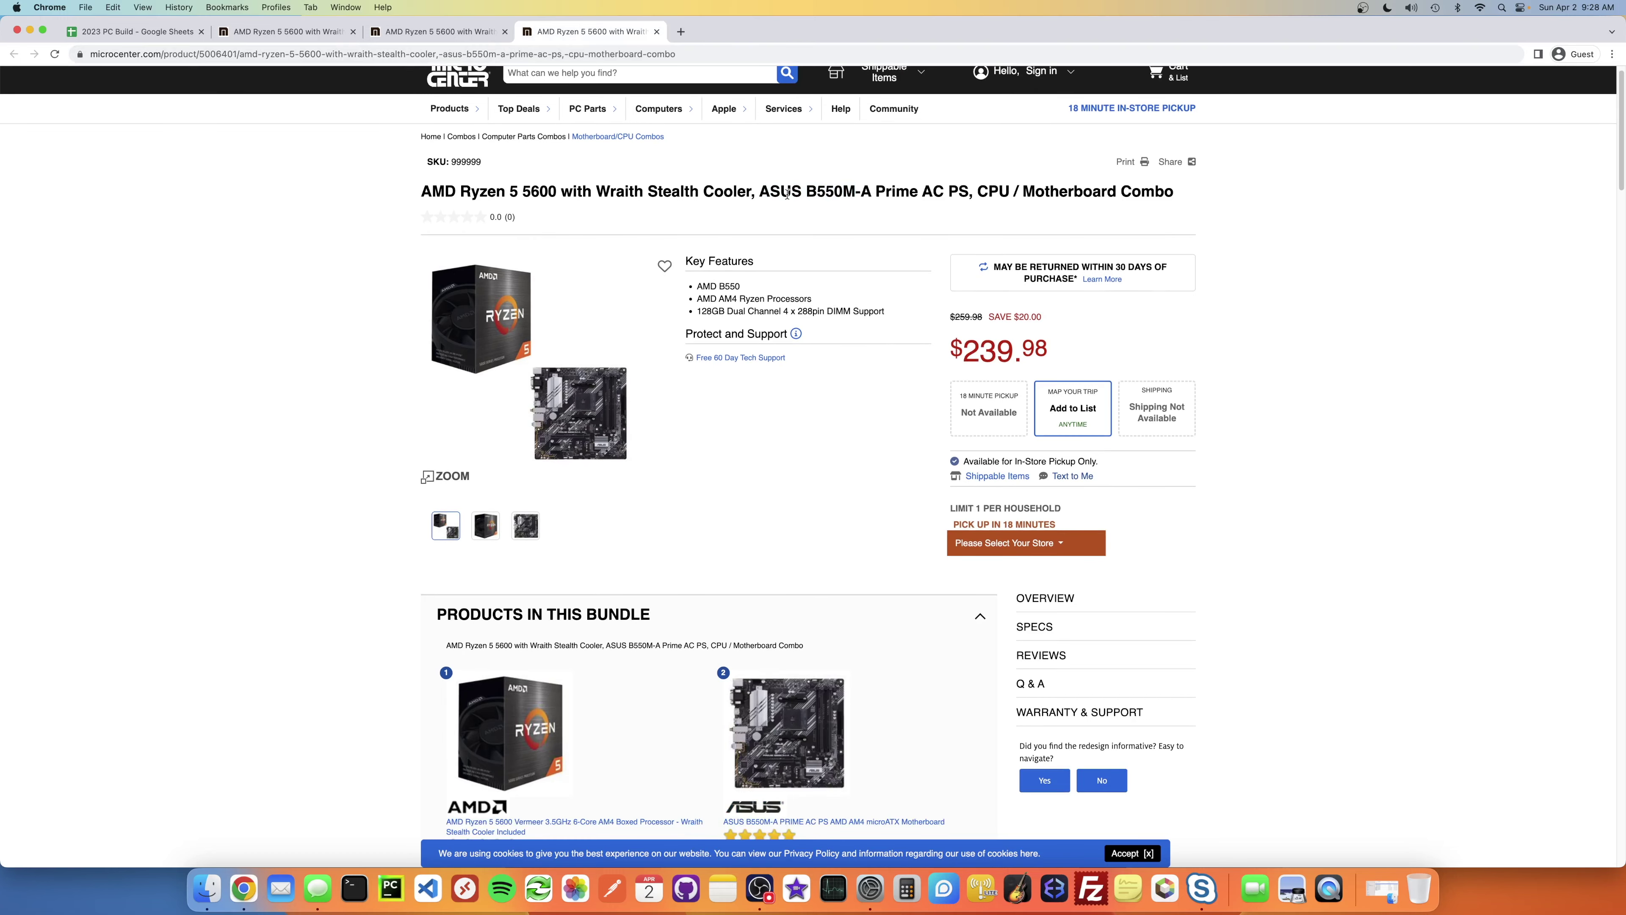
{"action": "left_click_drag", "start_coordinate": [758, 191], "coordinate": [844, 193]}
{"action": "scroll", "coordinate": [839, 269], "scroll_direction": "down", "scroll_amount": 9}
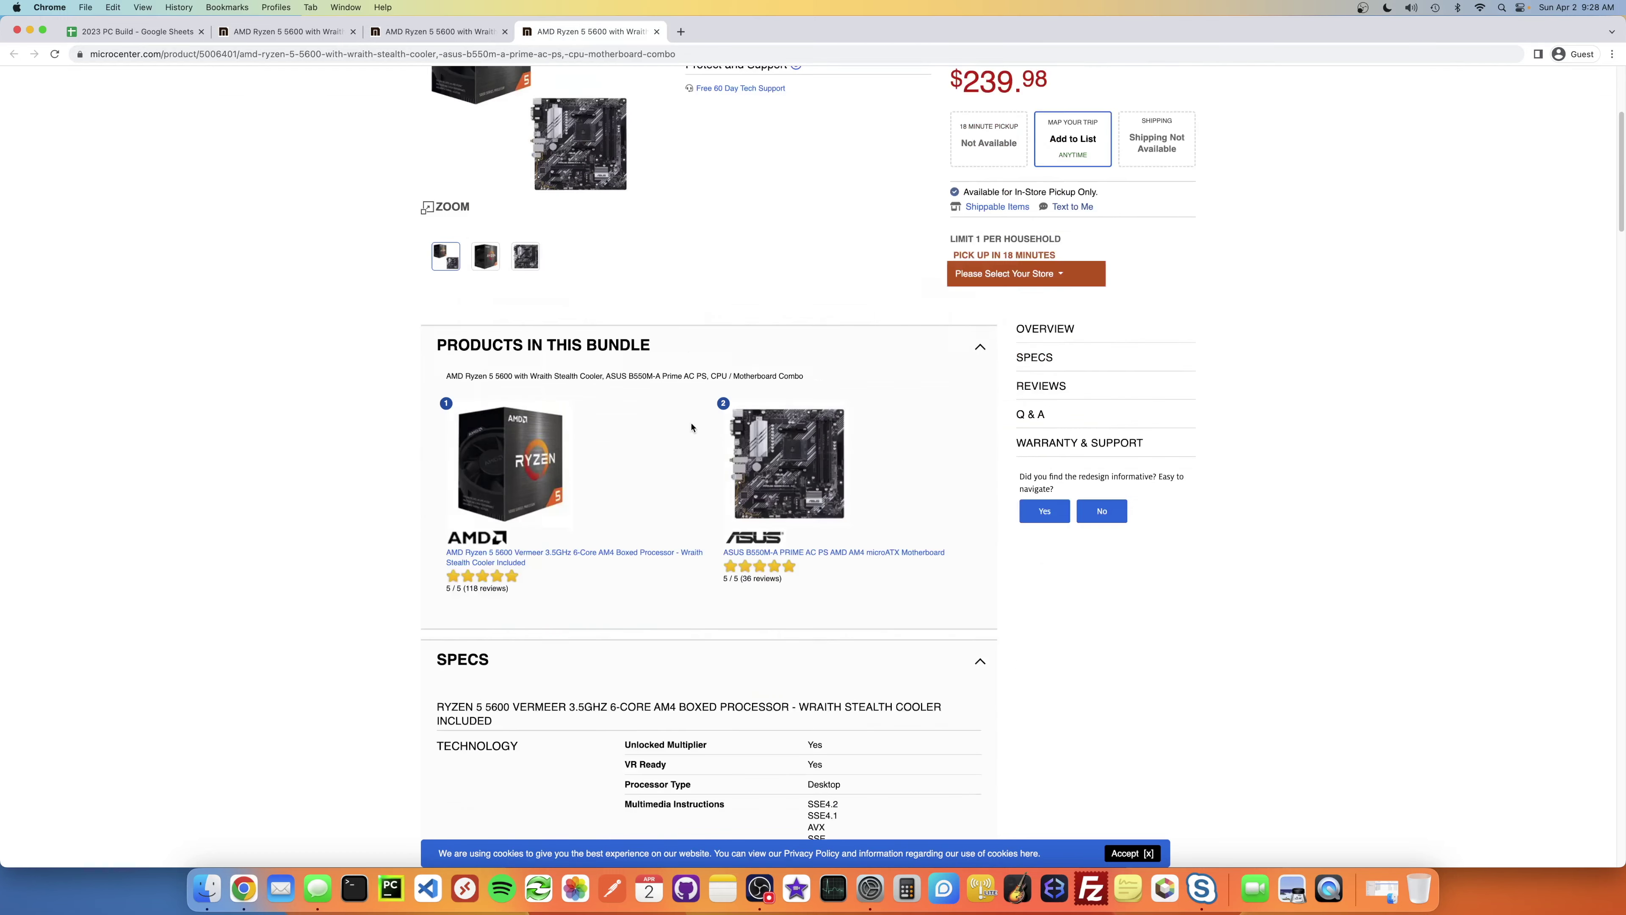
{"action": "scroll", "coordinate": [692, 427], "scroll_direction": "down", "scroll_amount": 6}
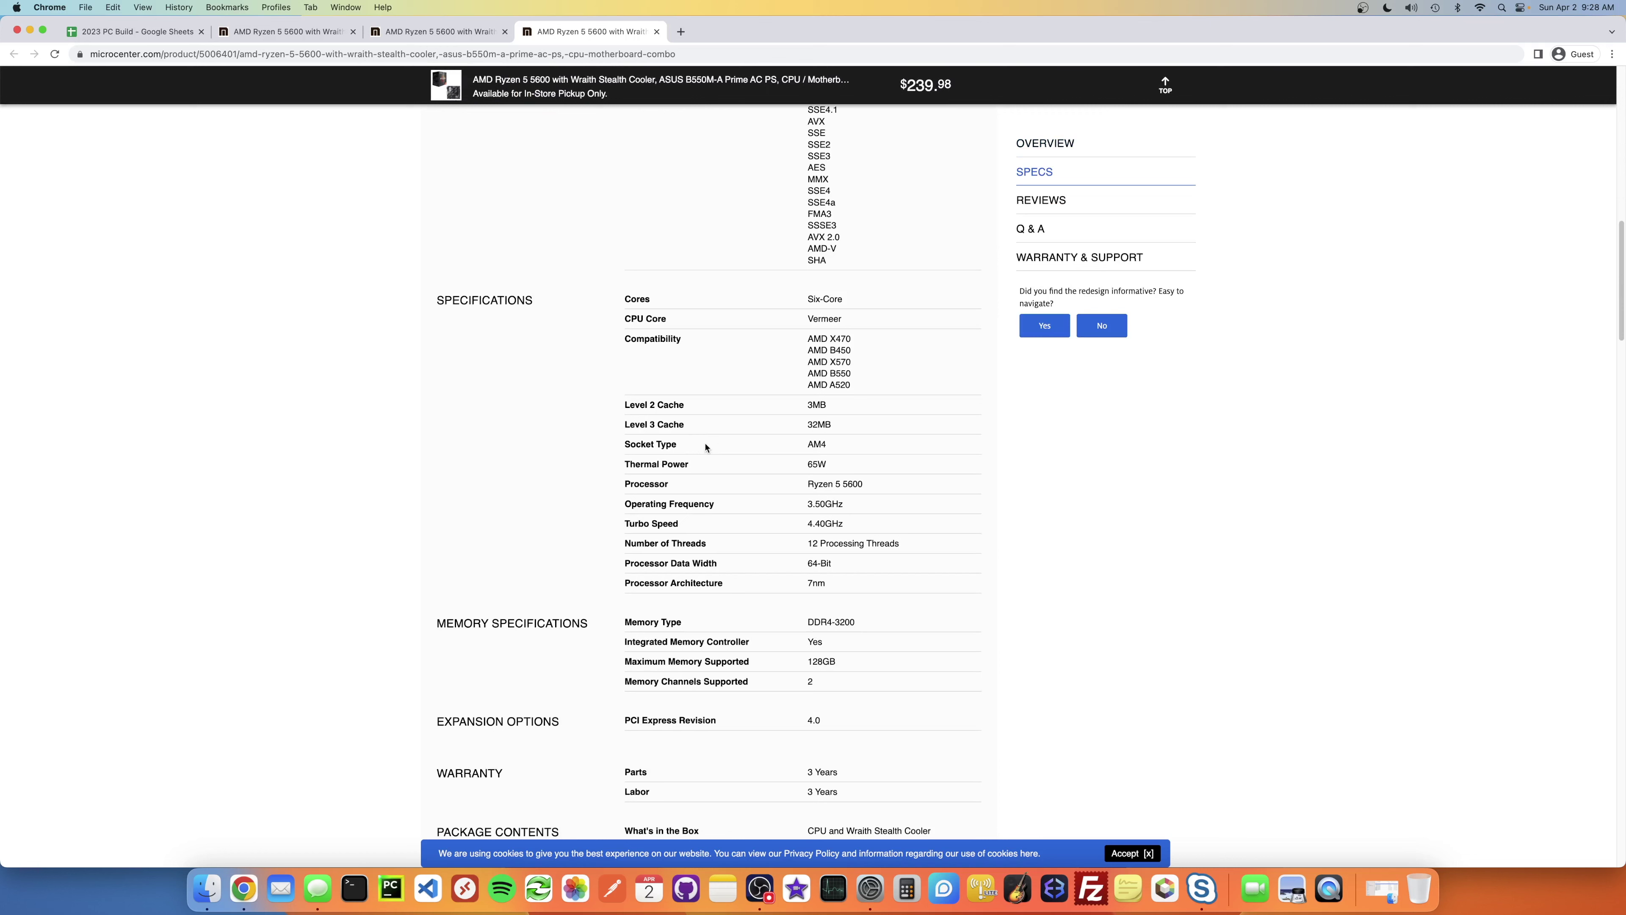
{"action": "scroll", "coordinate": [704, 445], "scroll_direction": "down", "scroll_amount": 1}
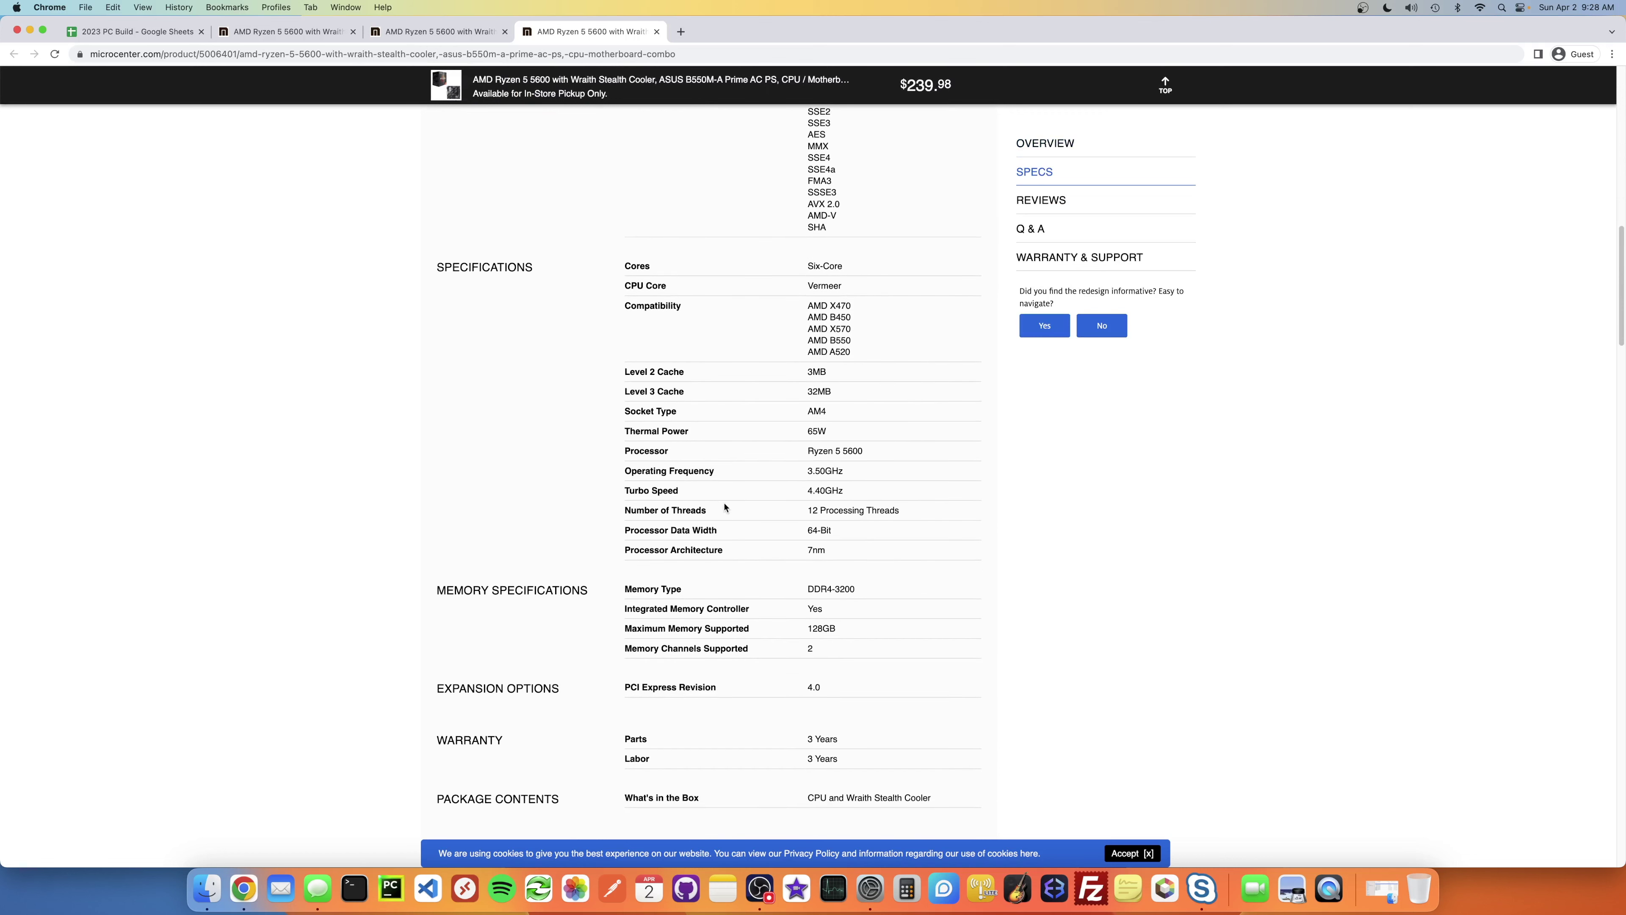
{"action": "scroll", "coordinate": [725, 506], "scroll_direction": "down", "scroll_amount": 1}
{"action": "key", "text": "super+Up"}
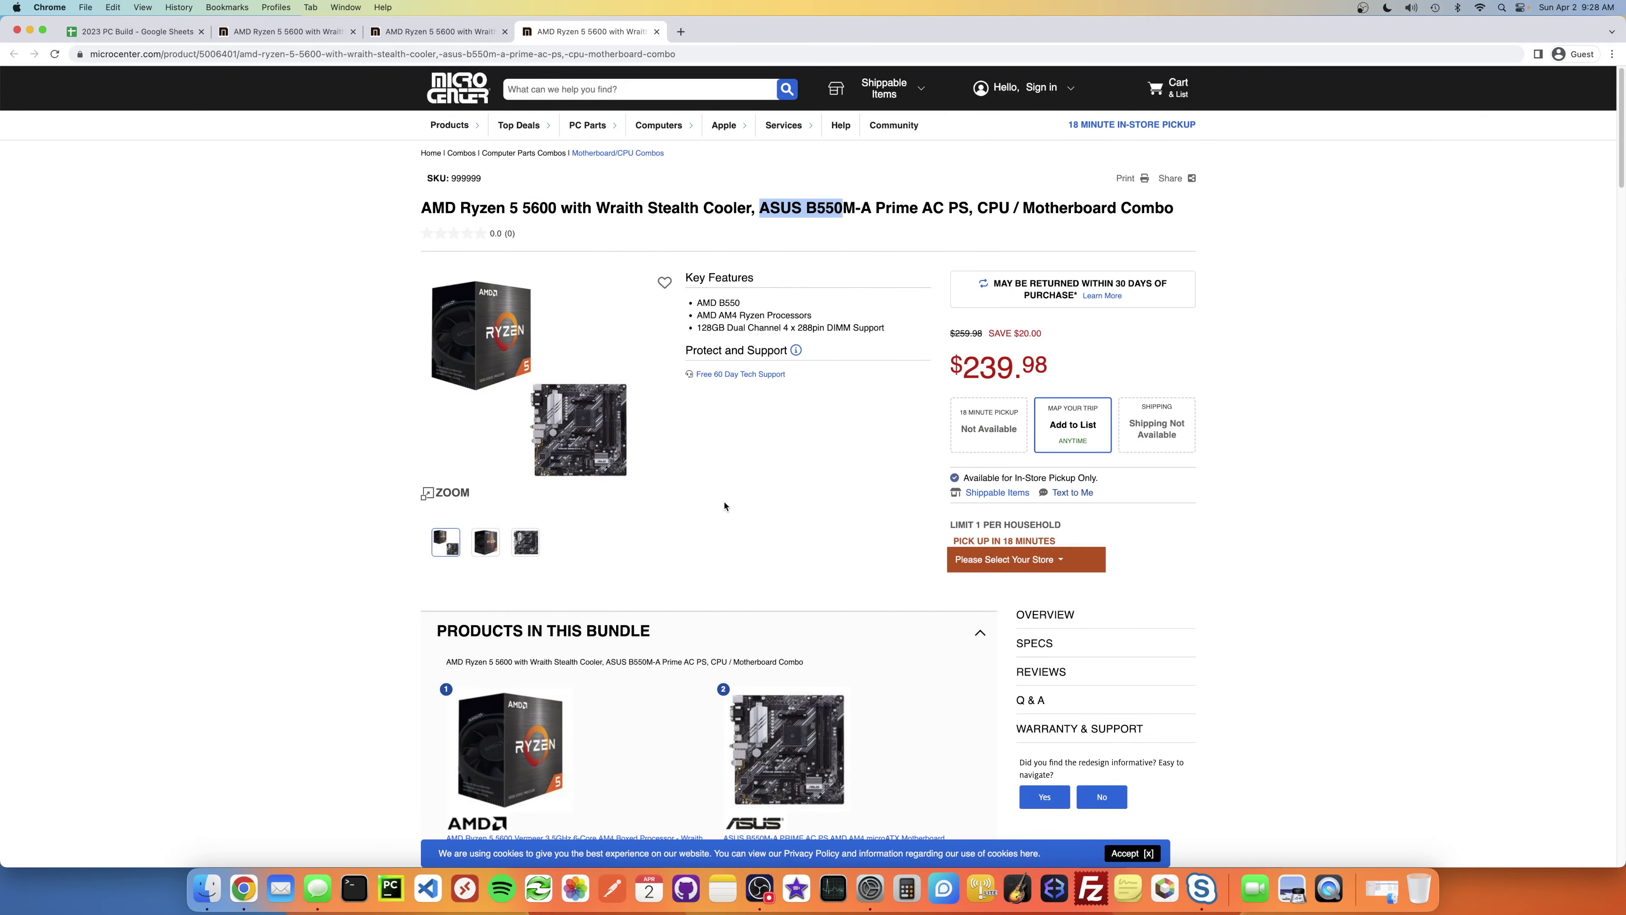
Step: Search Google for the Gigabyte B550M K named in its combo title and open the board's Micro Center page
{"action": "left_click", "coordinate": [436, 32]}
{"action": "left_click", "coordinate": [298, 36]}
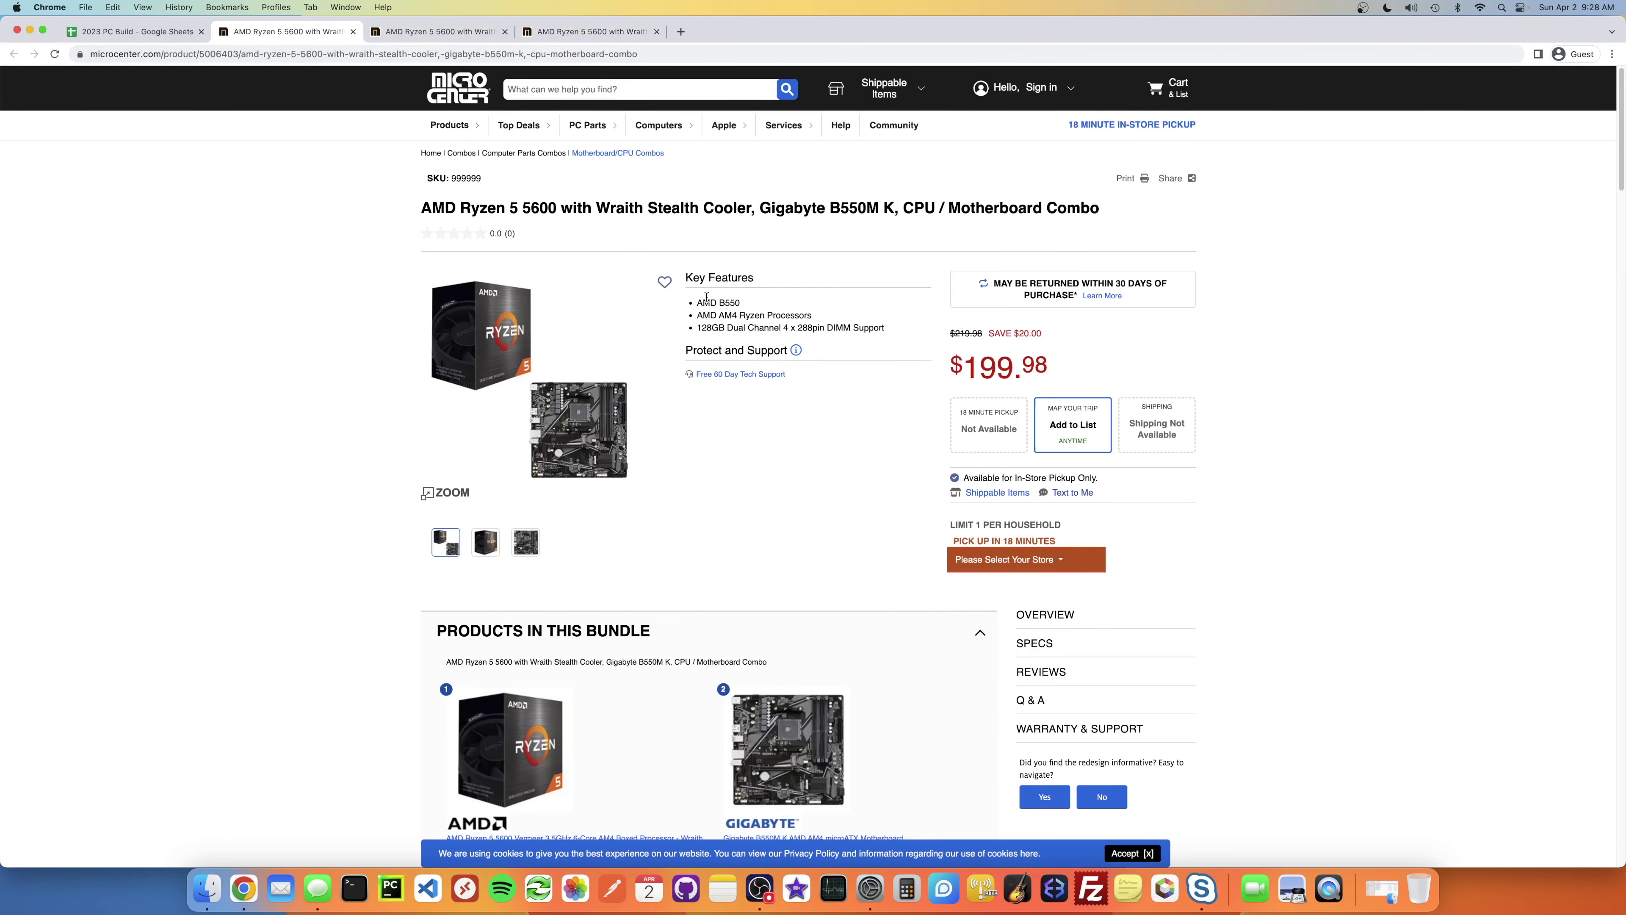
{"action": "left_click_drag", "start_coordinate": [761, 208], "coordinate": [894, 209]}
{"action": "right_click", "coordinate": [882, 208]}
{"action": "left_click", "coordinate": [930, 268]}
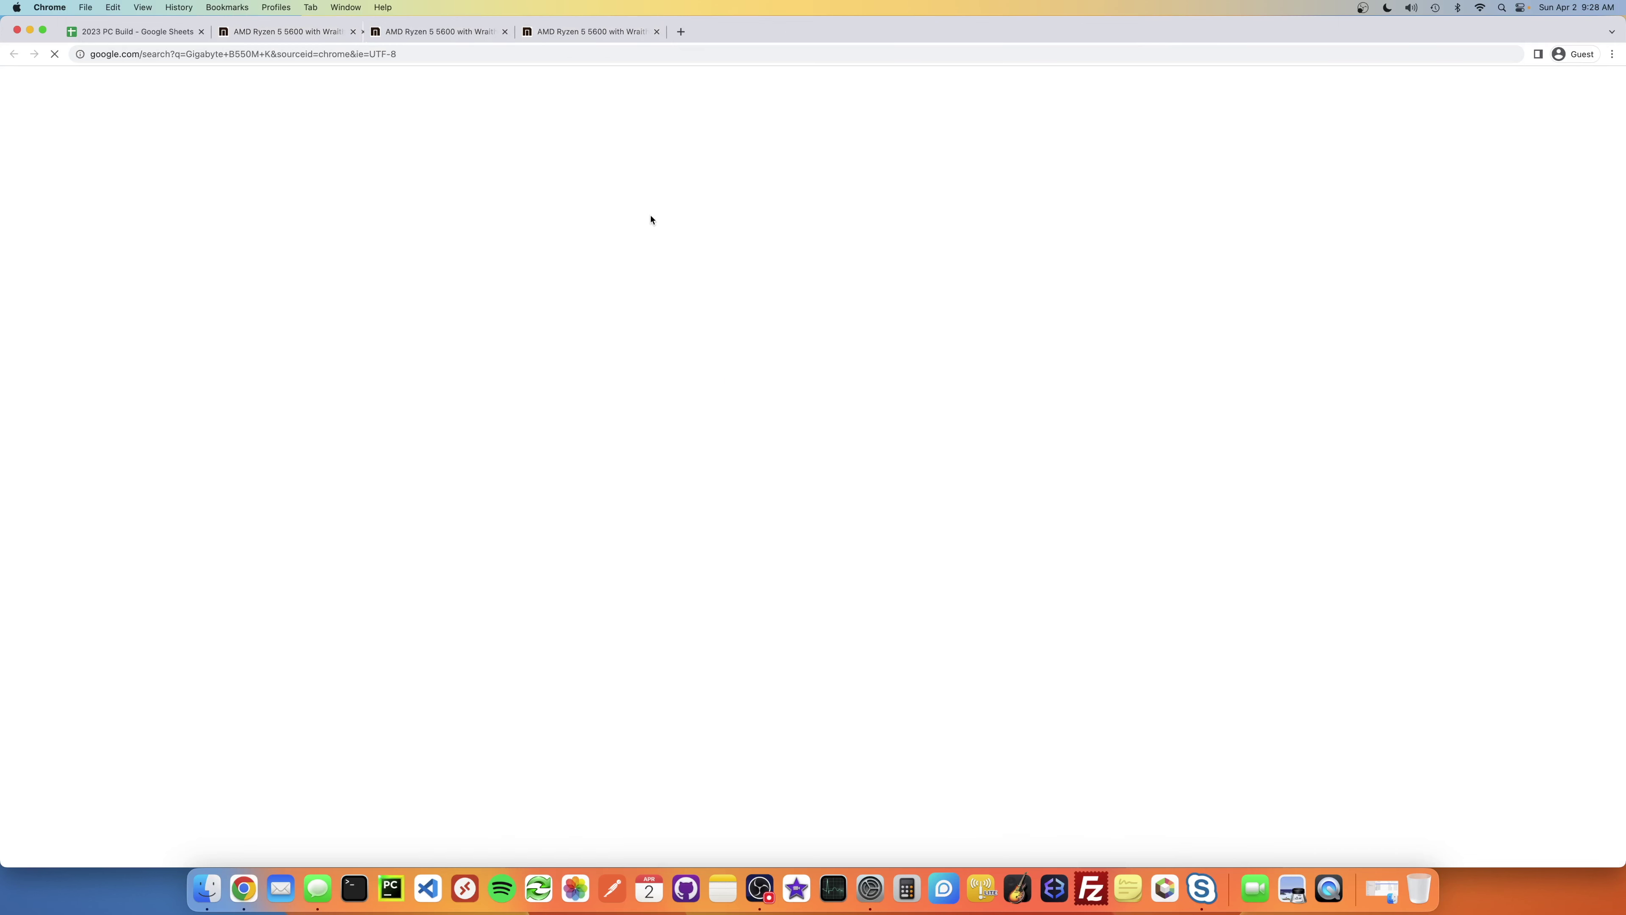
{"action": "scroll", "coordinate": [137, 429], "scroll_direction": "down", "scroll_amount": 5}
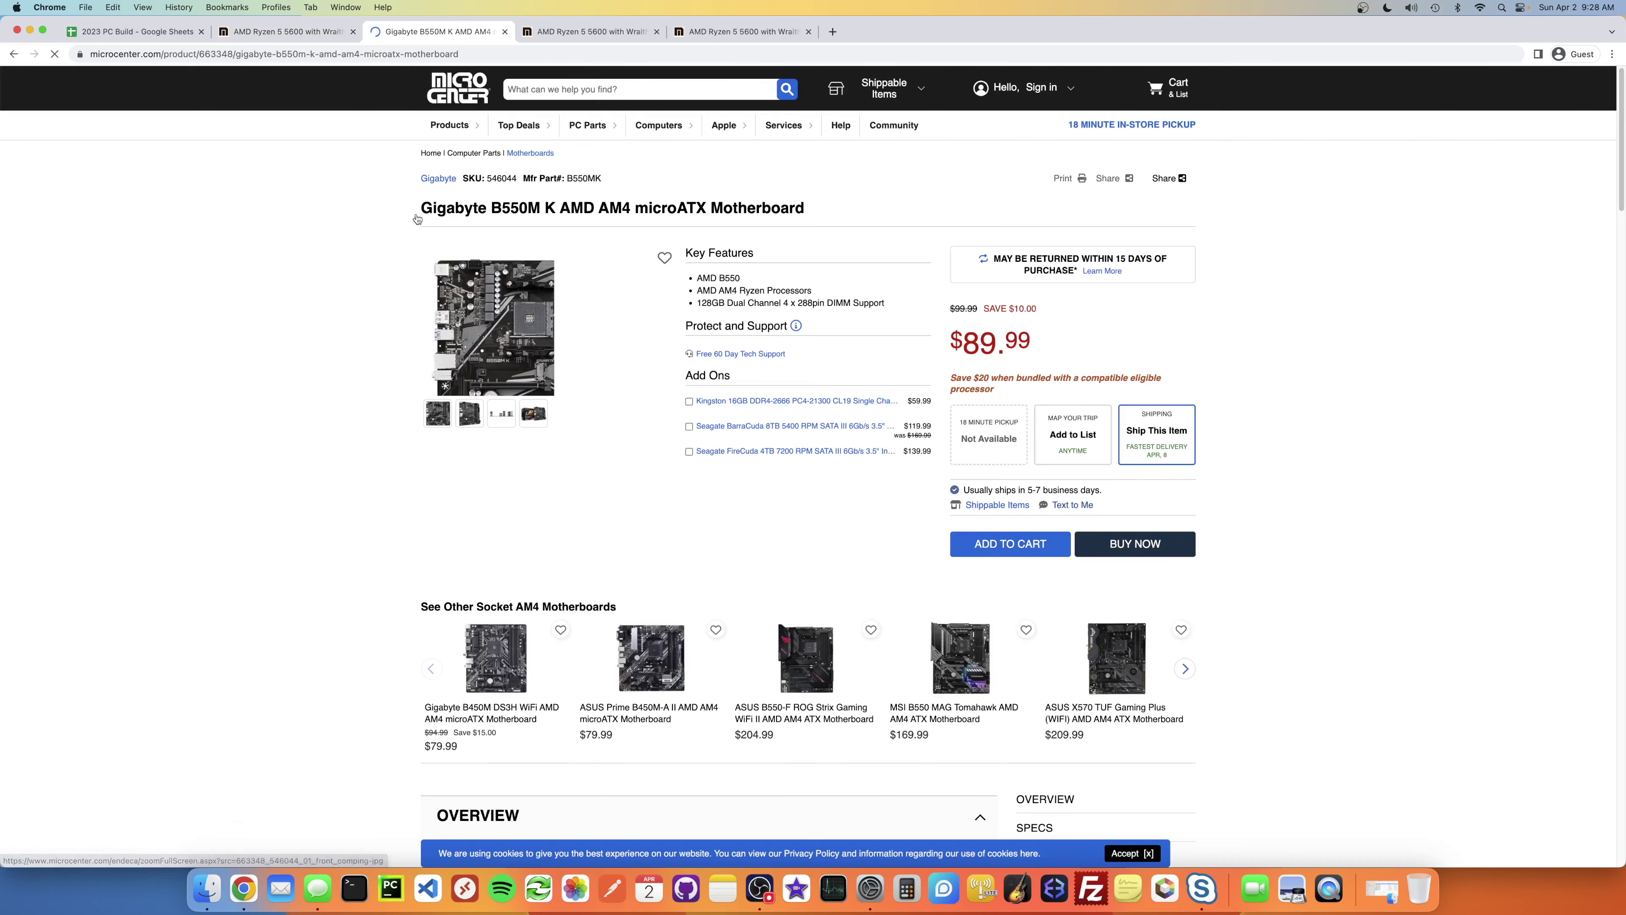
Step: Search Google for the ASUS B550M-A Prime AC PS from its combo title and open the board's Micro Center page
{"action": "left_click", "coordinate": [176, 32]}
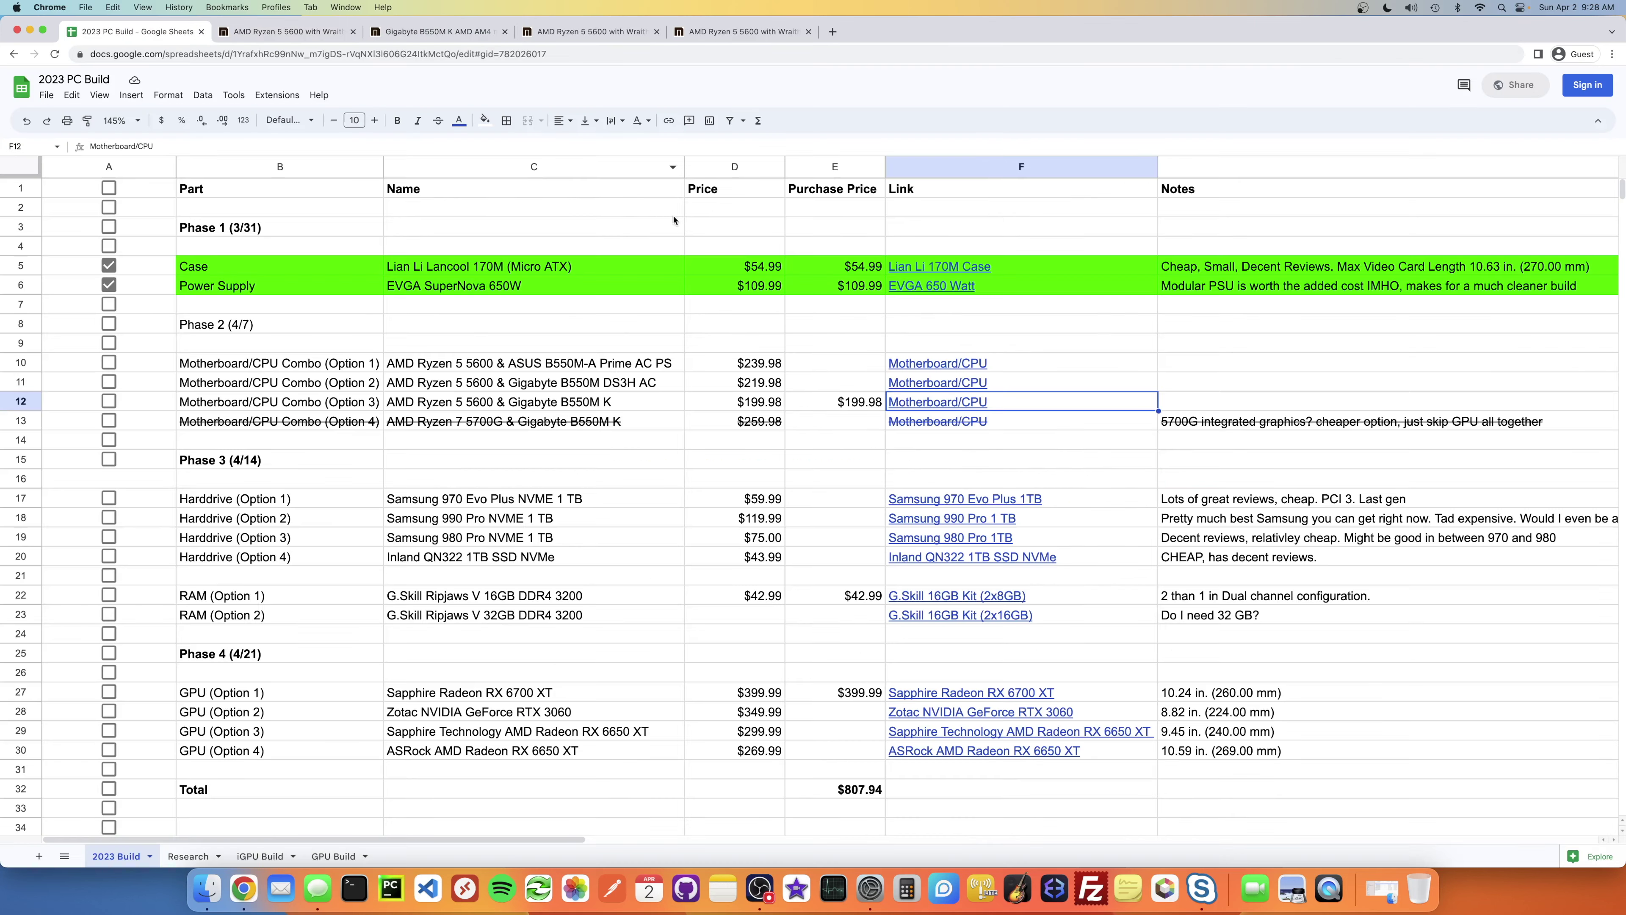
{"action": "left_click", "coordinate": [723, 34]}
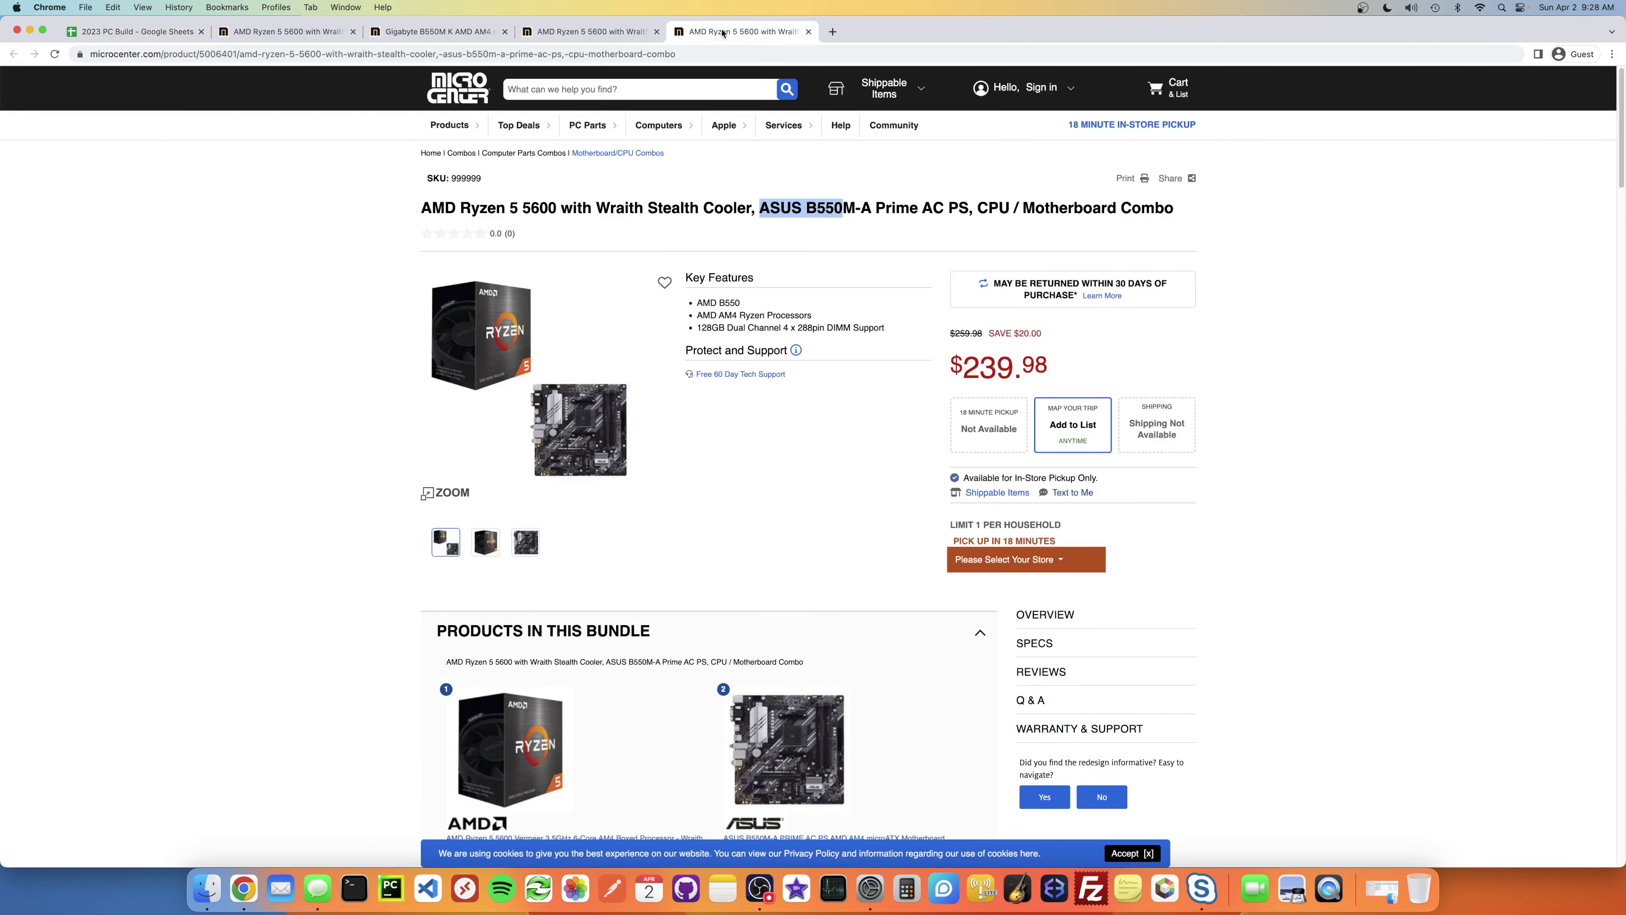
{"action": "left_click", "coordinate": [938, 208]}
{"action": "left_click_drag", "start_coordinate": [966, 204], "coordinate": [760, 208]}
{"action": "right_click", "coordinate": [763, 210]}
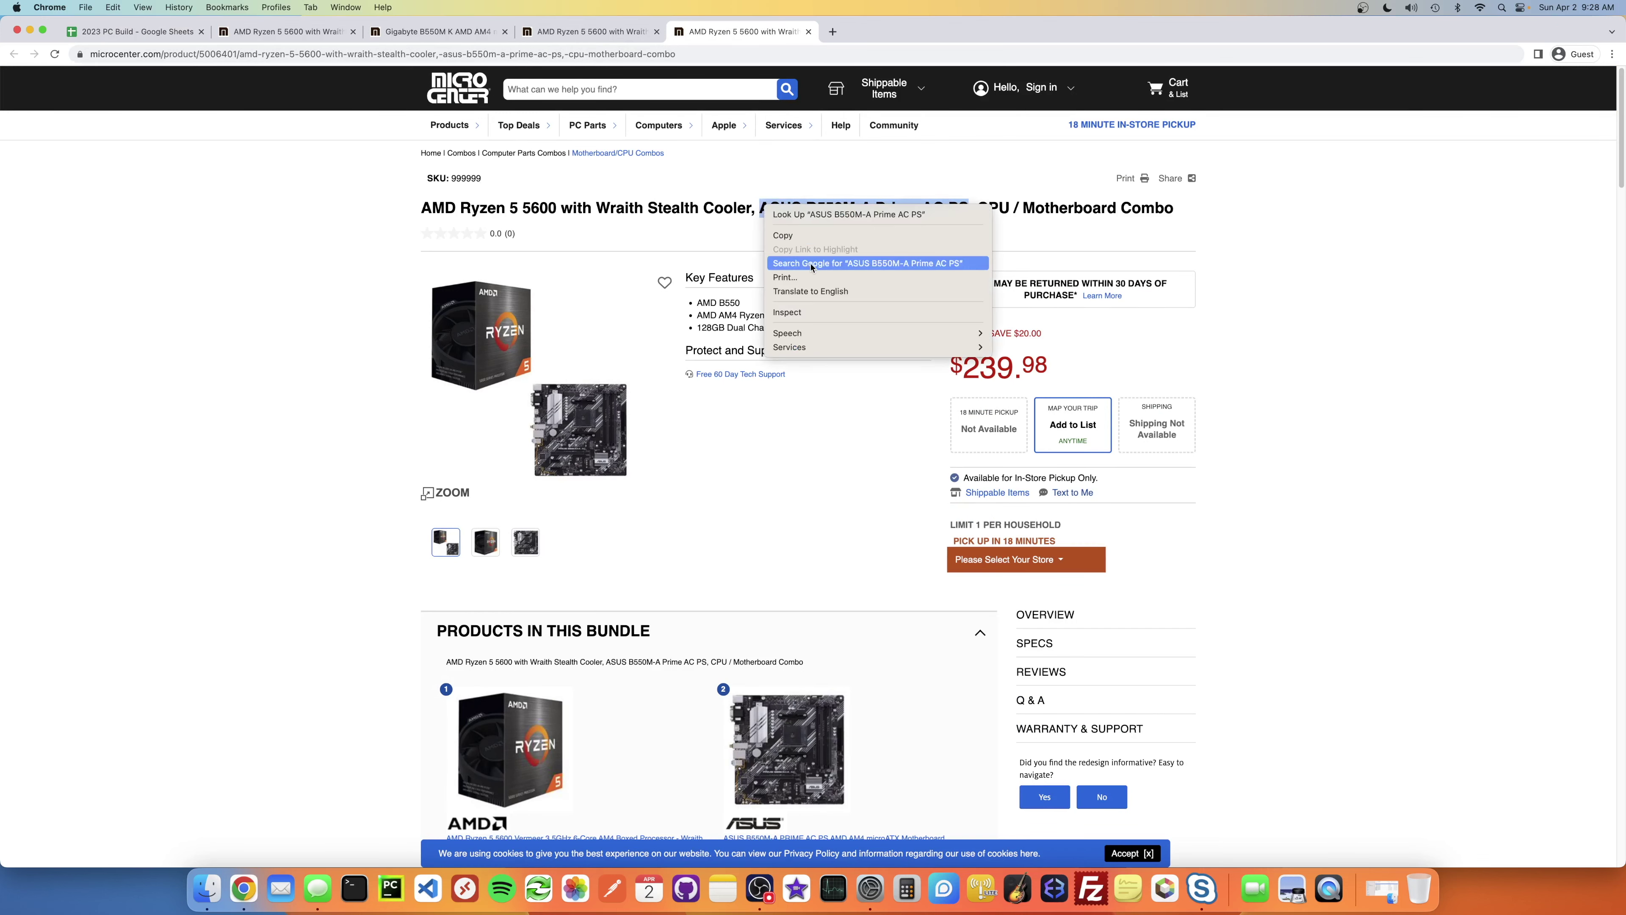
{"action": "left_click", "coordinate": [832, 264]}
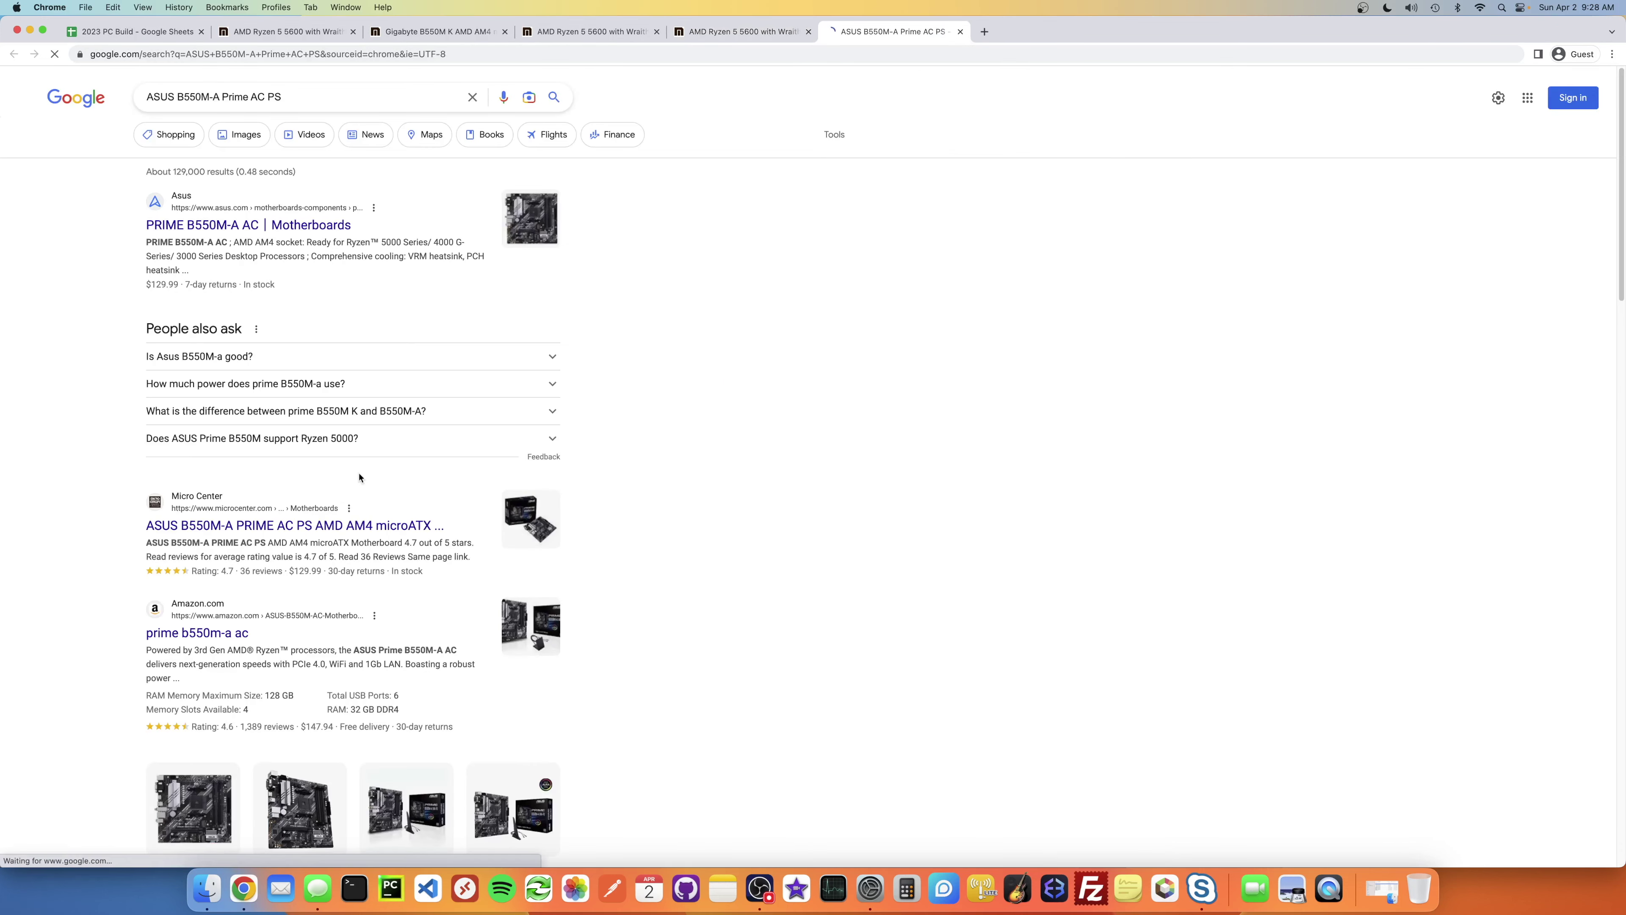
{"action": "left_click", "coordinate": [275, 529]}
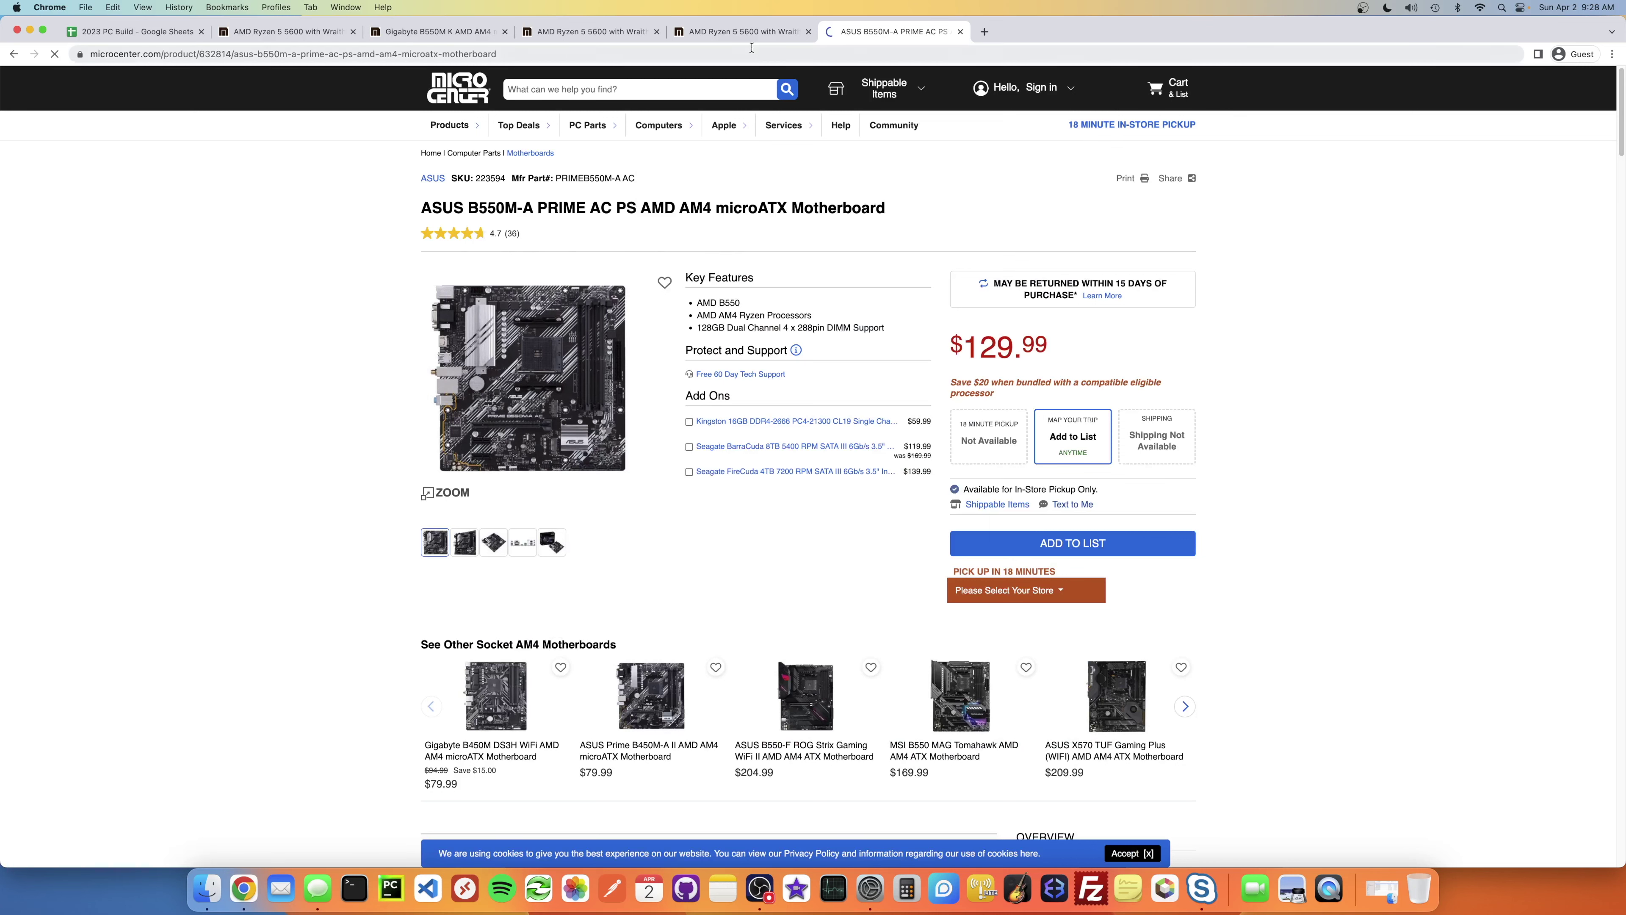
Step: Search Google for the Gigabyte B550M DS3H AC from its combo title and open the board's Micro Center page
{"action": "left_click", "coordinate": [448, 31]}
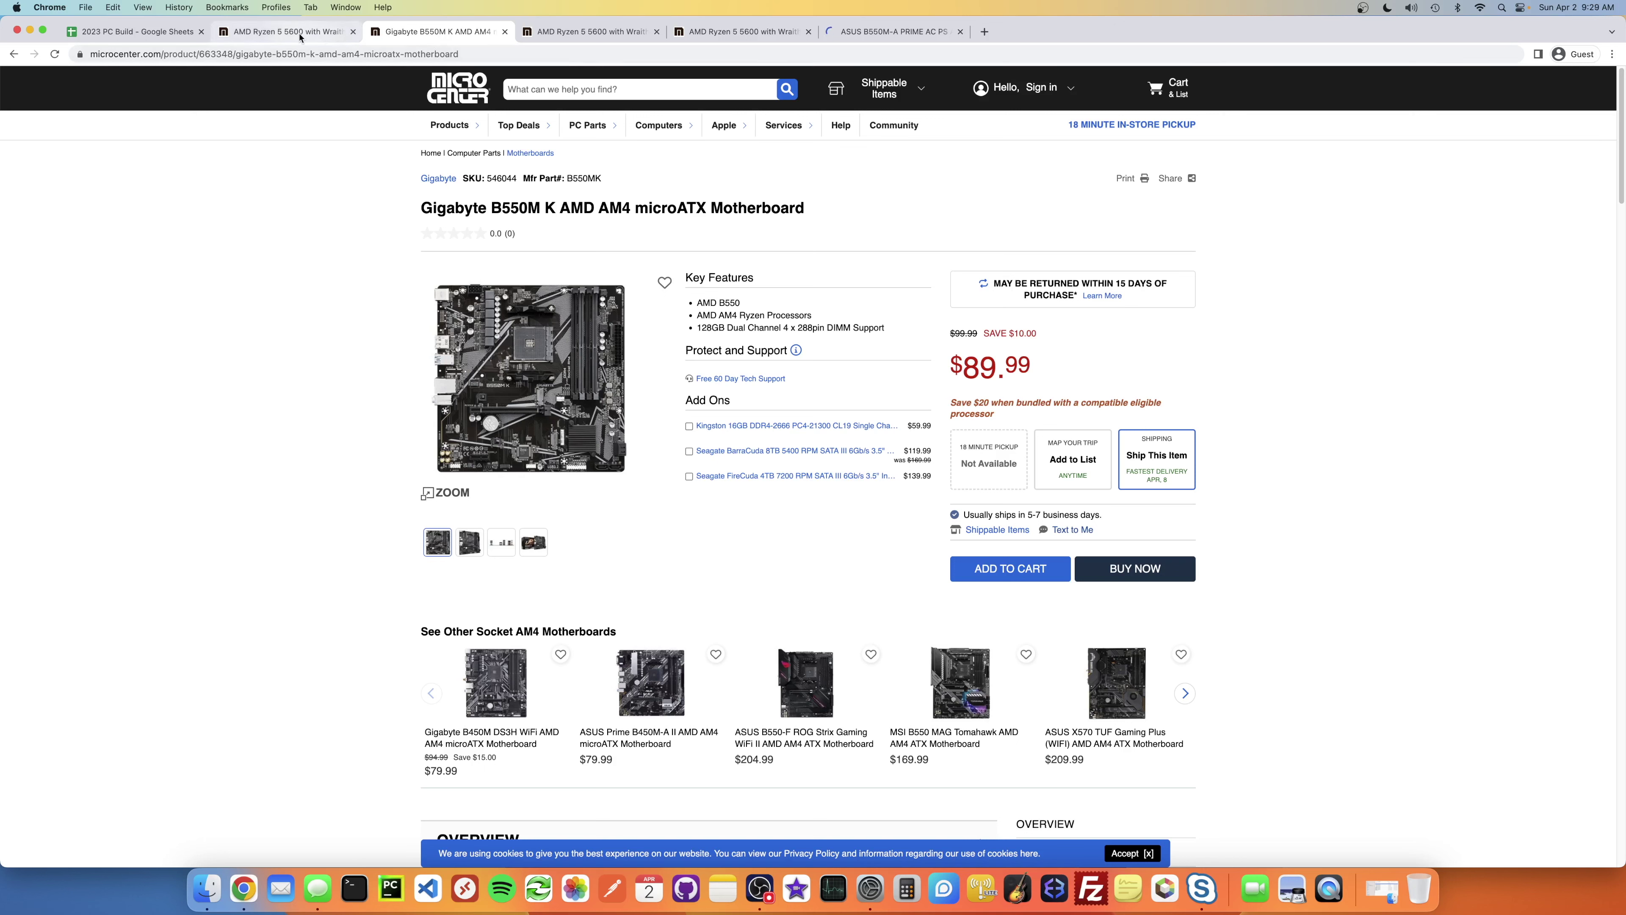
{"action": "left_click", "coordinate": [561, 33]}
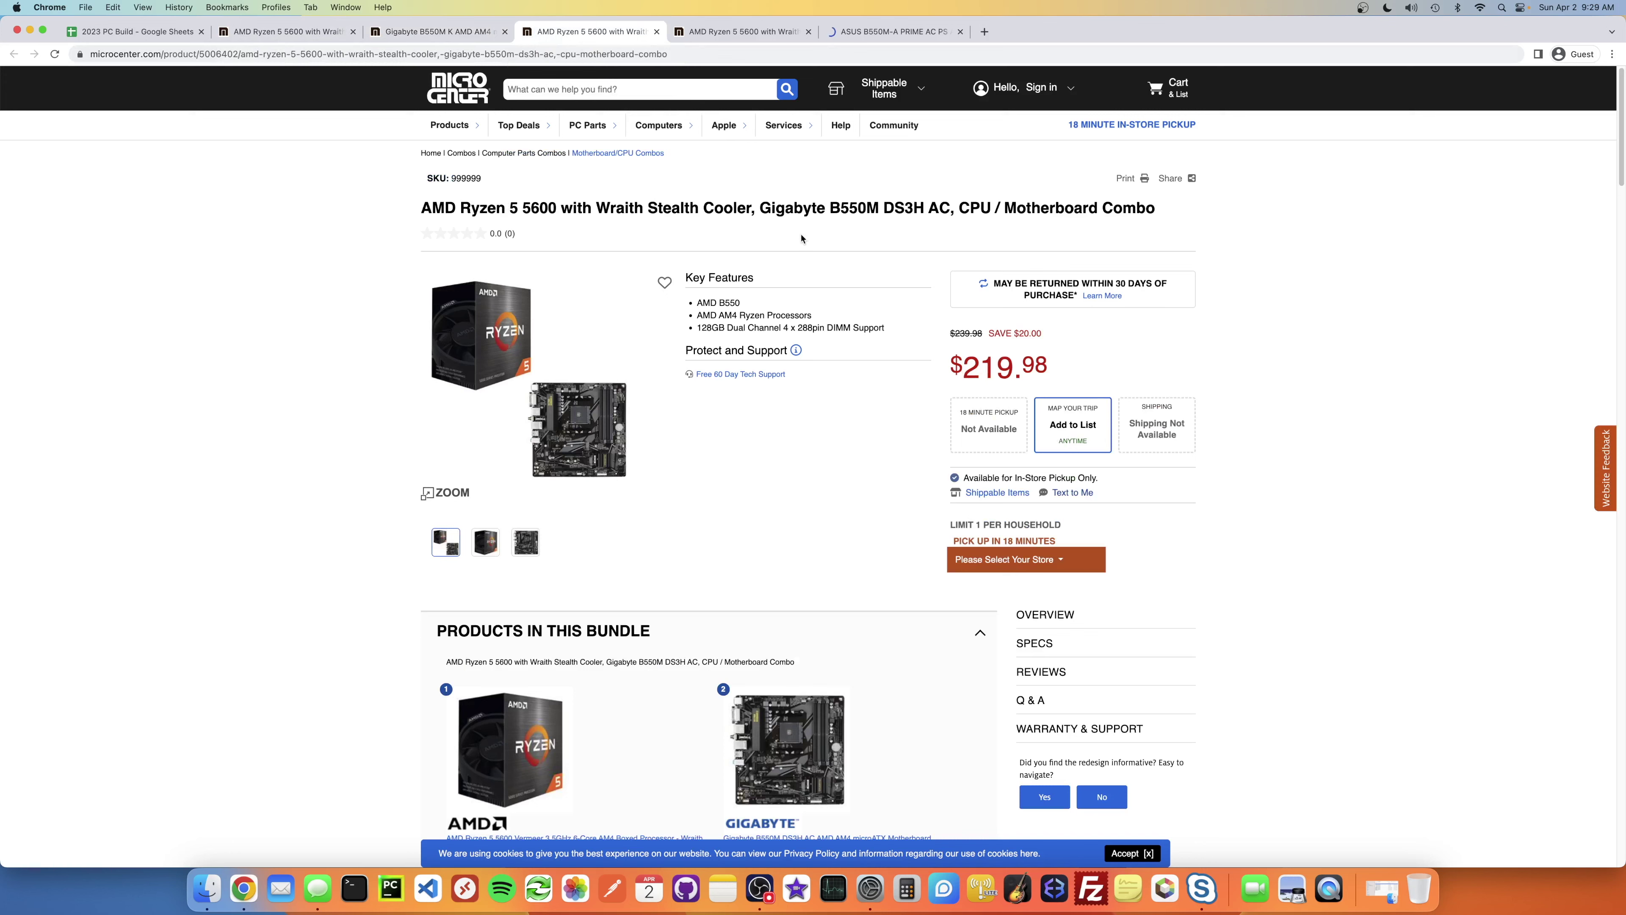
{"action": "left_click_drag", "start_coordinate": [764, 207], "coordinate": [952, 208]}
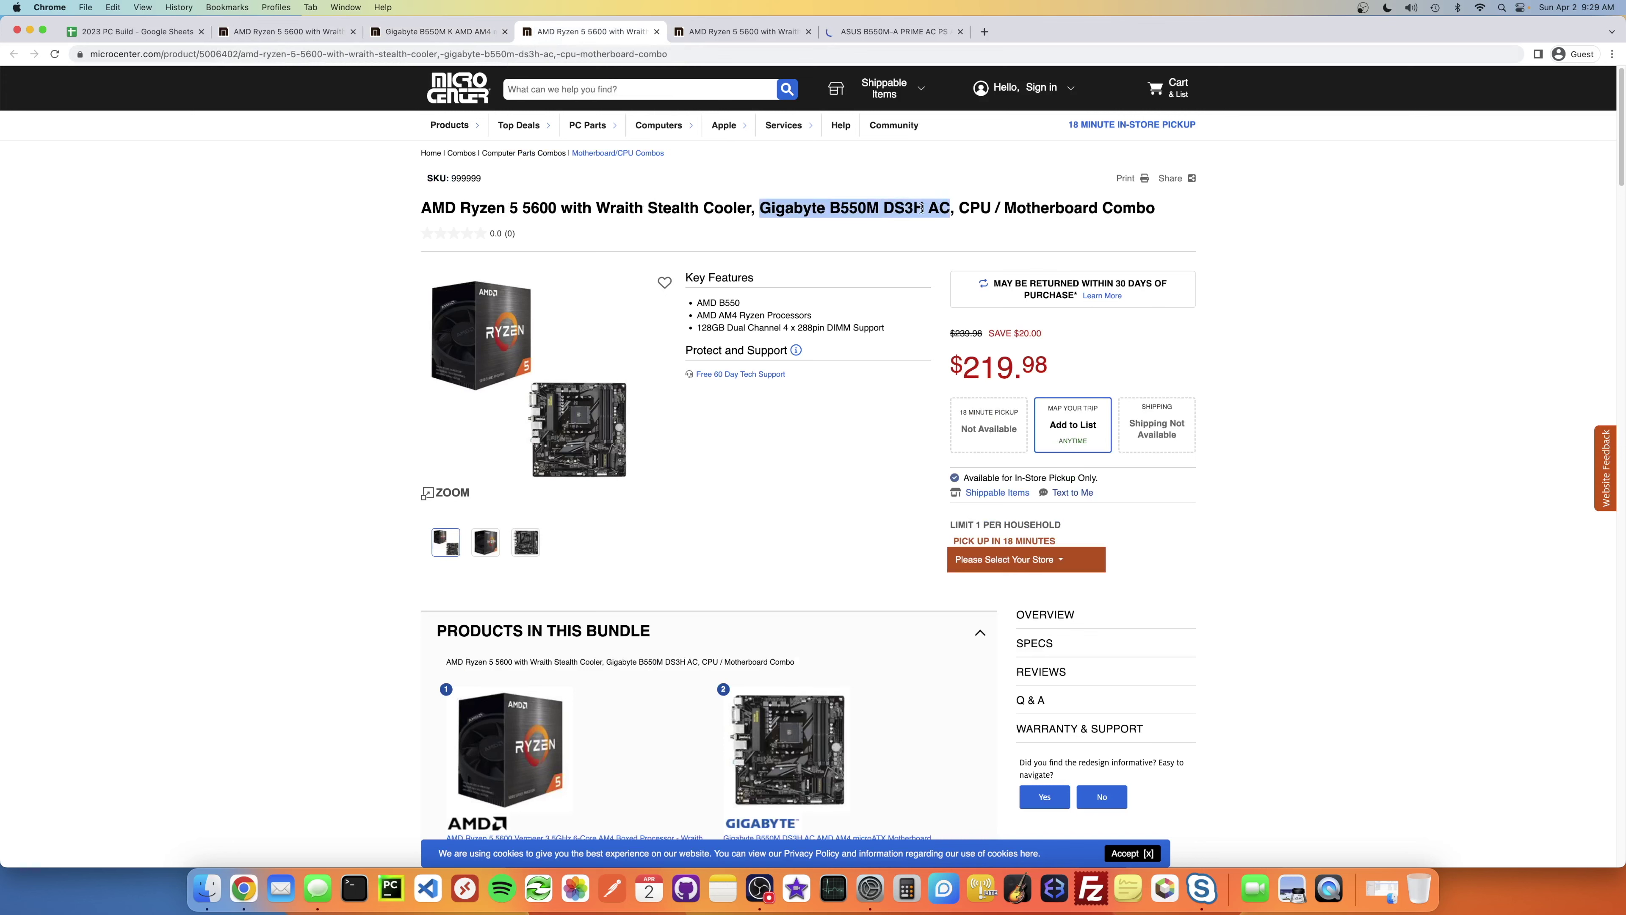
{"action": "right_click", "coordinate": [918, 208]}
{"action": "left_click", "coordinate": [972, 264]}
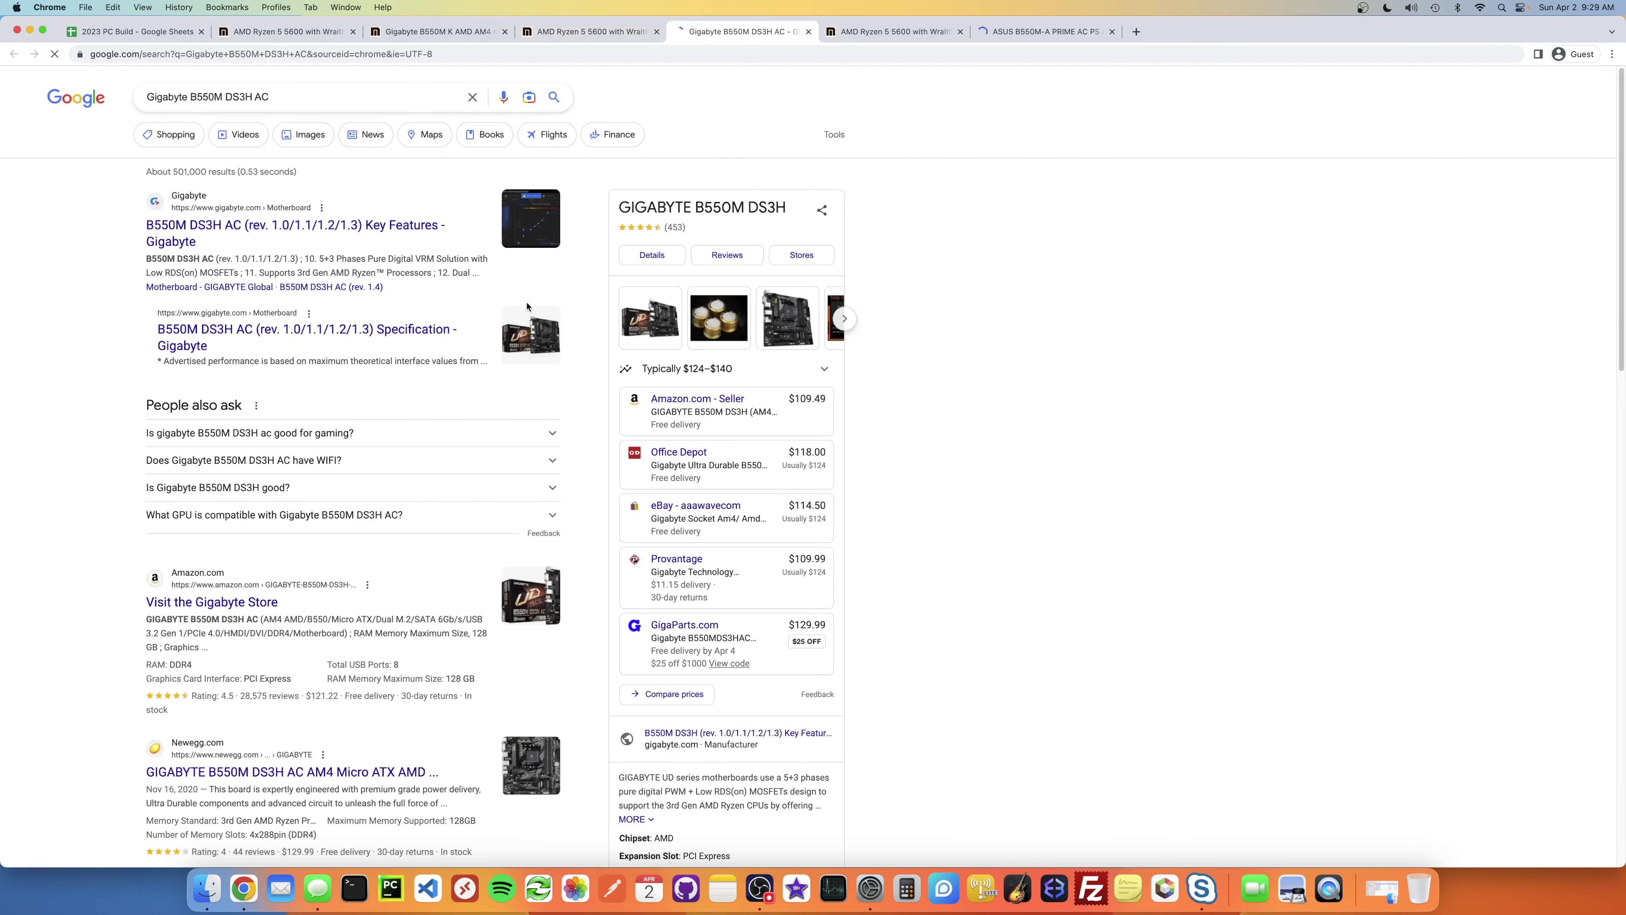
{"action": "scroll", "coordinate": [112, 590], "scroll_direction": "down", "scroll_amount": 6}
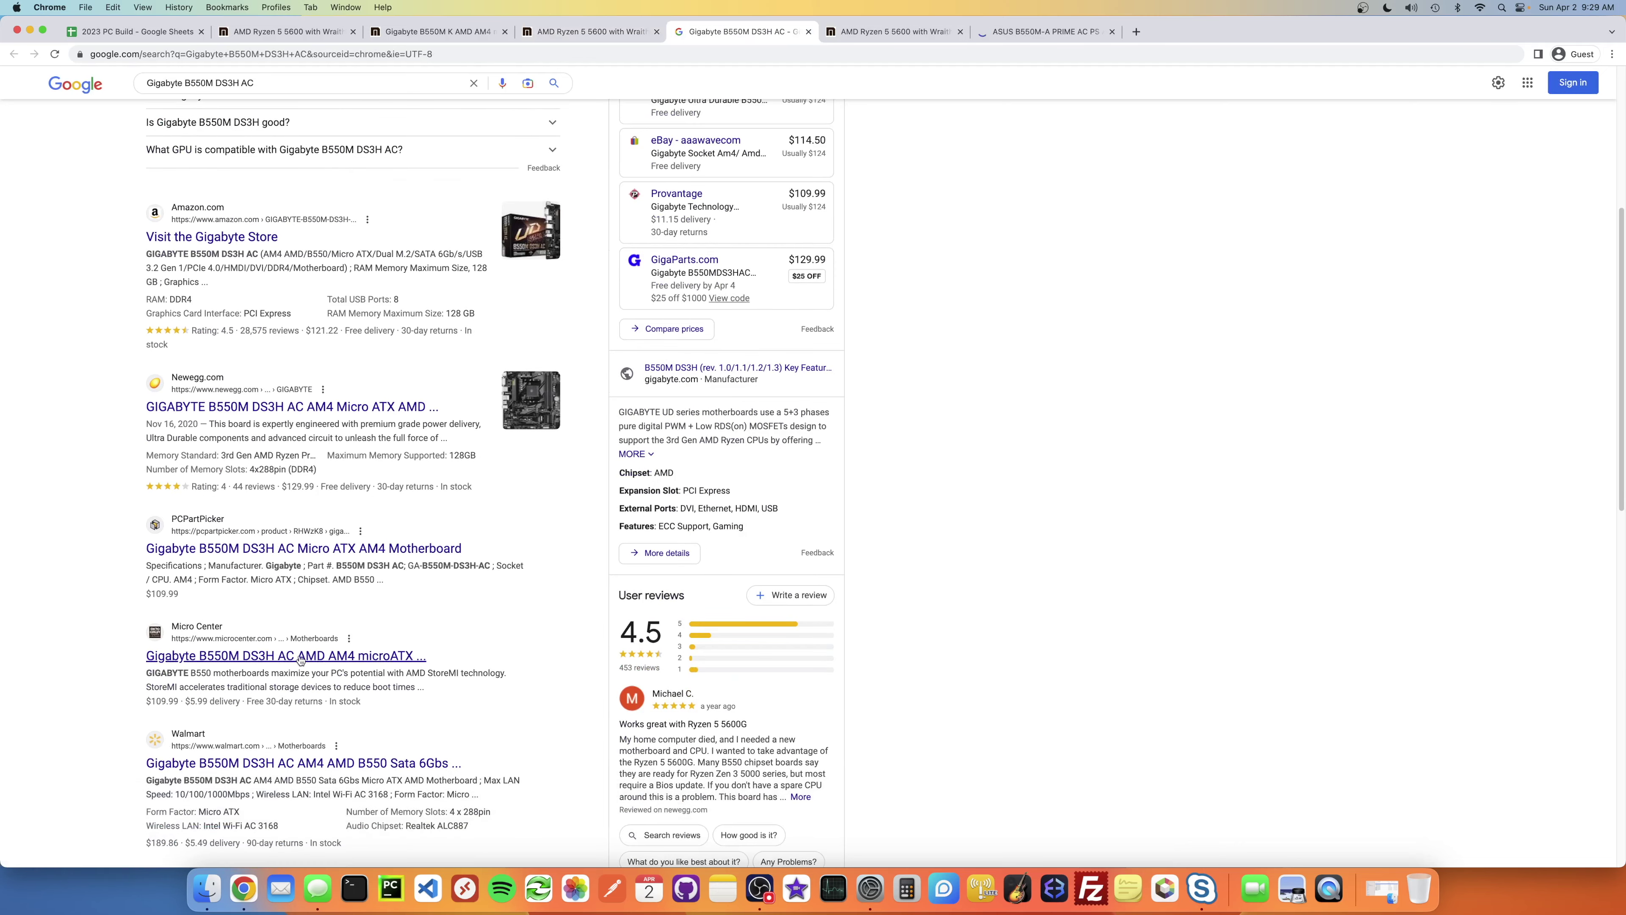
{"action": "left_click", "coordinate": [300, 656]}
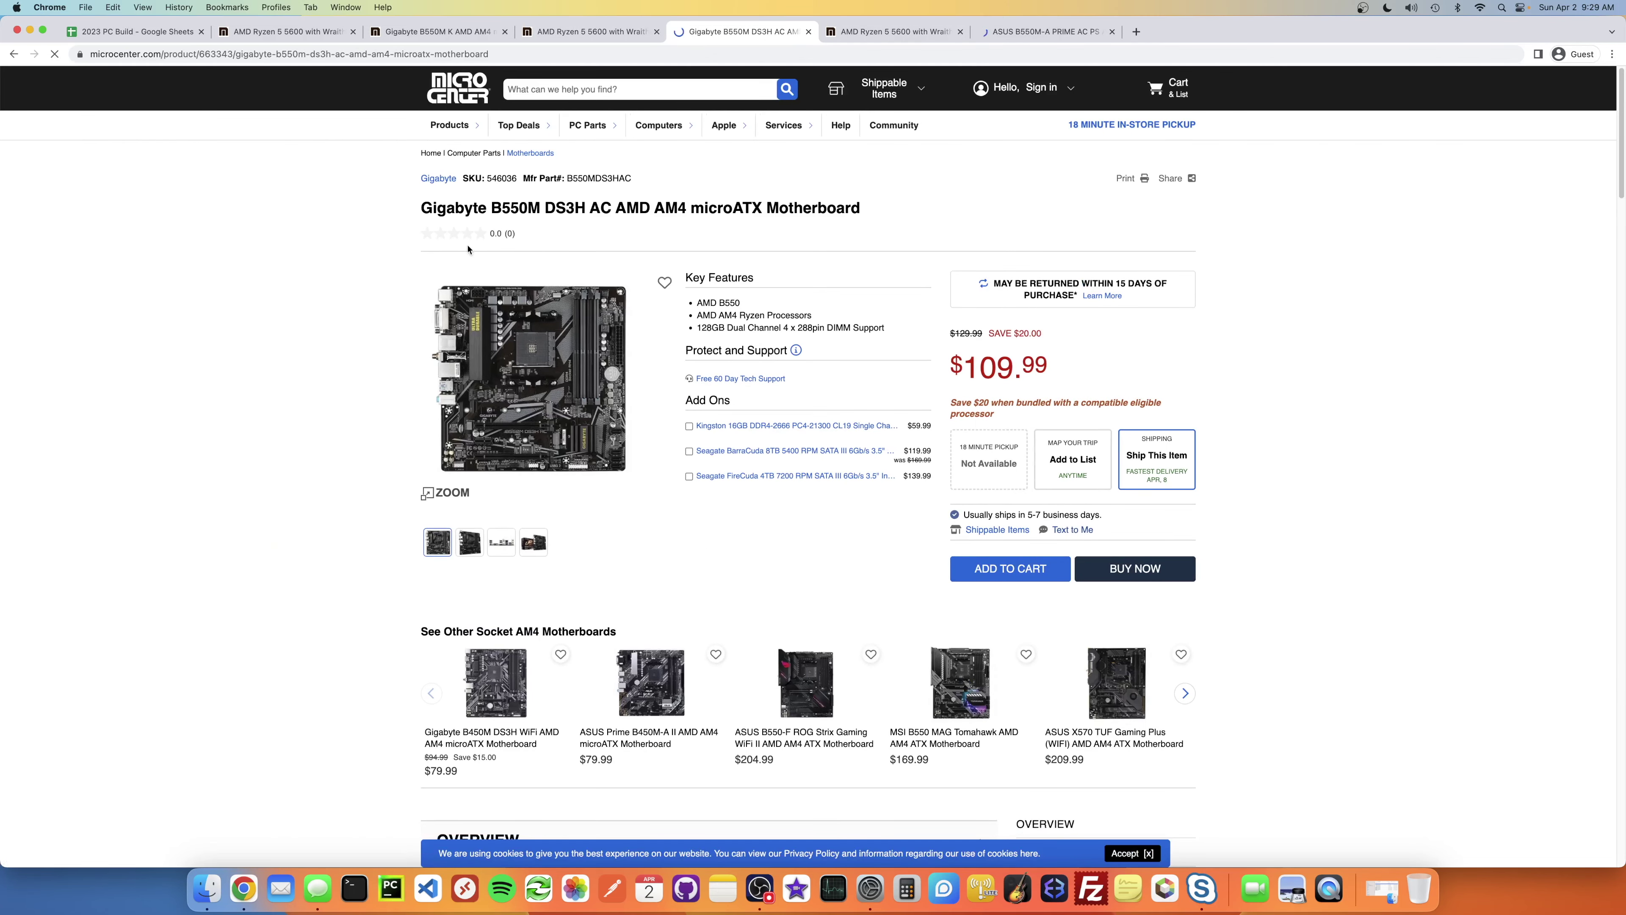
Step: Close all the motherboard and combo store pages and return to the 2023 PC Build spreadsheet
{"action": "left_click", "coordinate": [589, 34]}
{"action": "left_click", "coordinate": [410, 33]}
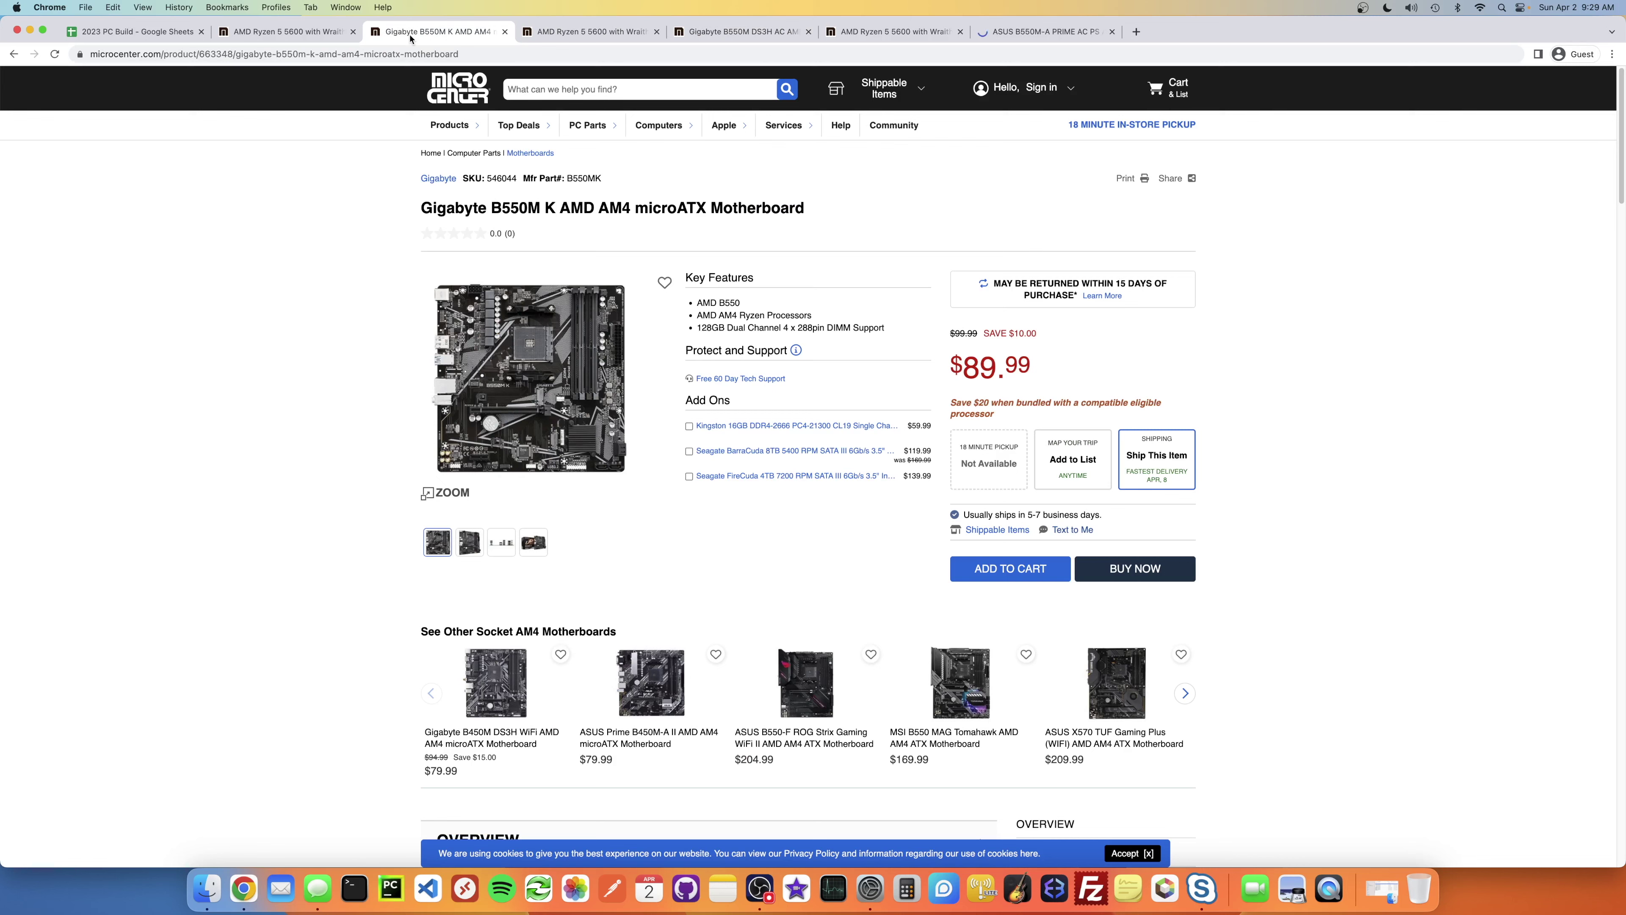
{"action": "key", "text": "super+w"}
{"action": "key", "text": "super+w"}
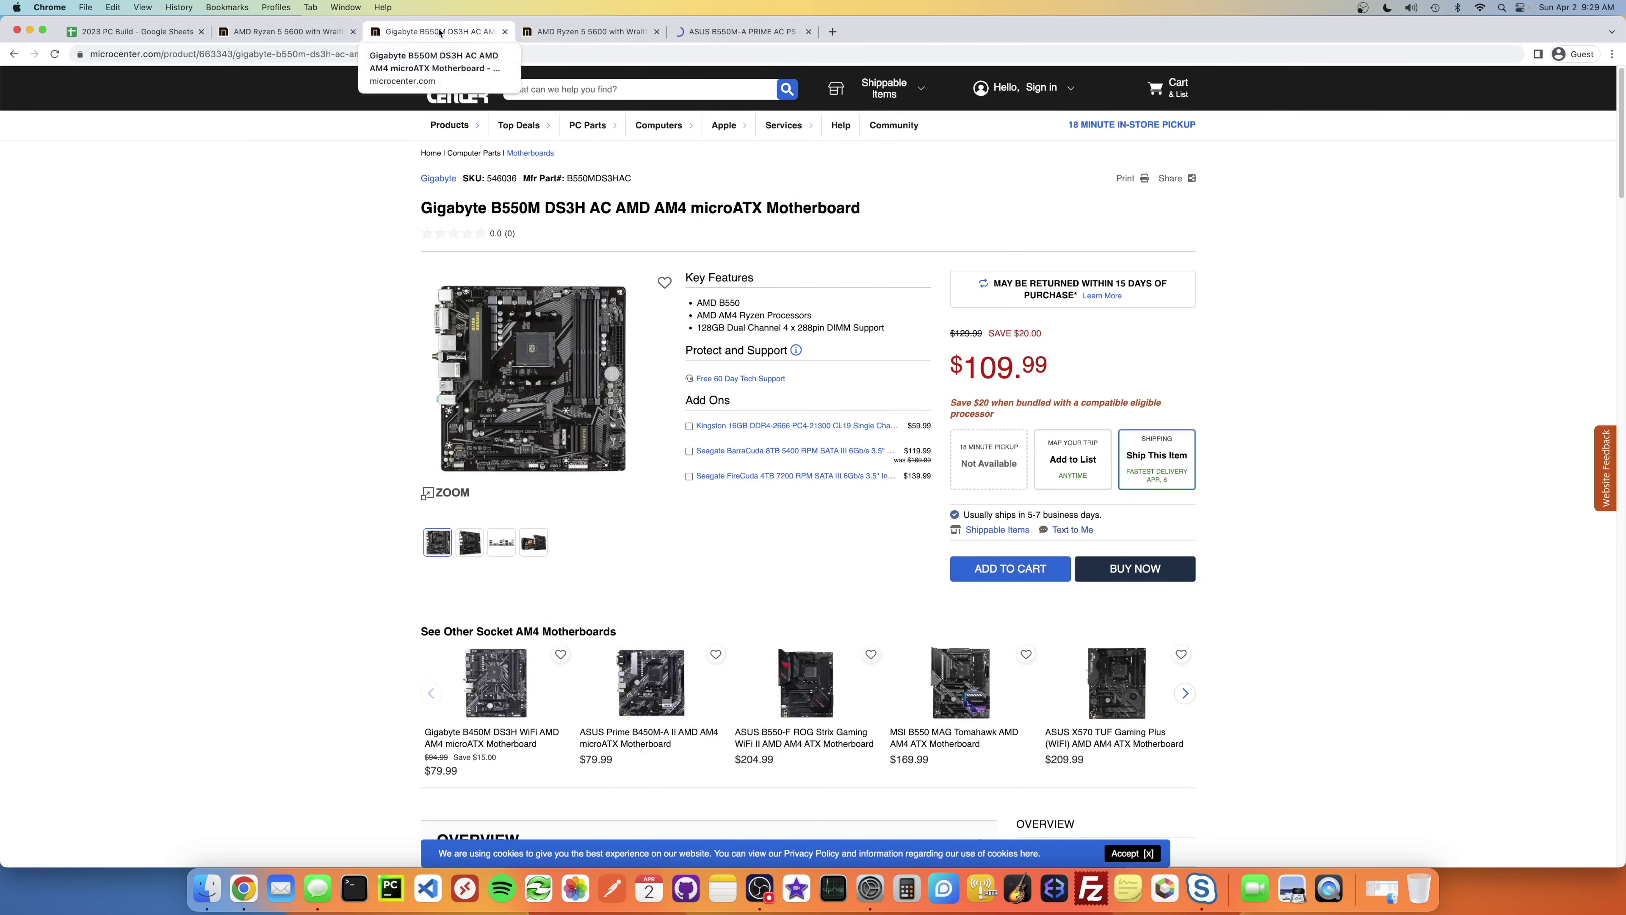
{"action": "key", "text": "super+w"}
{"action": "key", "text": "super+w"}
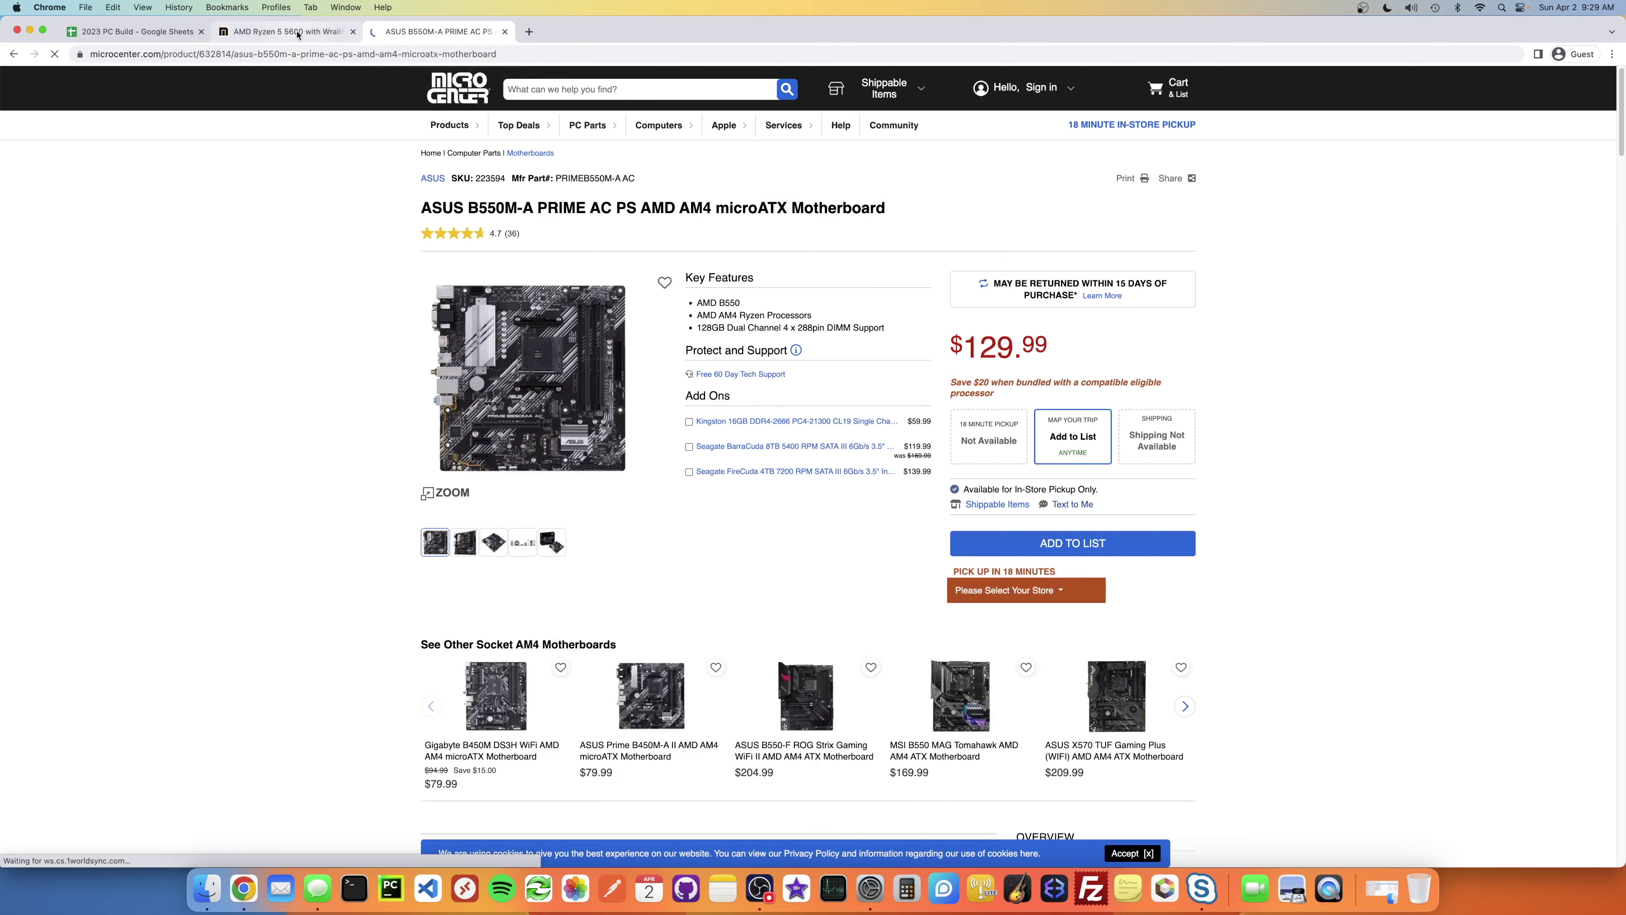
{"action": "left_click", "coordinate": [297, 35]}
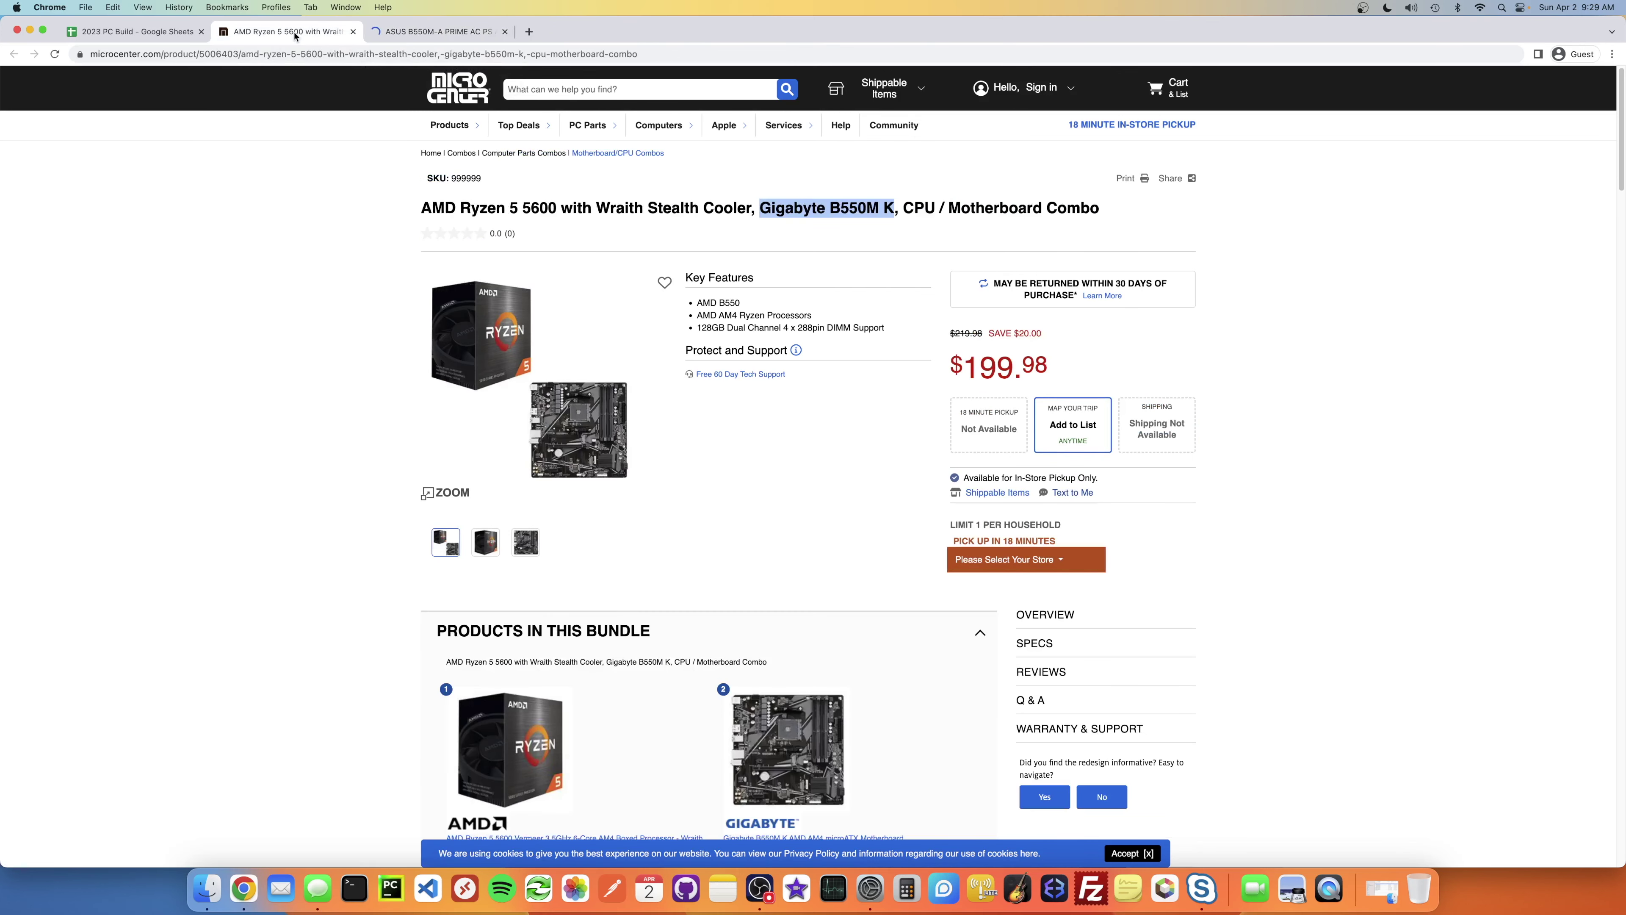
{"action": "key", "text": "super+w"}
{"action": "key", "text": "super+w"}
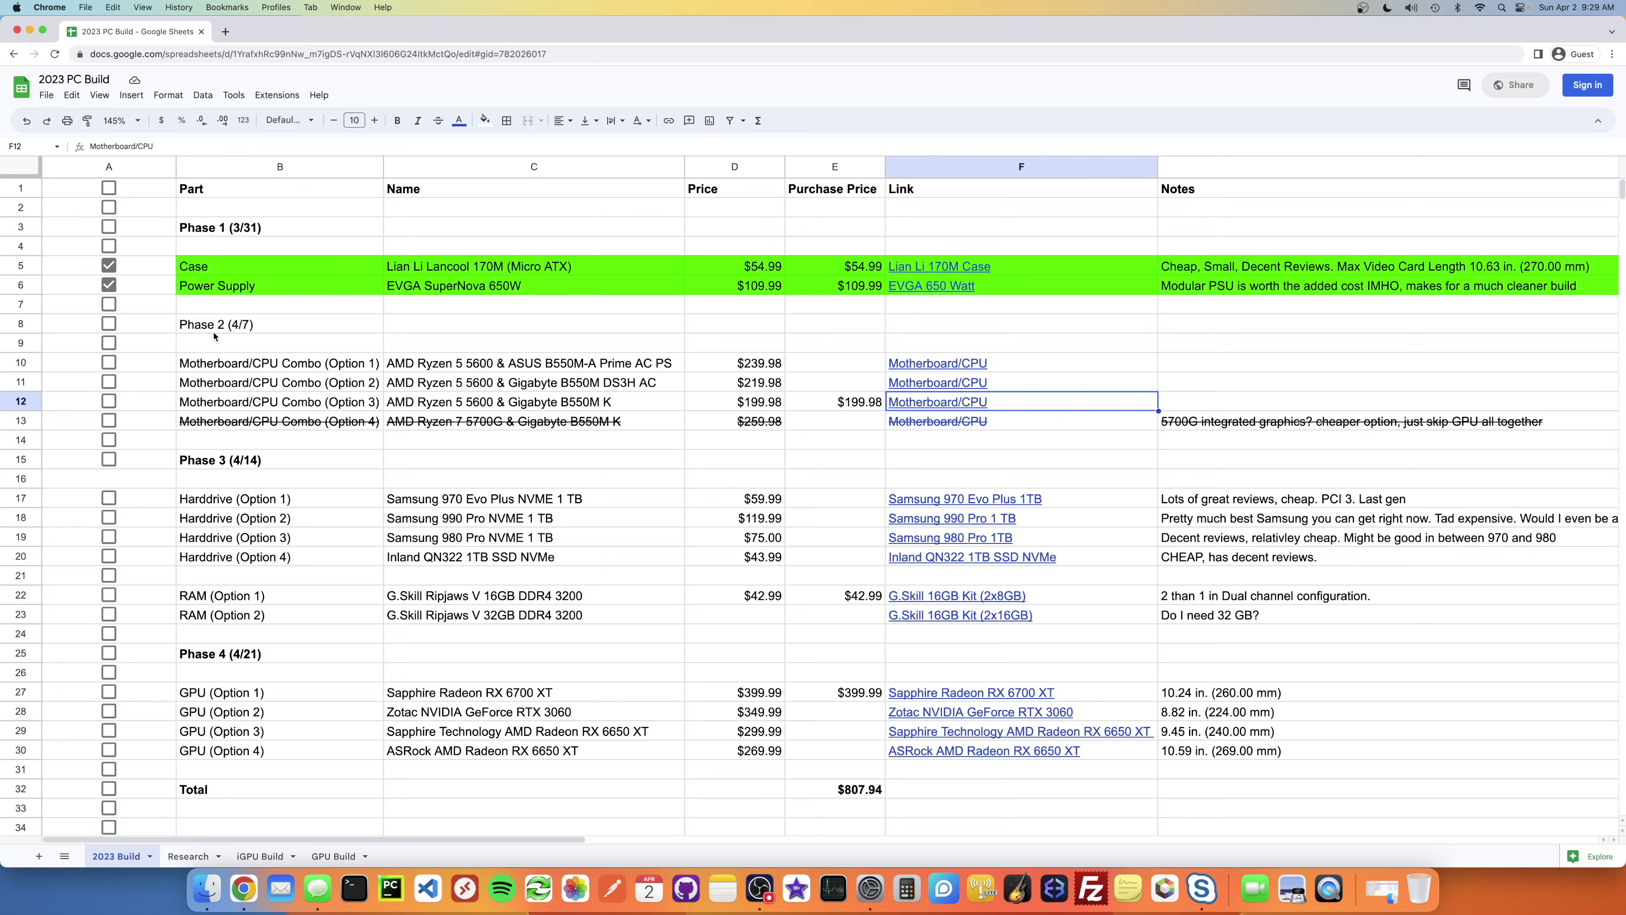
Step: Make the entire Phase 2 (4/7) heading row bold
{"action": "left_click", "coordinate": [20, 324]}
{"action": "left_click", "coordinate": [393, 122]}
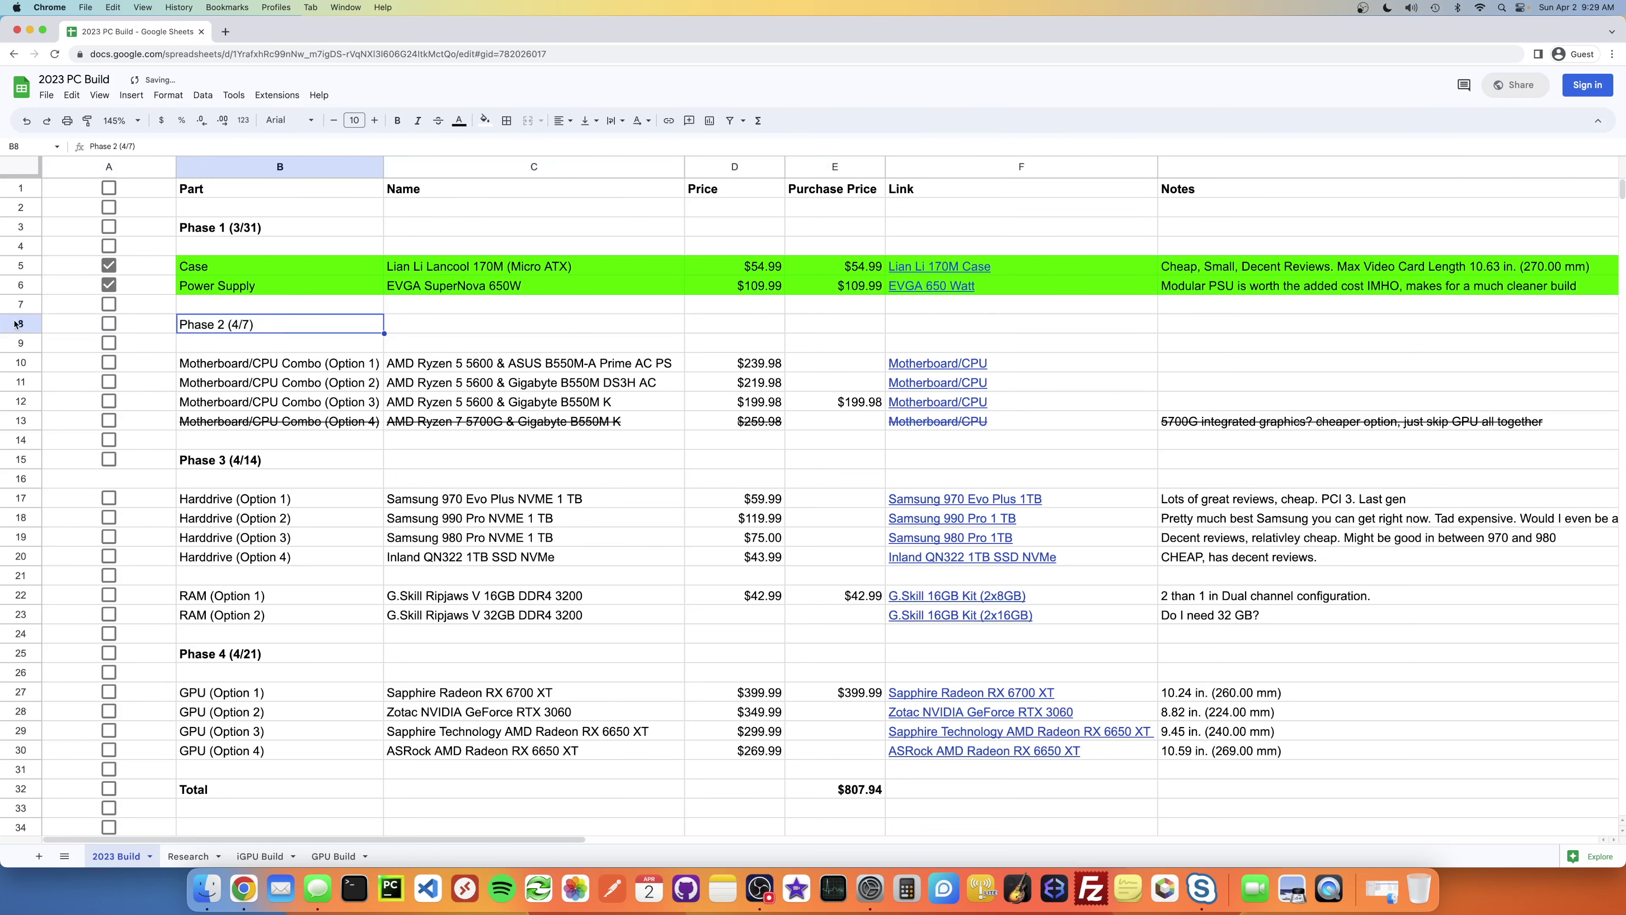
{"action": "left_click", "coordinate": [397, 121]}
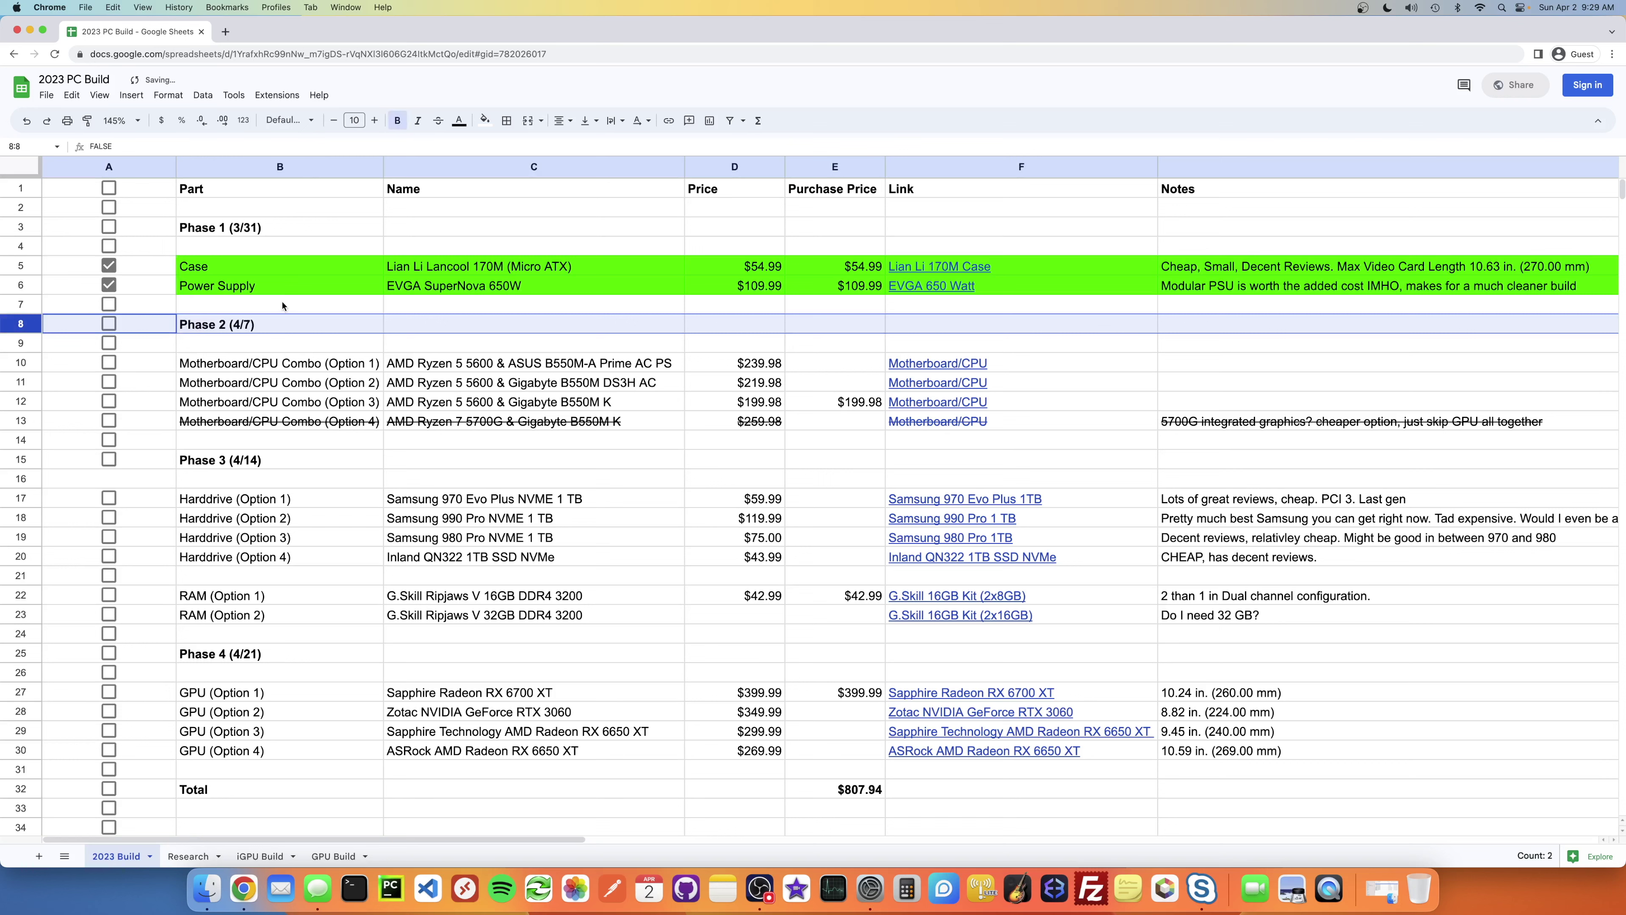
{"action": "left_click", "coordinate": [280, 304]}
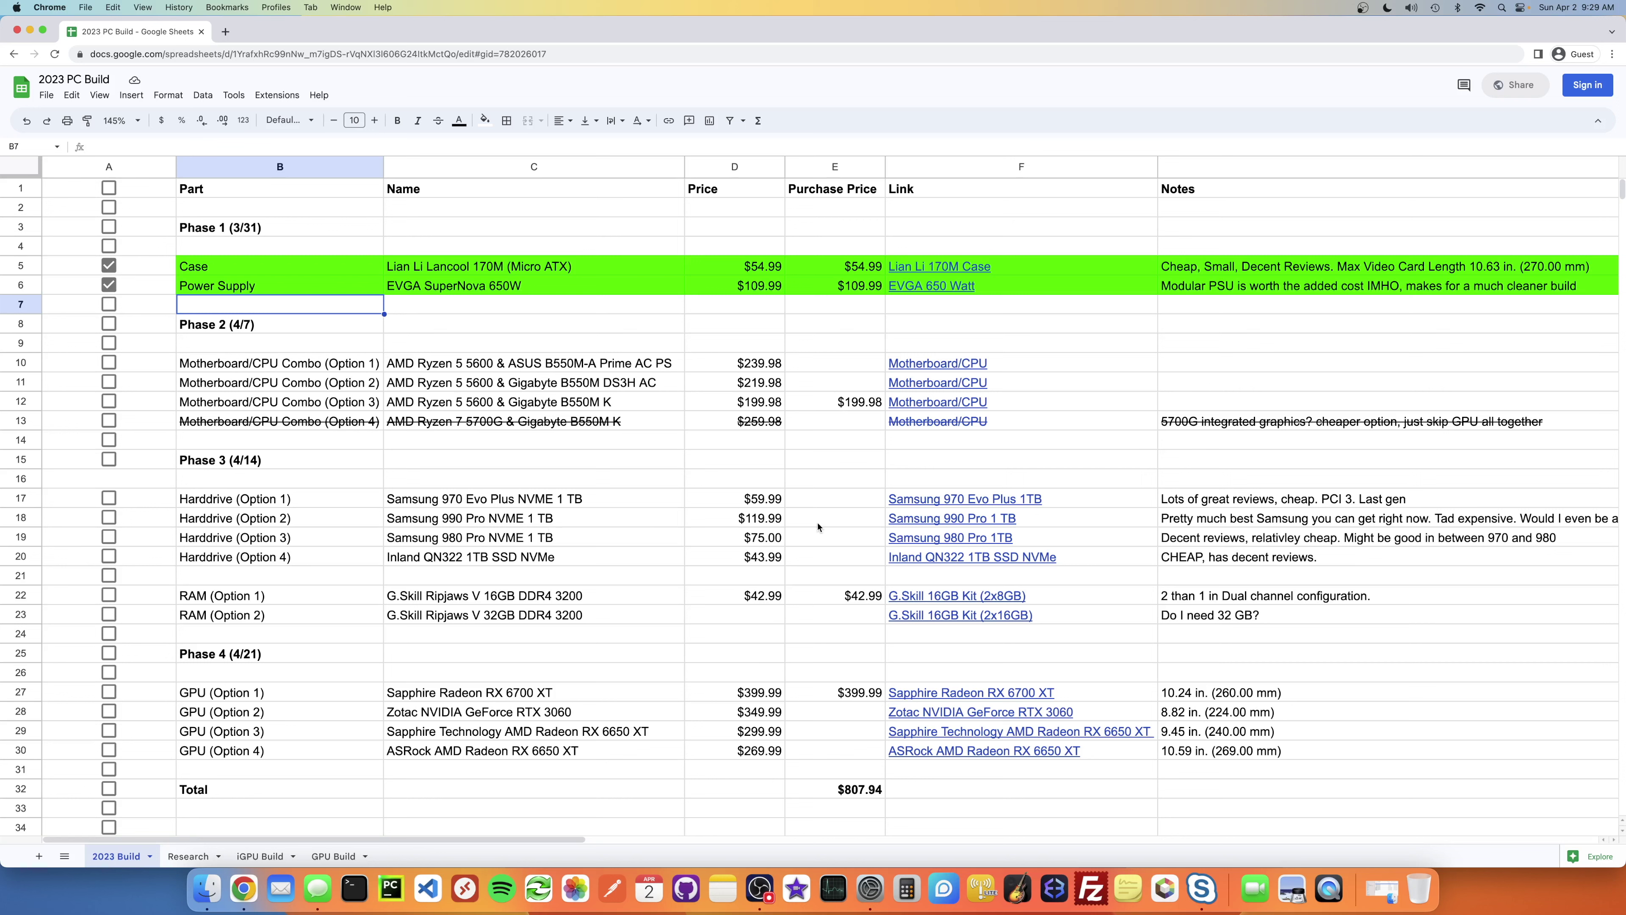
Step: Open the store page linked for the Samsung 970 Evo Plus 1TB and check its name, PCIe generation and product image
{"action": "left_click", "coordinate": [963, 506]}
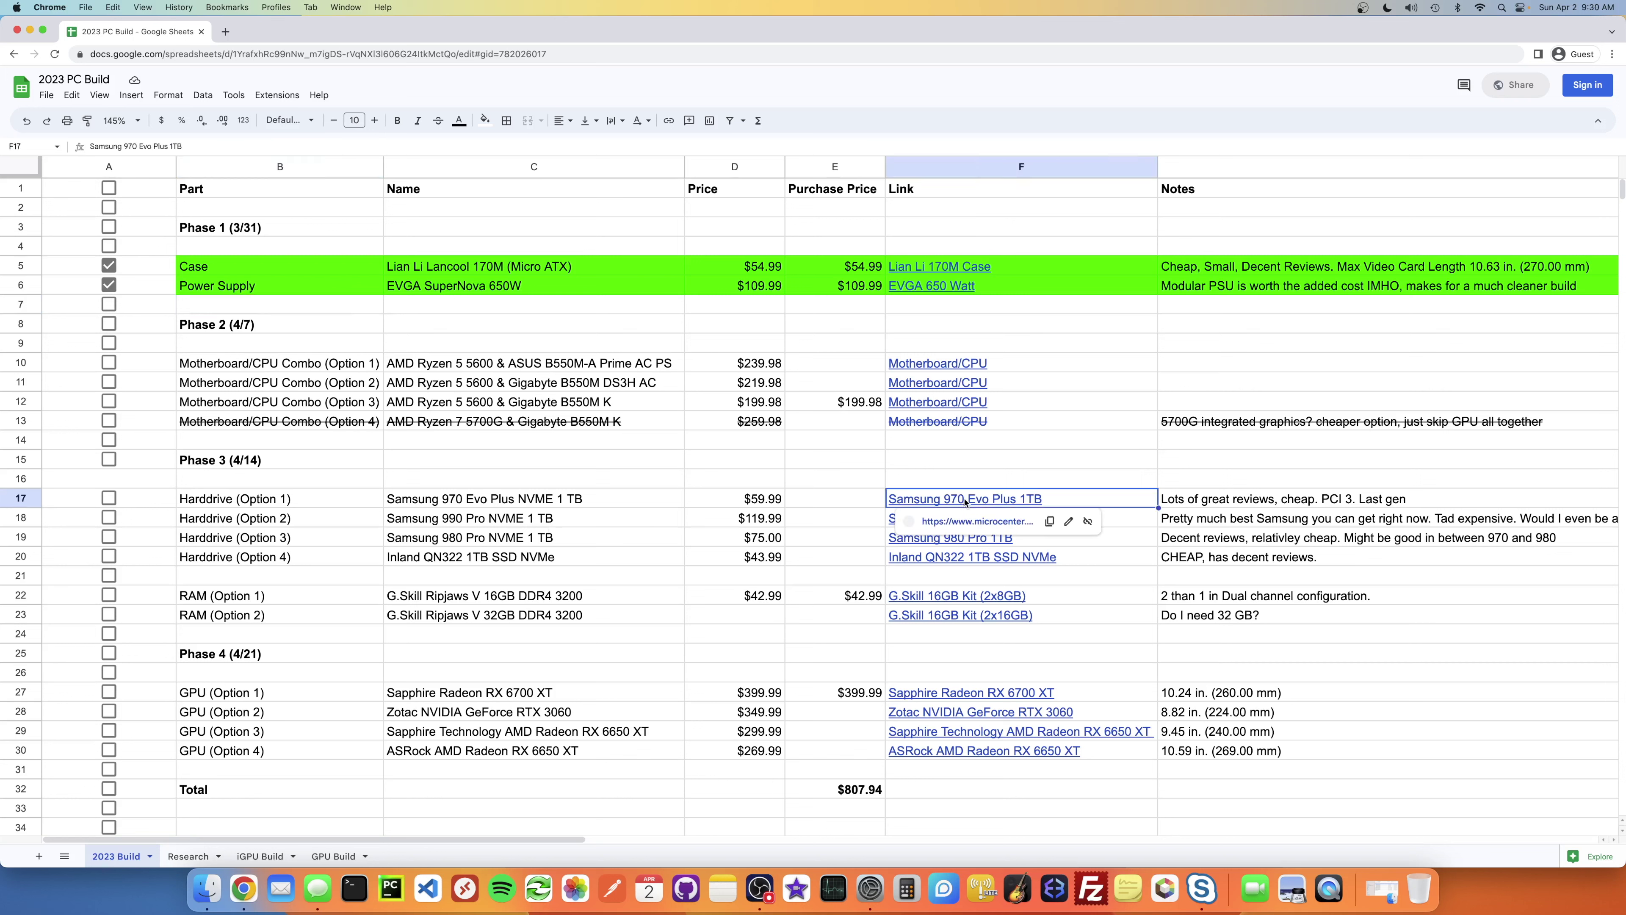
{"action": "left_click", "coordinate": [967, 522]}
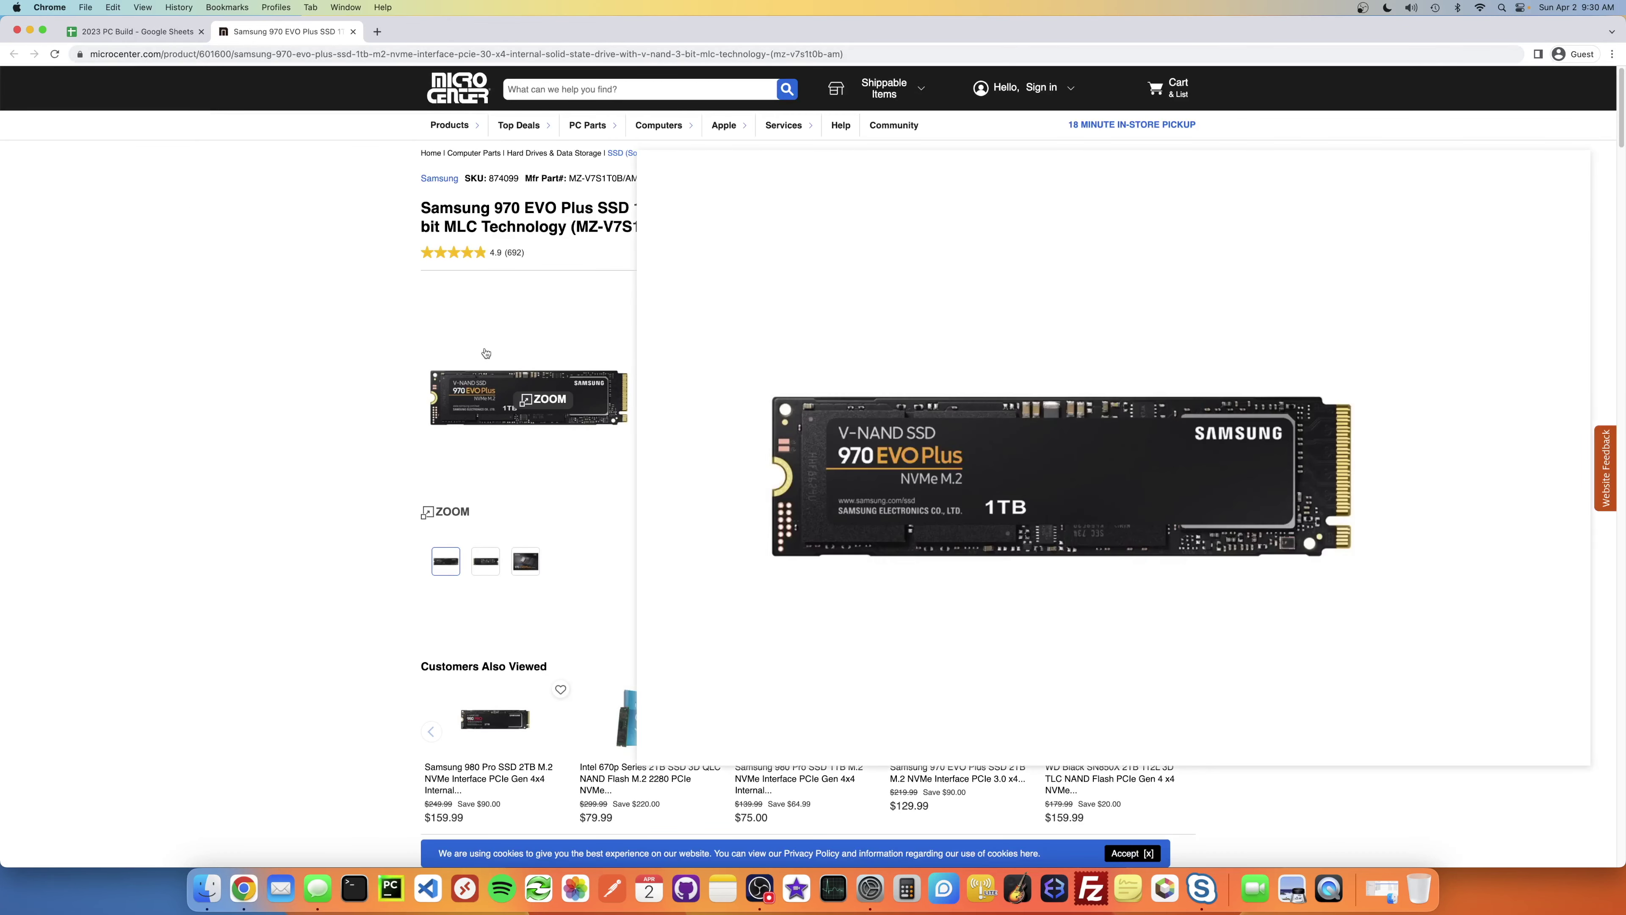
{"action": "left_click_drag", "start_coordinate": [422, 208], "coordinate": [570, 210]}
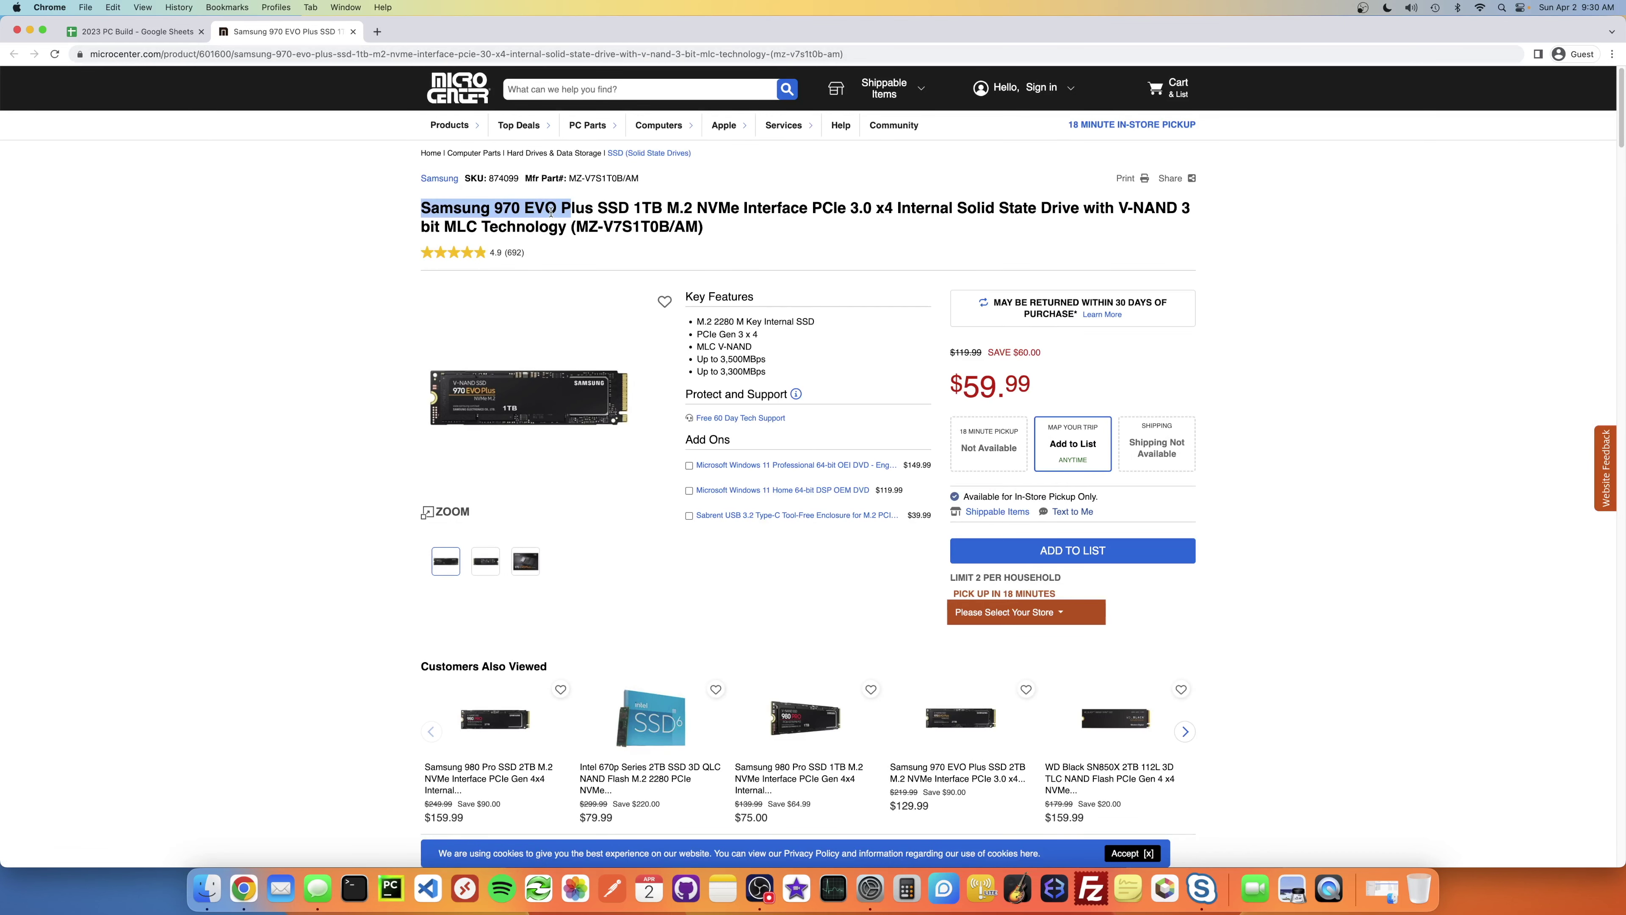
{"action": "left_click", "coordinate": [590, 212]}
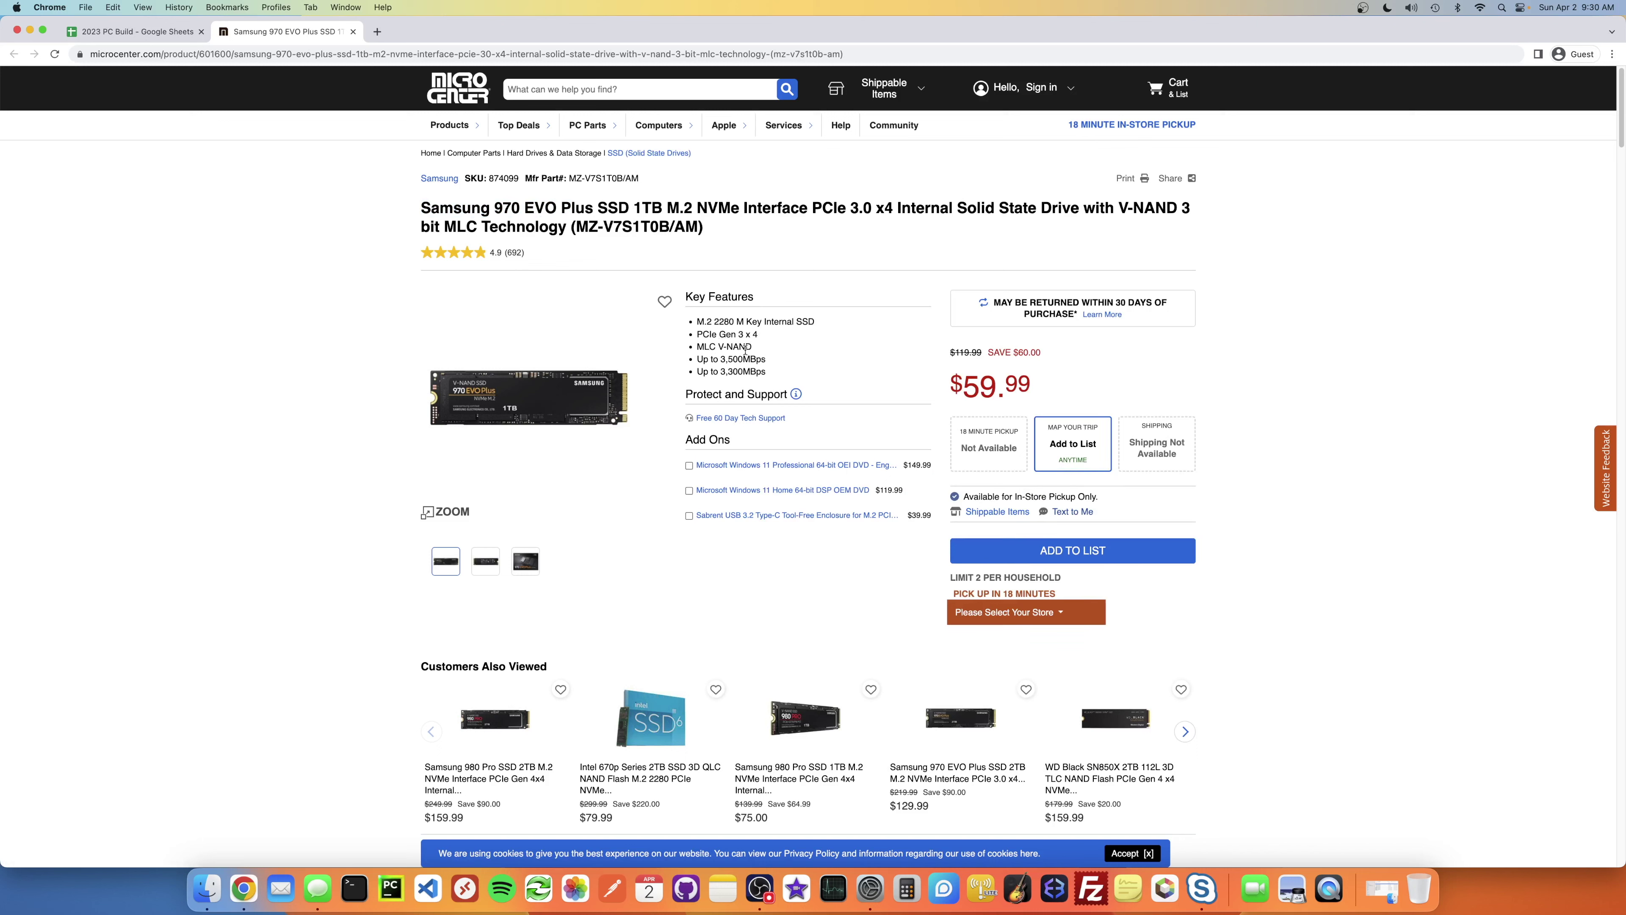
{"action": "left_click_drag", "start_coordinate": [697, 334], "coordinate": [751, 334]}
{"action": "mouse_move", "coordinate": [507, 422]}
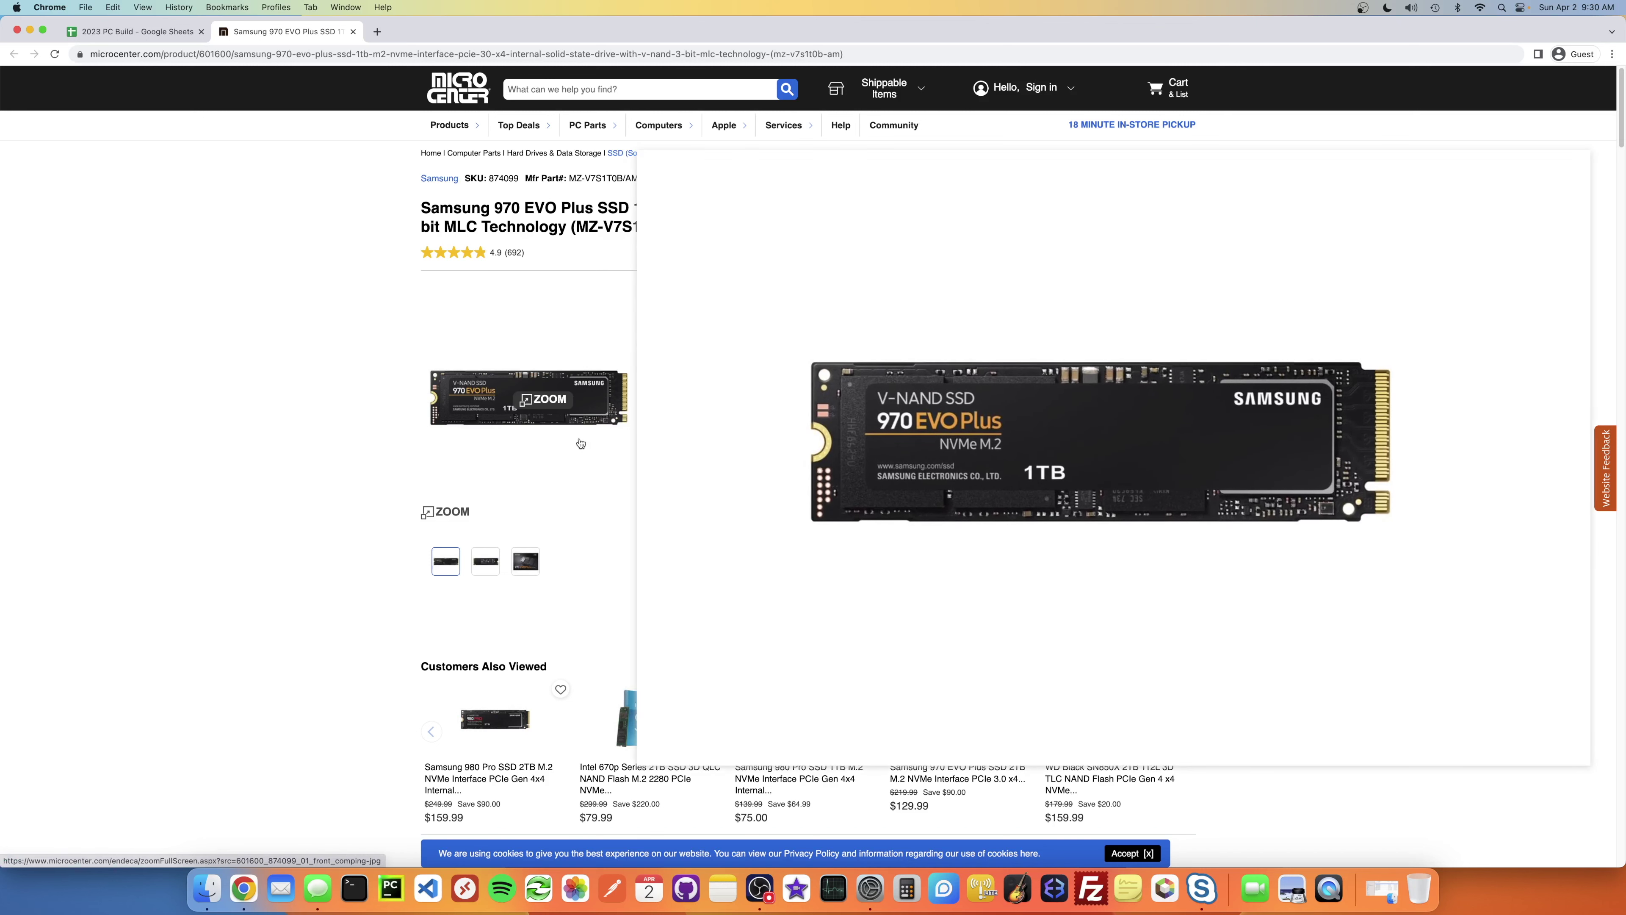
Step: Open the store page linked for the Samsung 990 Pro 1 TB from the spreadsheet and check its PCIe generation
{"action": "left_click", "coordinate": [168, 39]}
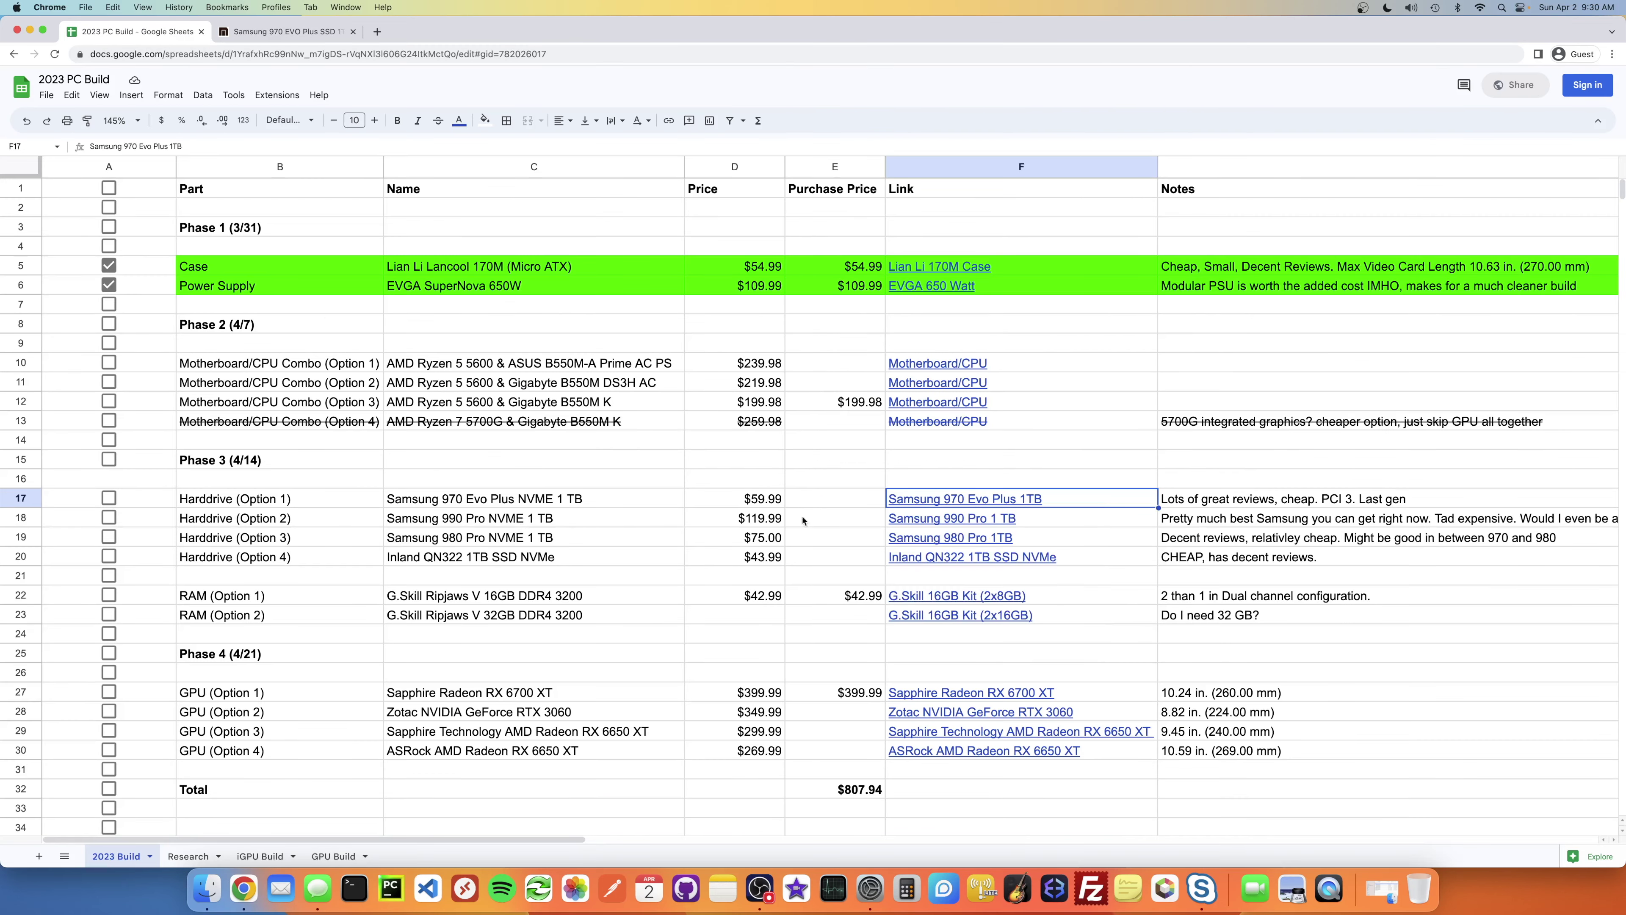
{"action": "left_click", "coordinate": [897, 520]}
{"action": "left_click", "coordinate": [973, 540]}
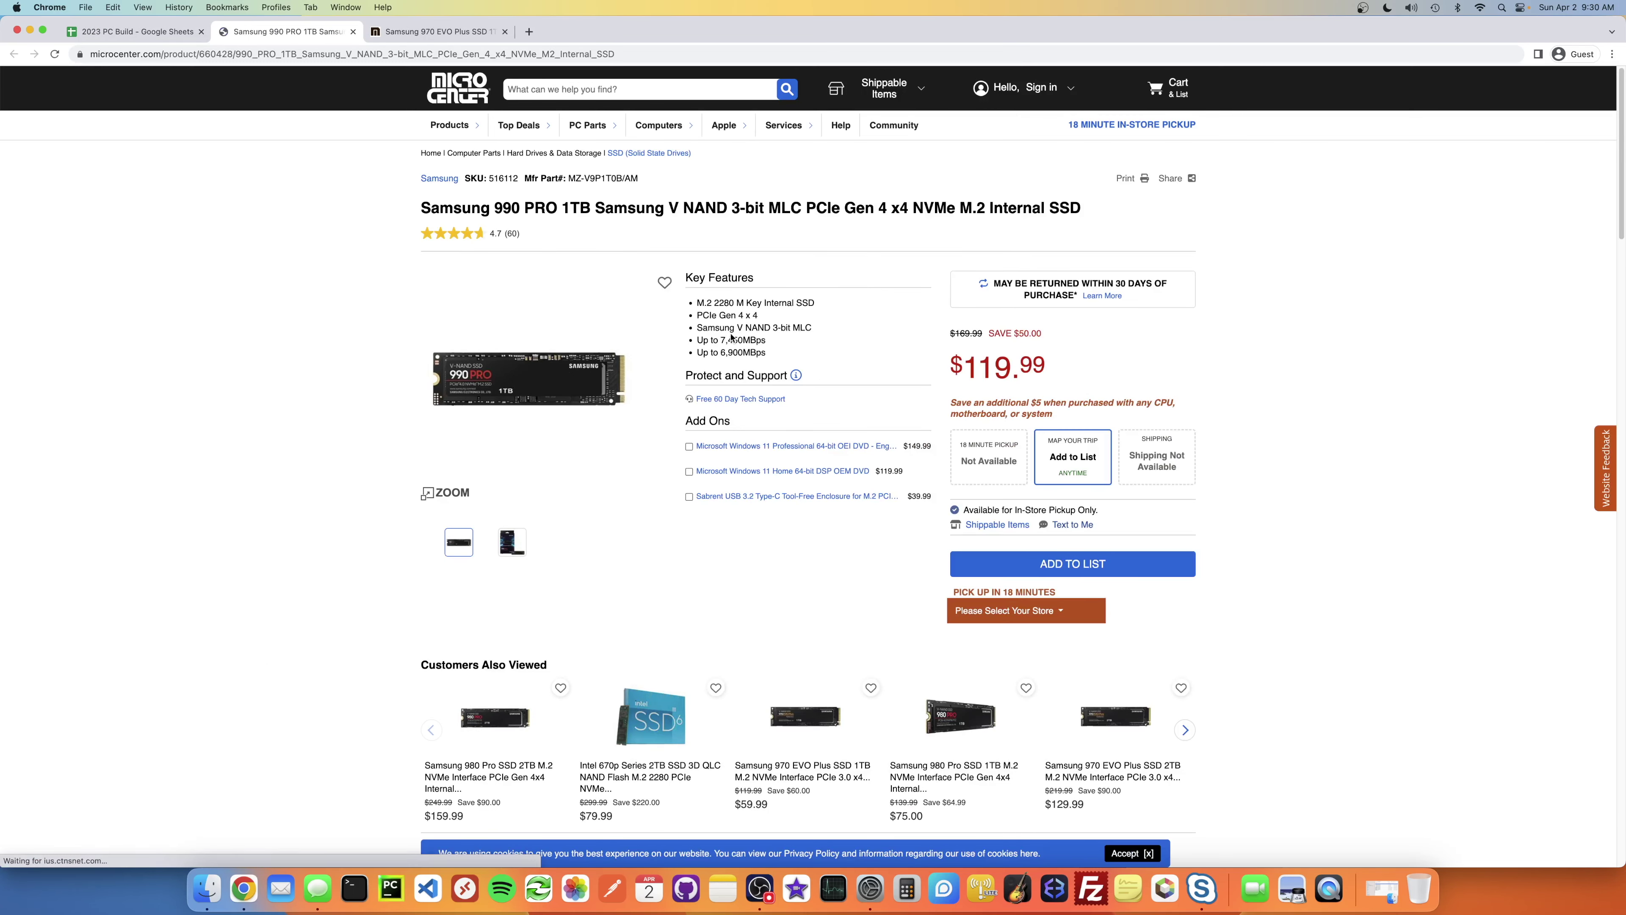
{"action": "left_click_drag", "start_coordinate": [702, 315], "coordinate": [749, 322]}
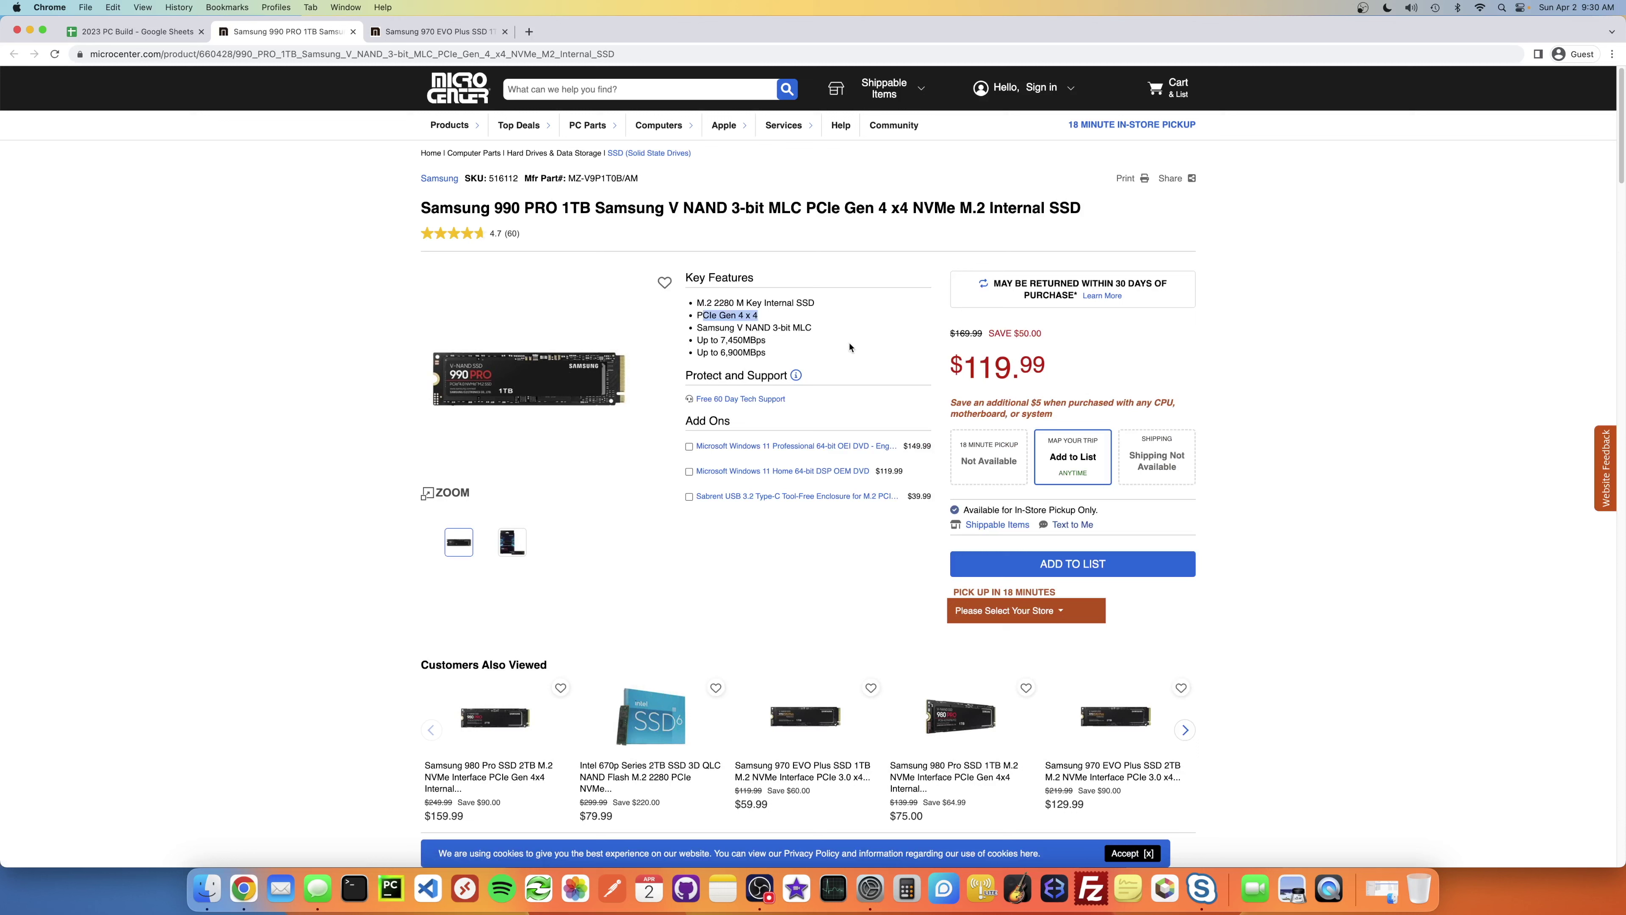
Step: Compare the rated transfer speeds on the Samsung 990 Pro and 970 Evo Plus store pages, and return to the spreadsheet
{"action": "left_click_drag", "start_coordinate": [698, 339], "coordinate": [774, 360]}
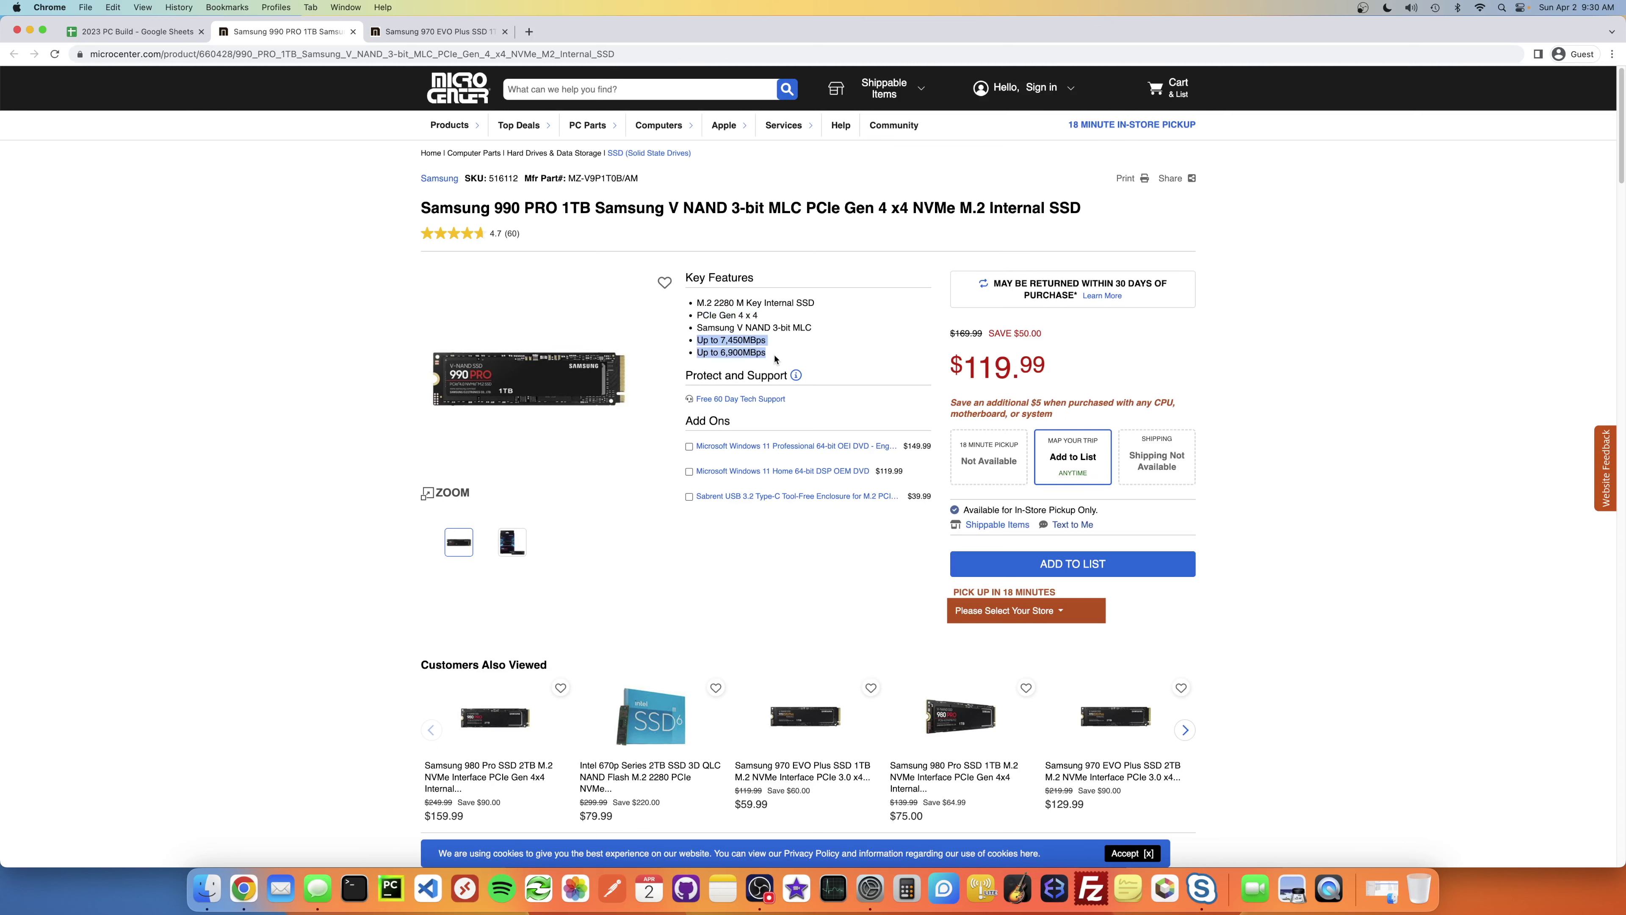
{"action": "left_click", "coordinate": [423, 32]}
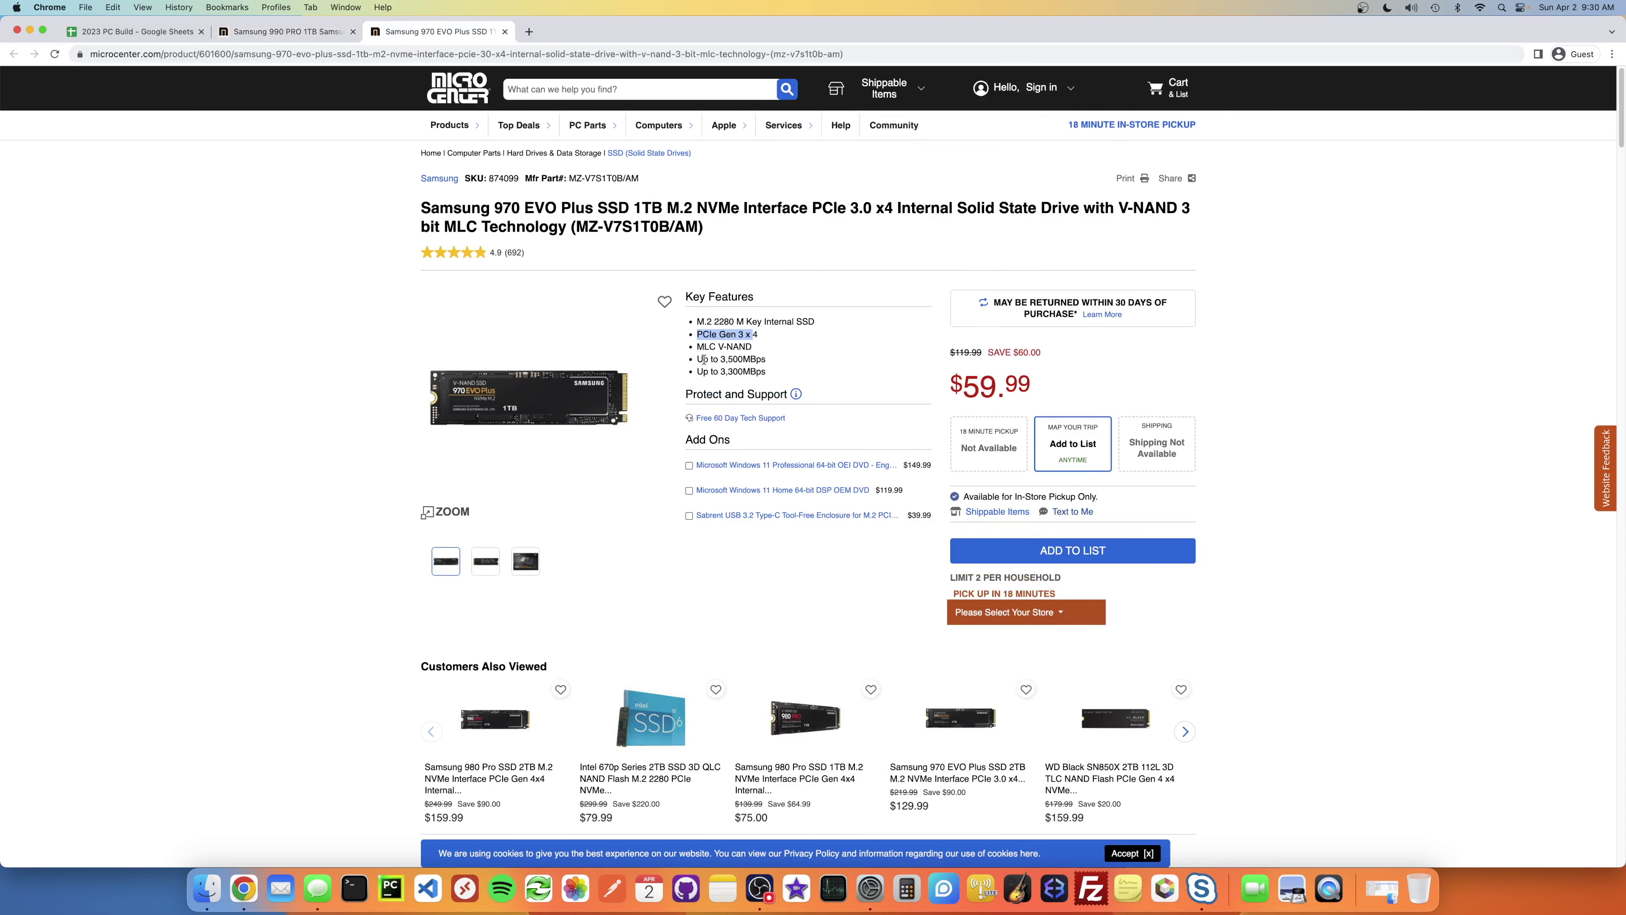
{"action": "left_click_drag", "start_coordinate": [702, 360], "coordinate": [761, 376]}
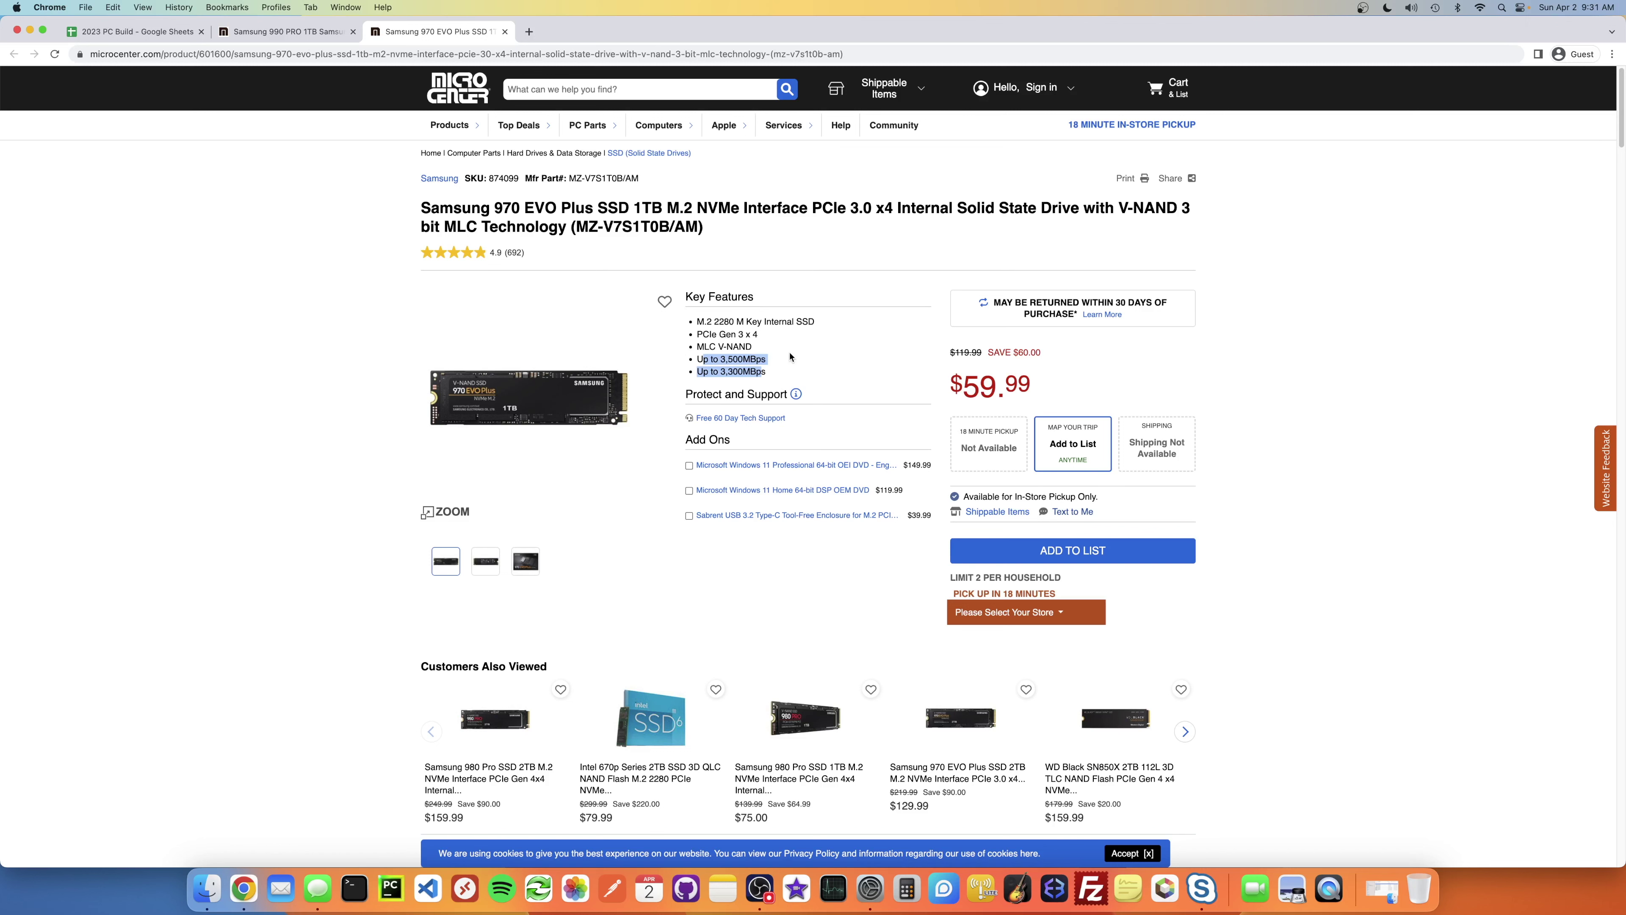
{"action": "left_click", "coordinate": [285, 33]}
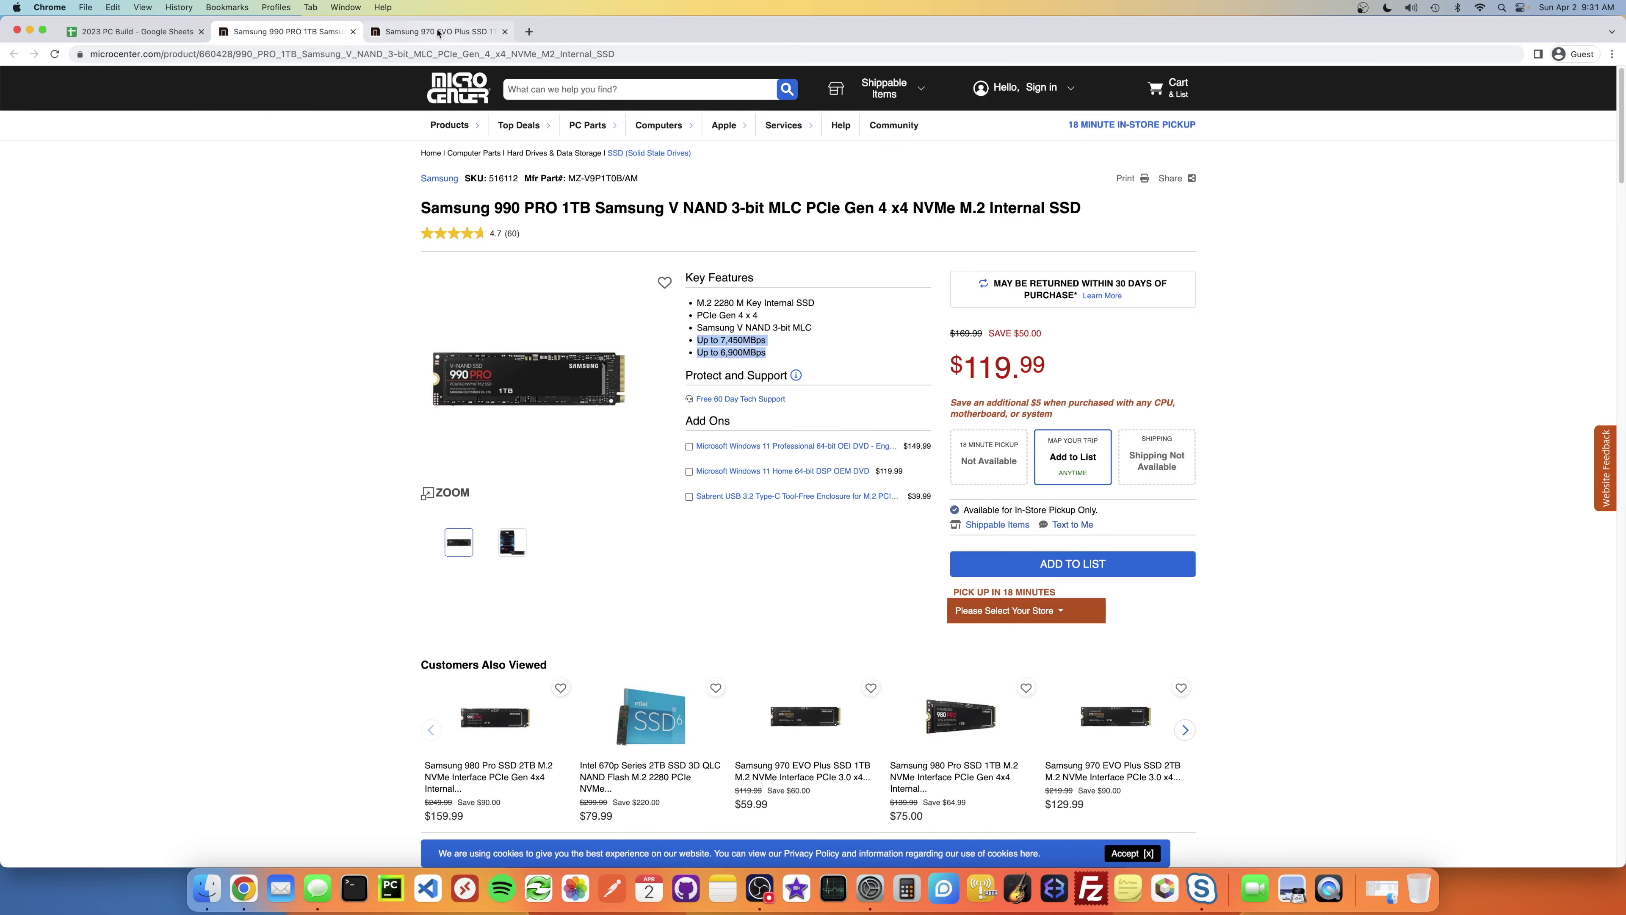
{"action": "left_click", "coordinate": [423, 36]}
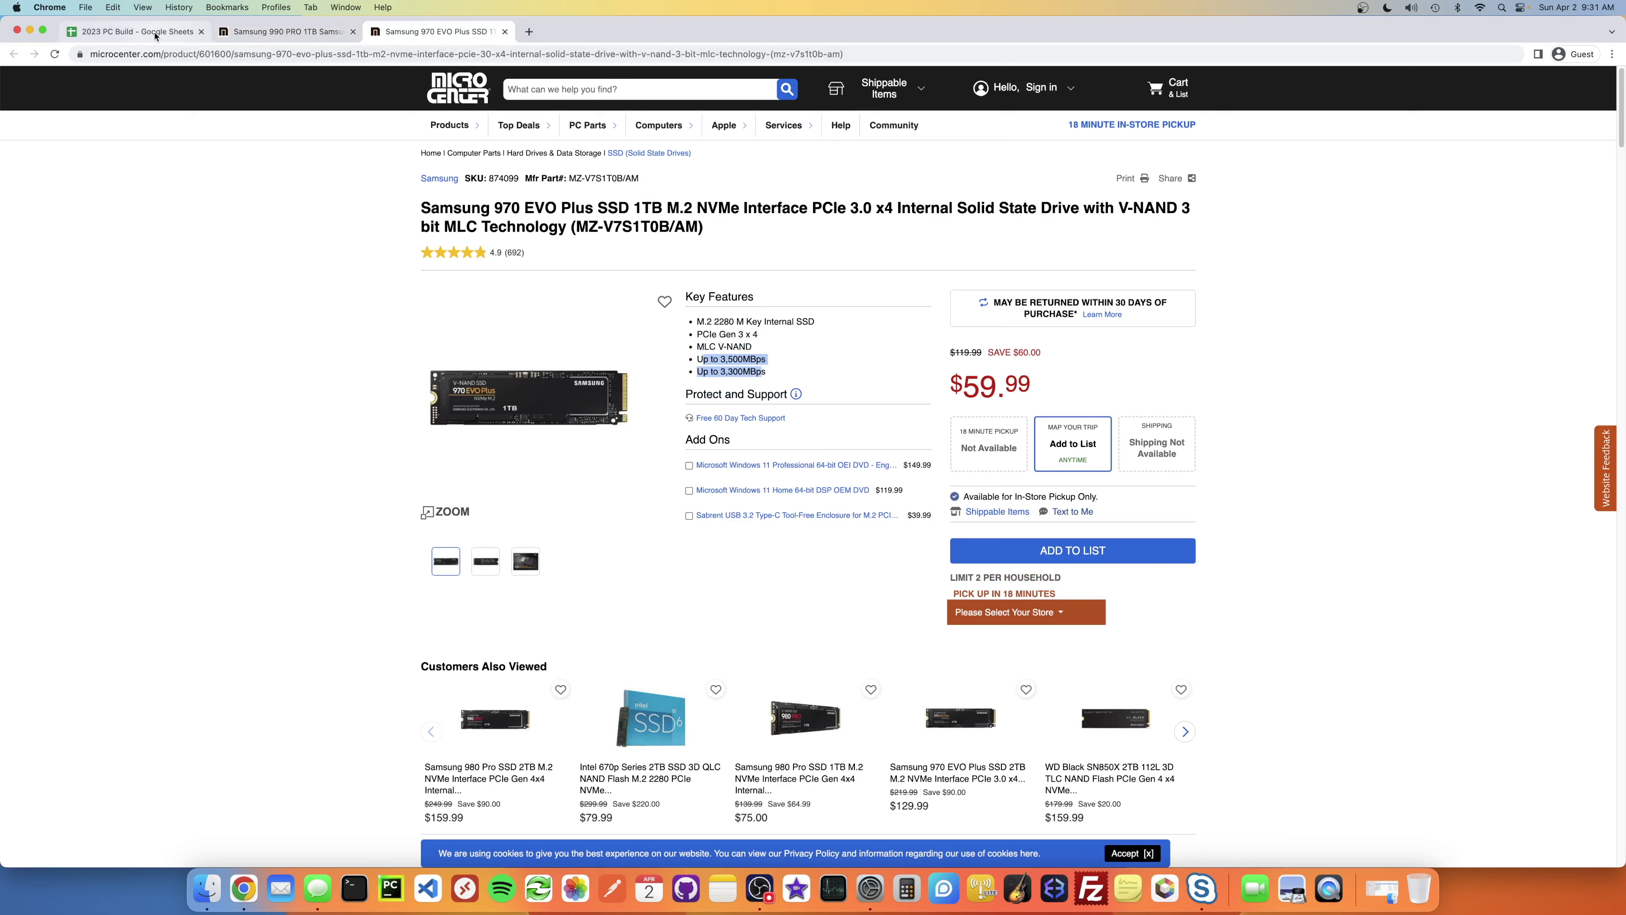
{"action": "left_click", "coordinate": [132, 32]}
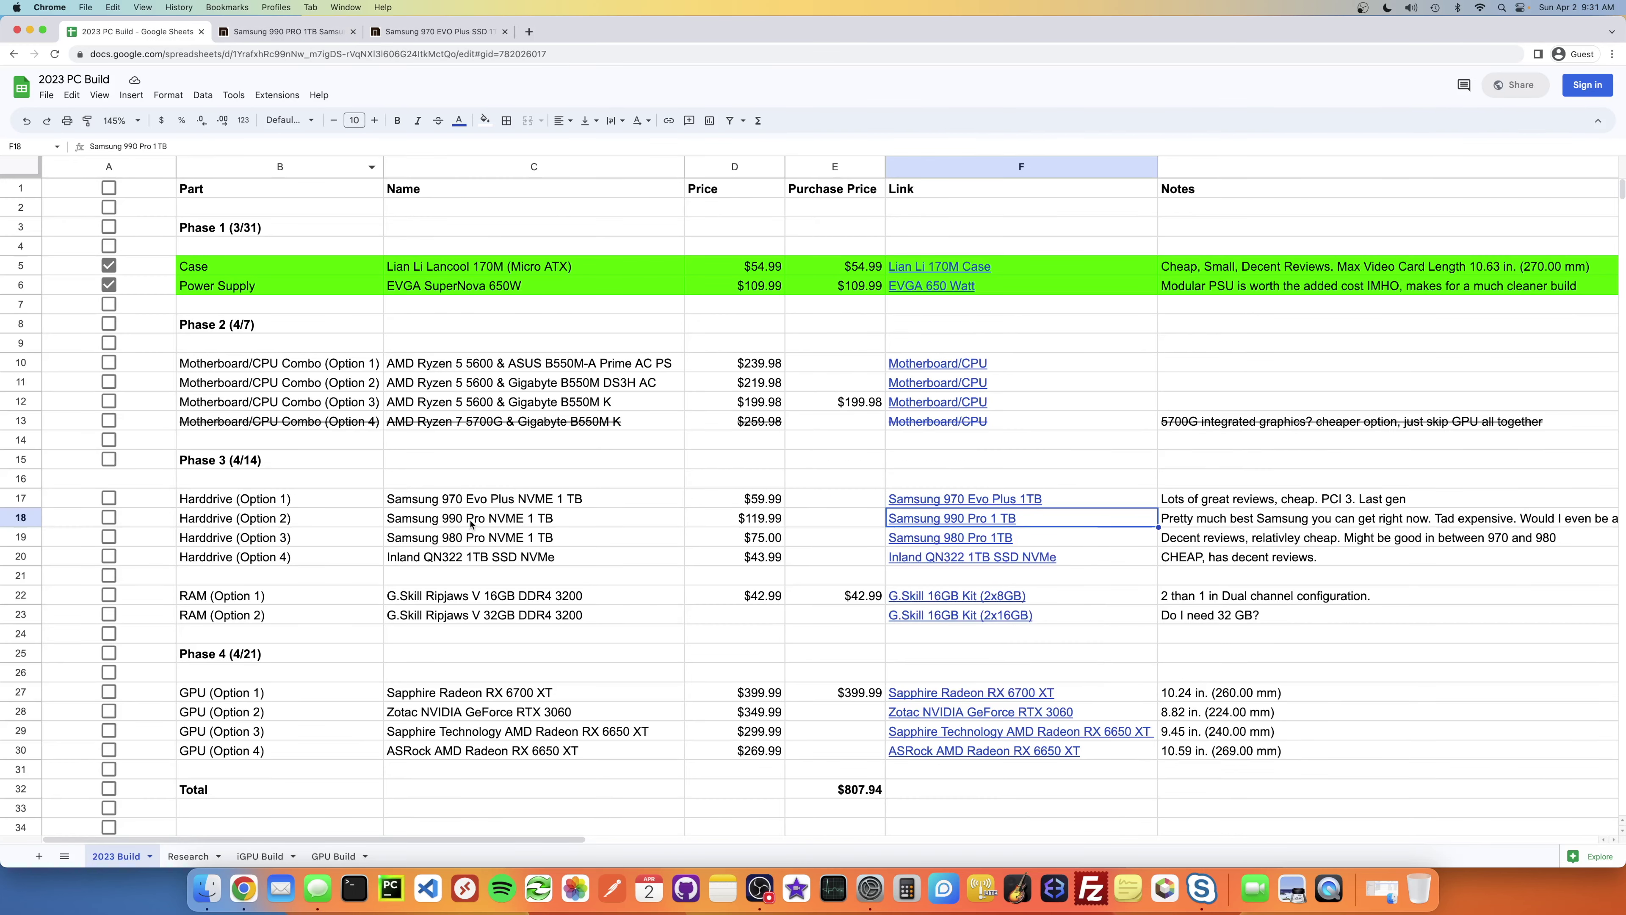
Step: Open the store page linked for the Samsung 980 Pro 1TB from the Phase 3 list and check its price
{"action": "left_click", "coordinate": [538, 525]}
{"action": "left_click", "coordinate": [765, 523]}
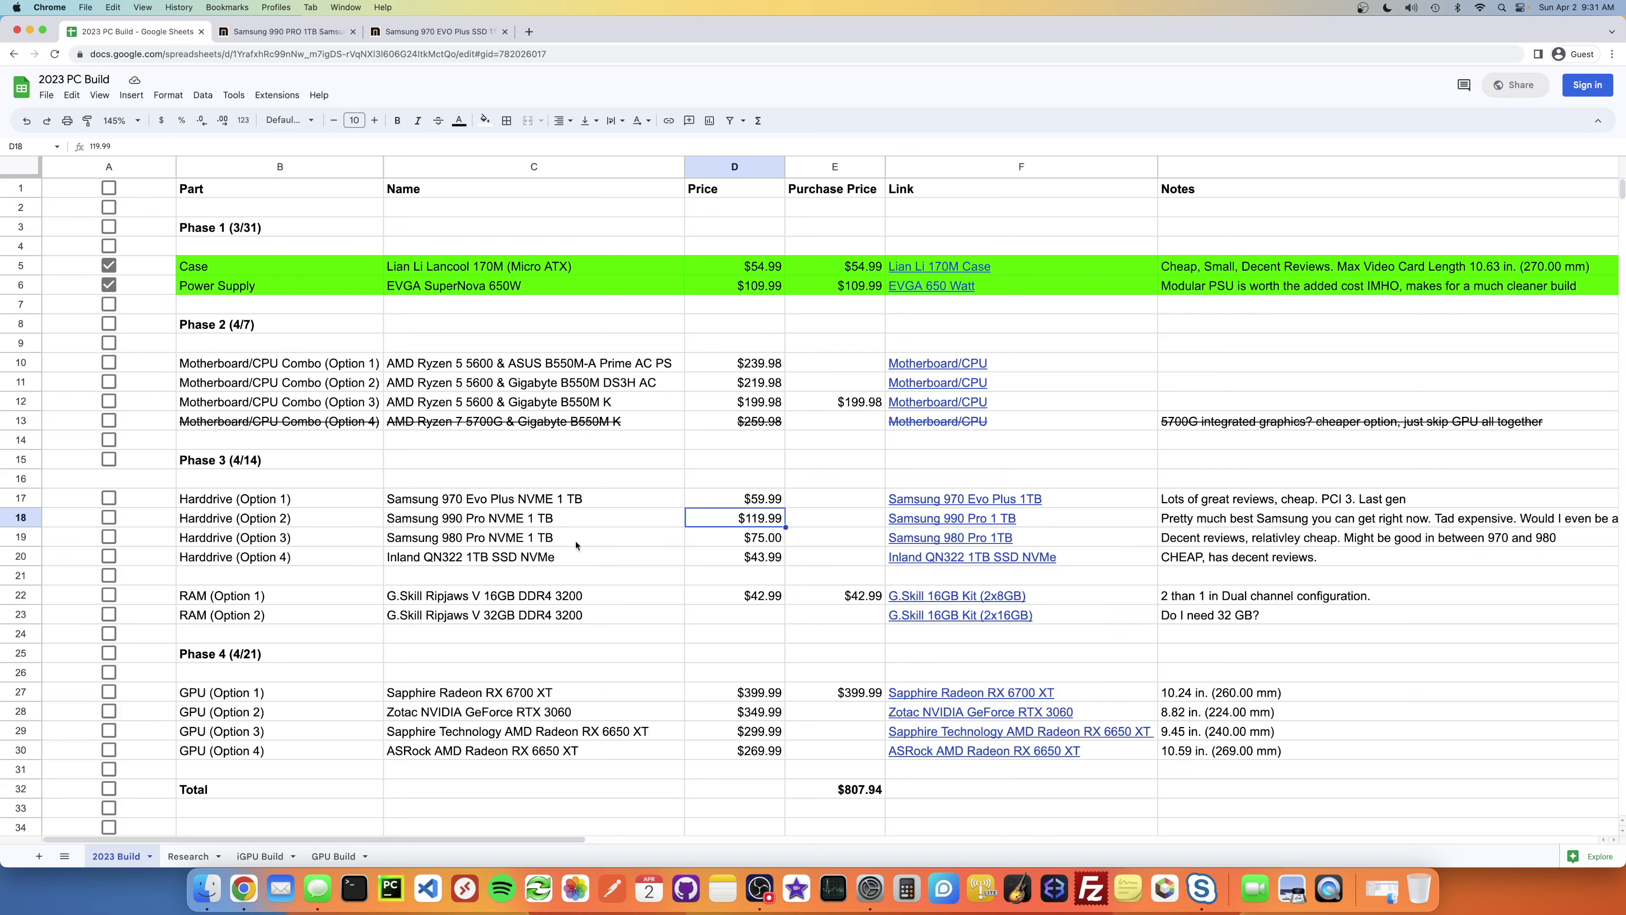
{"action": "left_click", "coordinate": [461, 516]}
{"action": "left_click", "coordinate": [463, 542]}
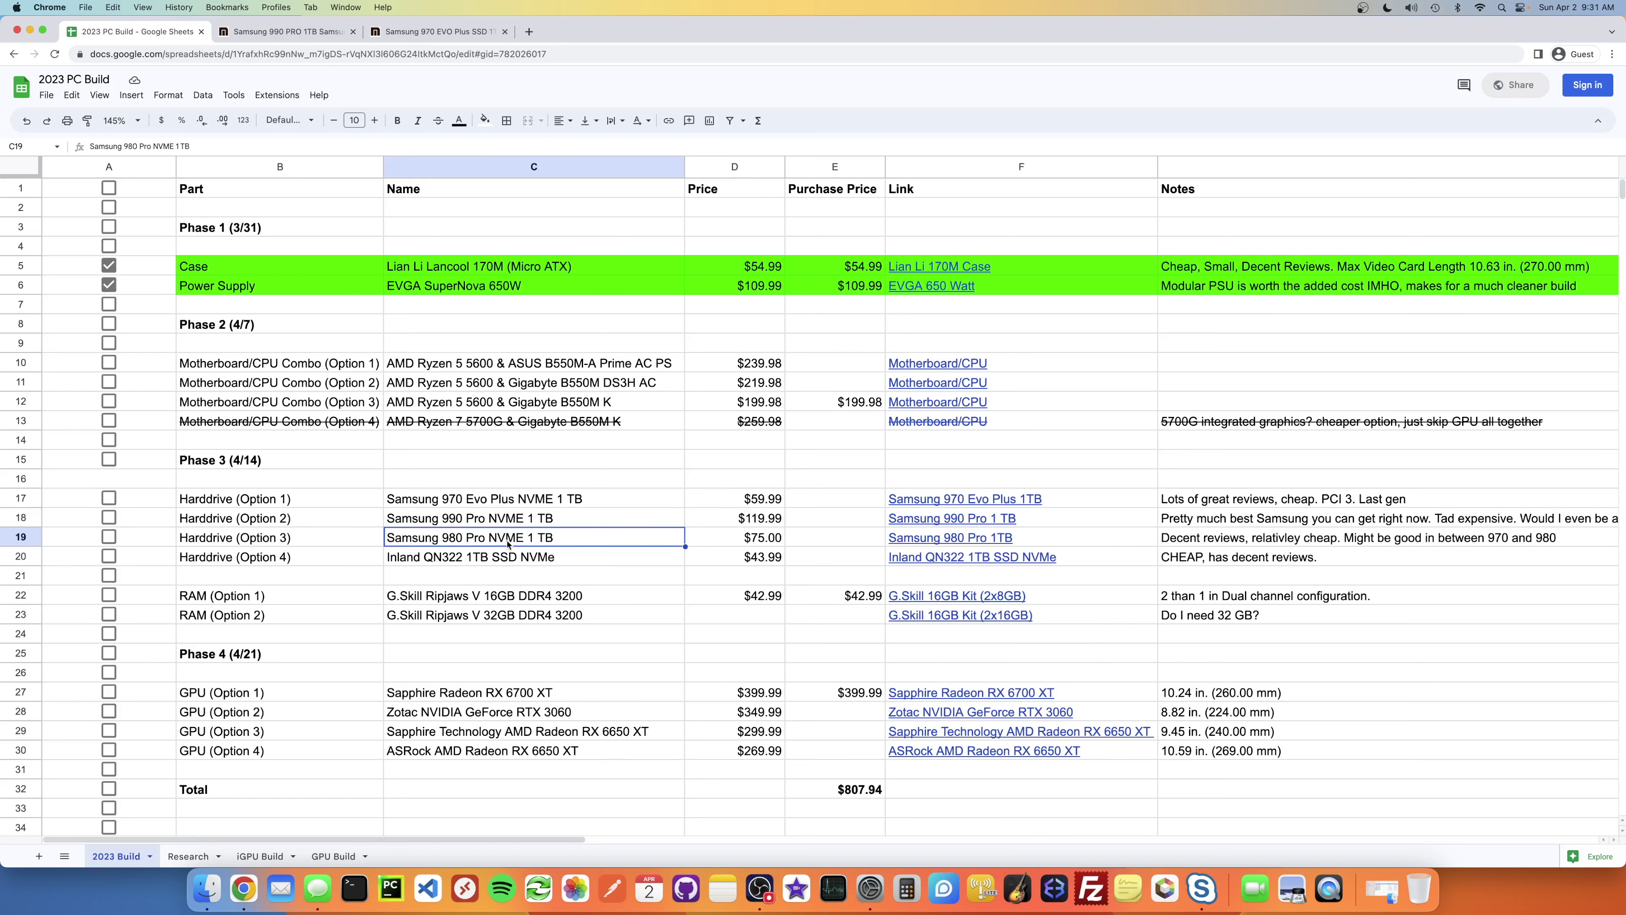
{"action": "left_click", "coordinate": [915, 541]}
{"action": "left_click", "coordinate": [947, 581]}
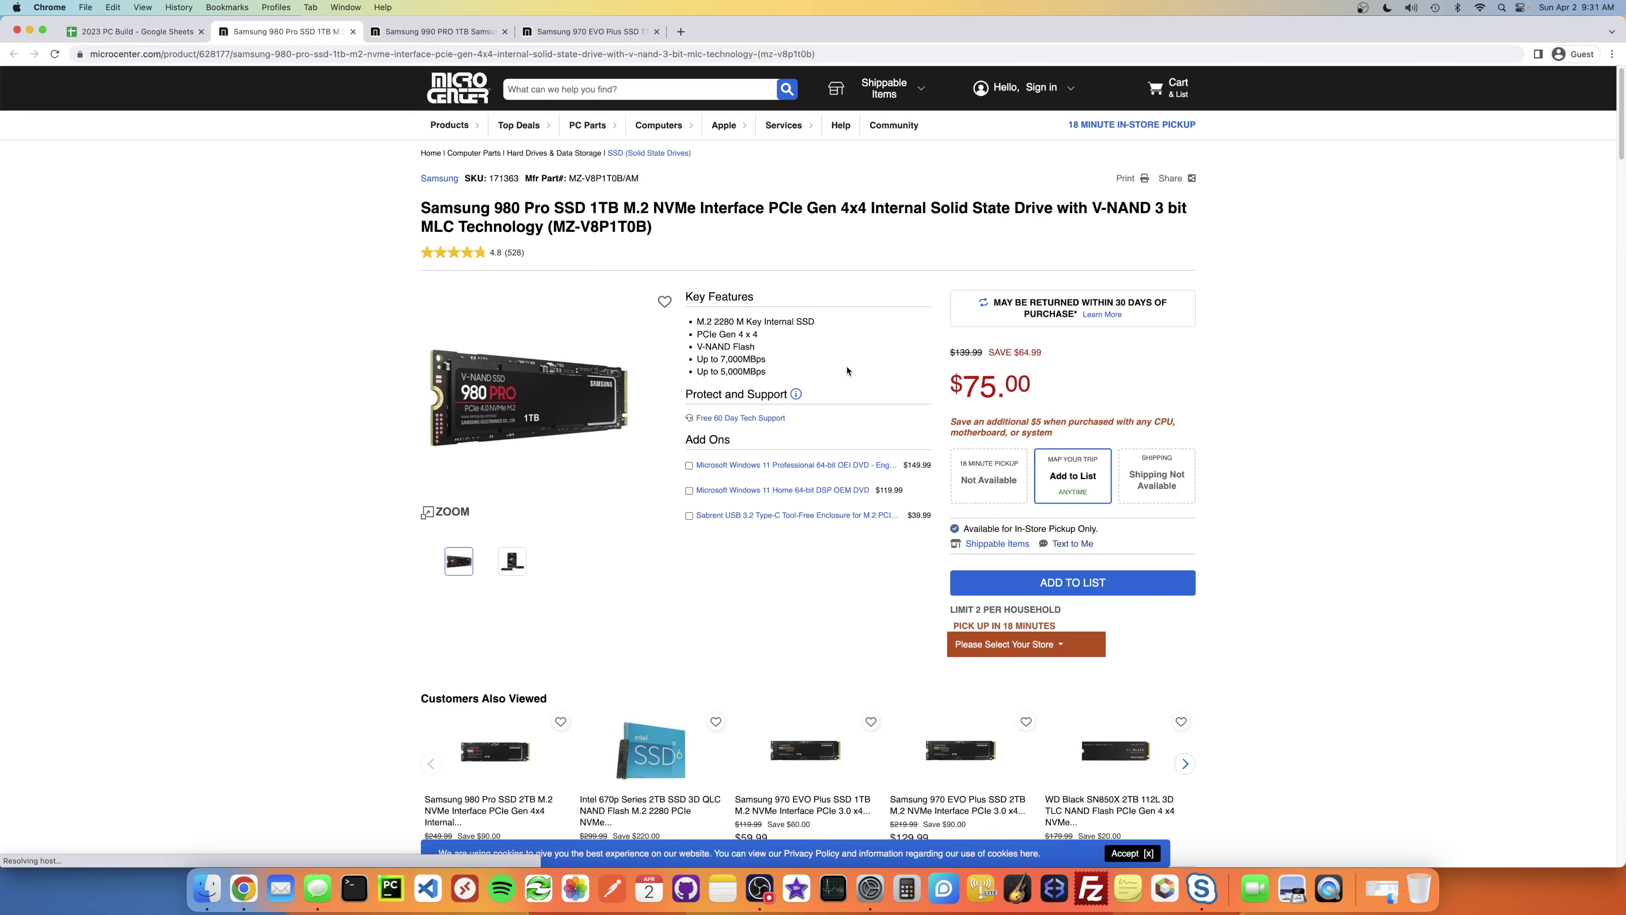
{"action": "left_click_drag", "start_coordinate": [964, 384], "coordinate": [1029, 385]}
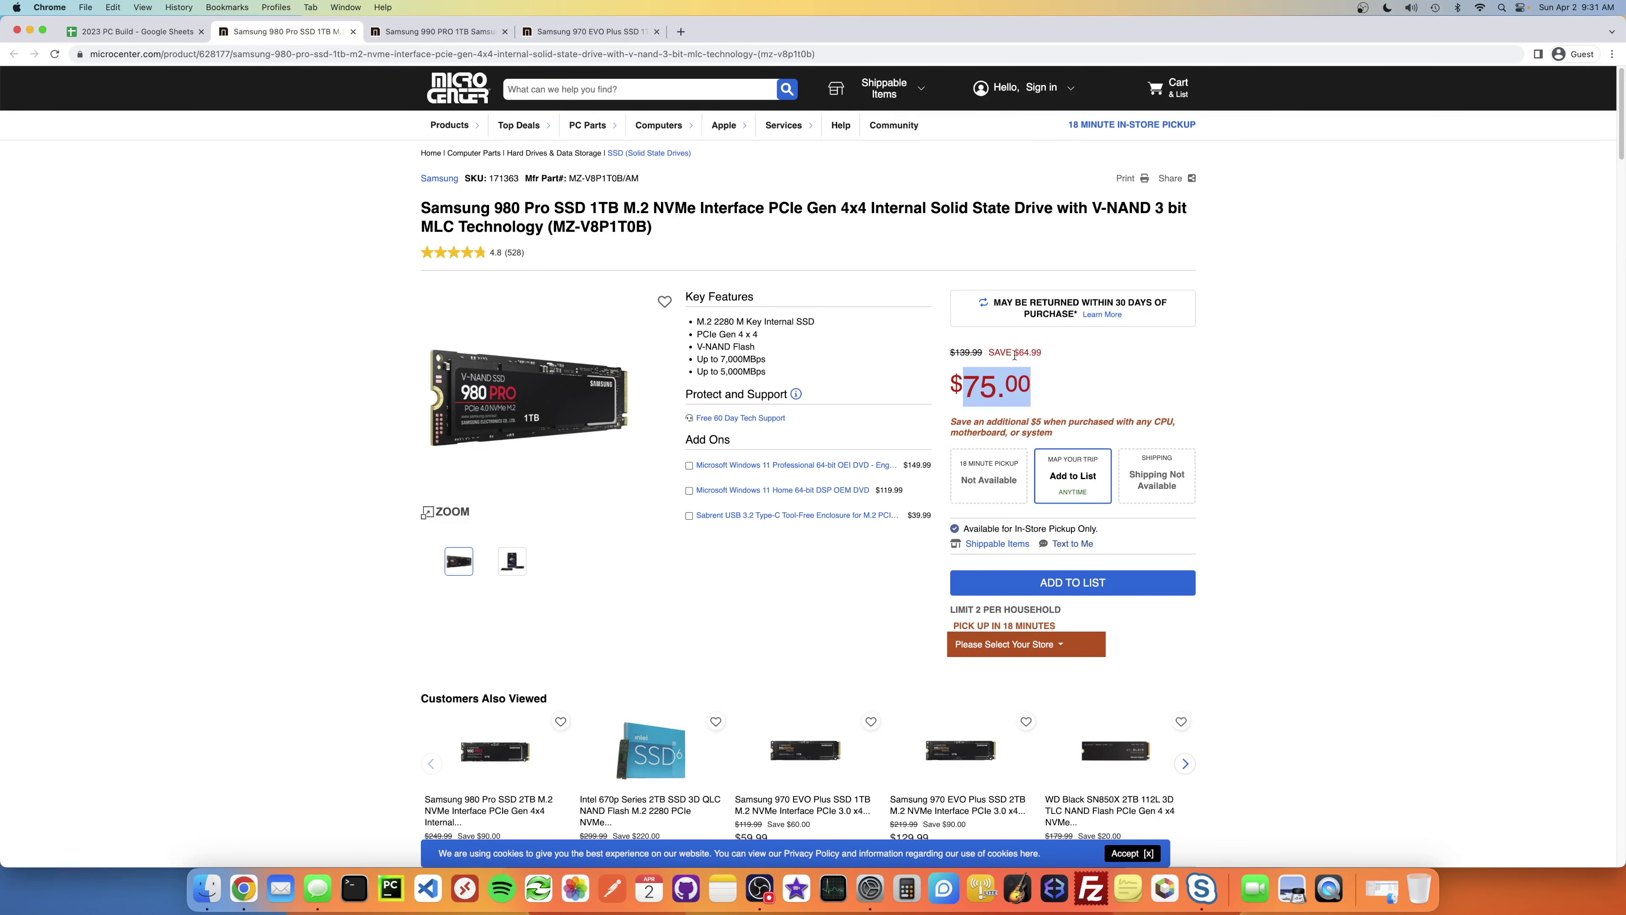
Step: Compare the Samsung 980 Pro with the 990 Pro and 970 Evo Plus store pages, checking its speeds and PCIe generation
{"action": "left_click", "coordinate": [454, 33]}
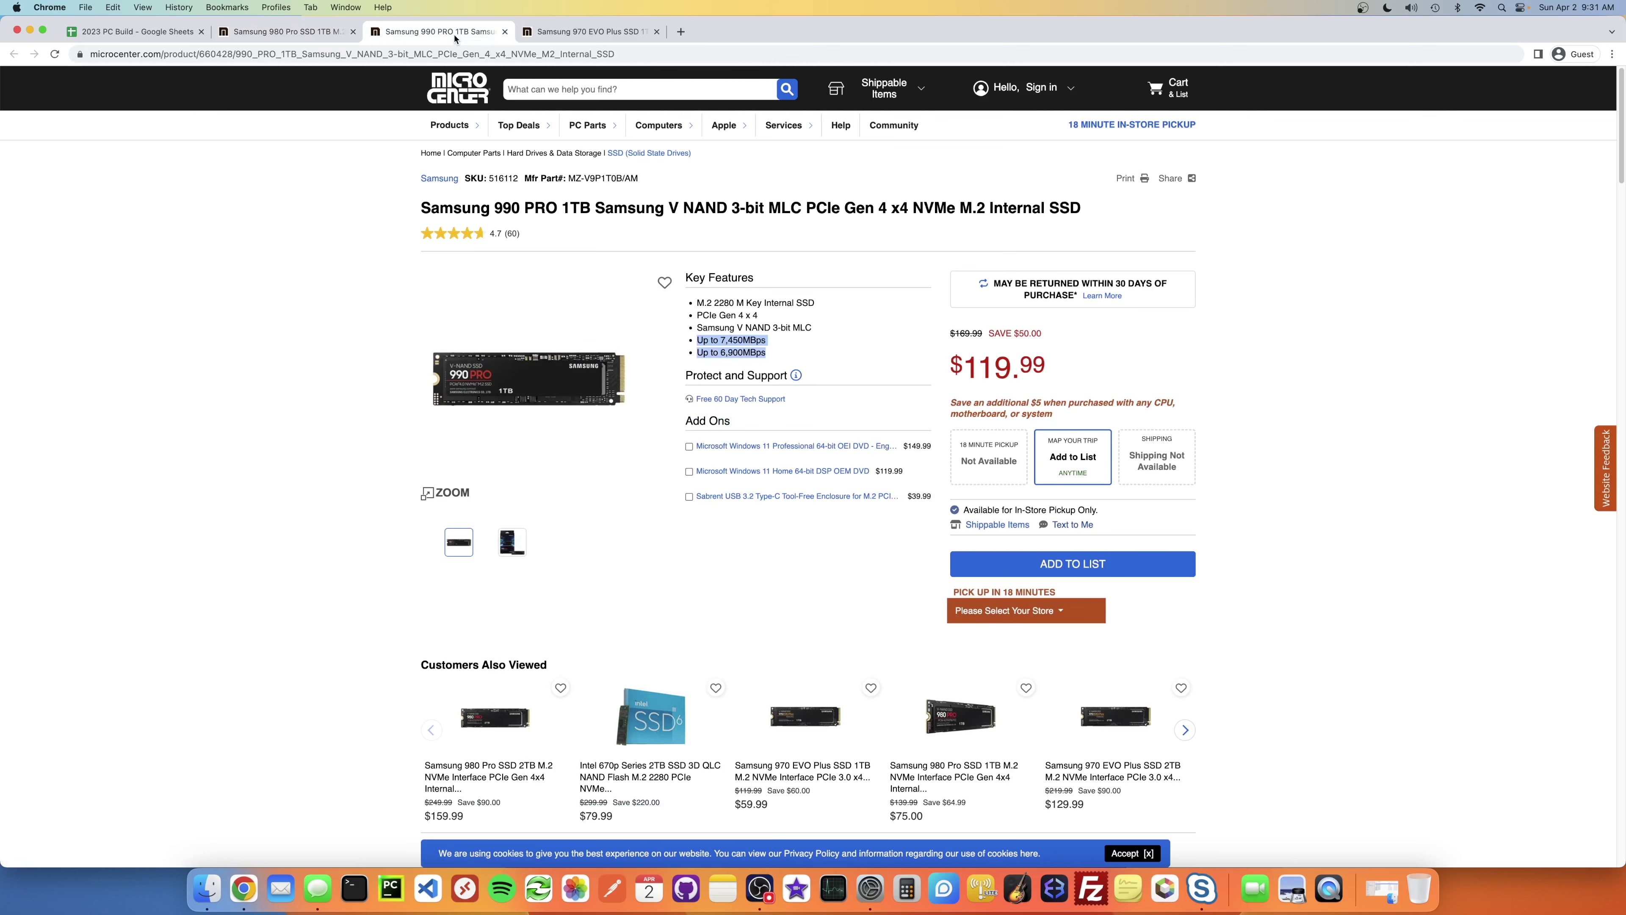
{"action": "left_click", "coordinate": [551, 33]}
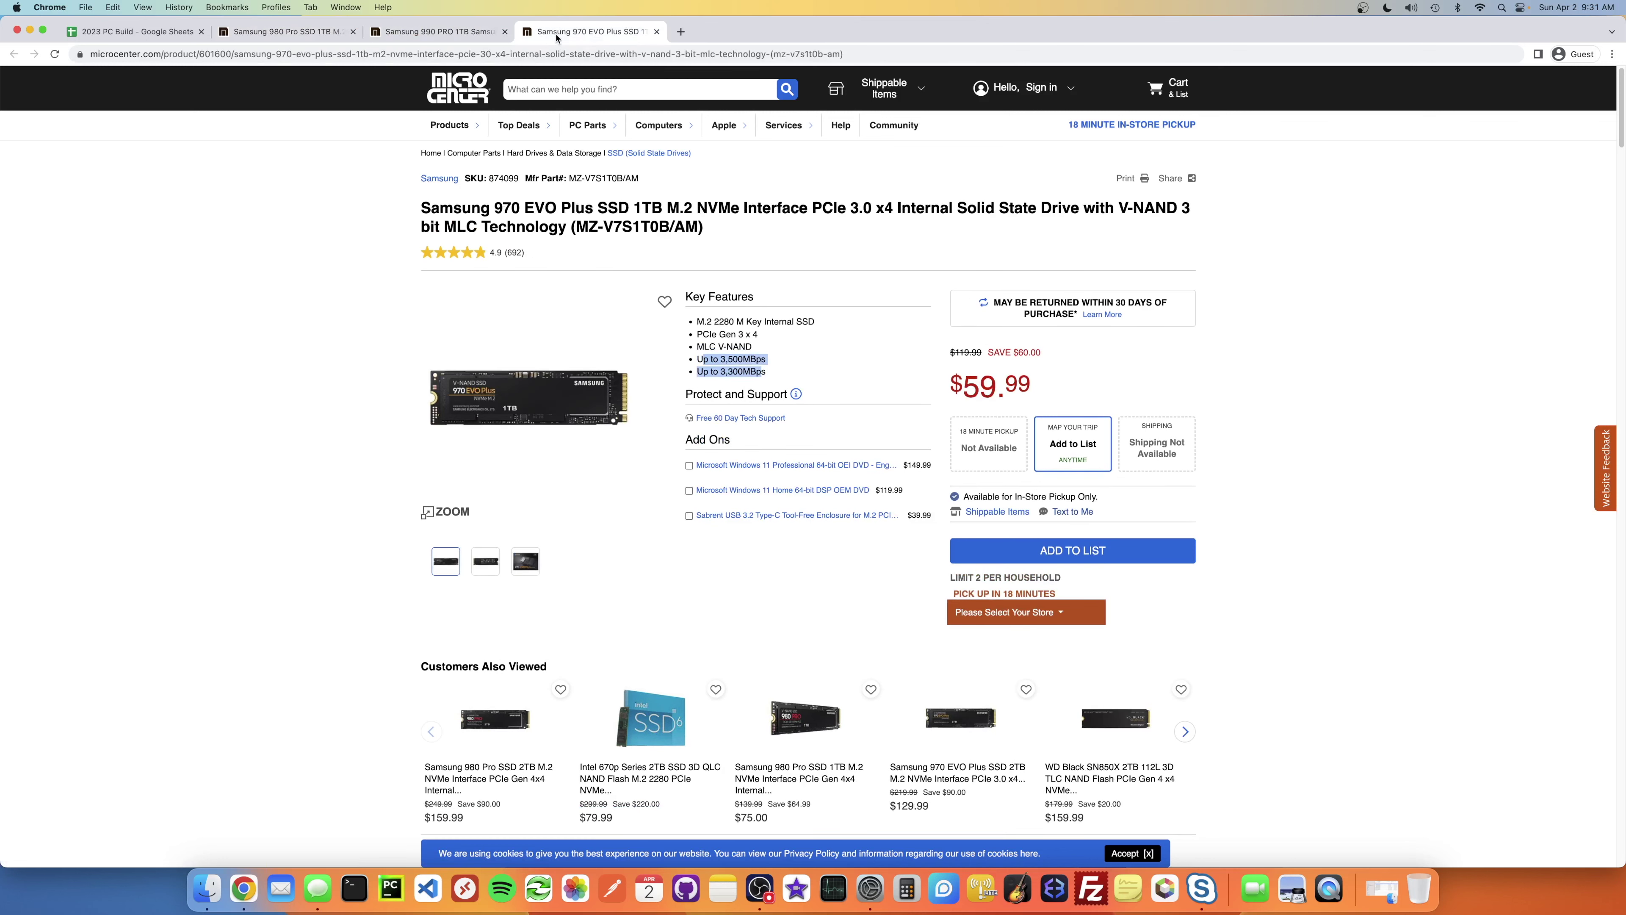
{"action": "left_click", "coordinate": [299, 35]}
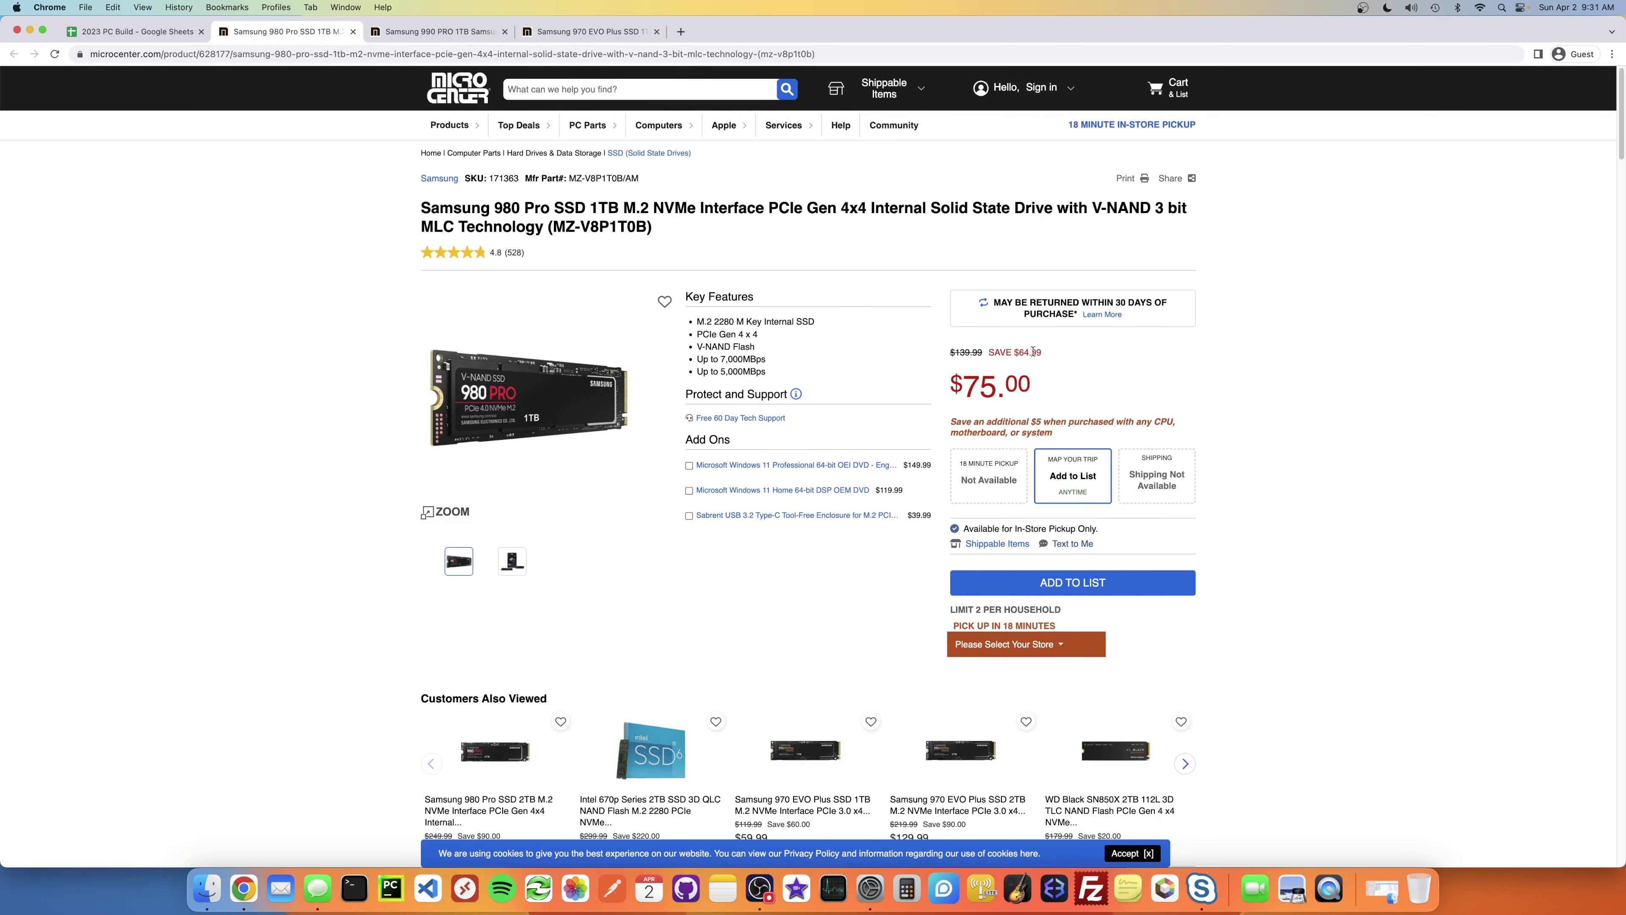
{"action": "left_click_drag", "start_coordinate": [768, 376], "coordinate": [761, 336]}
Step: Fill the entire Samsung 980 Pro row (row 19) in the spreadsheet with light green
{"action": "left_click", "coordinate": [166, 36]}
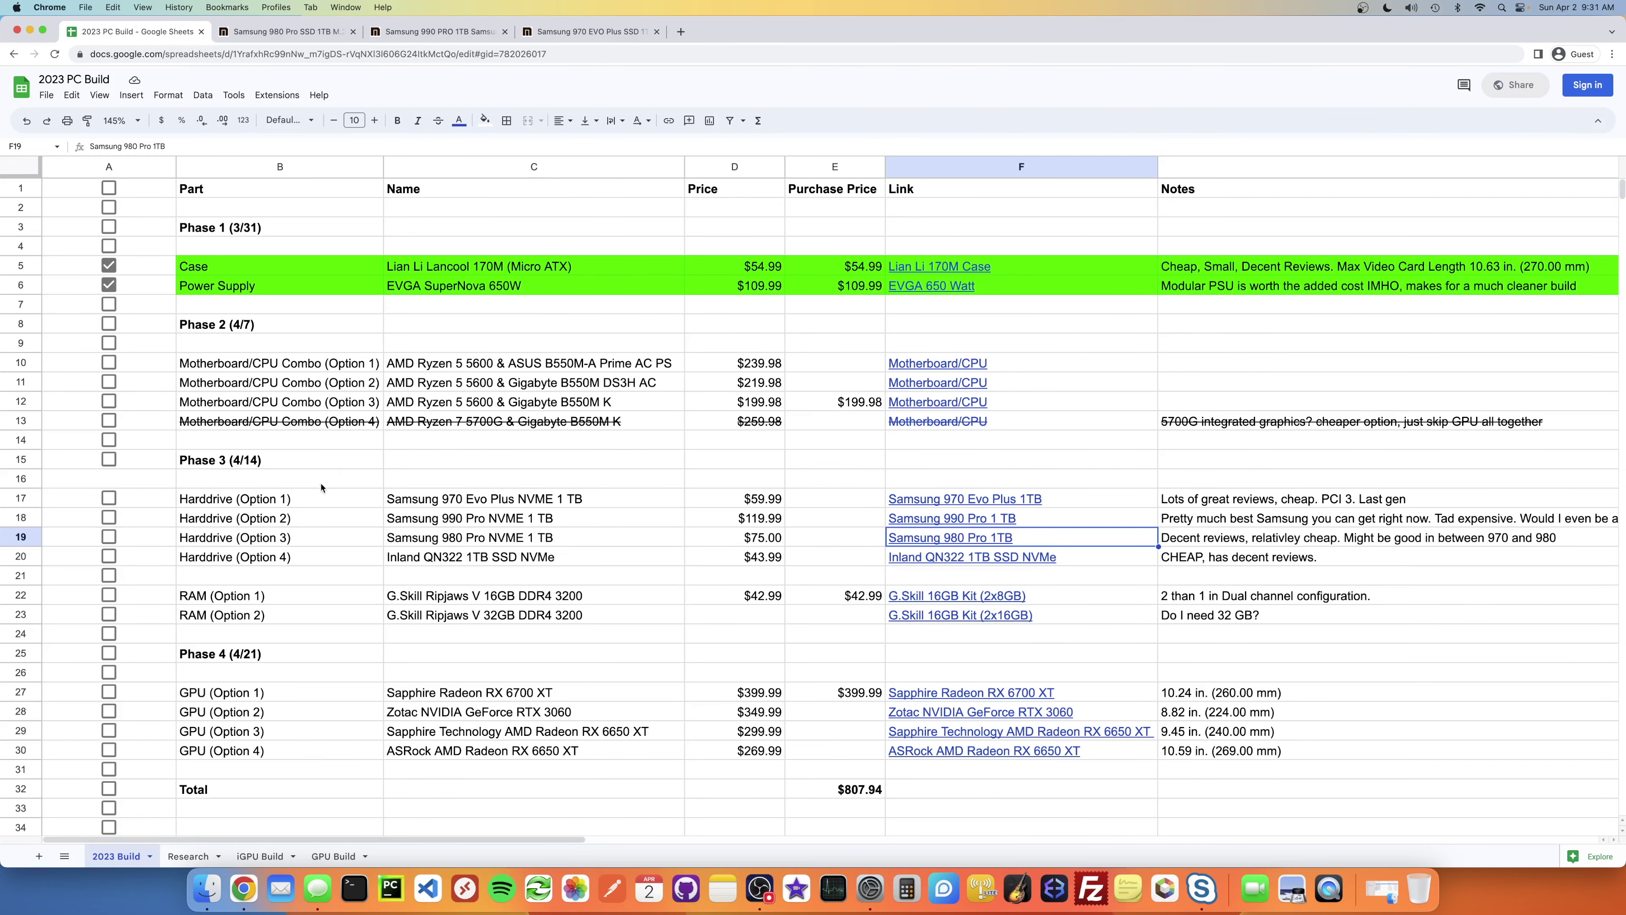
{"action": "left_click", "coordinate": [19, 538]}
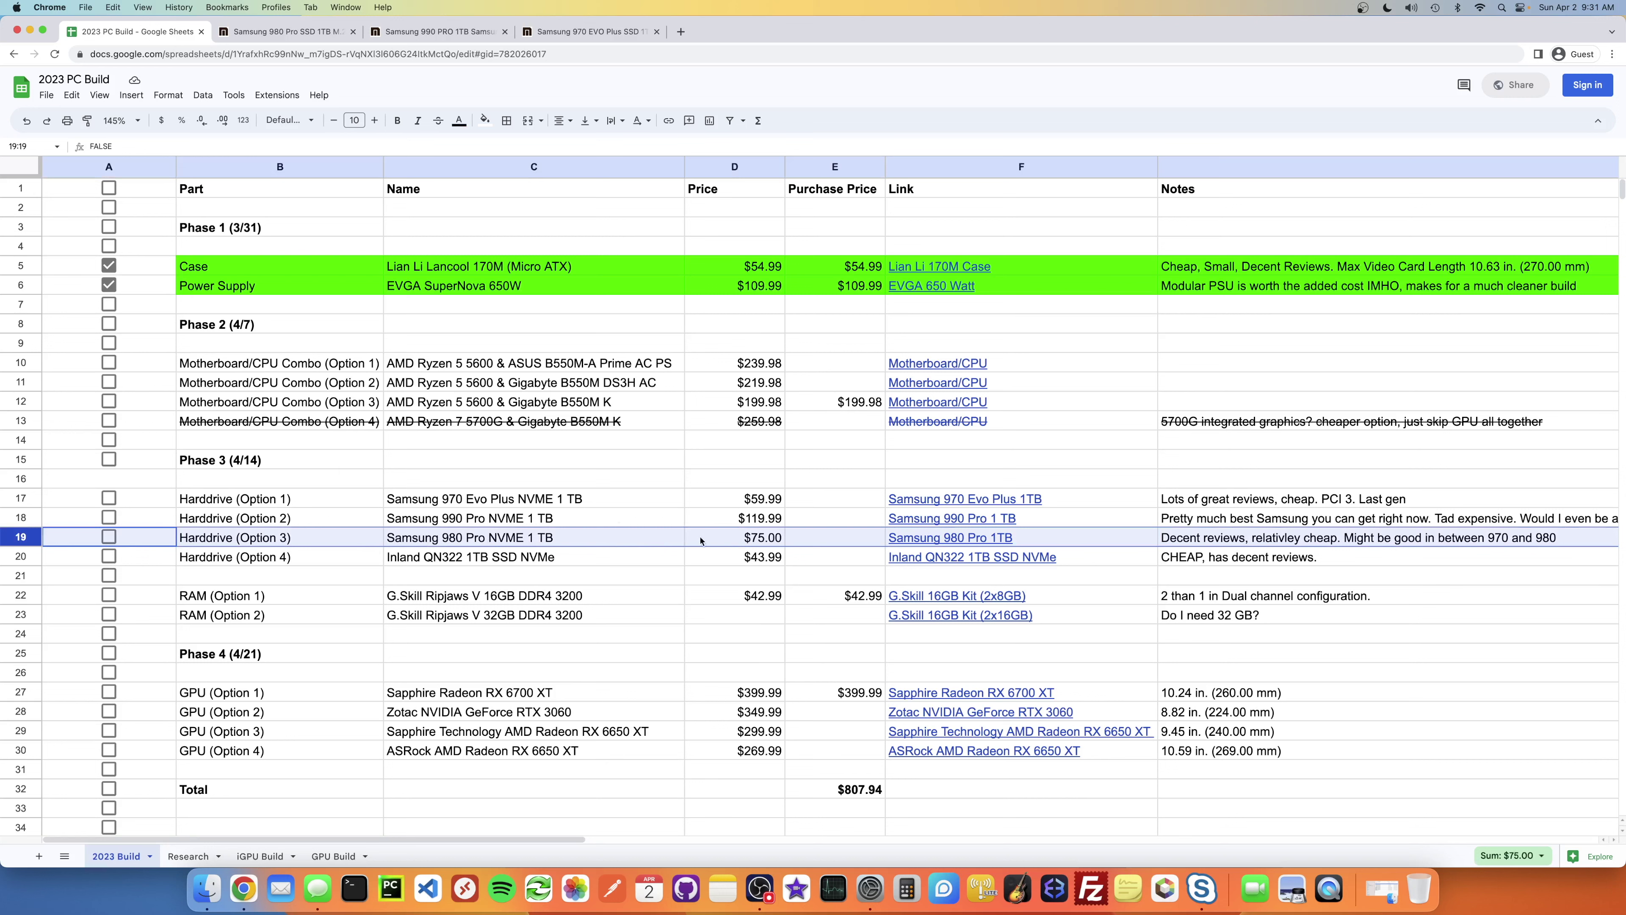
{"action": "left_click", "coordinate": [485, 120]}
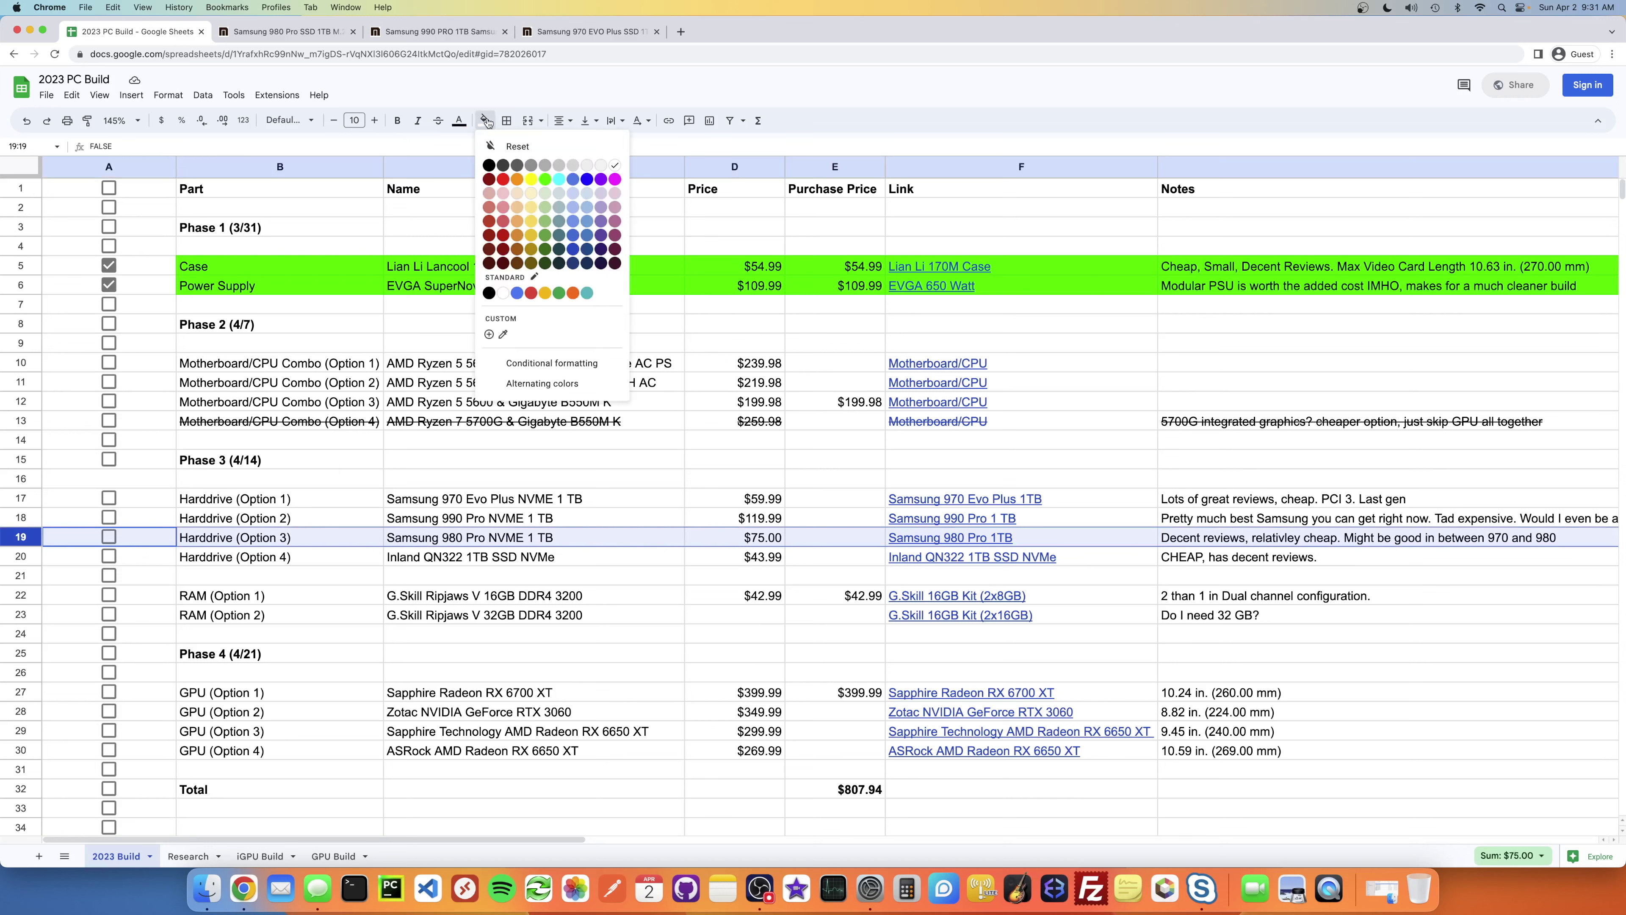
{"action": "left_click", "coordinate": [545, 194]}
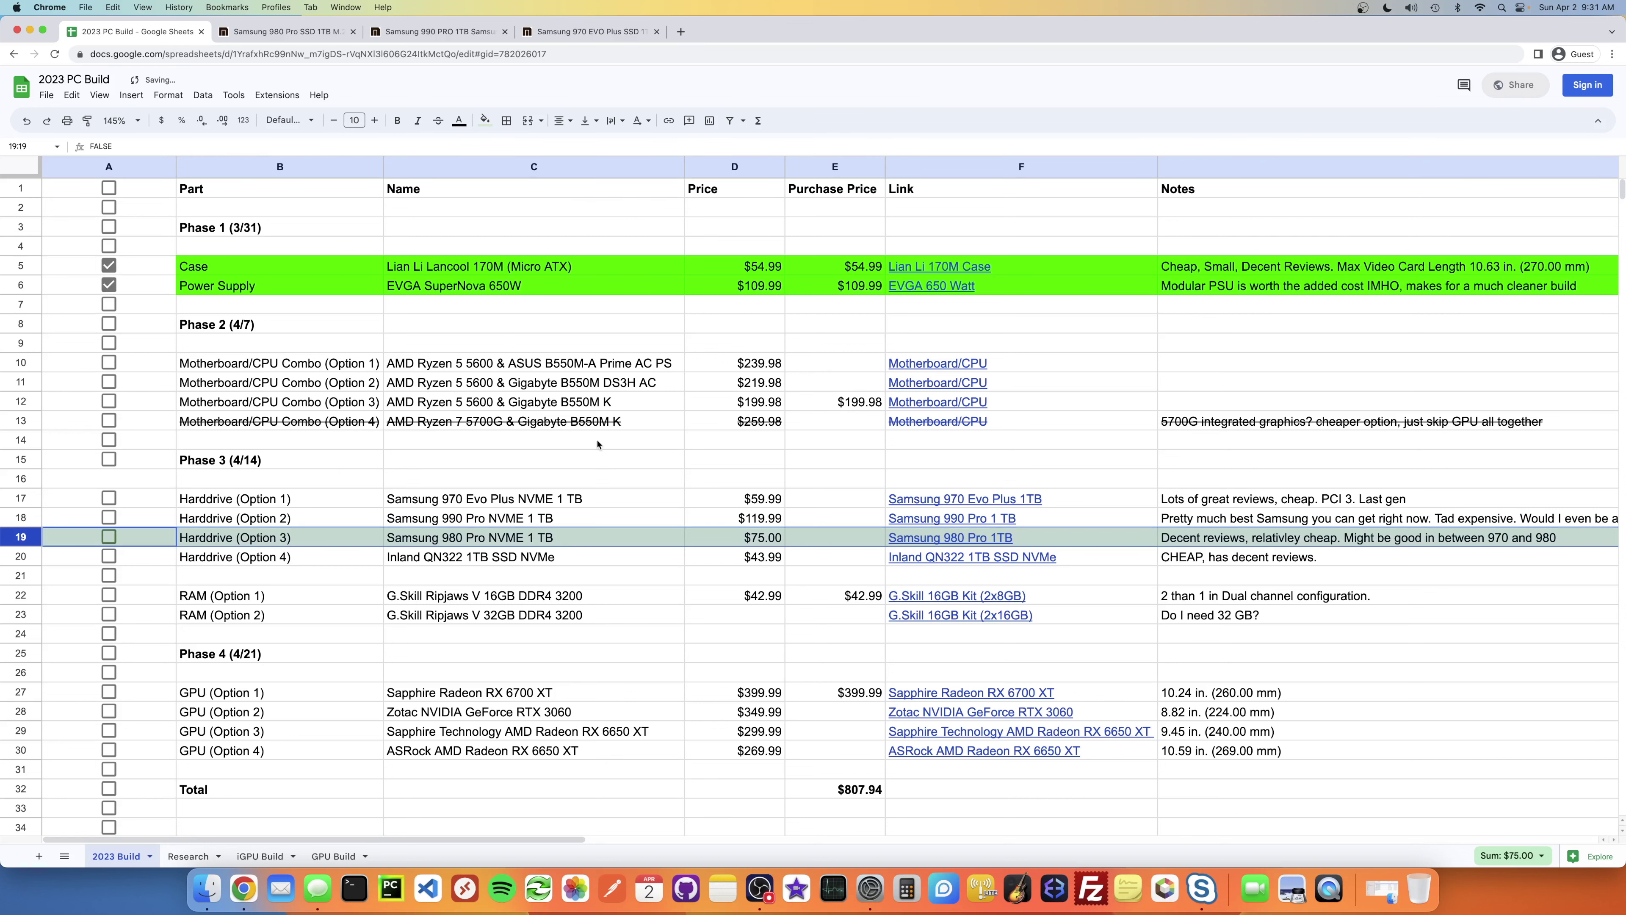
{"action": "left_click", "coordinate": [661, 497]}
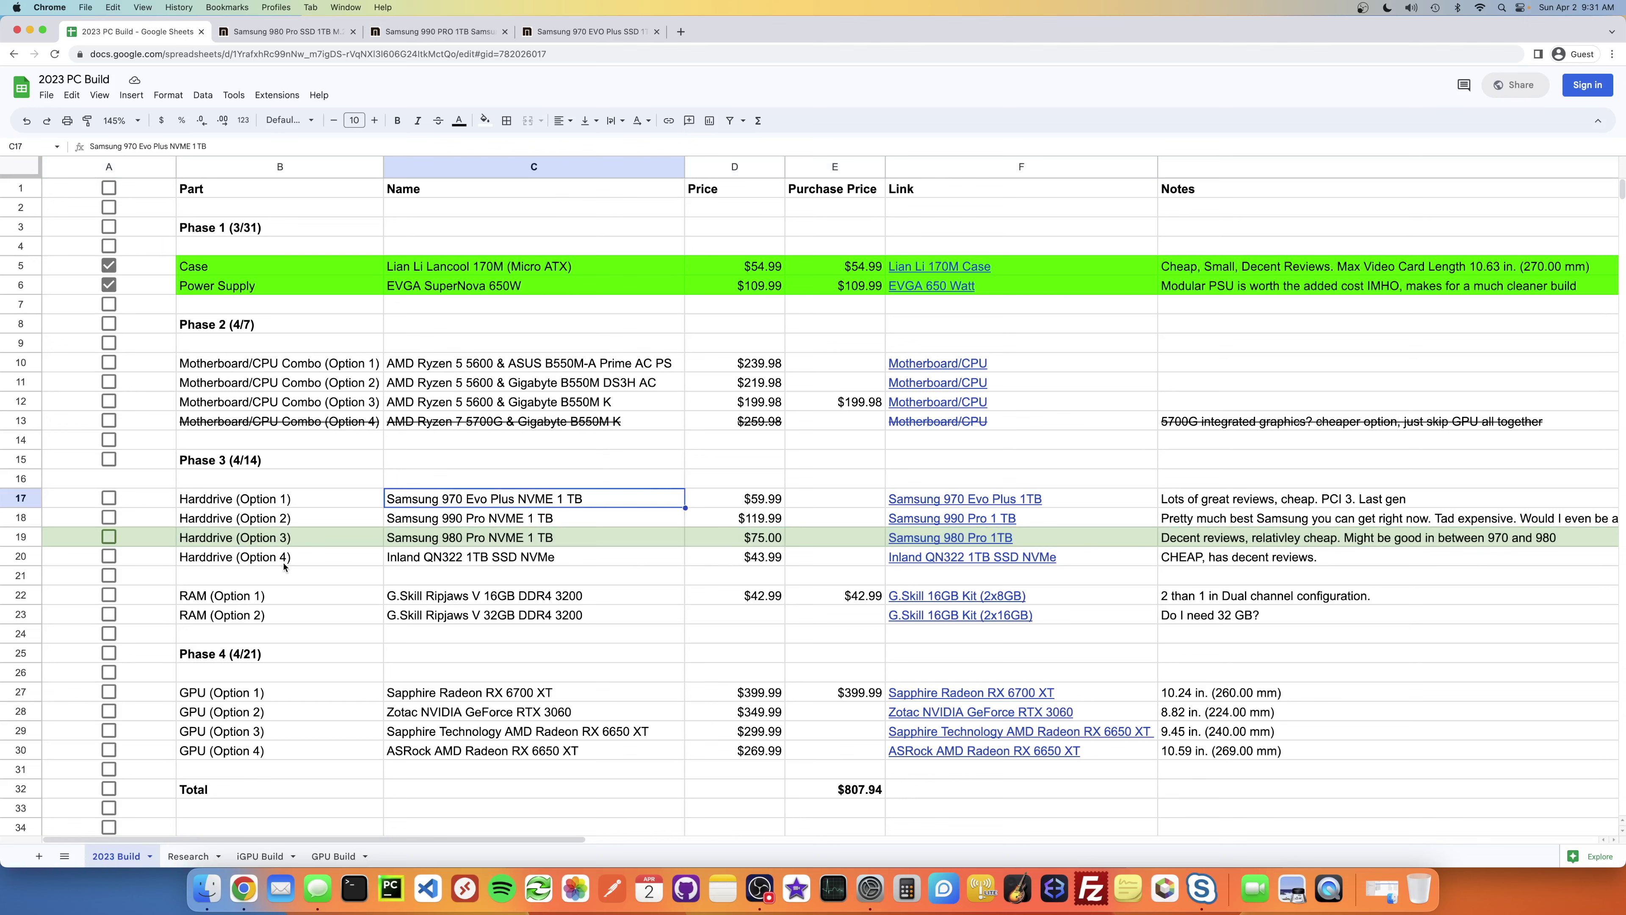
Step: Open the store page linked for the Inland QN322 1TB SSD and compare its speeds and PCIe generation with the Samsung 970 Evo Plus
{"action": "left_click", "coordinate": [935, 564]}
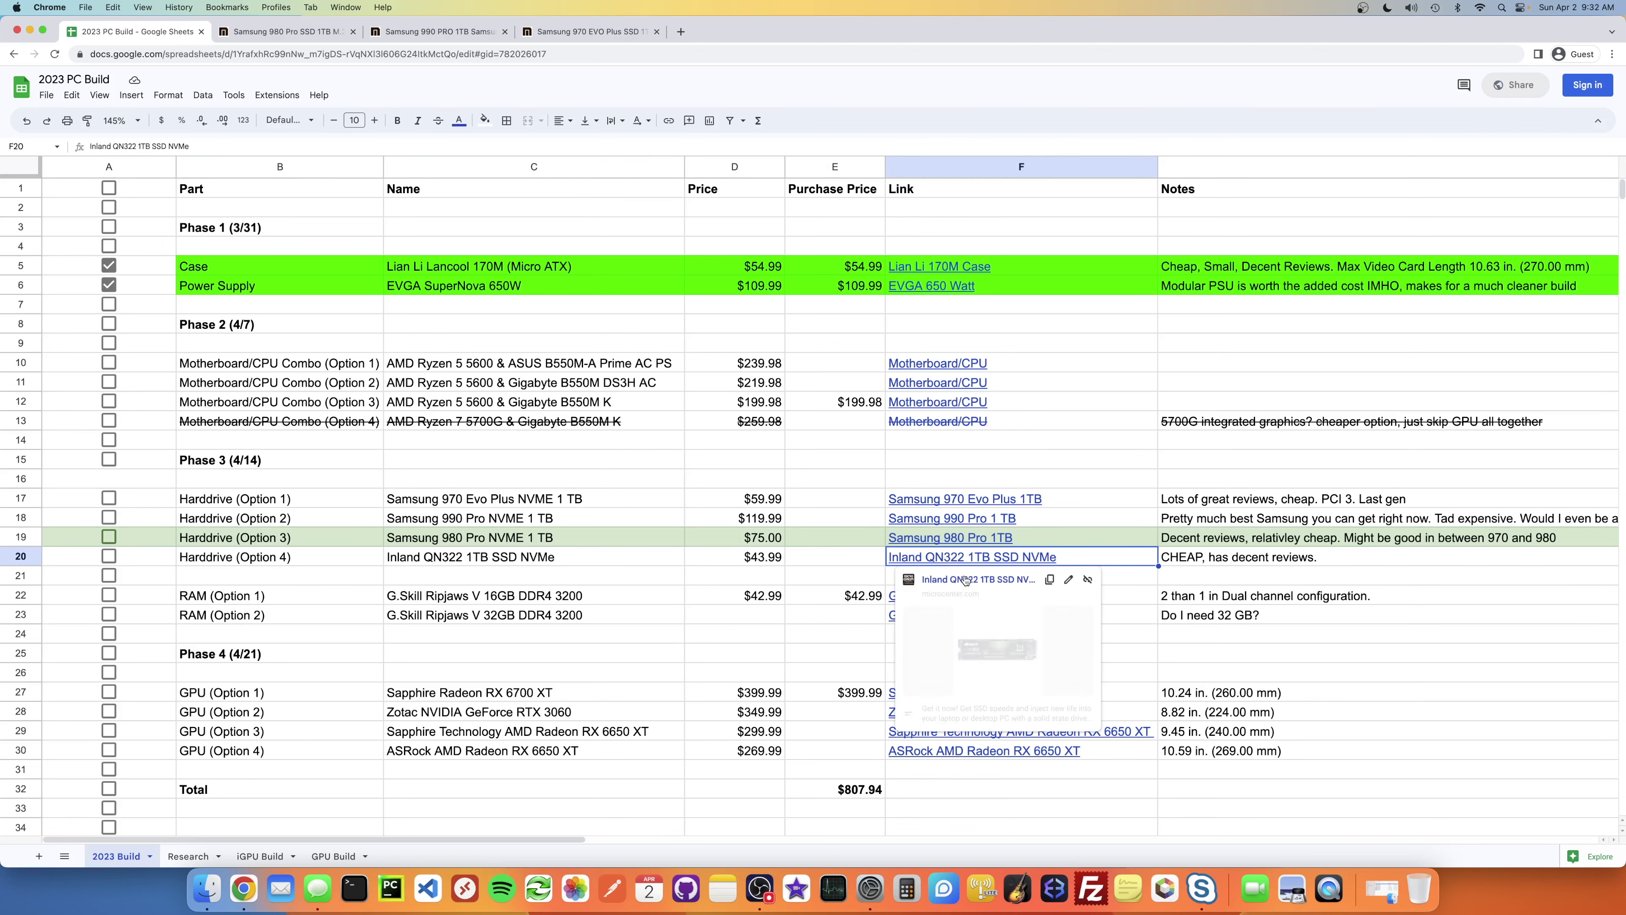
{"action": "left_click", "coordinate": [960, 581]}
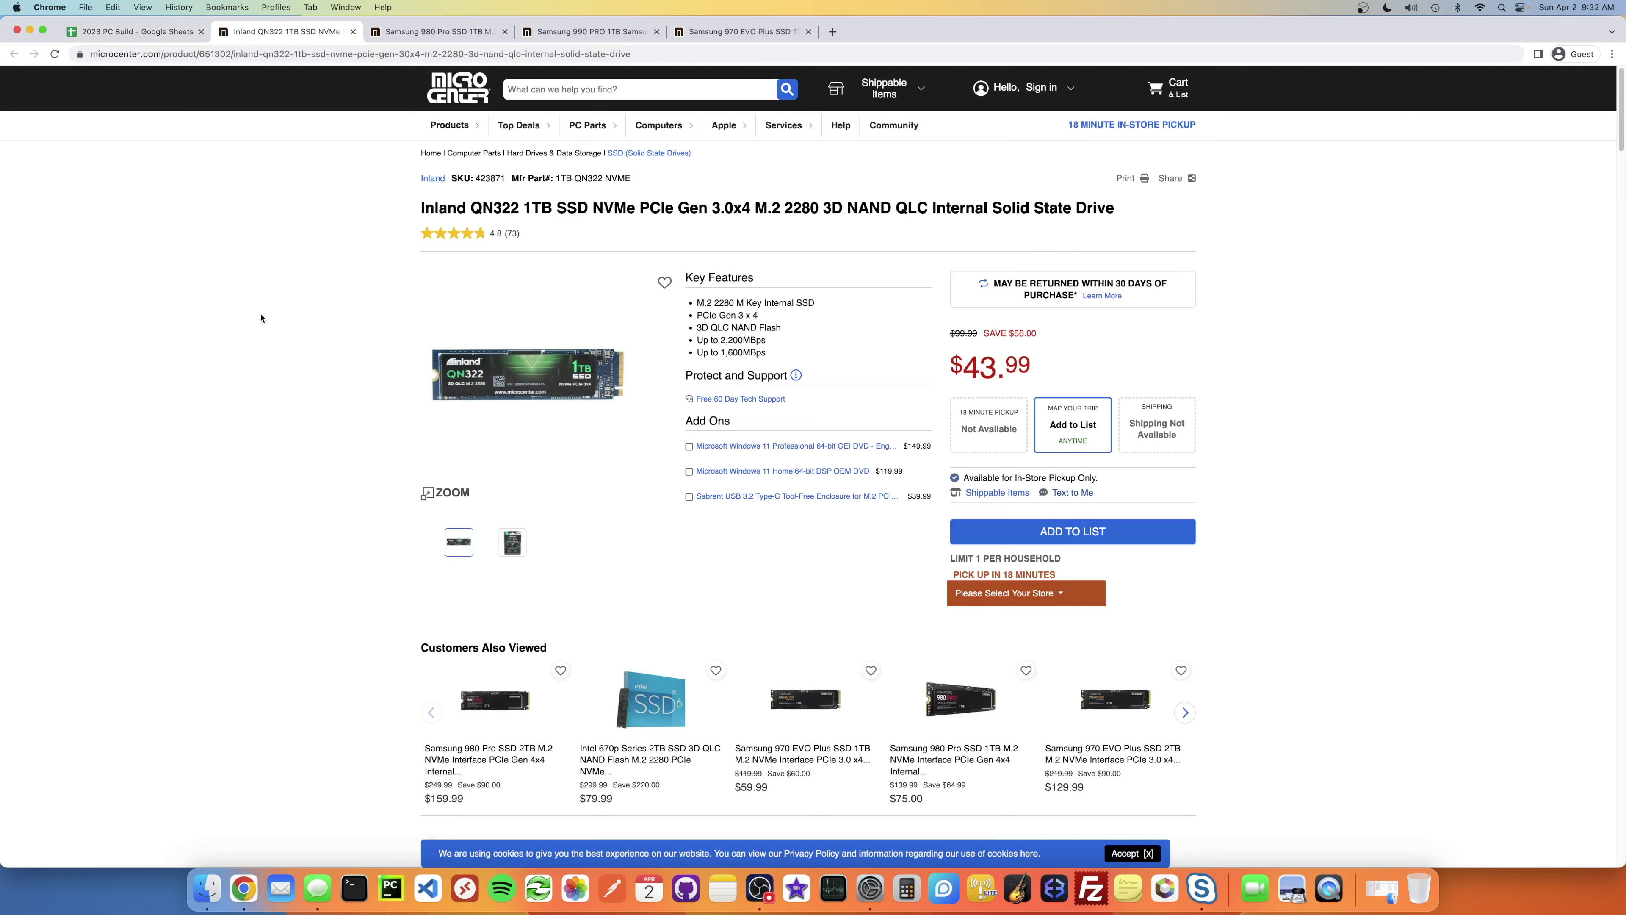
{"action": "mouse_move", "coordinate": [696, 315]}
{"action": "left_mouse_down"}
{"action": "mouse_move", "coordinate": [743, 317]}
{"action": "mouse_move", "coordinate": [711, 352]}
{"action": "mouse_move", "coordinate": [697, 340]}
{"action": "left_mouse_up"}
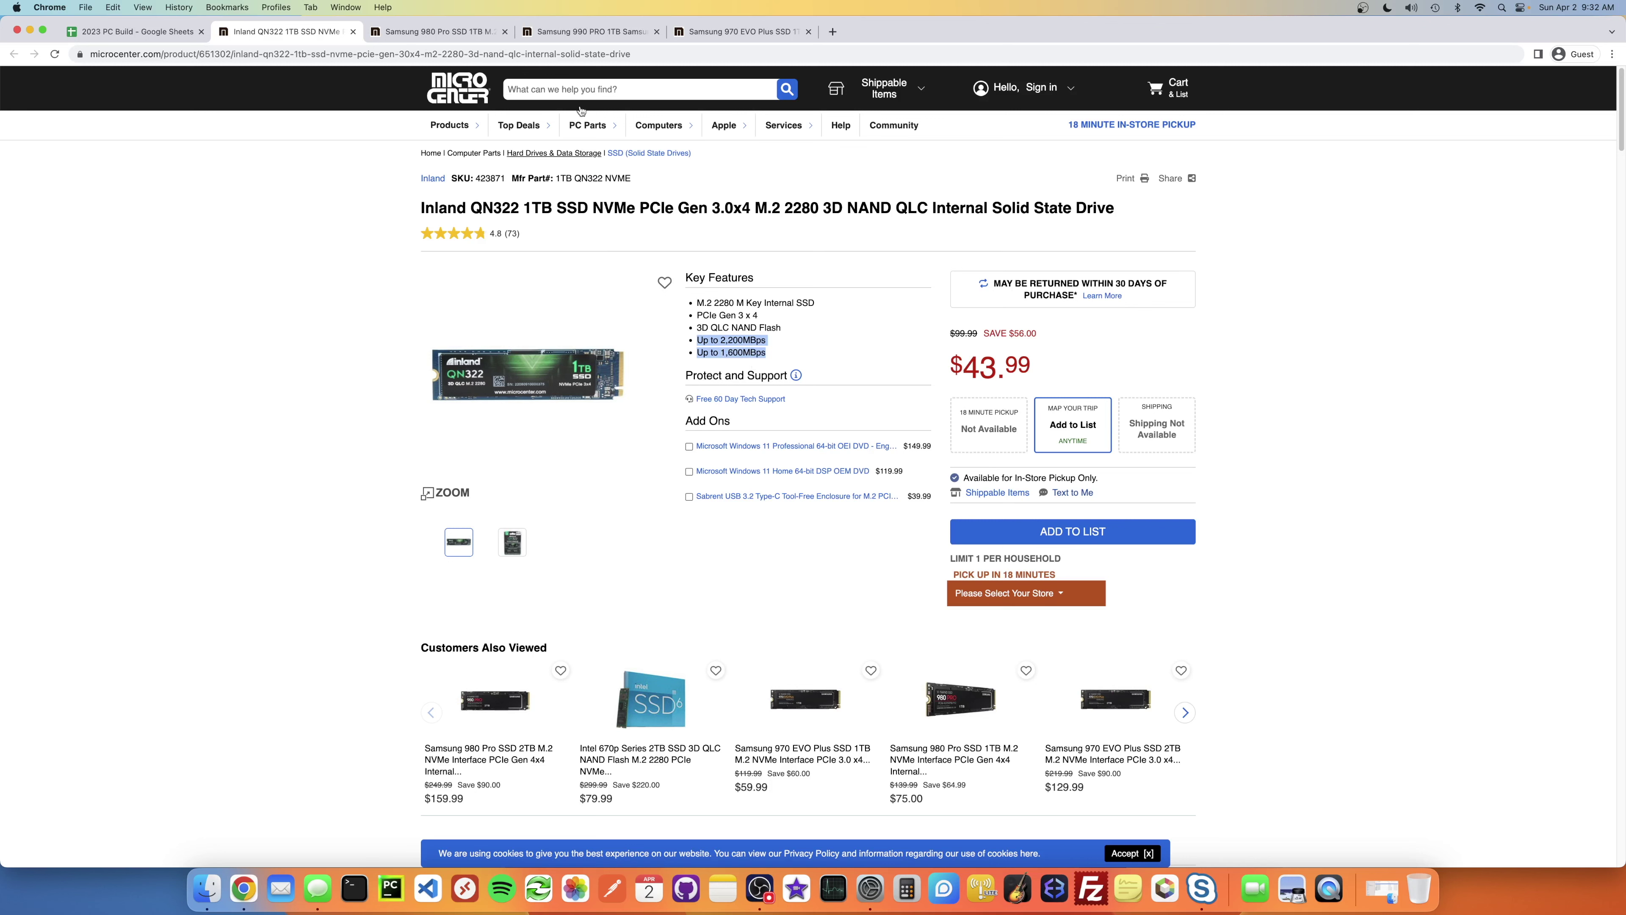
{"action": "left_click", "coordinate": [728, 39]}
{"action": "left_click_drag", "start_coordinate": [768, 373], "coordinate": [735, 335]}
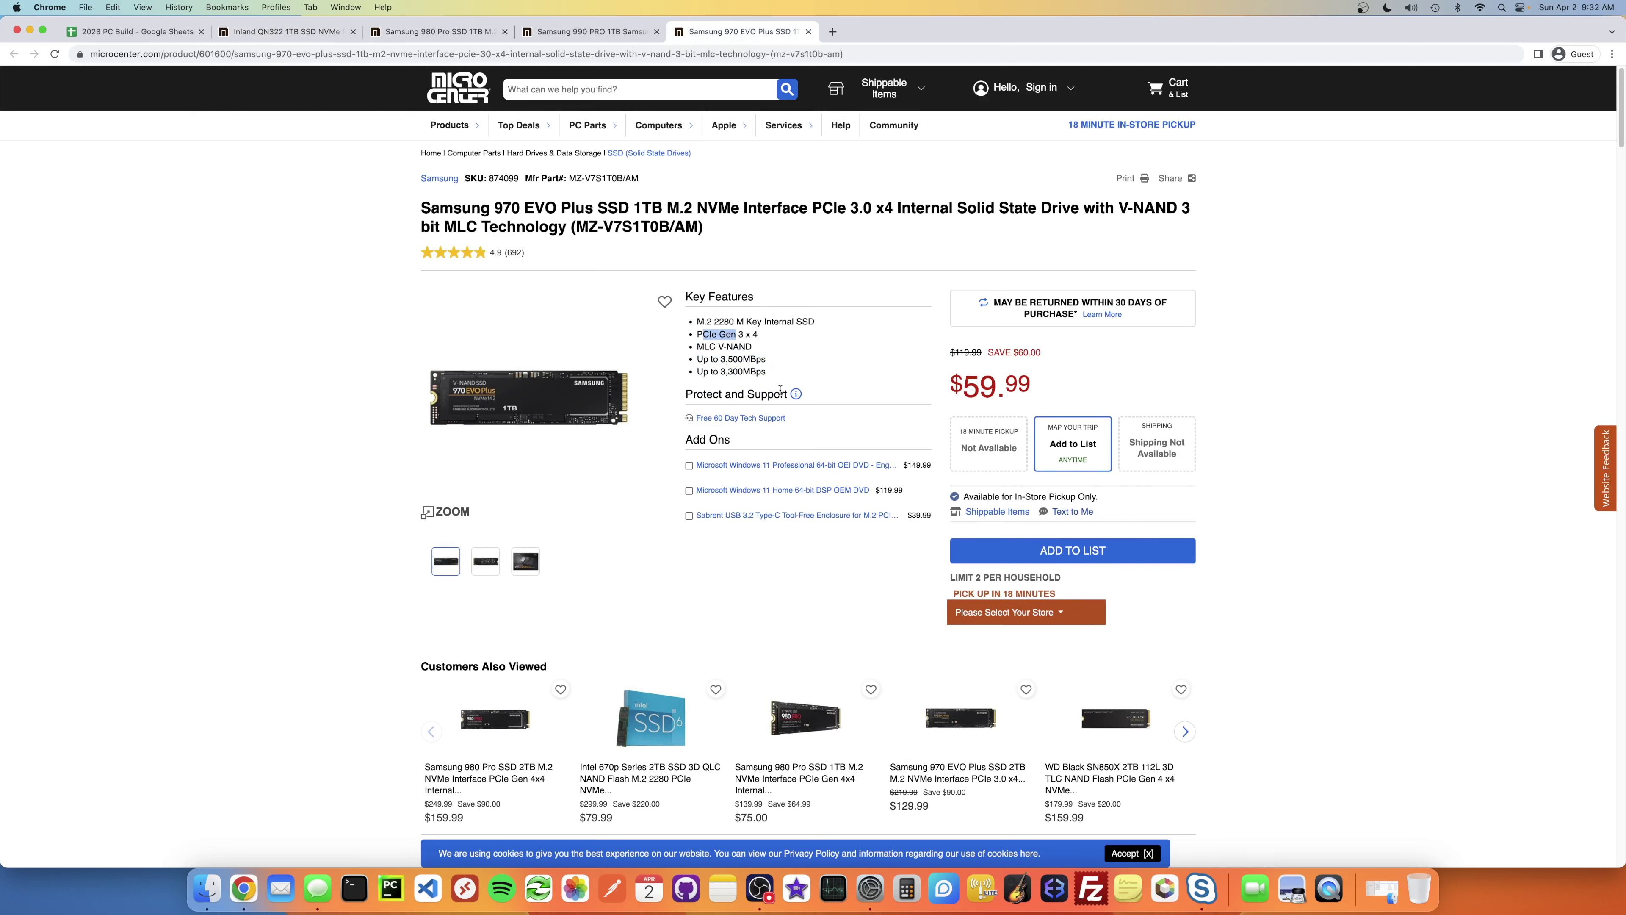
{"action": "left_click", "coordinate": [311, 32]}
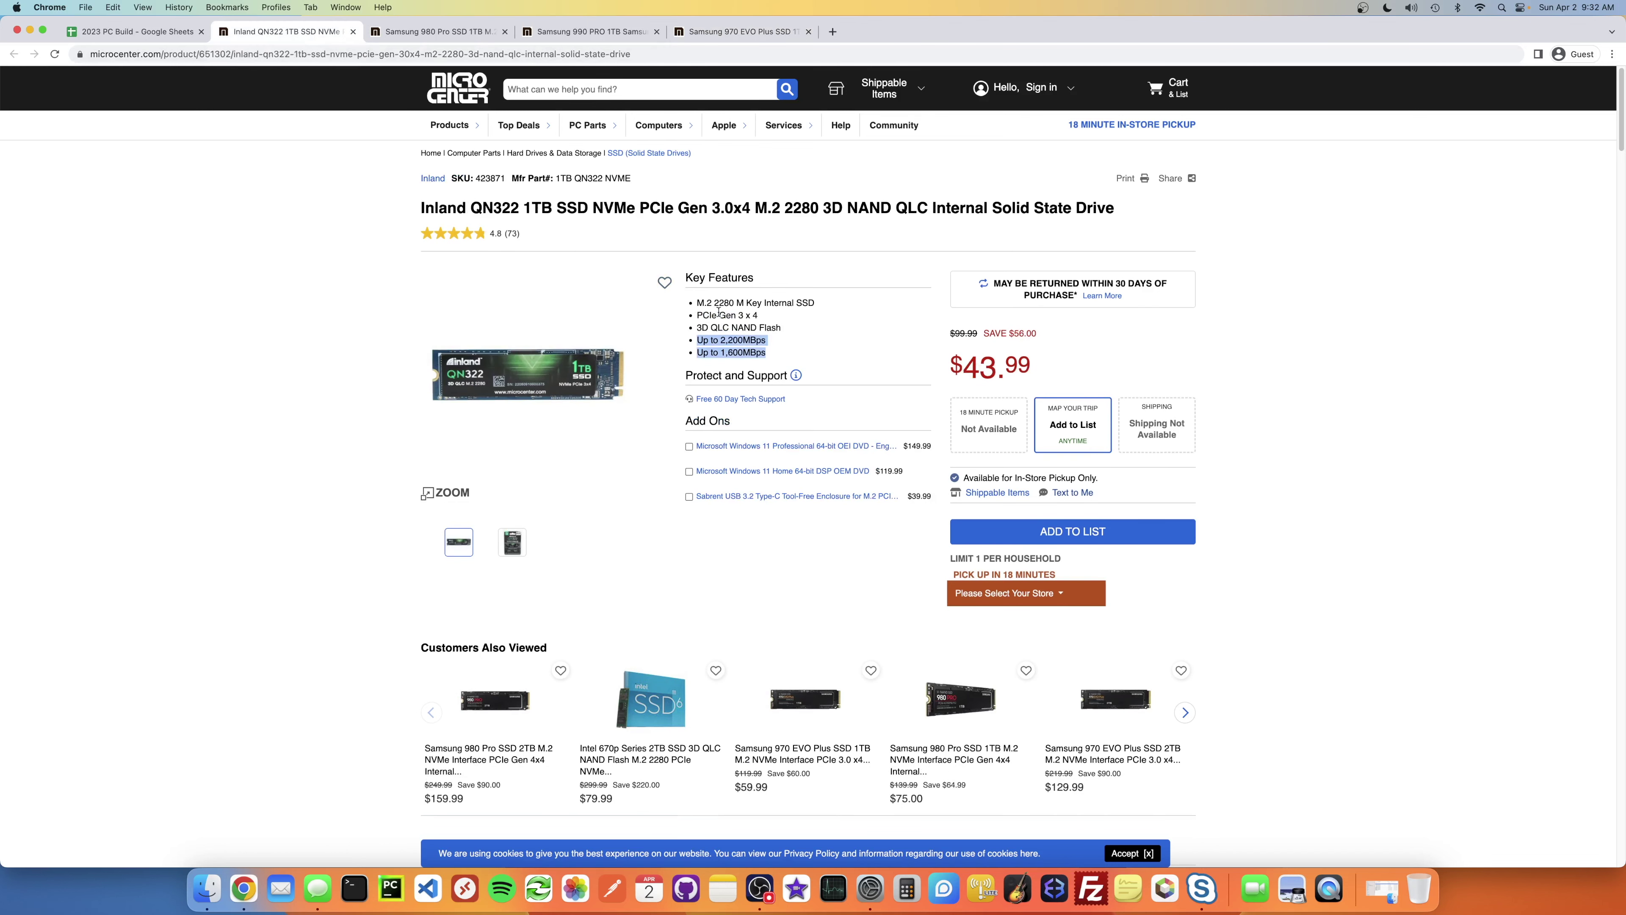
{"action": "left_click_drag", "start_coordinate": [707, 315], "coordinate": [745, 319]}
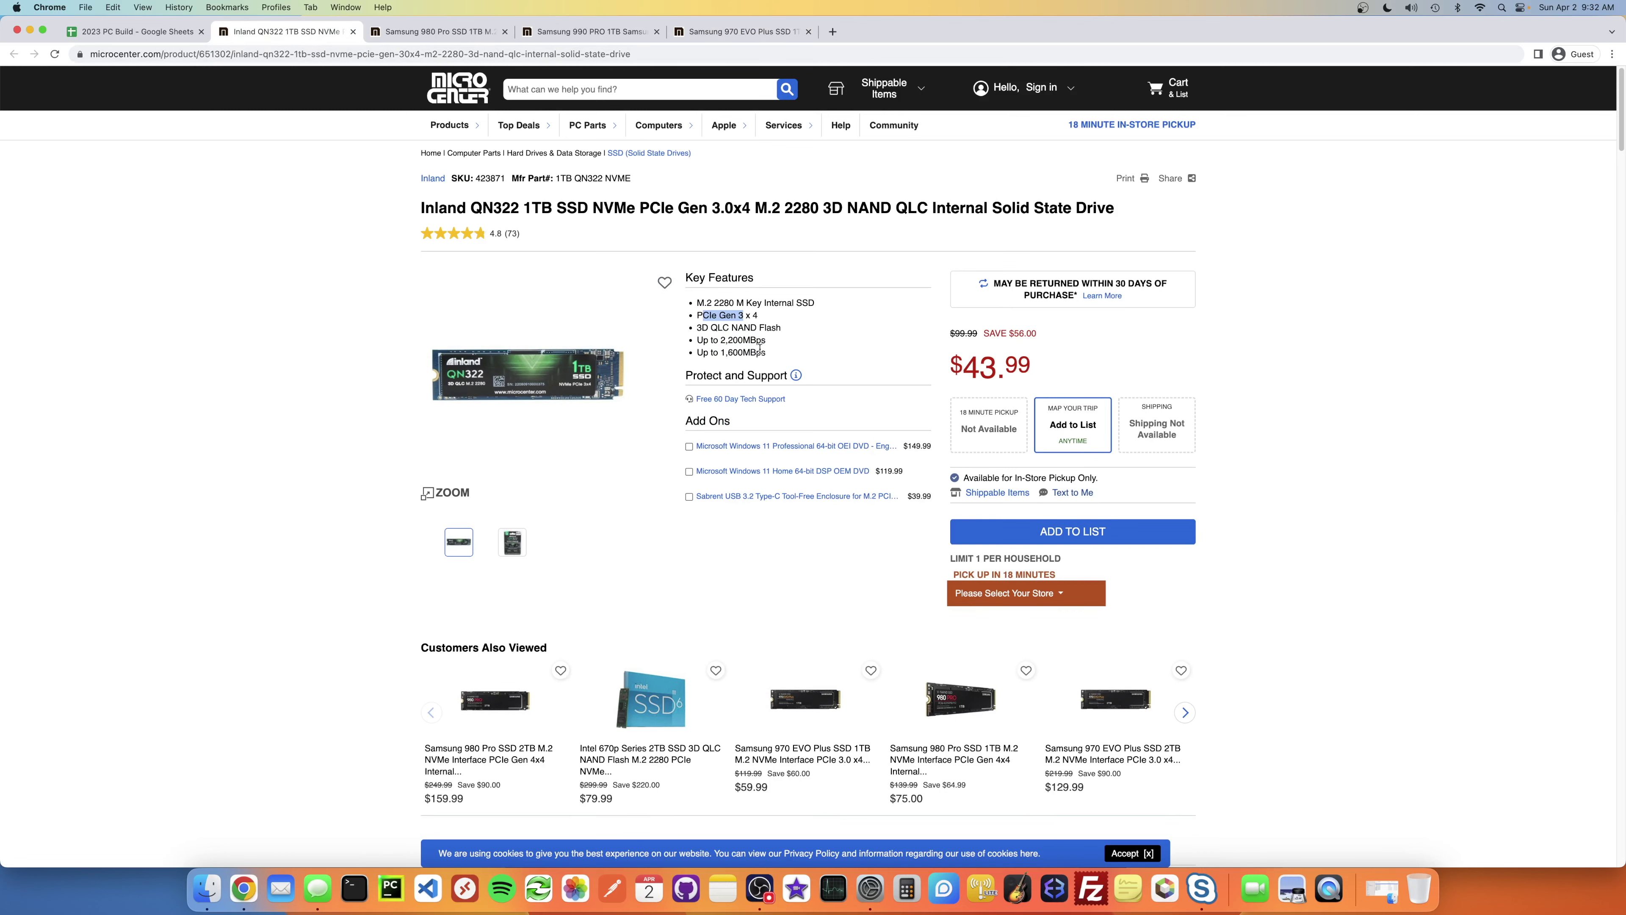
Step: Close all four hard drive store pages and return to the 2023 PC Build spreadsheet
{"action": "middle_click", "coordinate": [322, 32]}
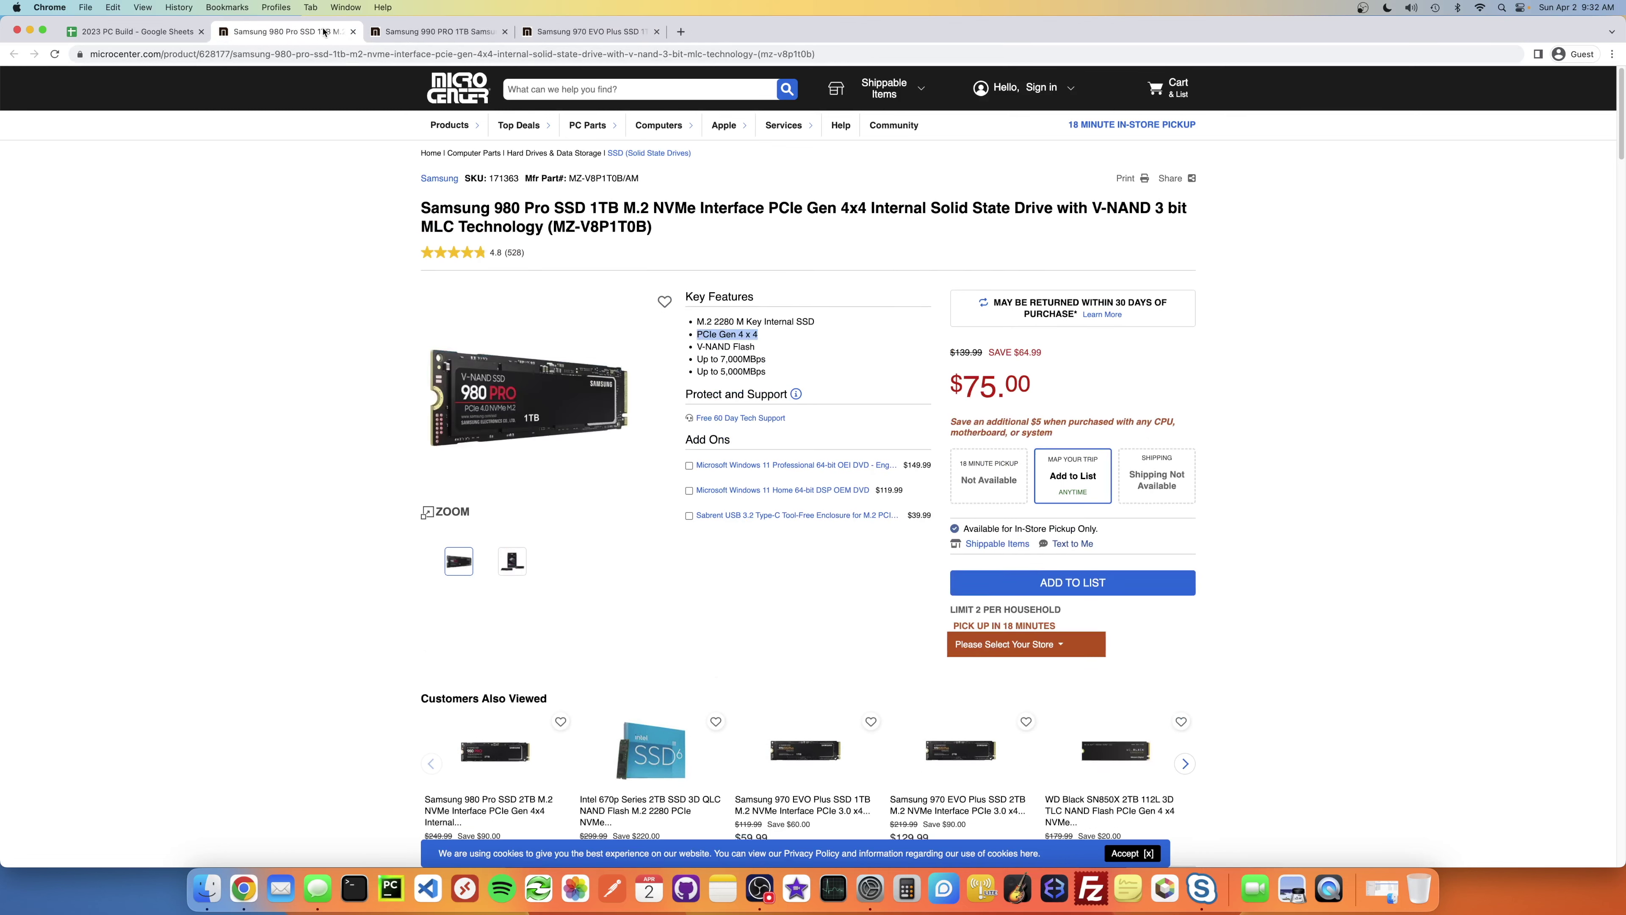
{"action": "middle_click", "coordinate": [321, 32]}
{"action": "middle_click", "coordinate": [322, 32]}
{"action": "middle_click", "coordinate": [322, 32]}
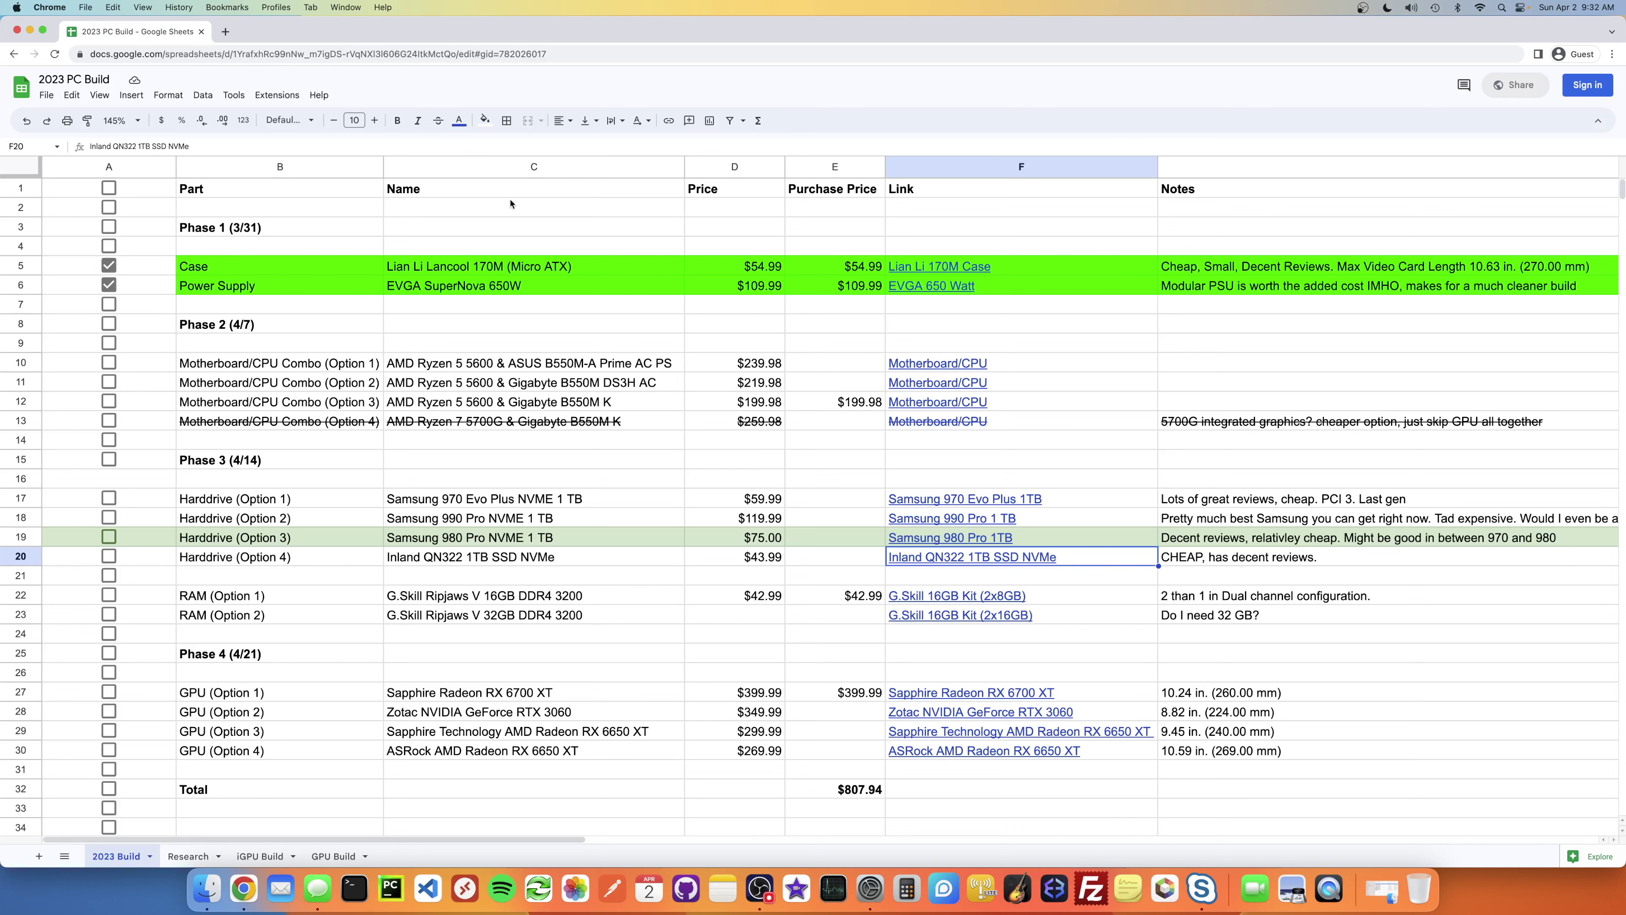
{"action": "left_click", "coordinate": [726, 542]}
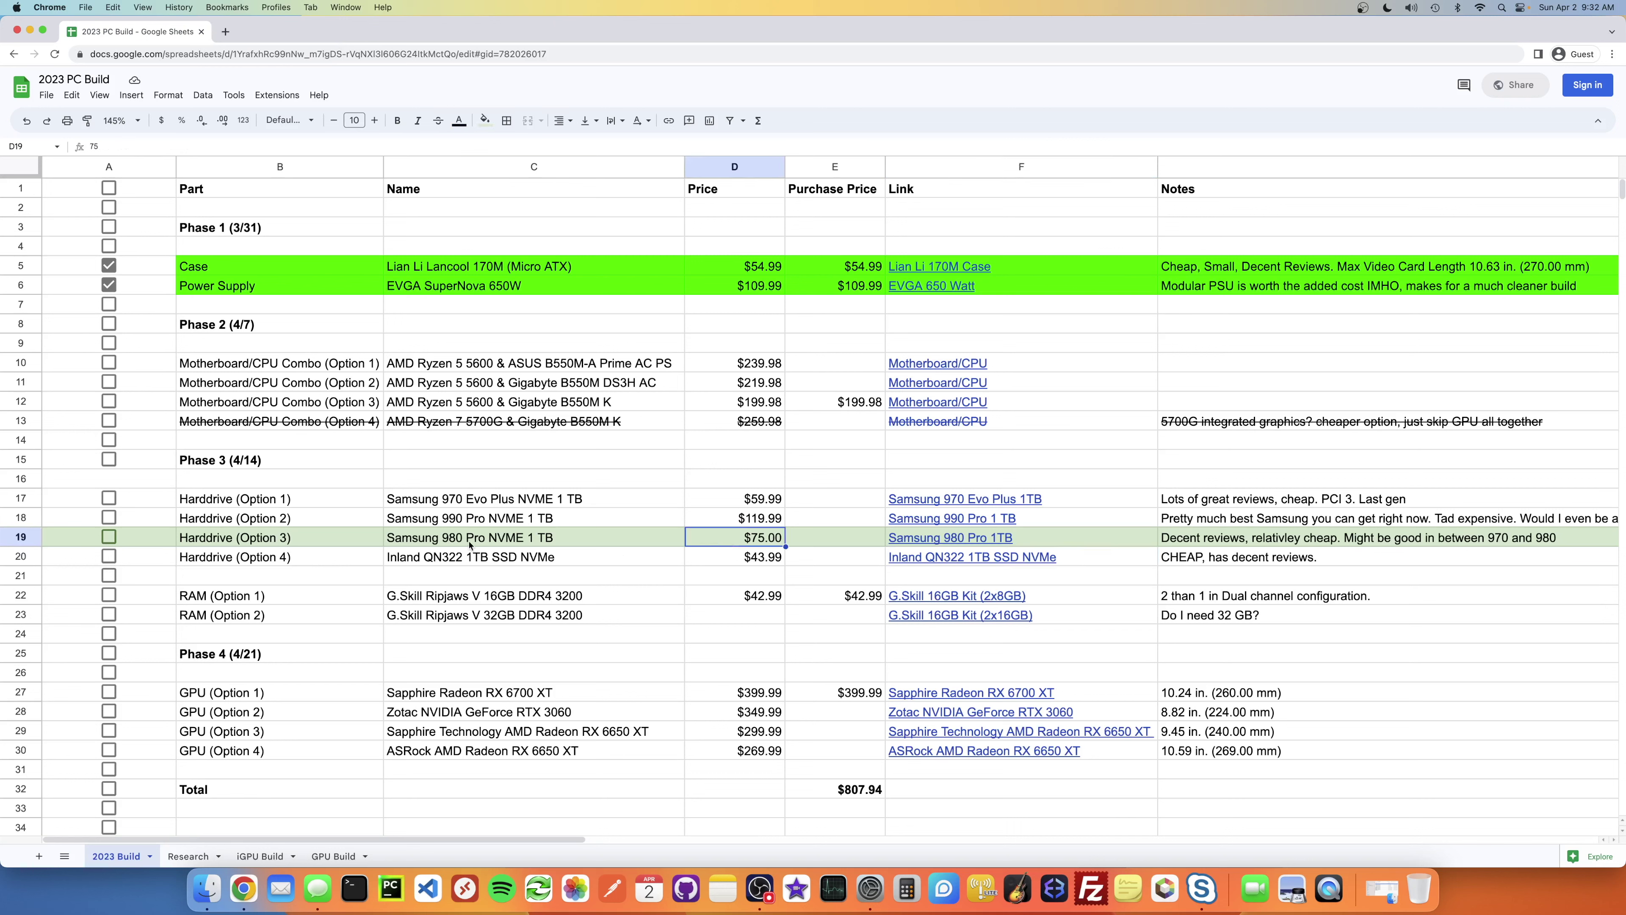
{"action": "key", "text": "Up"}
{"action": "key", "text": "Left"}
{"action": "key", "text": "Return"}
{"action": "key", "text": "super+a"}
{"action": "key", "text": "Return"}
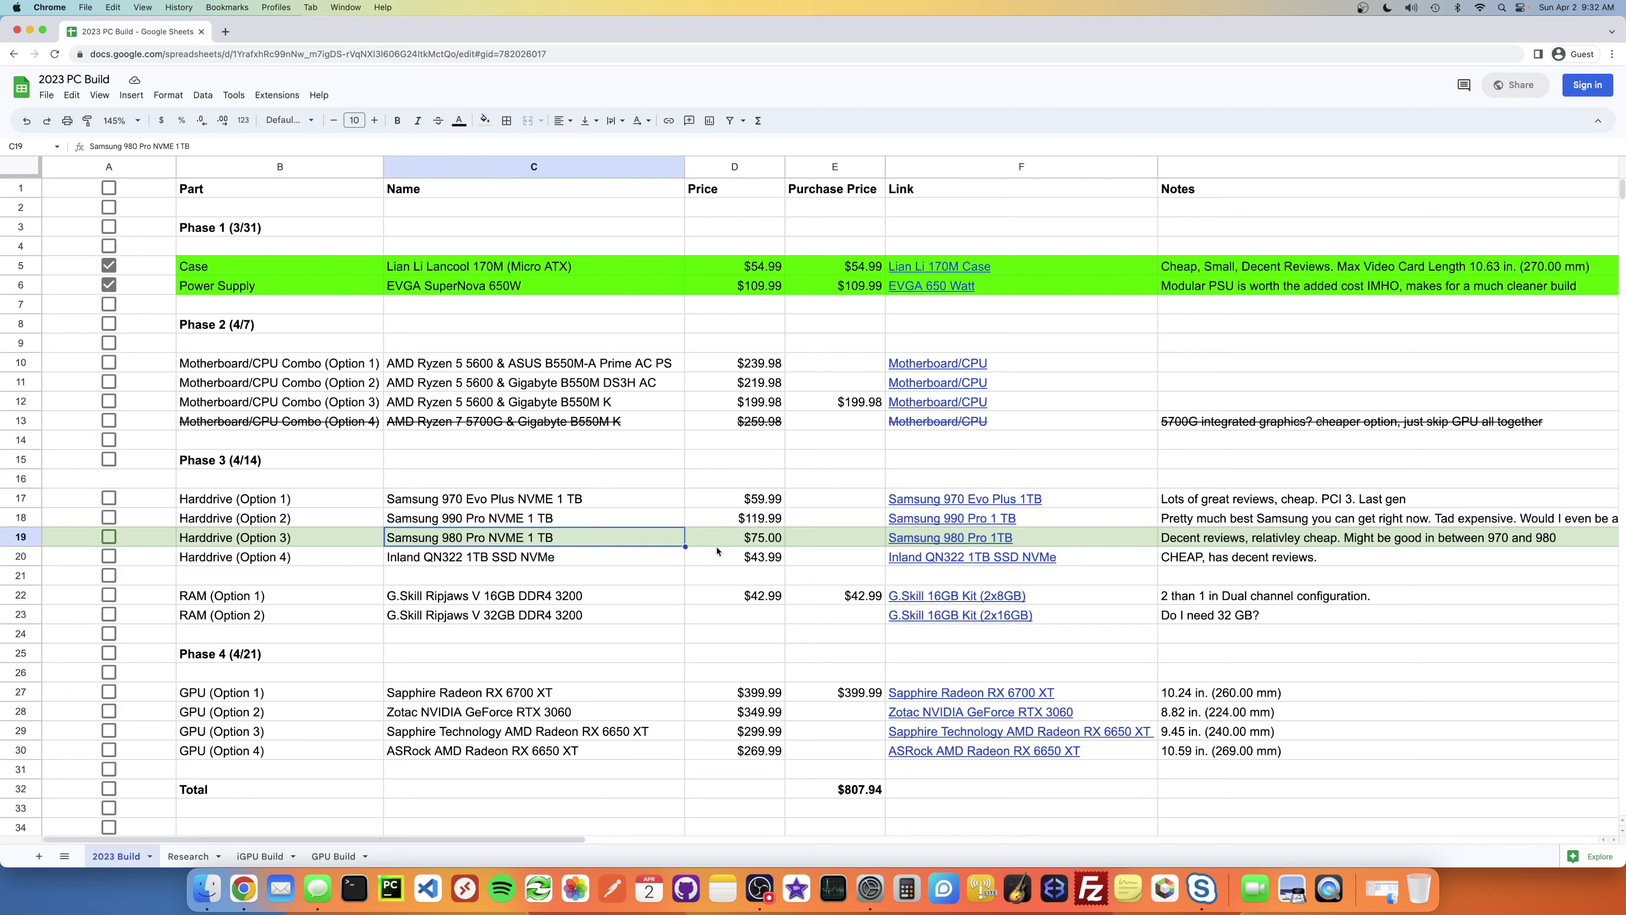
Step: Clear the purchase price of RAM (Option 1) and enter 75 as the purchase price of the Samsung 980 Pro
{"action": "left_click", "coordinate": [865, 597]}
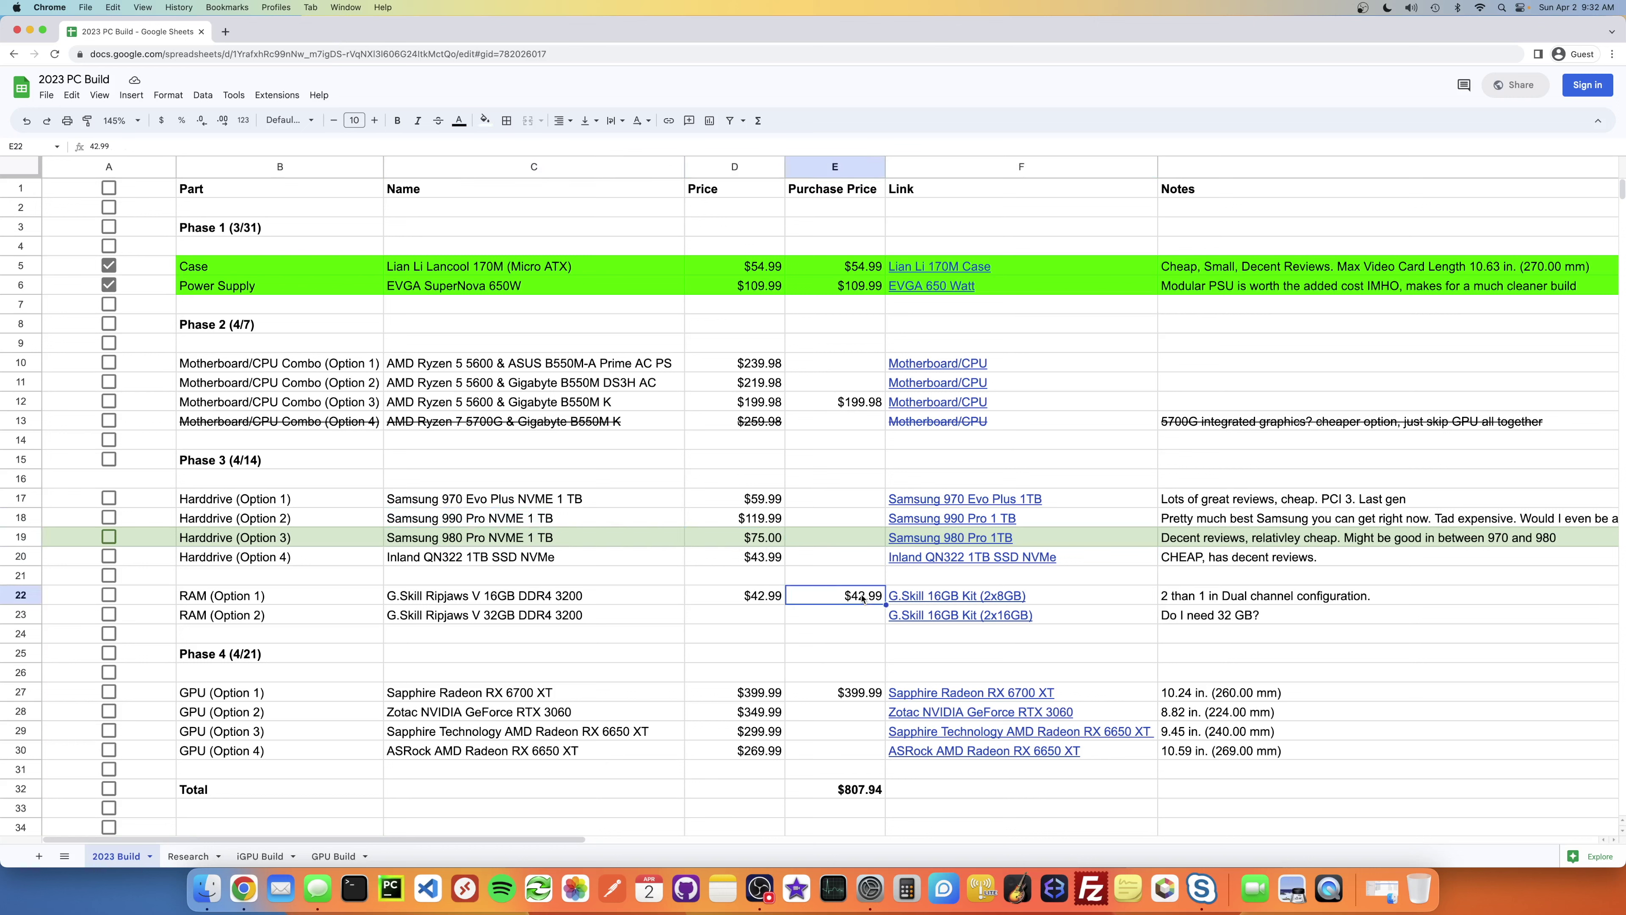
{"action": "key", "text": "Delete"}
{"action": "double_click", "coordinate": [864, 543]}
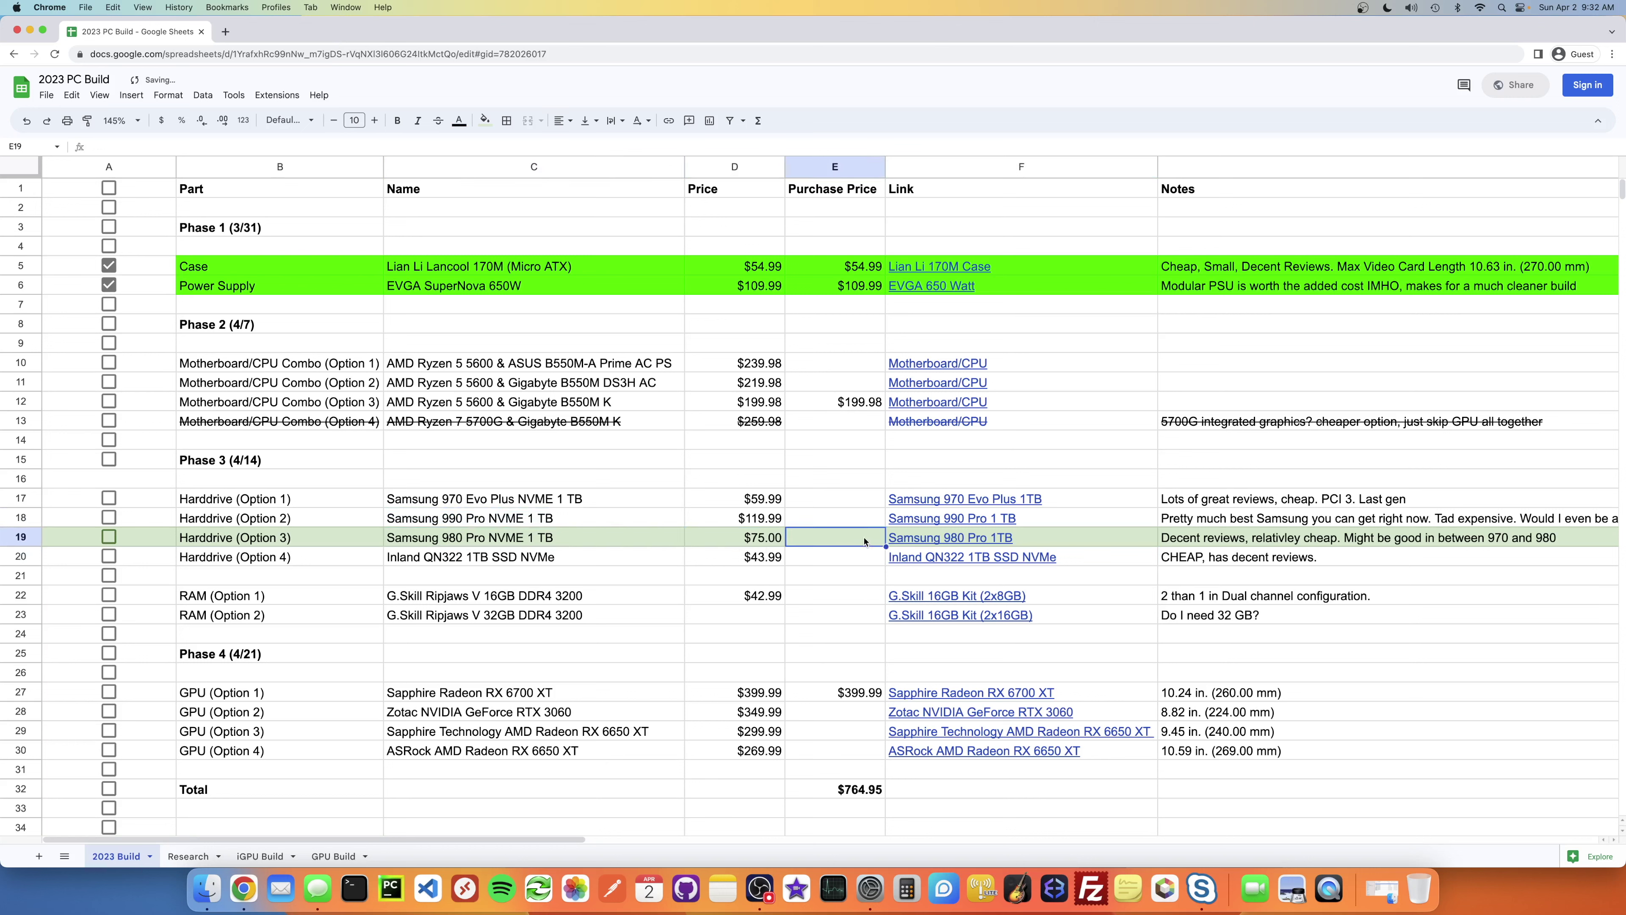
{"action": "type", "text": "75"}
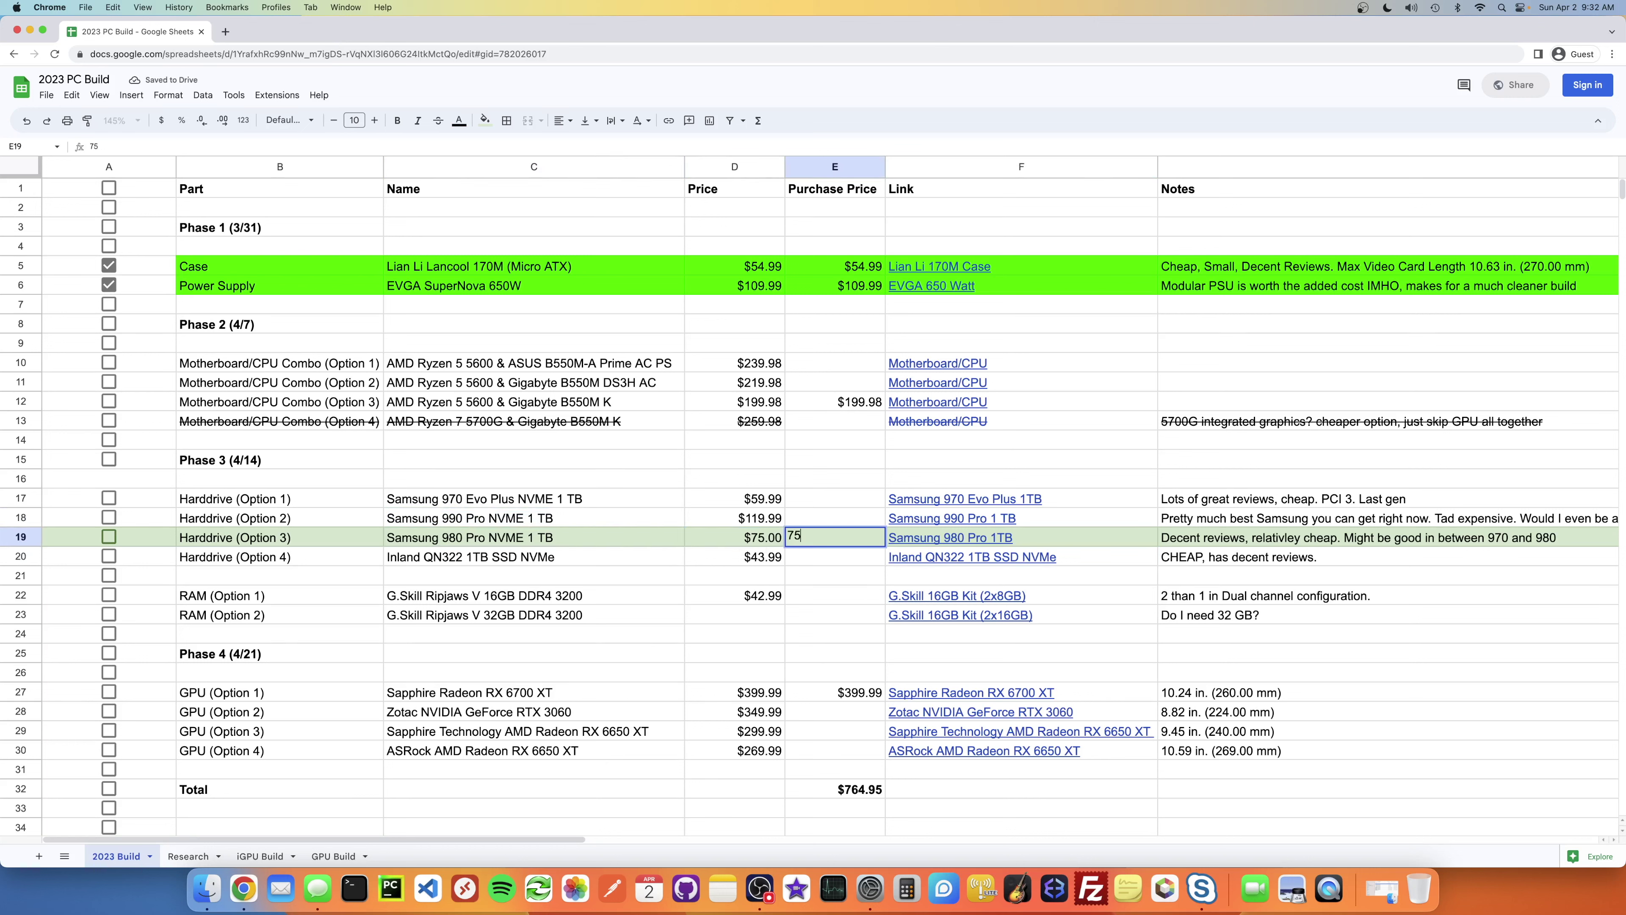
{"action": "key", "text": "Return"}
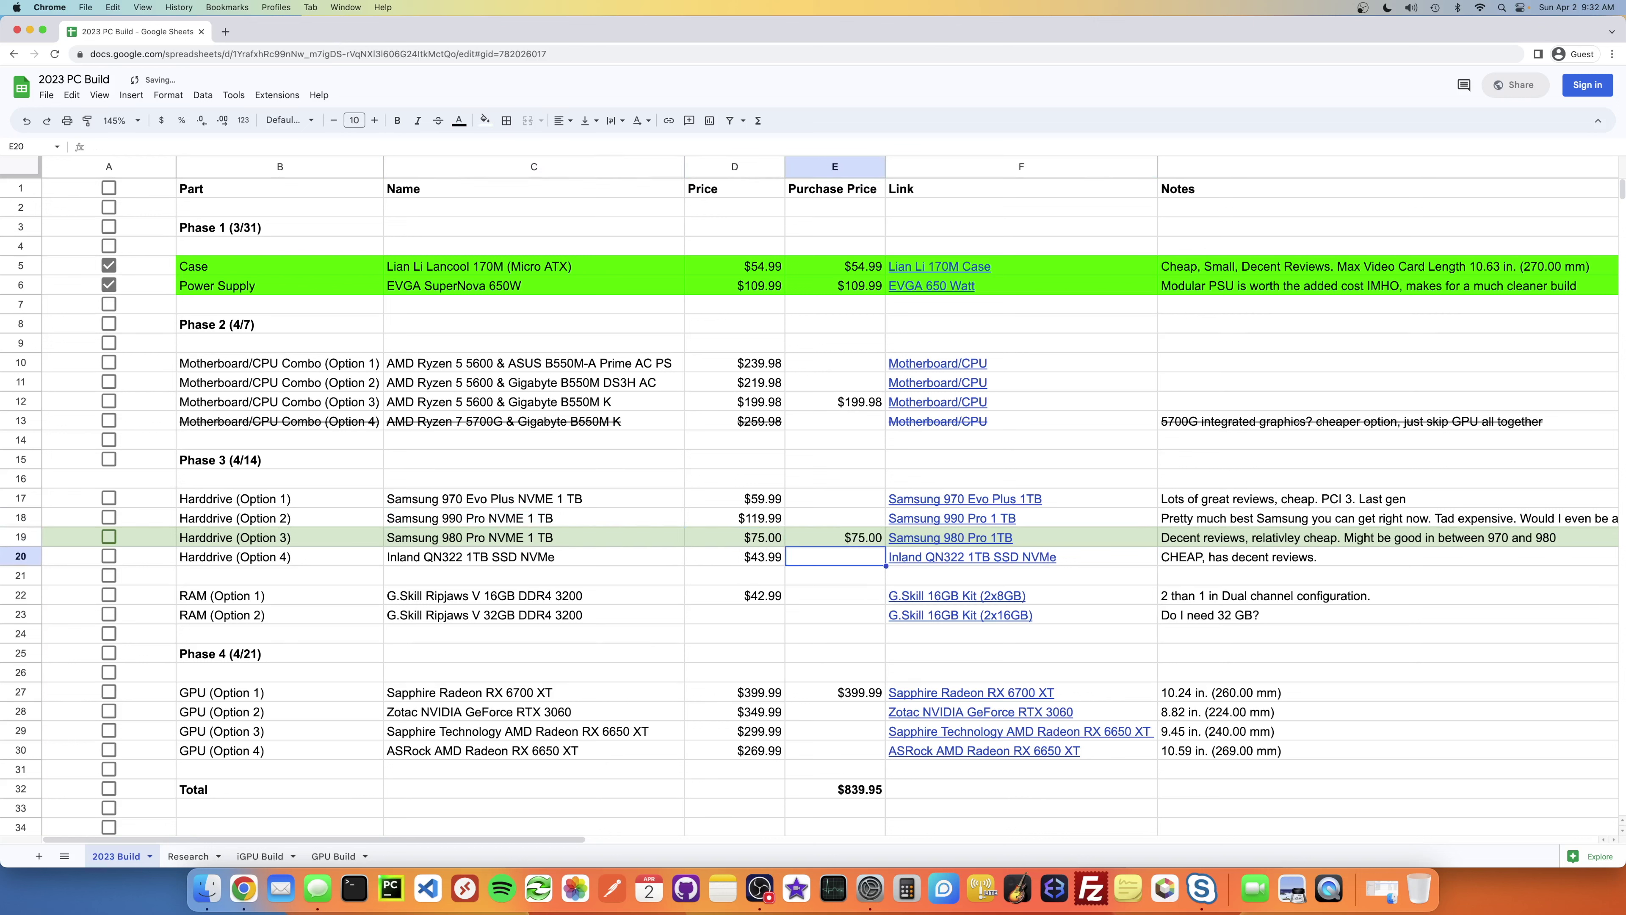
Step: Reopen the Samsung 980 Pro store page, close it, and select the RAM (Option 1) cell in the spreadsheet
{"action": "left_click", "coordinate": [970, 541]}
{"action": "left_click", "coordinate": [983, 566]}
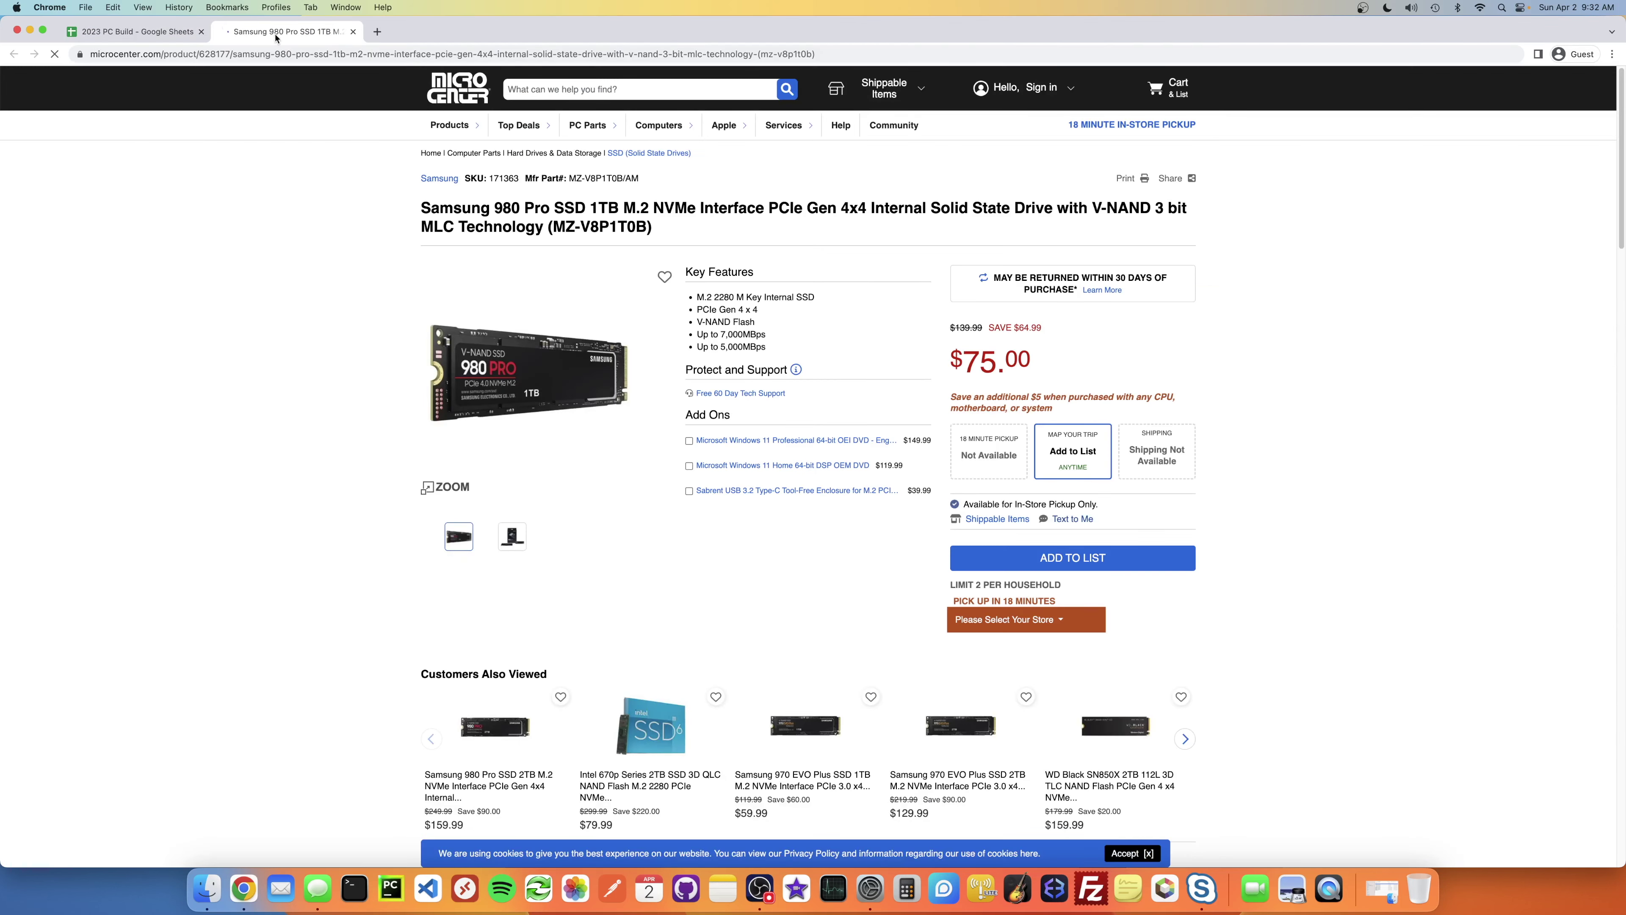
{"action": "key", "text": "super+w"}
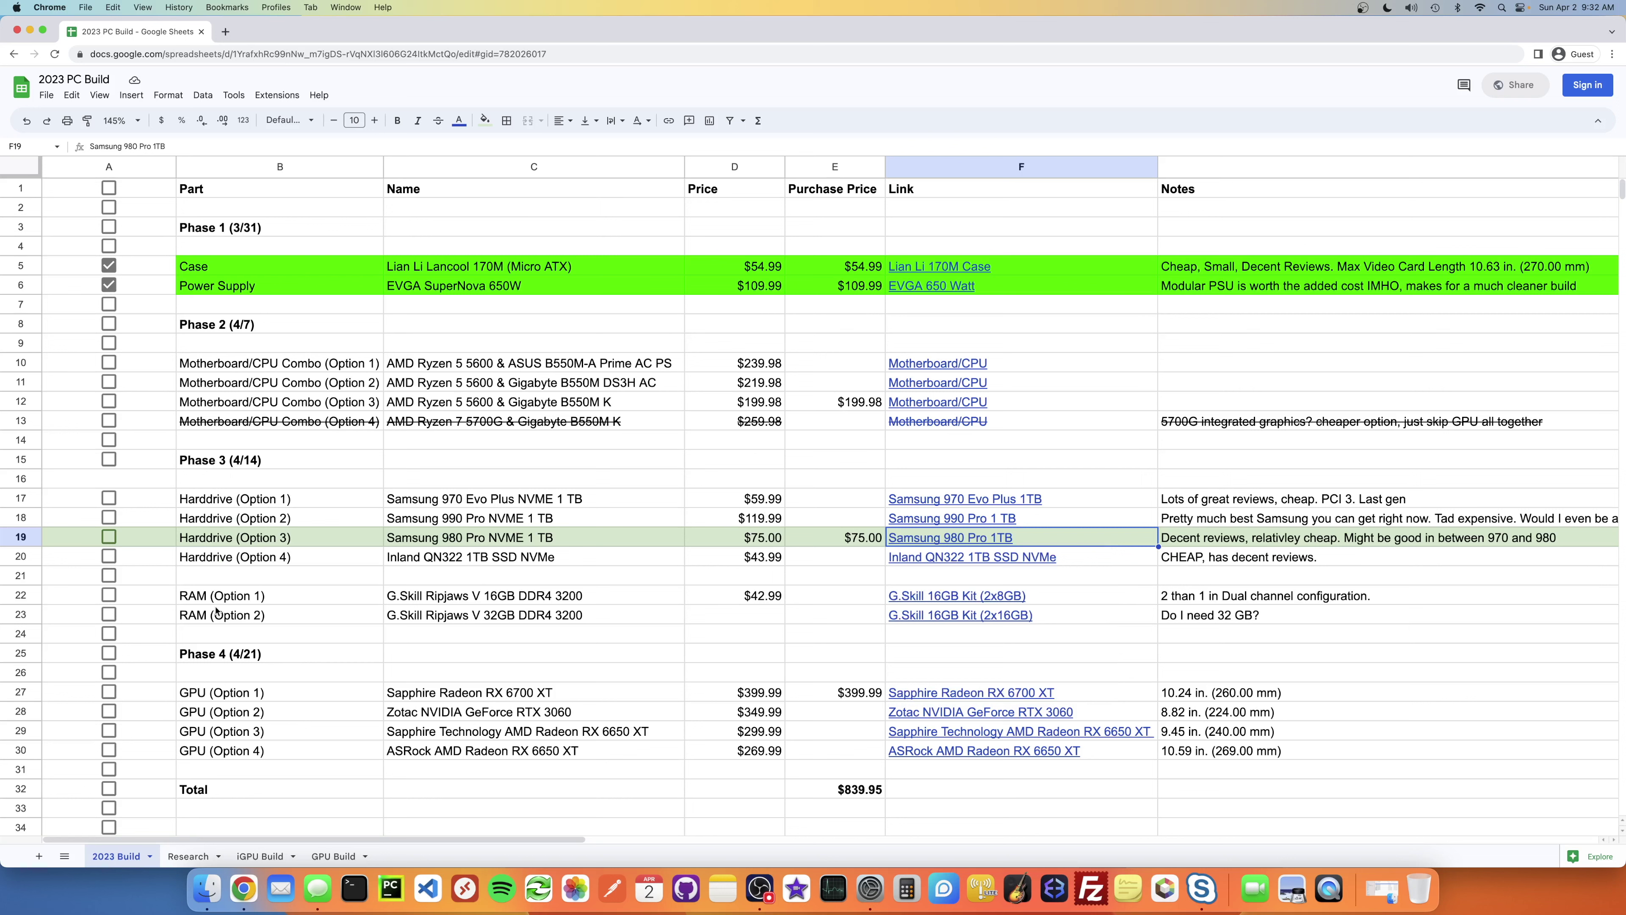
{"action": "left_click", "coordinate": [261, 594]}
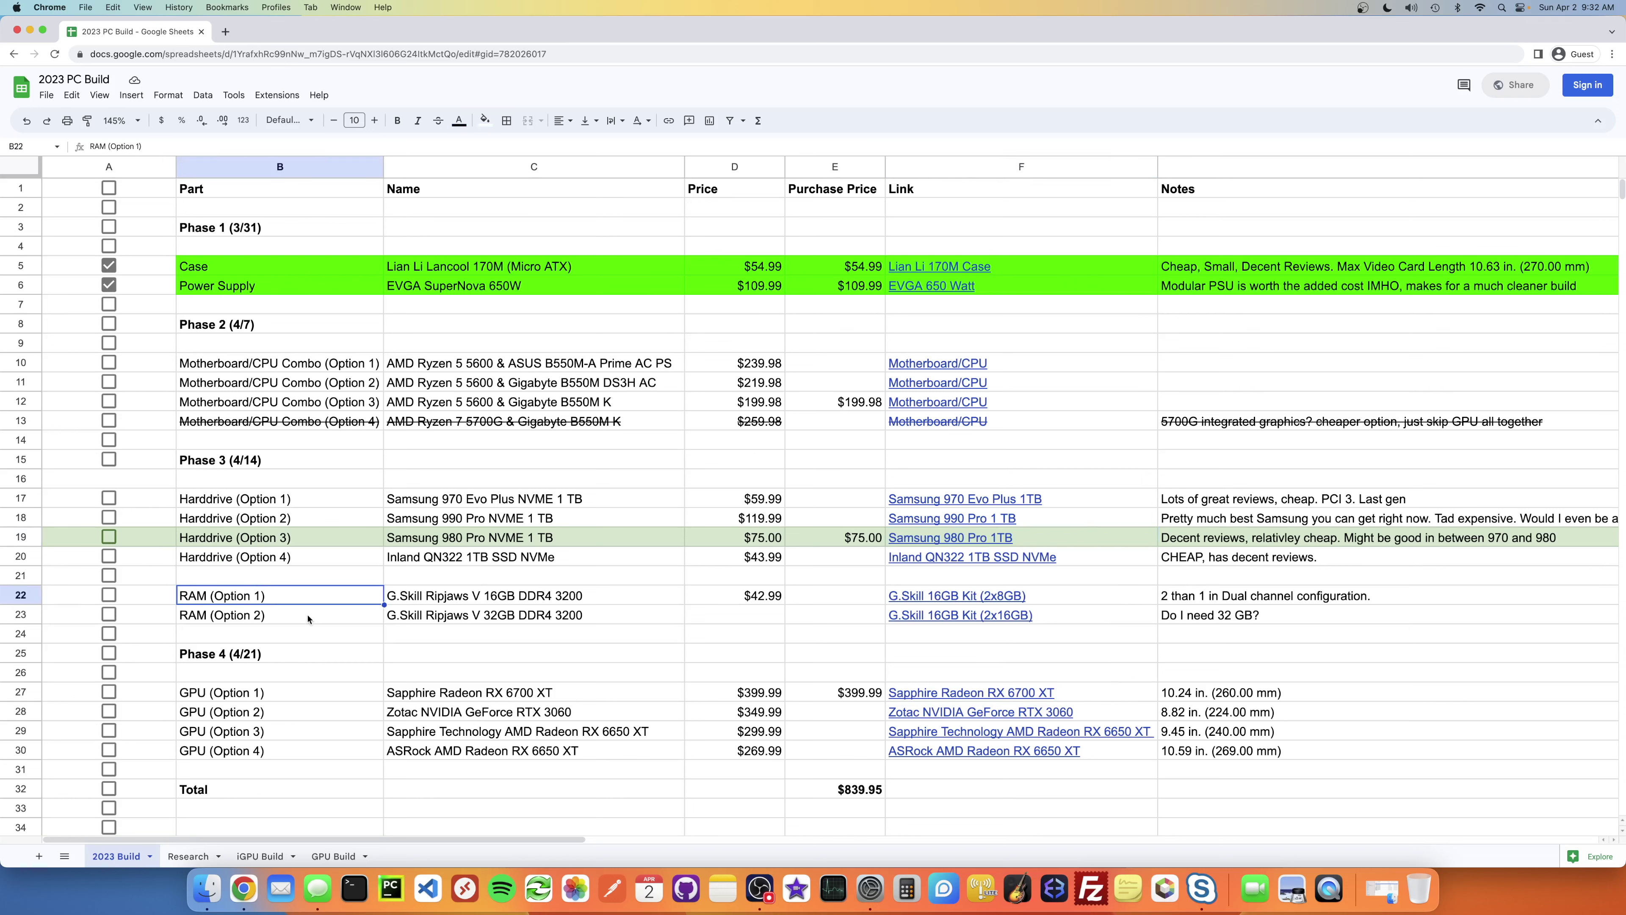
Step: Open the store page linked for the G.Skill 16GB (2x8GB) kit, return to the spreadsheet and review the notes for both RAM options
{"action": "left_click", "coordinate": [924, 596]}
{"action": "left_click", "coordinate": [965, 622]}
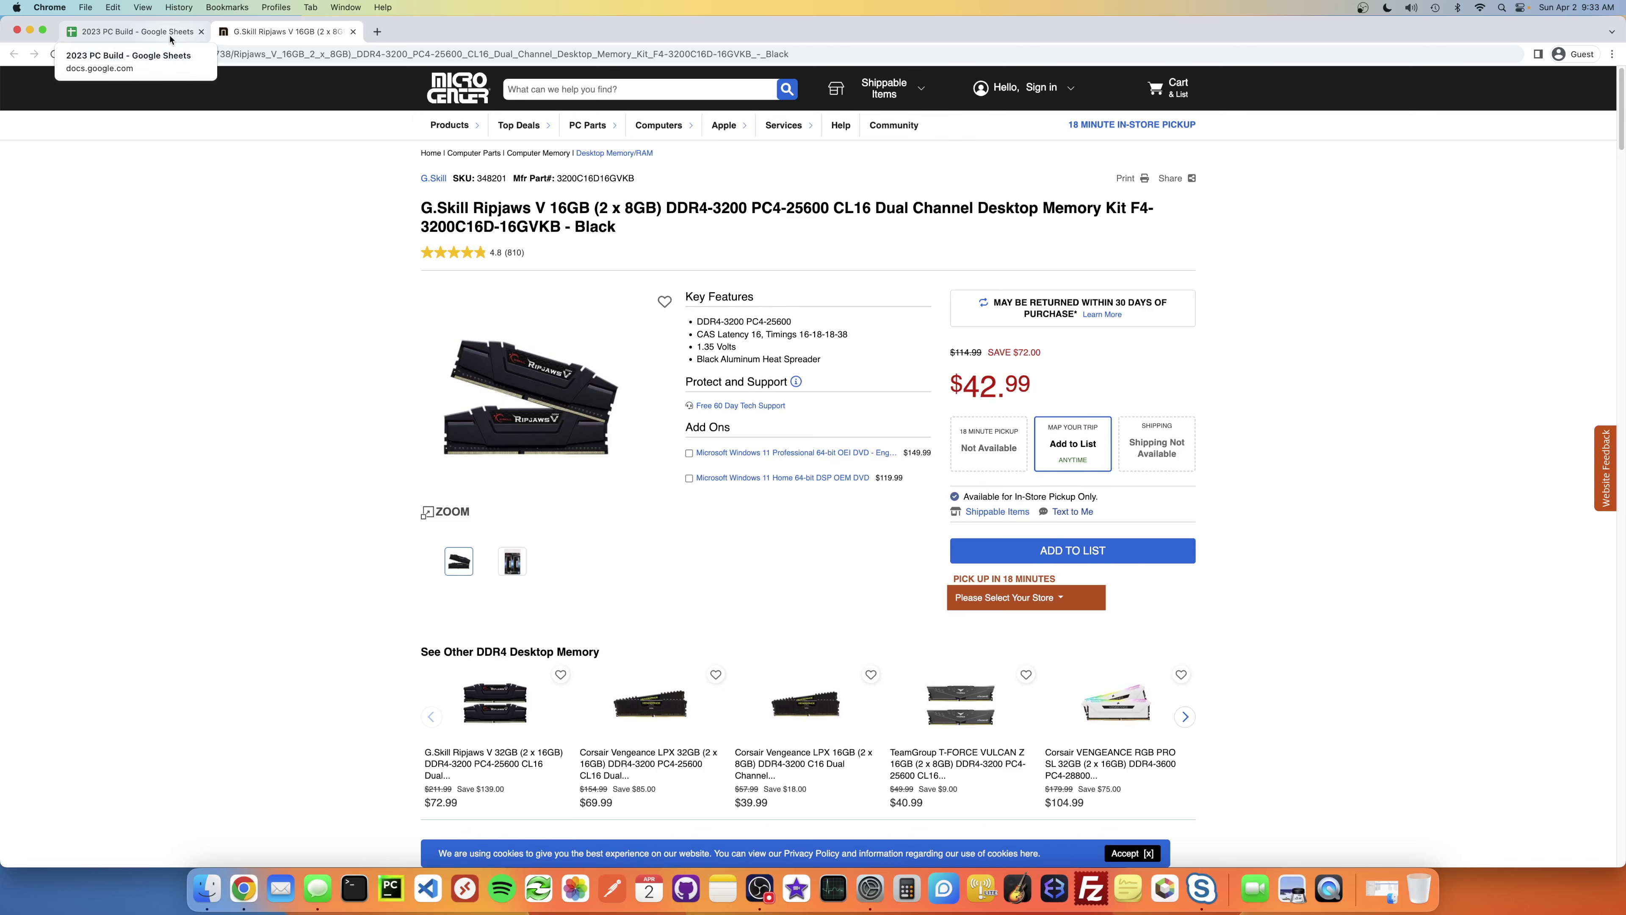
{"action": "left_click", "coordinate": [170, 39]}
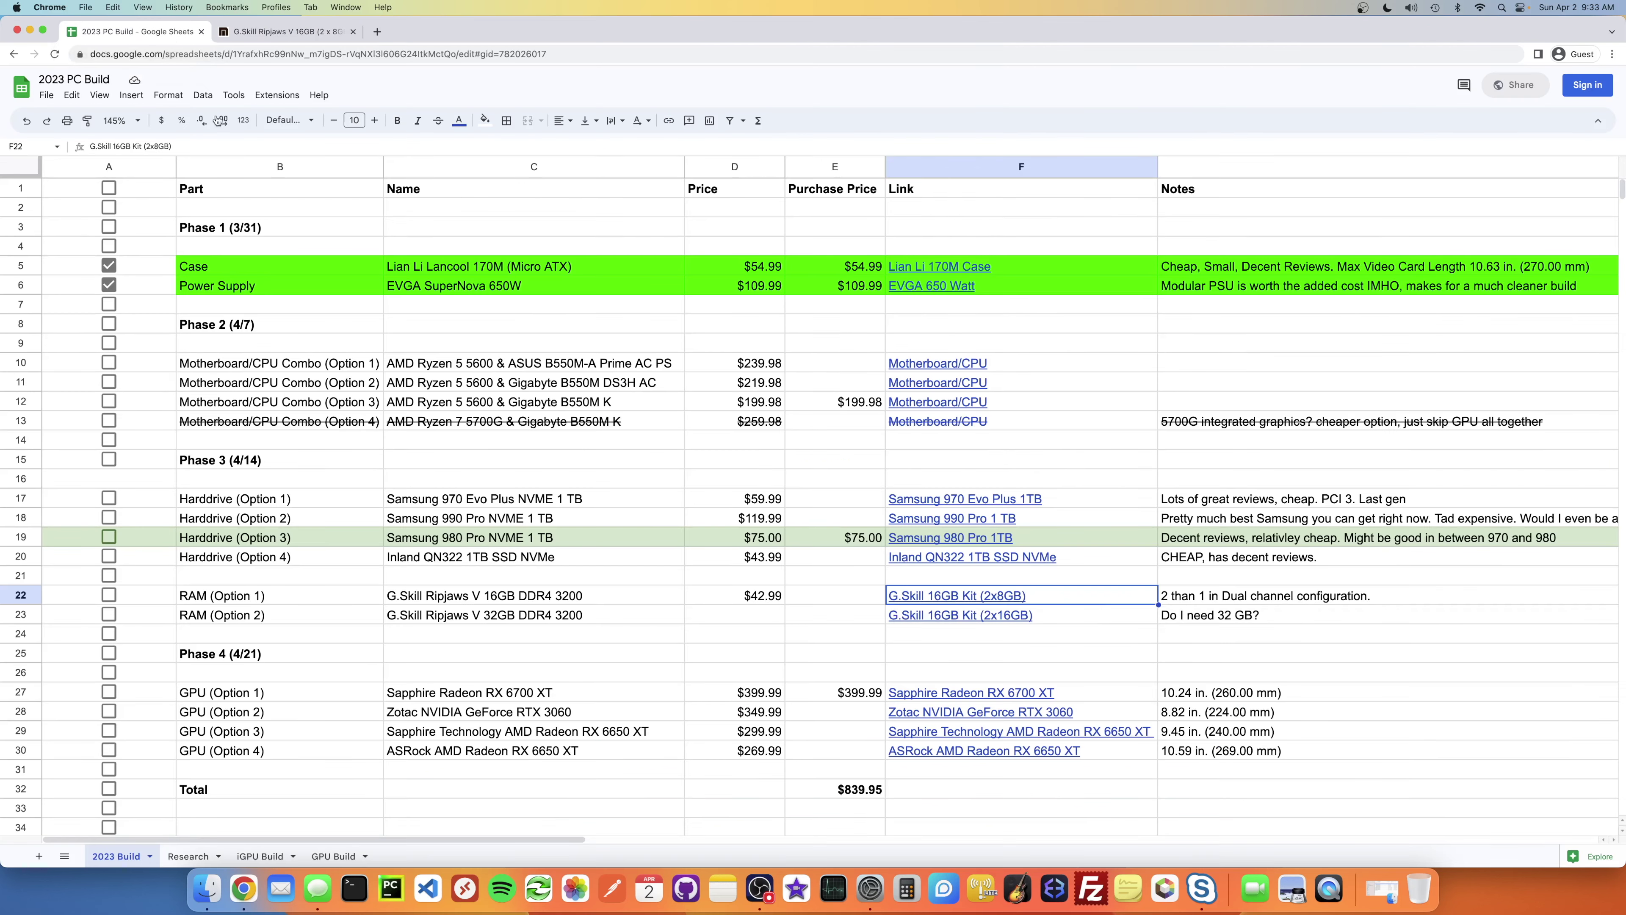
{"action": "left_click", "coordinate": [1249, 602]}
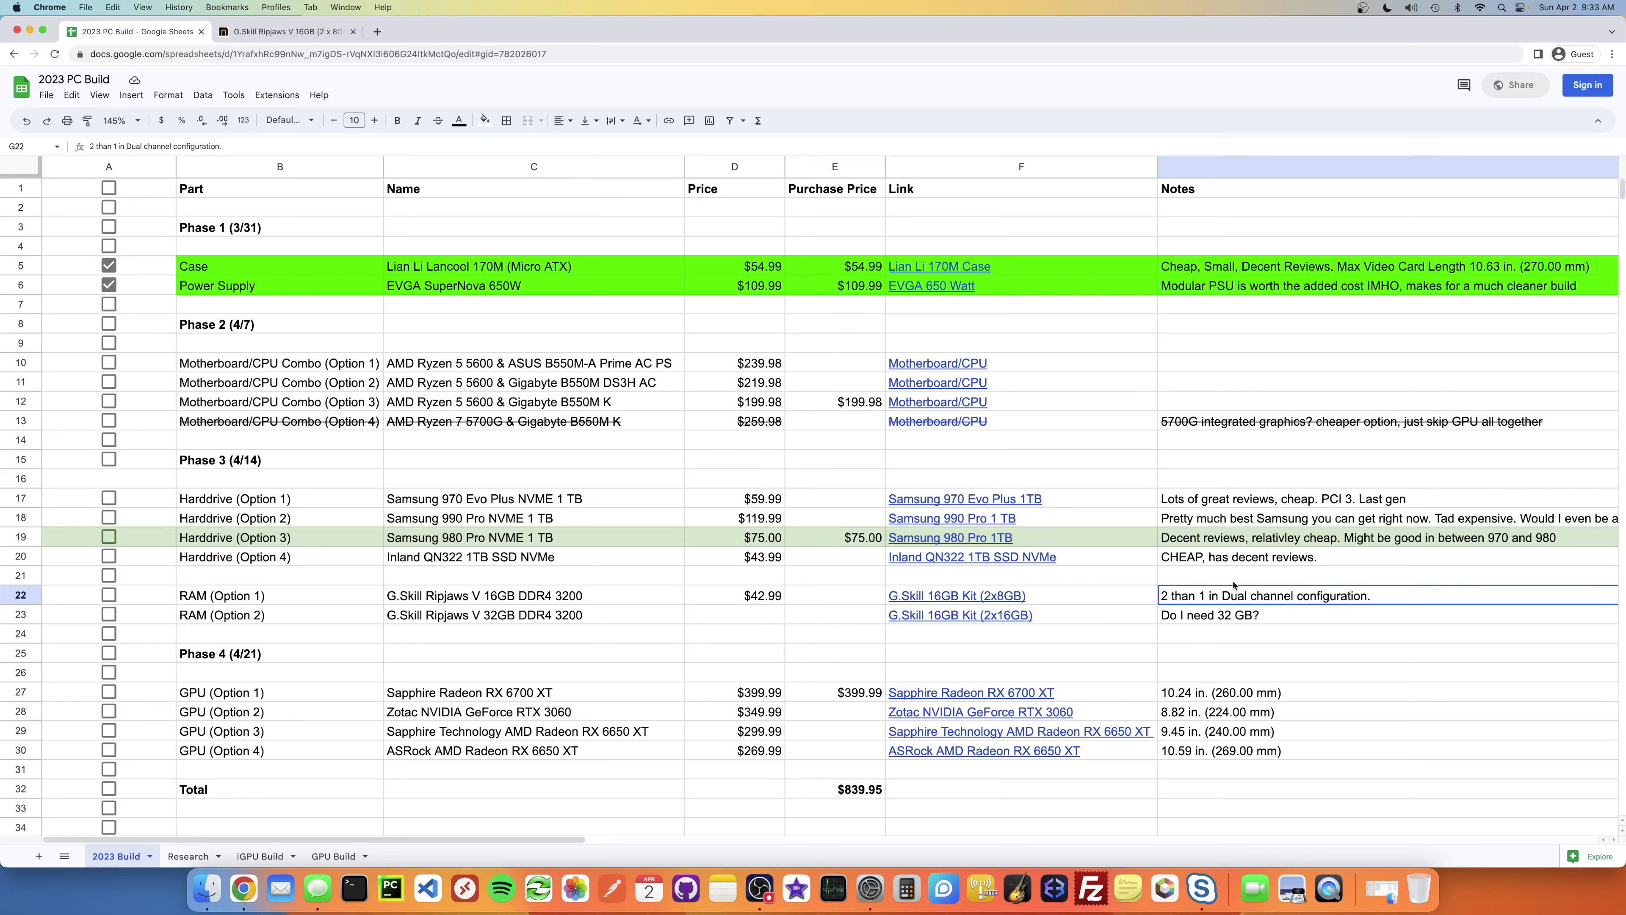
{"action": "double_click", "coordinate": [1225, 600]}
{"action": "left_click", "coordinate": [1217, 619]}
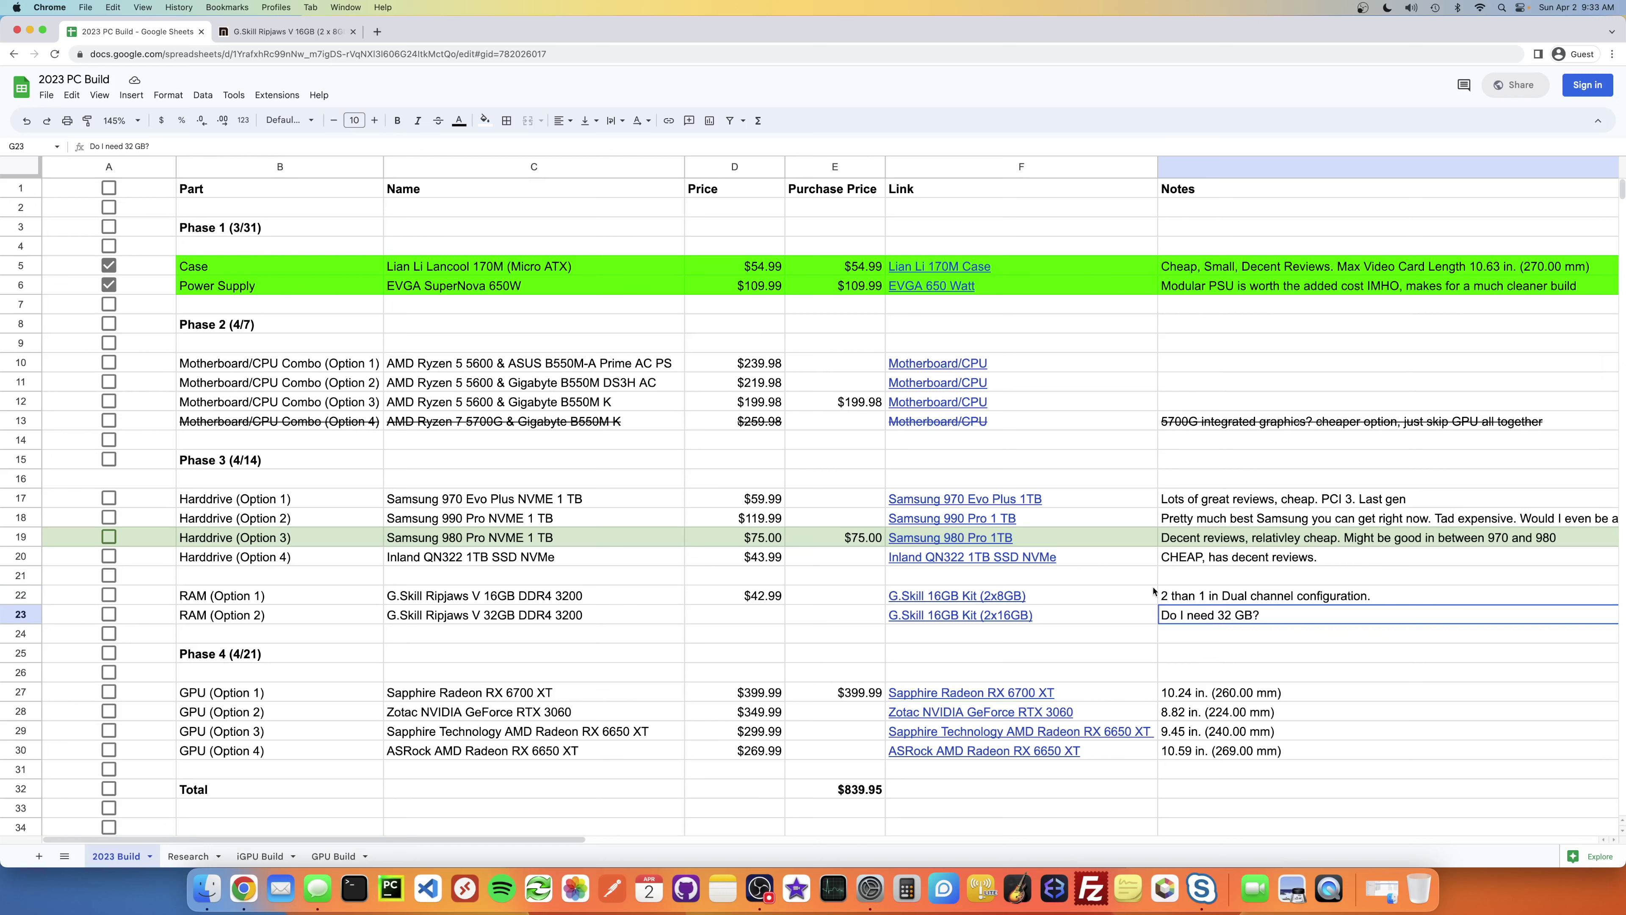
Step: Check the store page linked for RAM (Option 2) and enter 72.99 as that option's price in the spreadsheet
{"action": "mouse_move", "coordinate": [999, 615]}
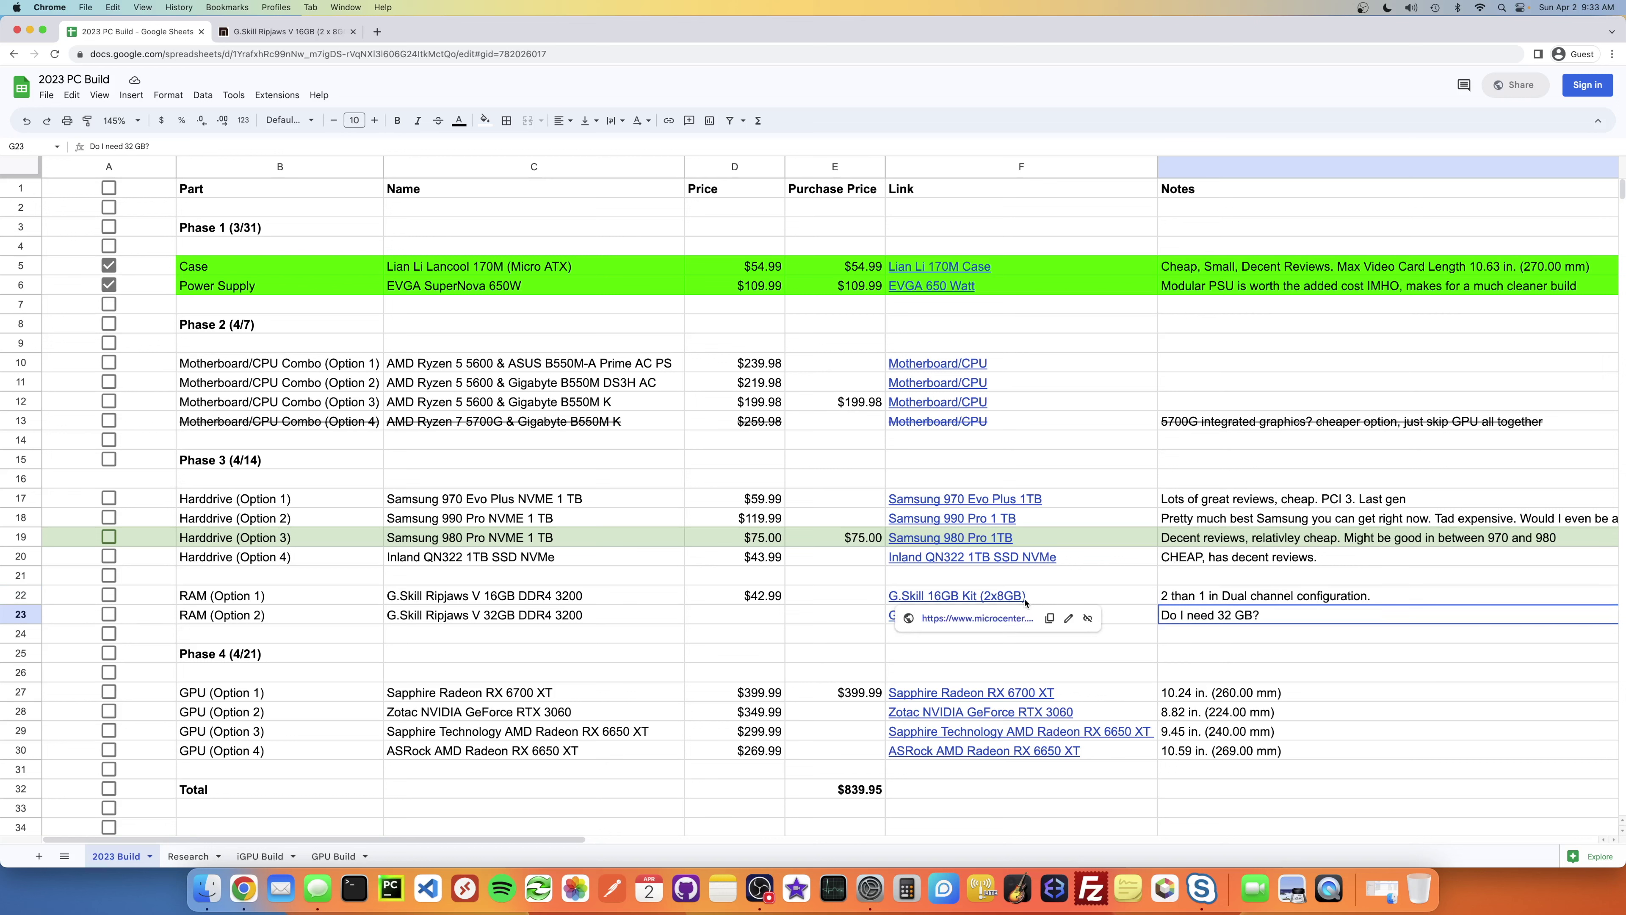
{"action": "left_click", "coordinate": [967, 655]}
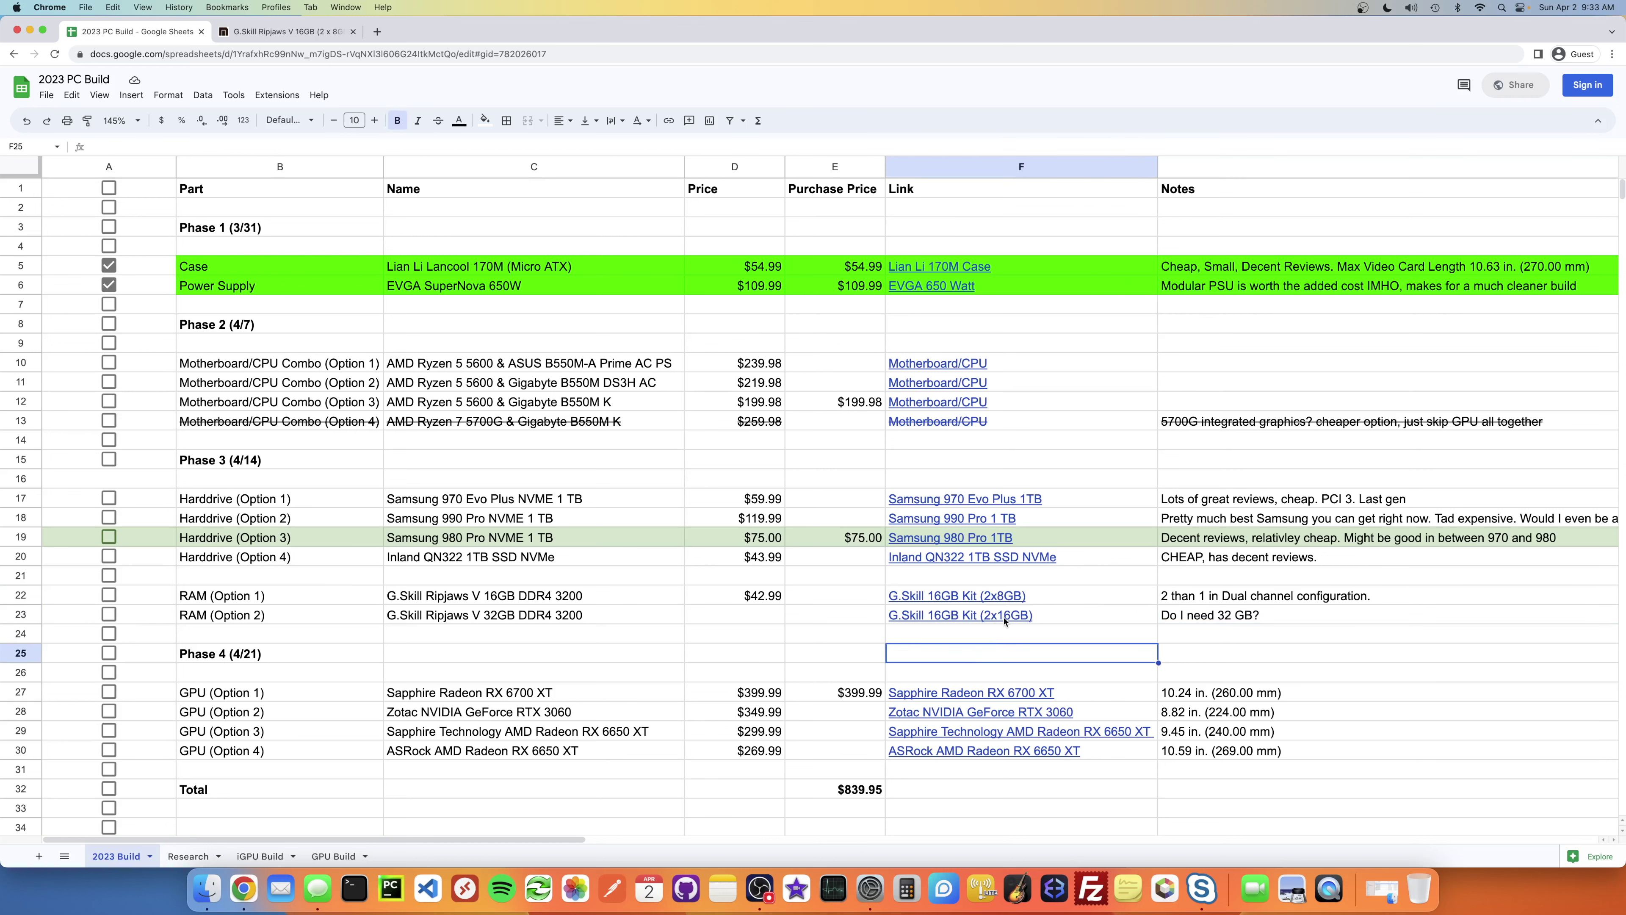
{"action": "left_click", "coordinate": [935, 617]}
{"action": "left_click", "coordinate": [961, 636]}
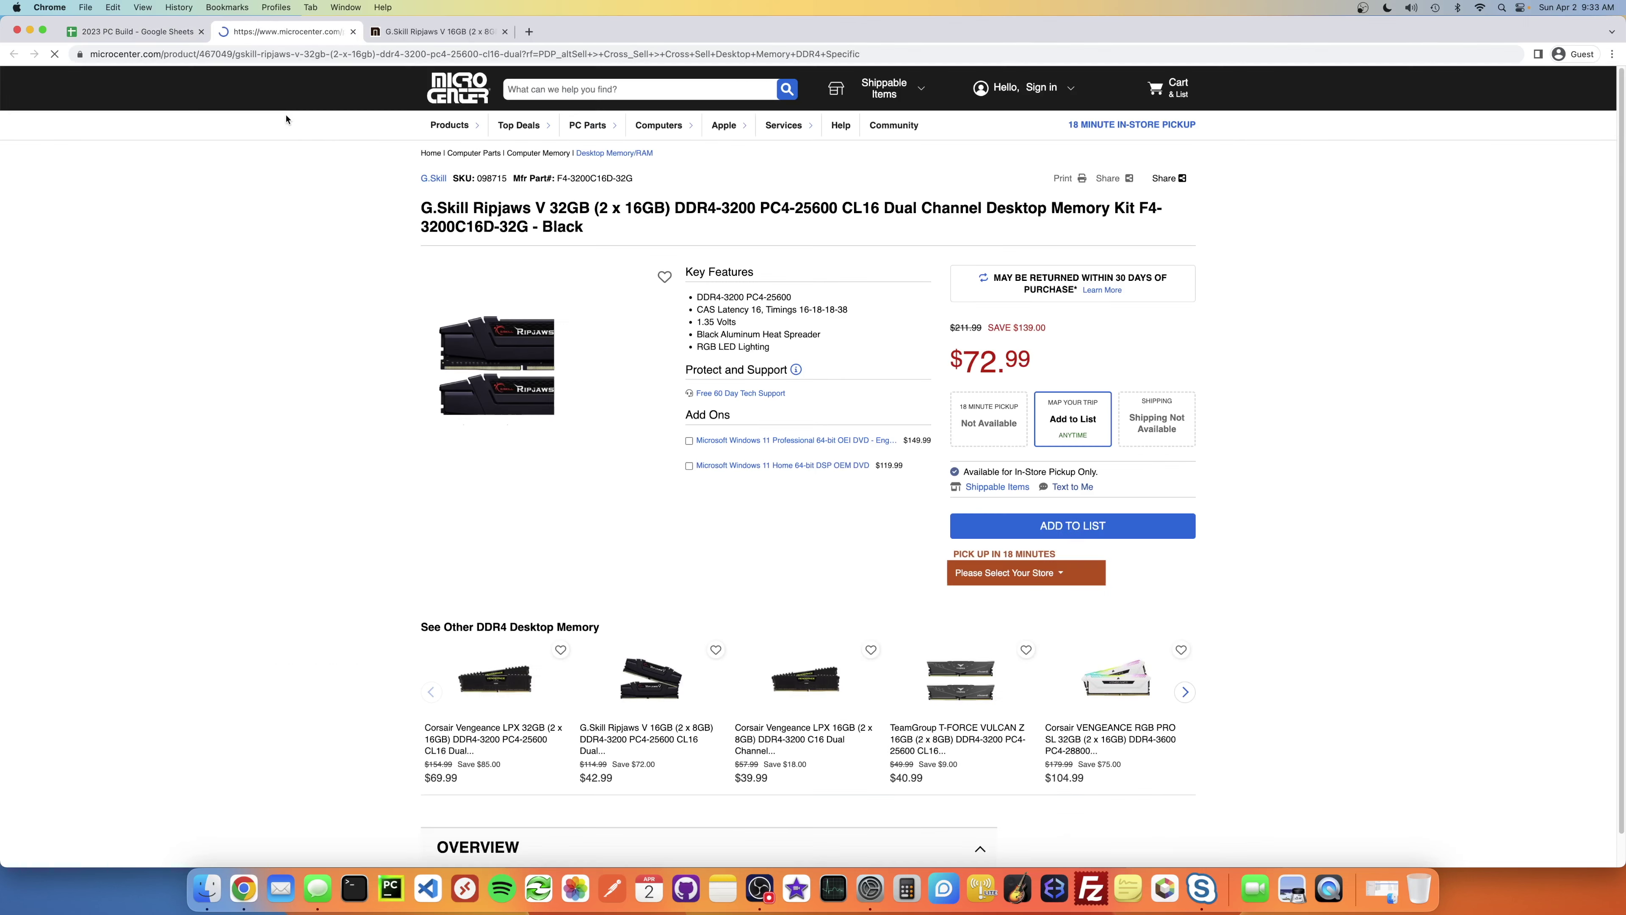
{"action": "left_click", "coordinate": [155, 33]}
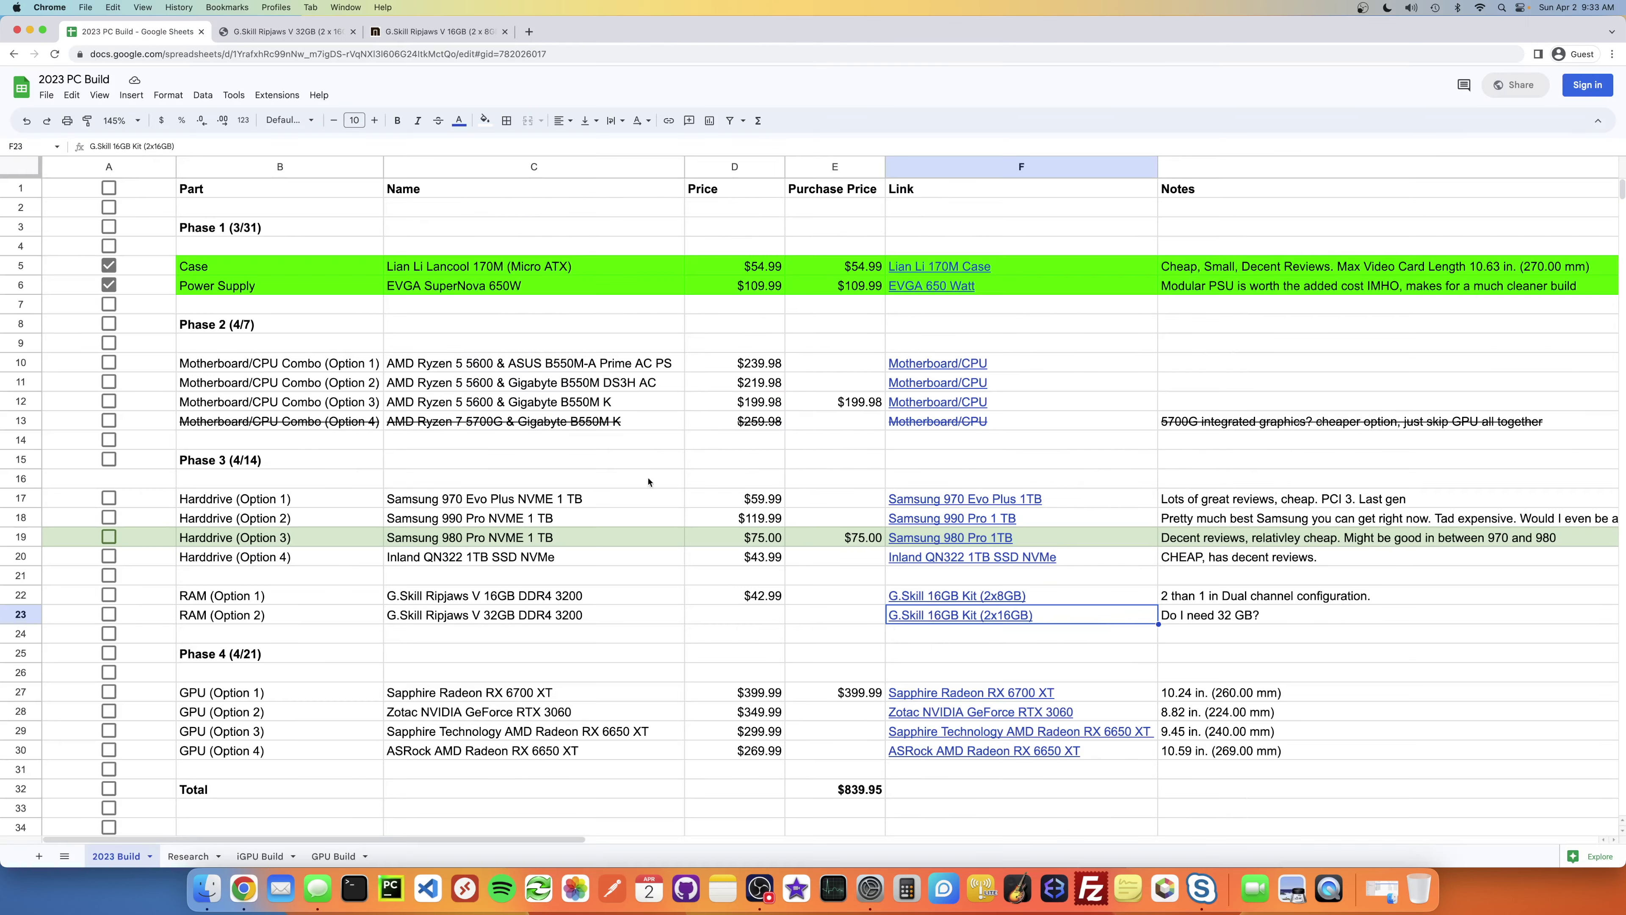
{"action": "double_click", "coordinate": [758, 612]}
{"action": "type", "text": "72.99"}
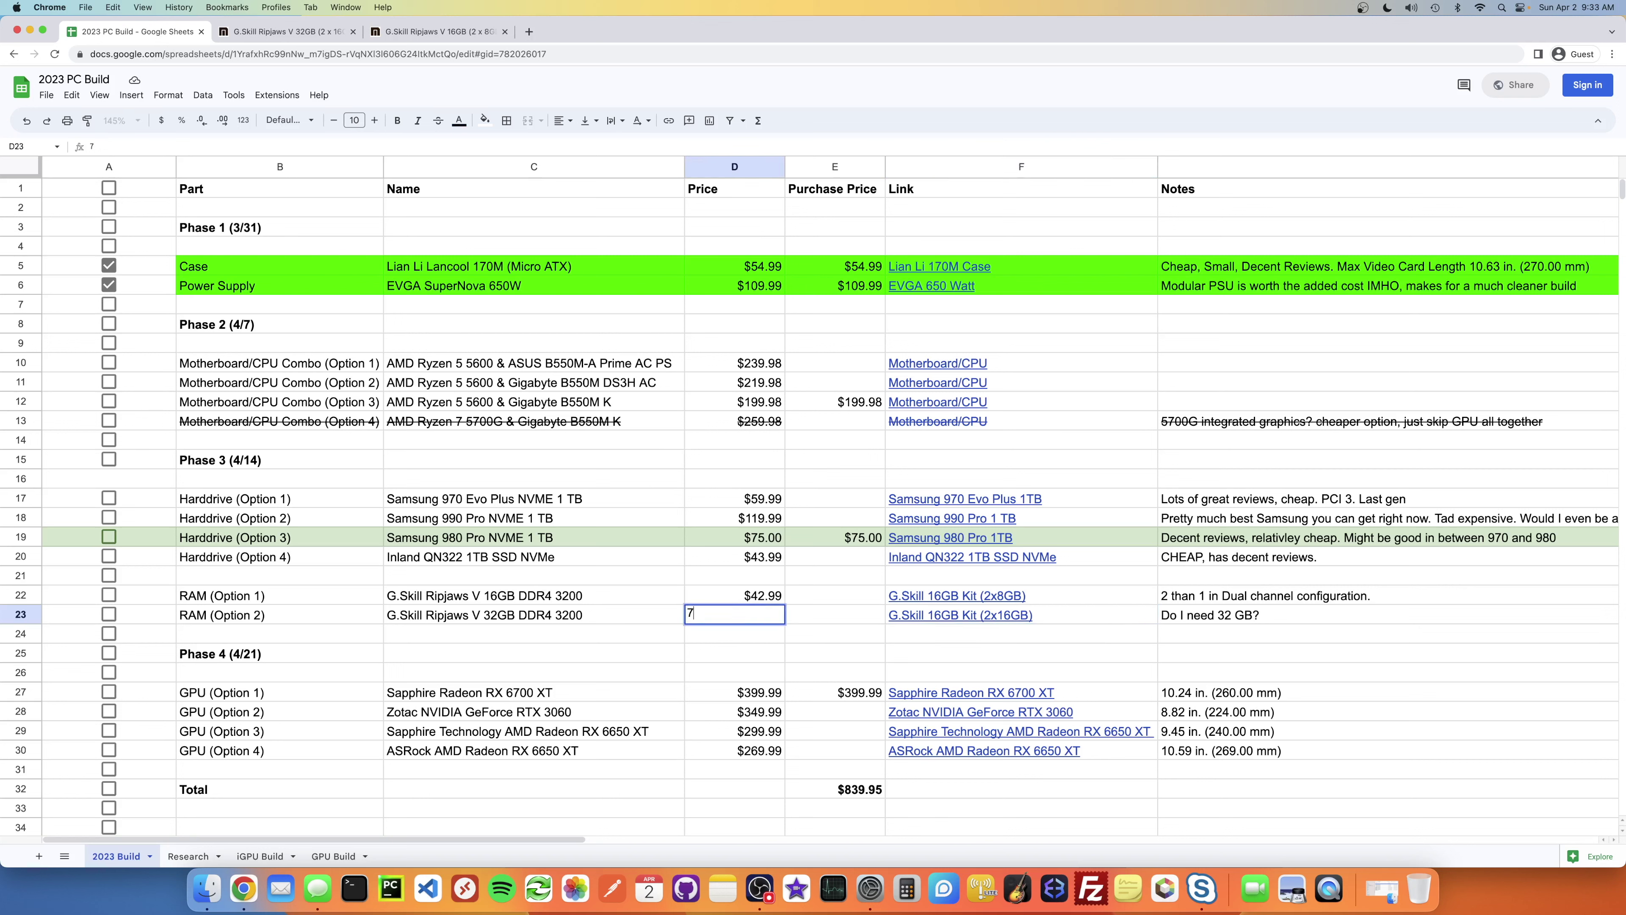
{"action": "key", "text": "Return"}
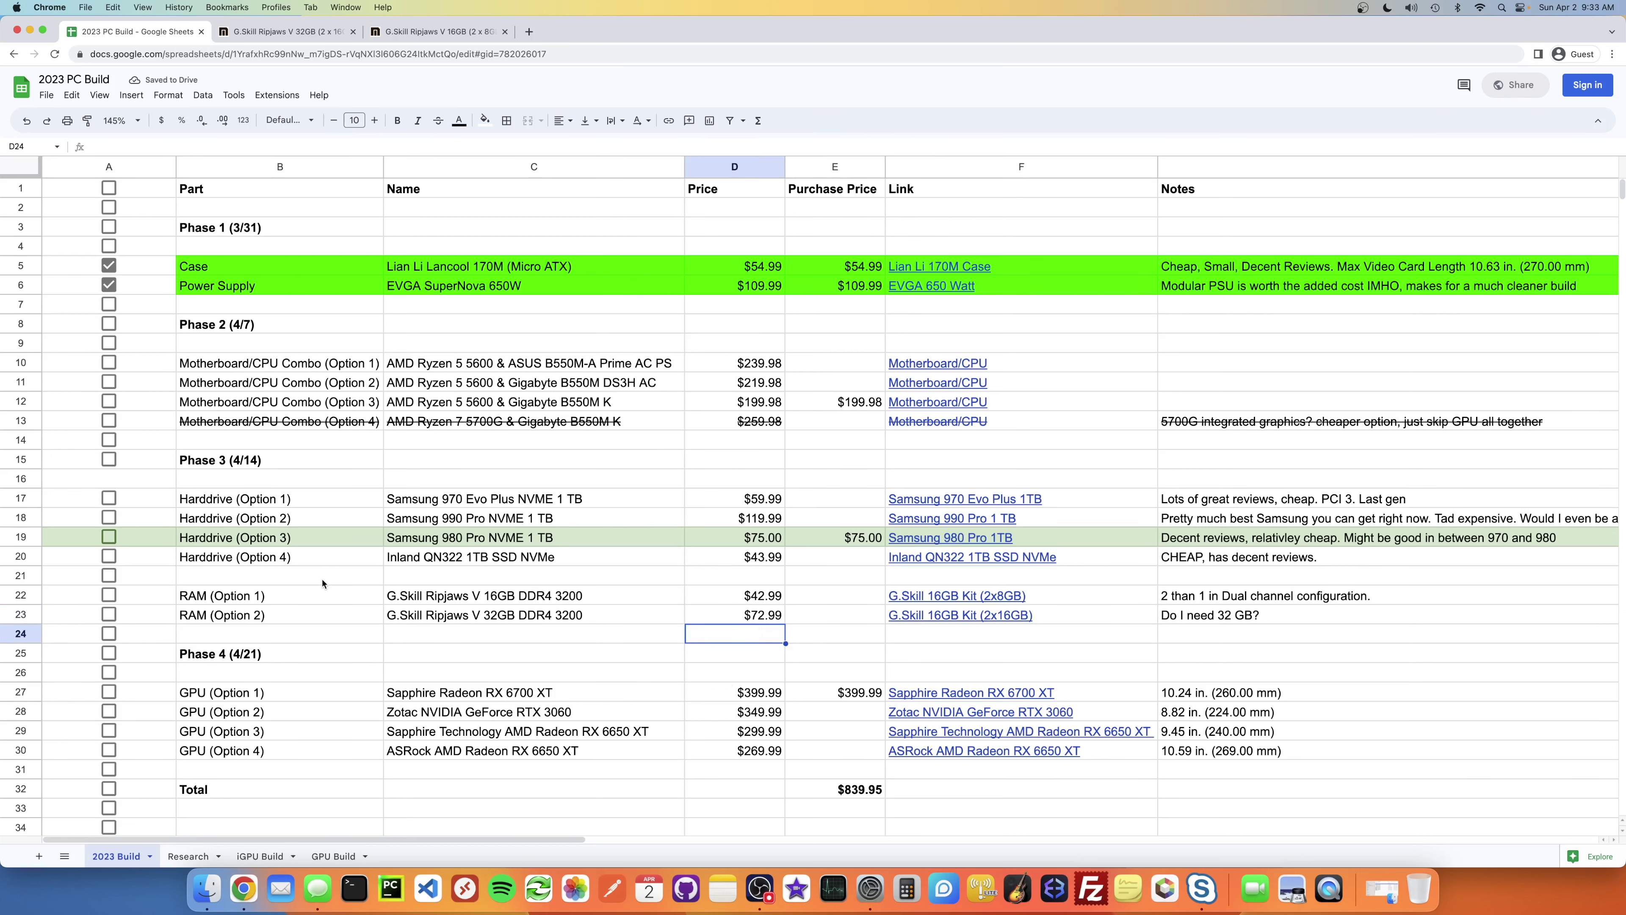
Step: Open the store page linked for the Sapphire Radeon RX 6700 XT under Phase 4 and return to the spreadsheet
{"action": "scroll", "coordinate": [321, 583], "scroll_direction": "down", "scroll_amount": 2}
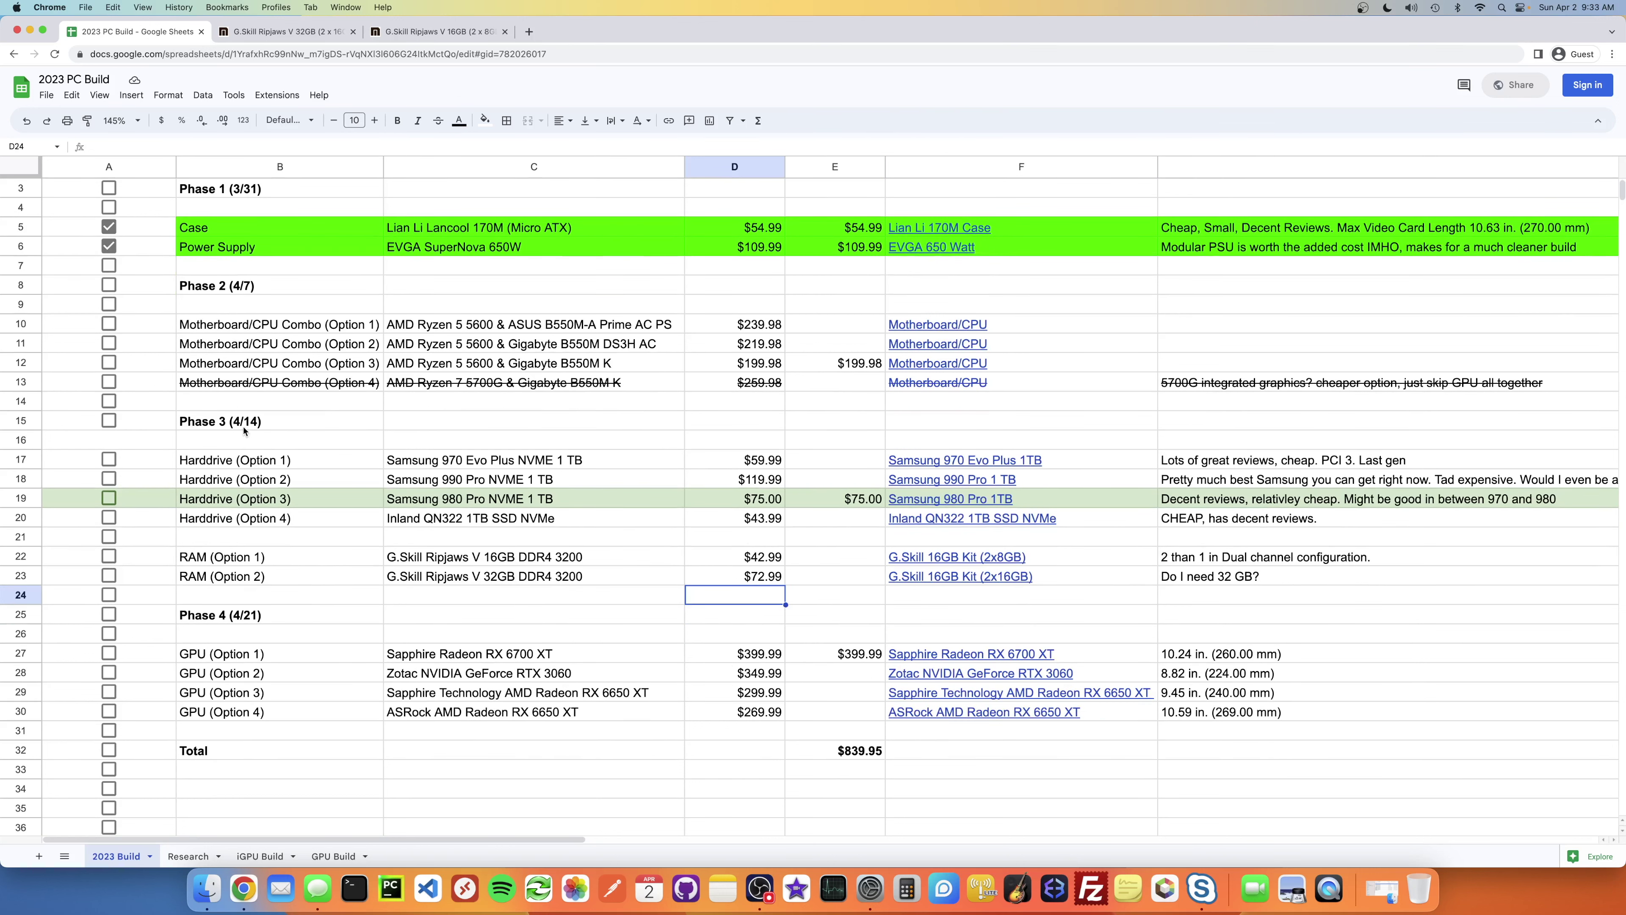
{"action": "scroll", "coordinate": [279, 570], "scroll_direction": "down", "scroll_amount": 1}
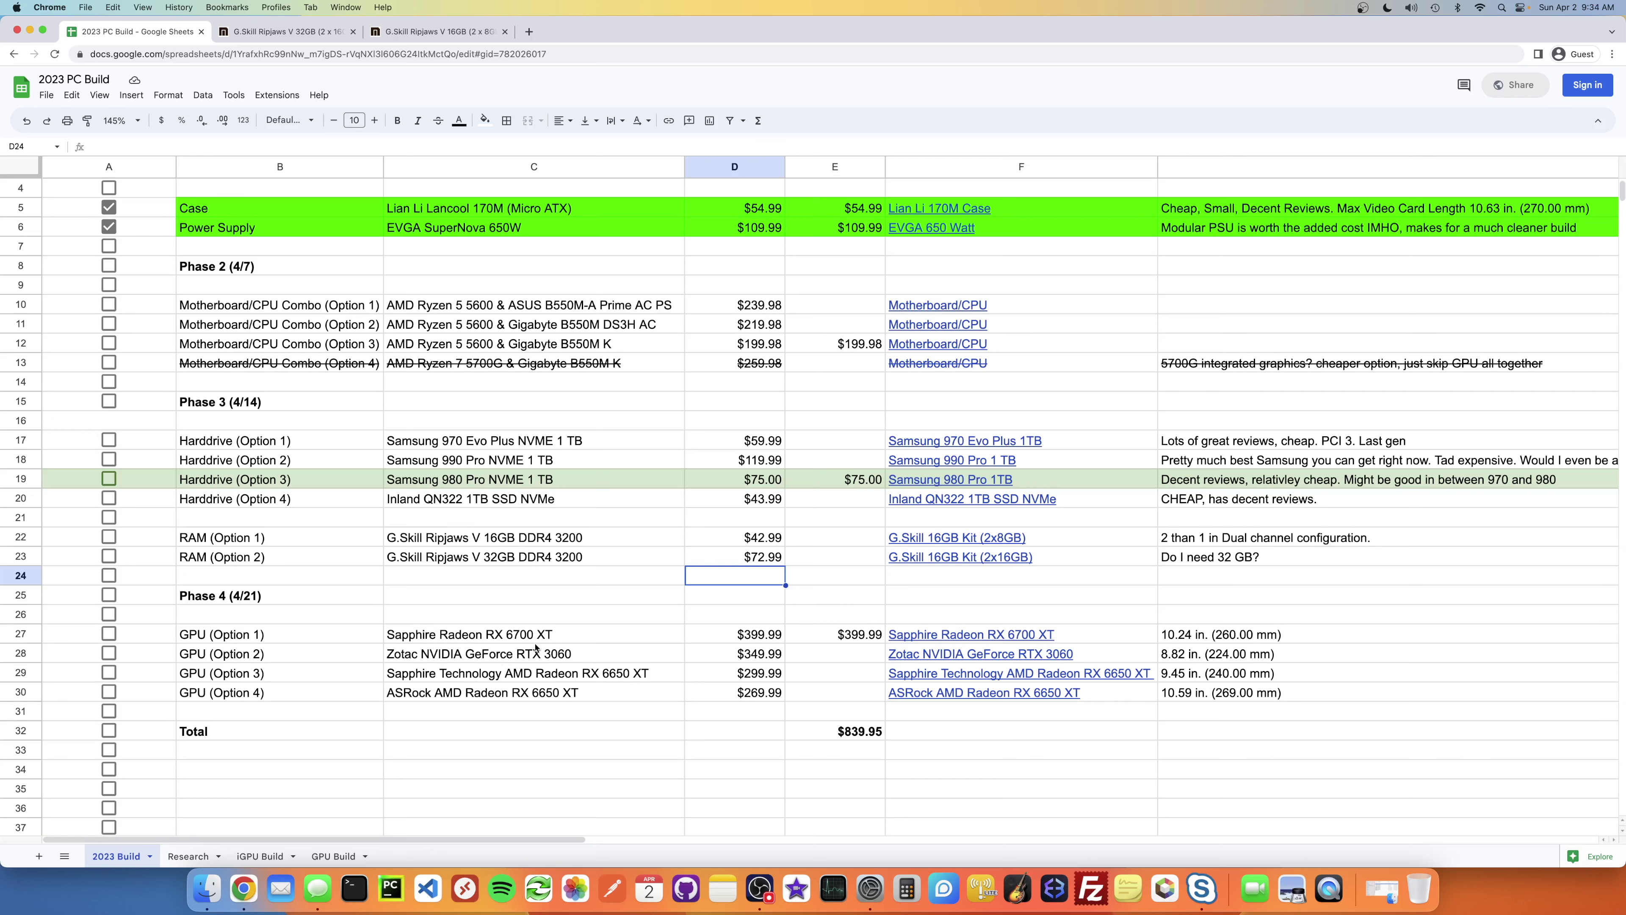
{"action": "left_click", "coordinate": [912, 638]}
{"action": "left_click", "coordinate": [979, 660]}
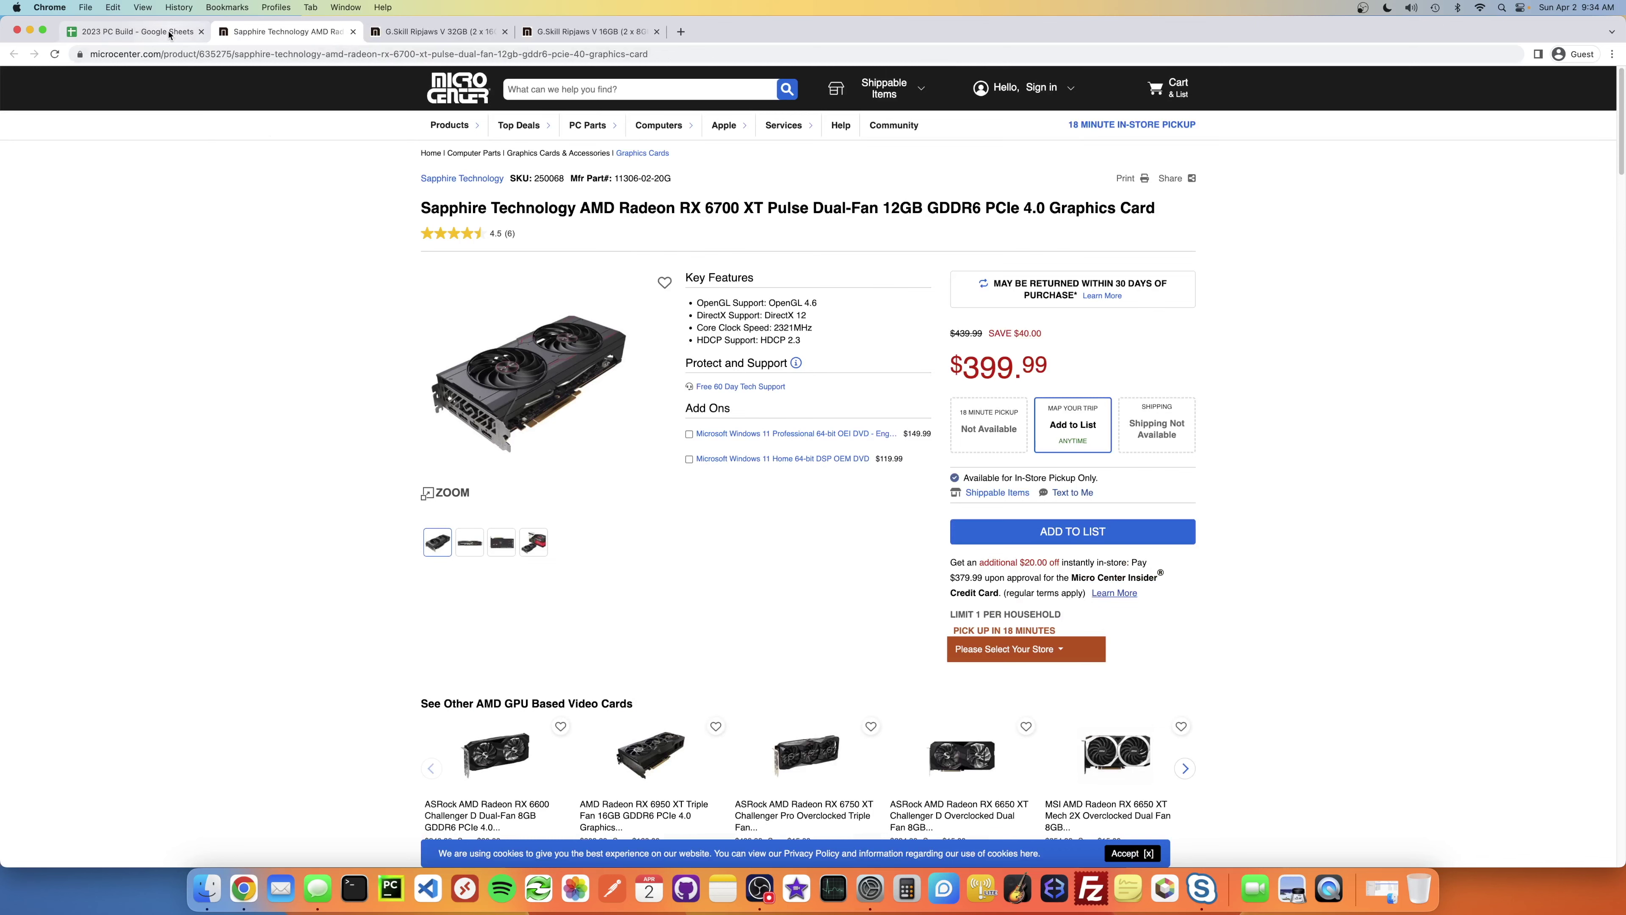
{"action": "left_click", "coordinate": [134, 31]}
Step: Compare the maximum video card length in the case's notes with the card lengths noted for all four GPU options
{"action": "scroll", "coordinate": [772, 384], "scroll_direction": "up", "scroll_amount": 3}
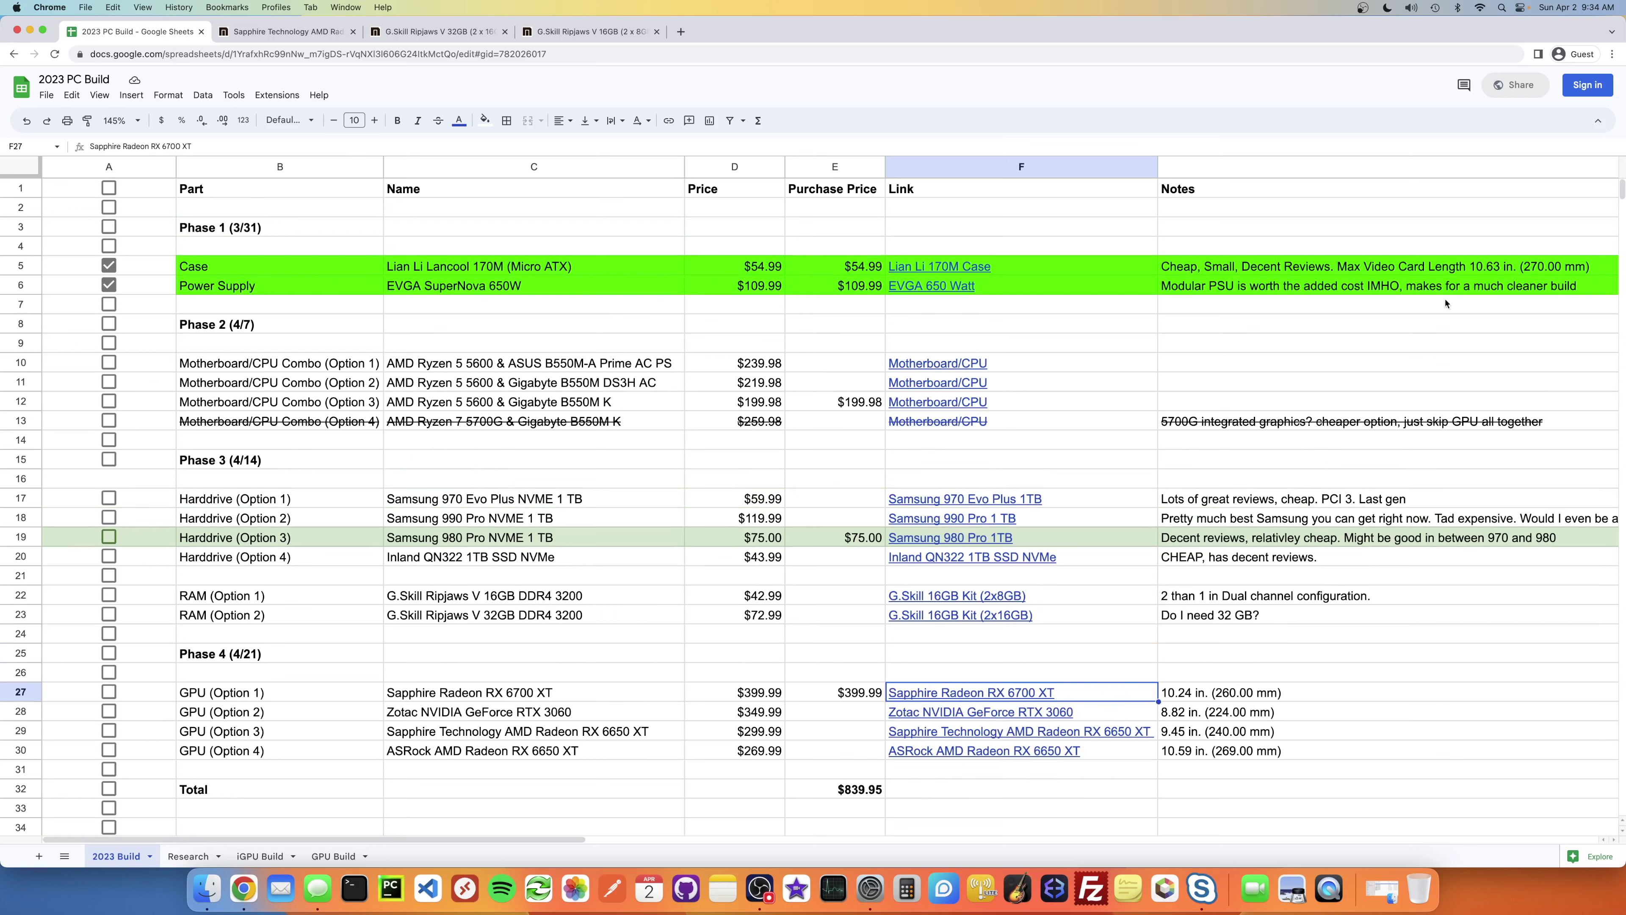
{"action": "left_click", "coordinate": [1377, 272]}
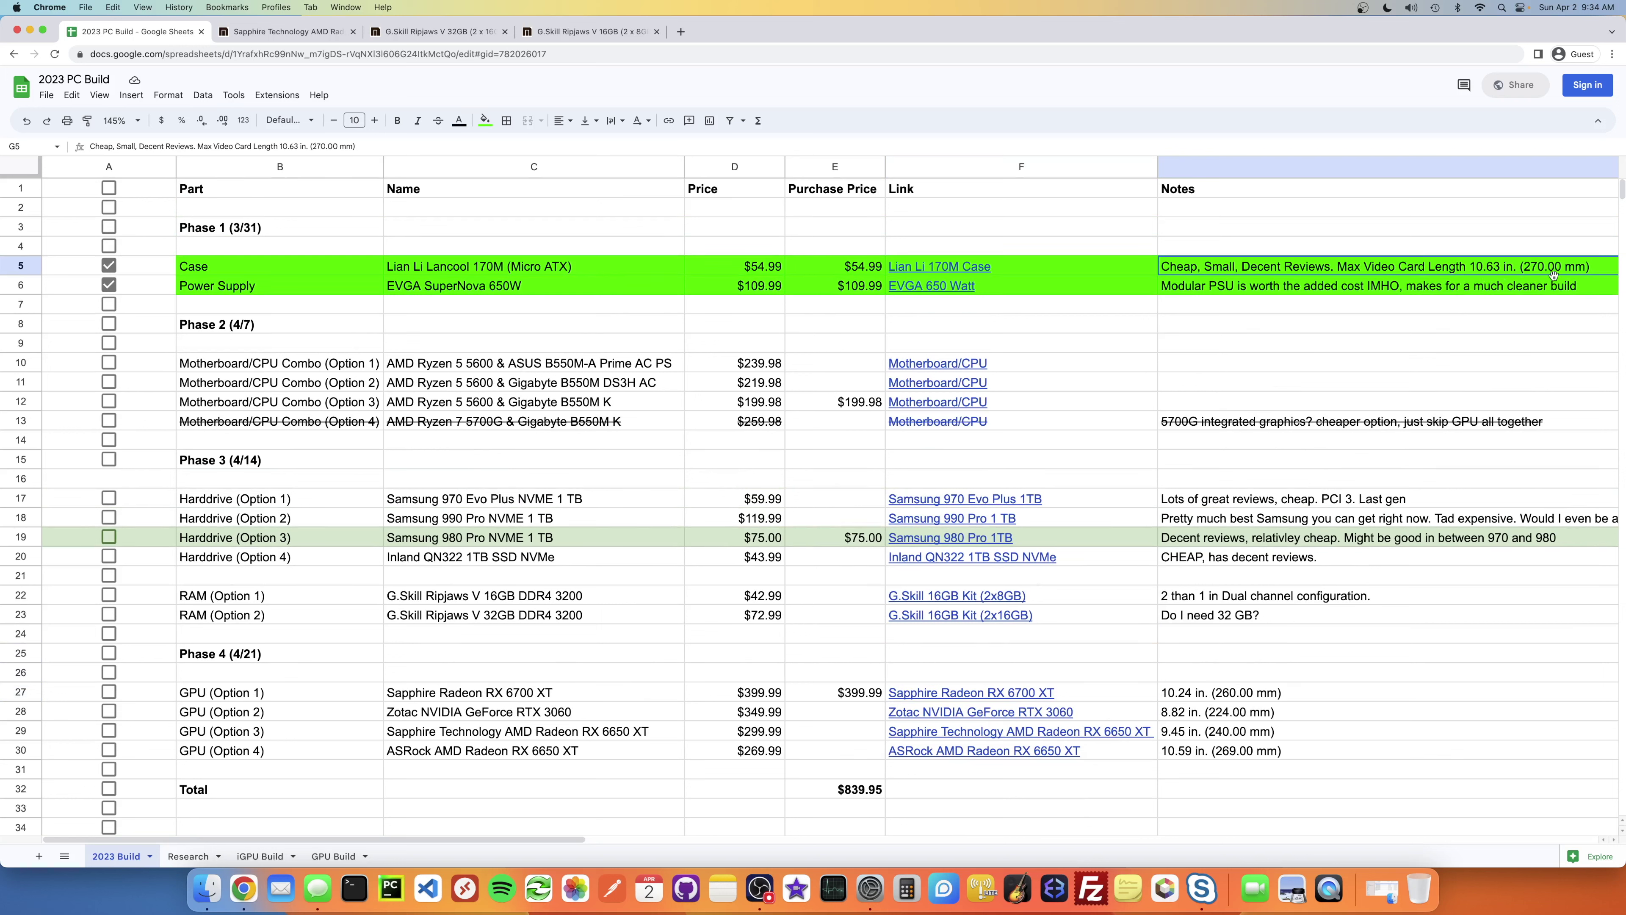
{"action": "left_click", "coordinate": [1255, 697]}
{"action": "left_click", "coordinate": [1252, 713]}
{"action": "left_click", "coordinate": [1245, 732]}
{"action": "left_click", "coordinate": [1247, 756]}
{"action": "left_click", "coordinate": [1231, 695]}
{"action": "left_click", "coordinate": [1234, 713]}
{"action": "left_click", "coordinate": [1236, 733]}
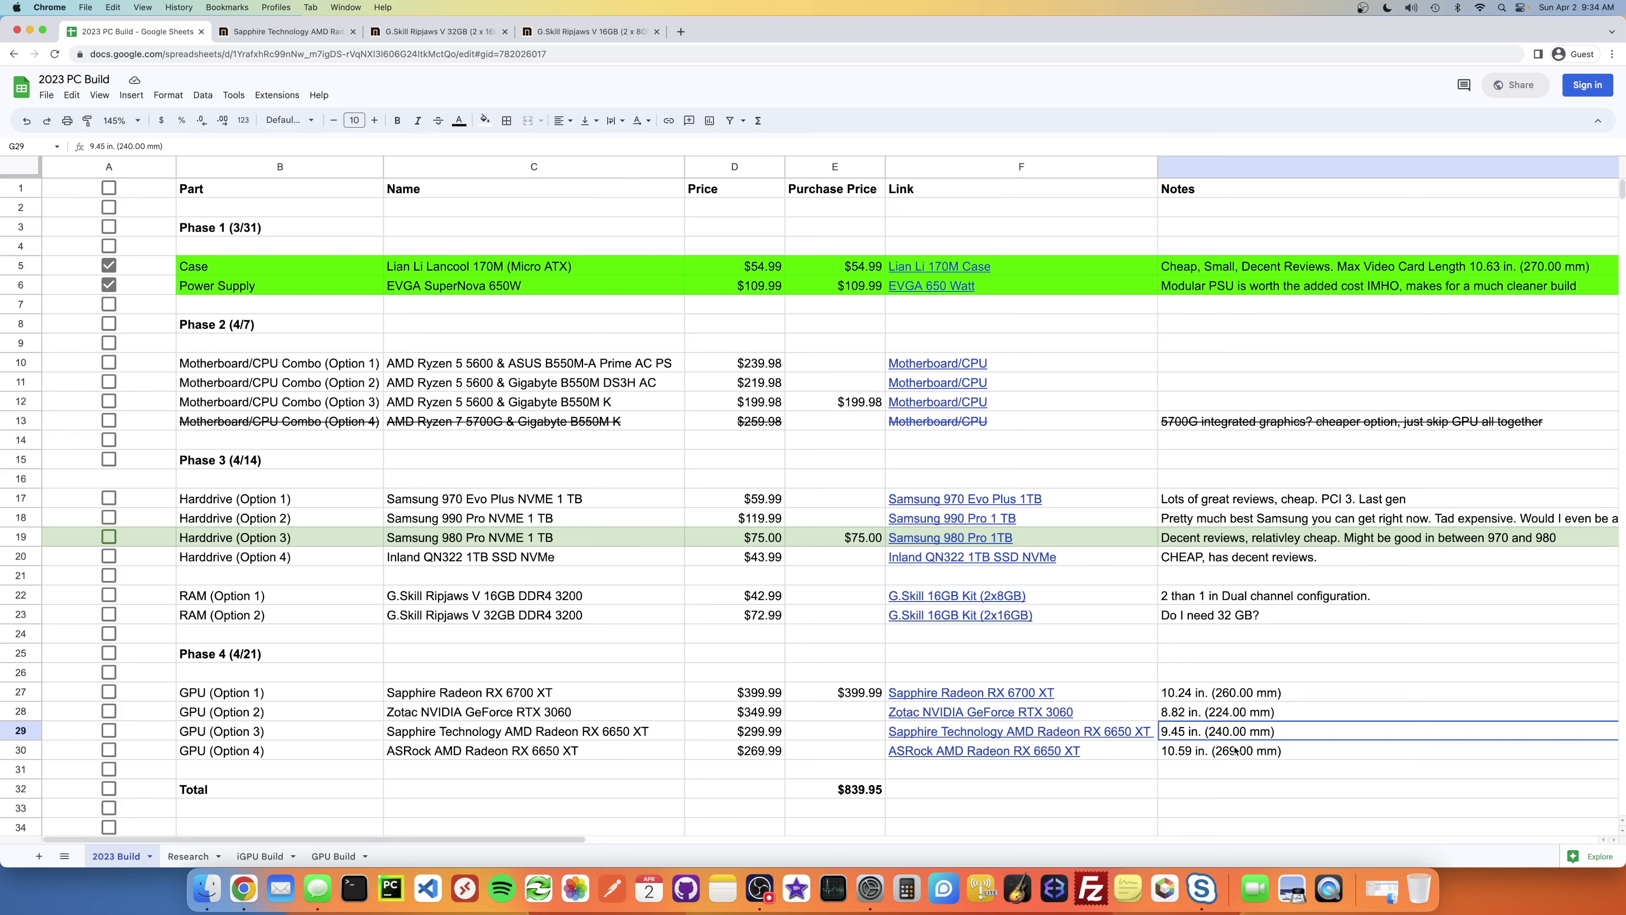
{"action": "left_click", "coordinate": [1236, 751]}
{"action": "left_click", "coordinate": [1235, 698]}
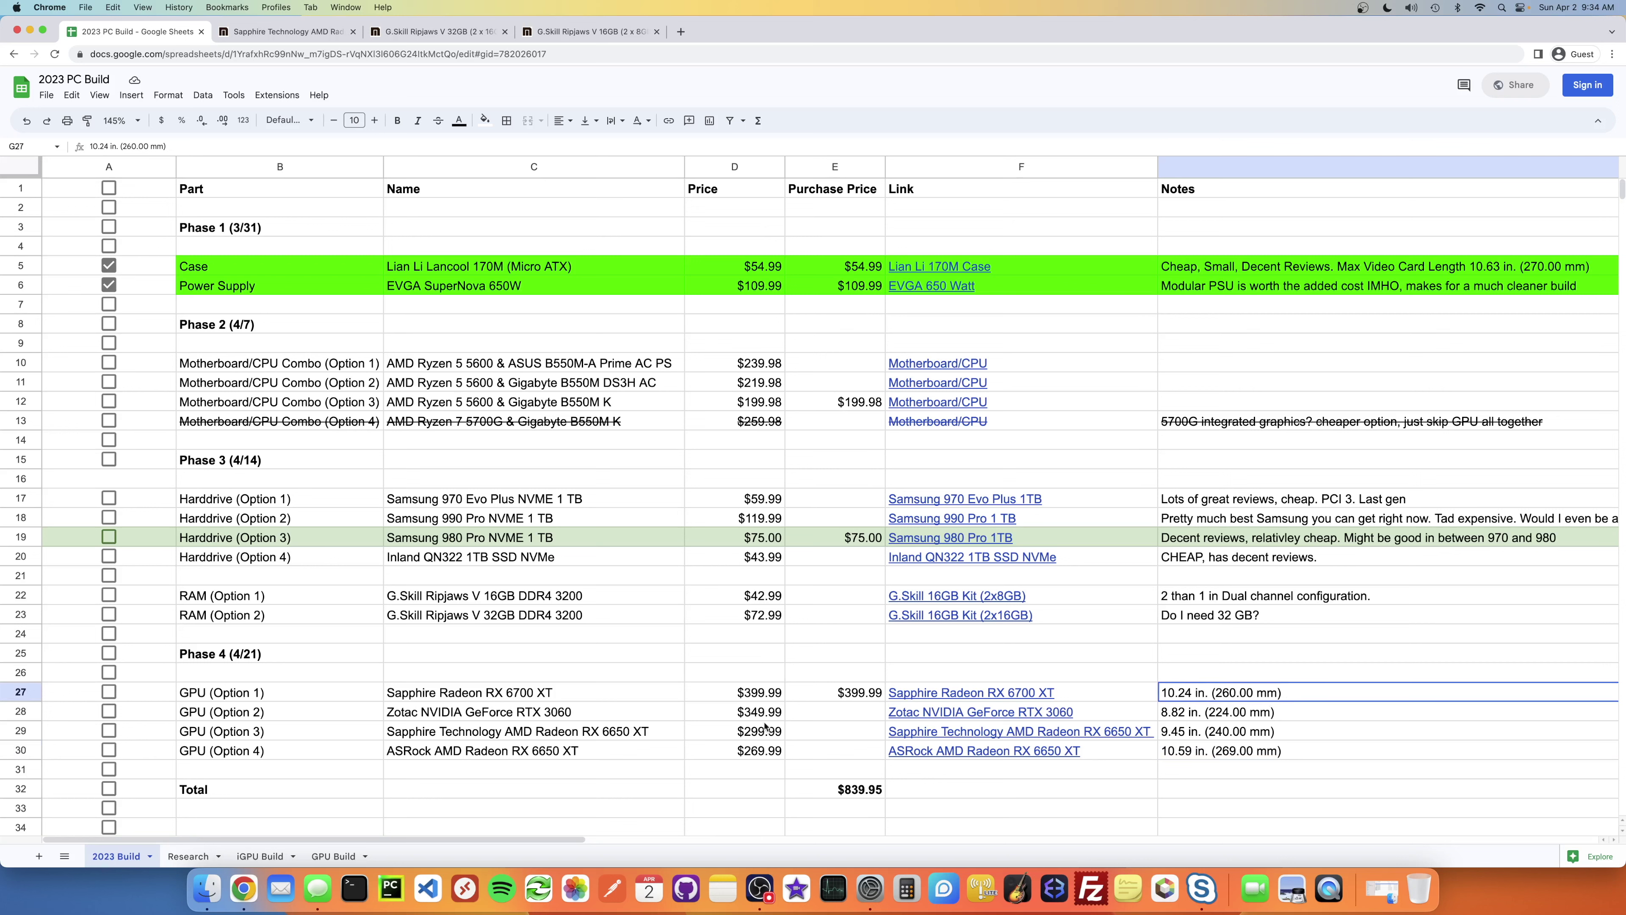
{"action": "left_click", "coordinate": [1215, 719]}
{"action": "left_click", "coordinate": [1222, 731]}
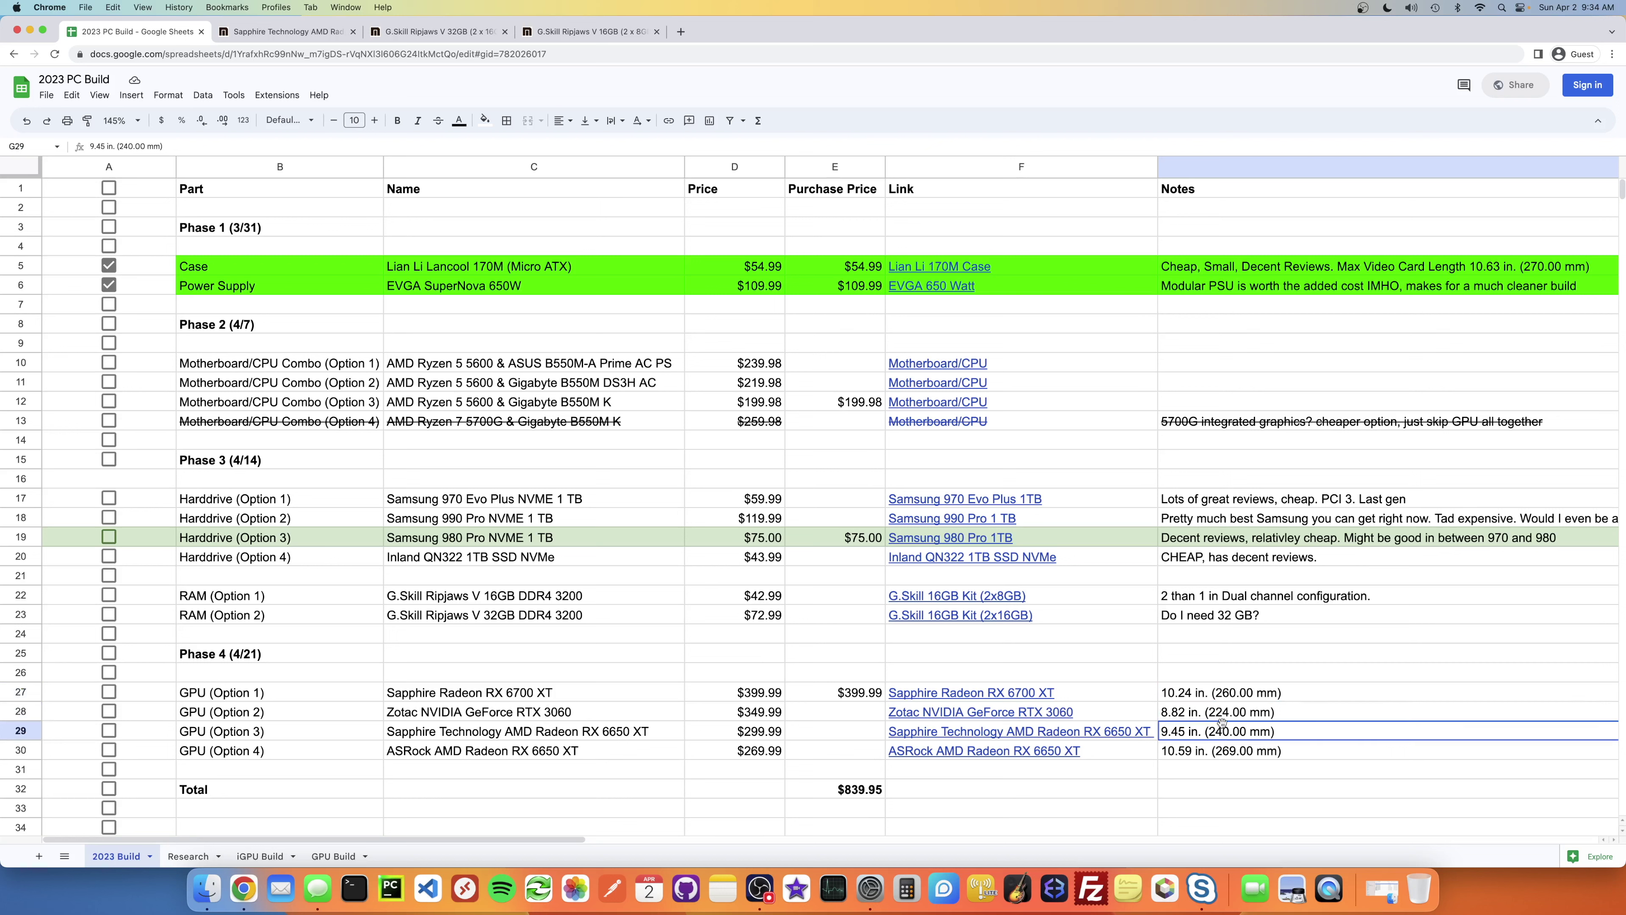
{"action": "left_click", "coordinate": [1228, 753]}
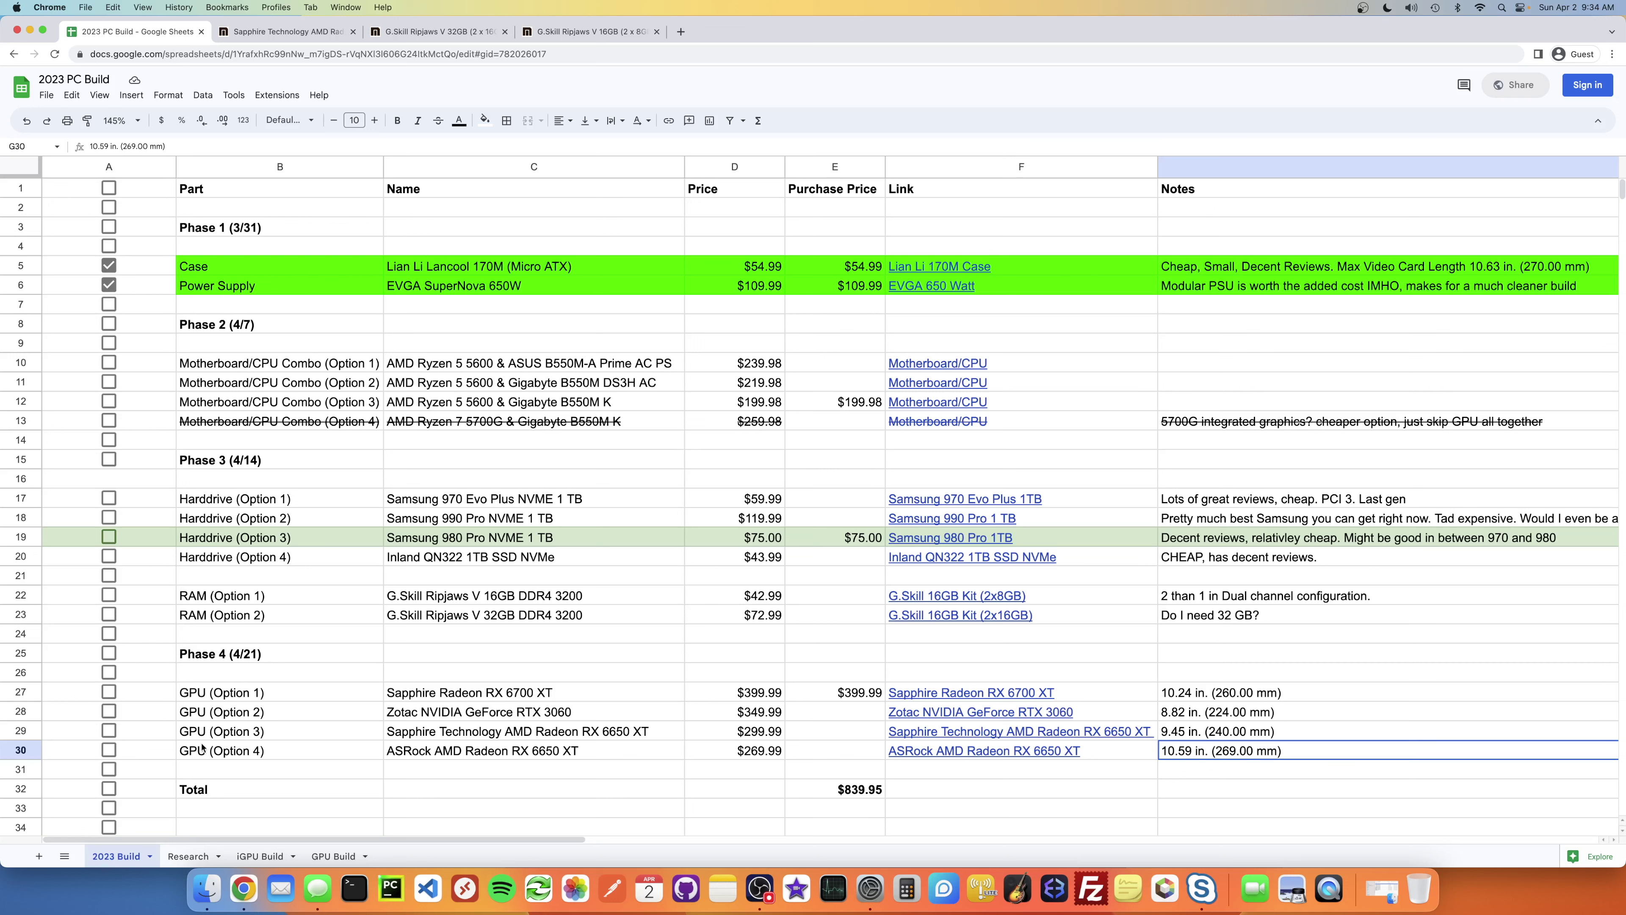
Step: Strike through the entire GPU (Option 4) row for the ASRock AMD Radeon RX 6650 XT
{"action": "left_click", "coordinate": [39, 755]}
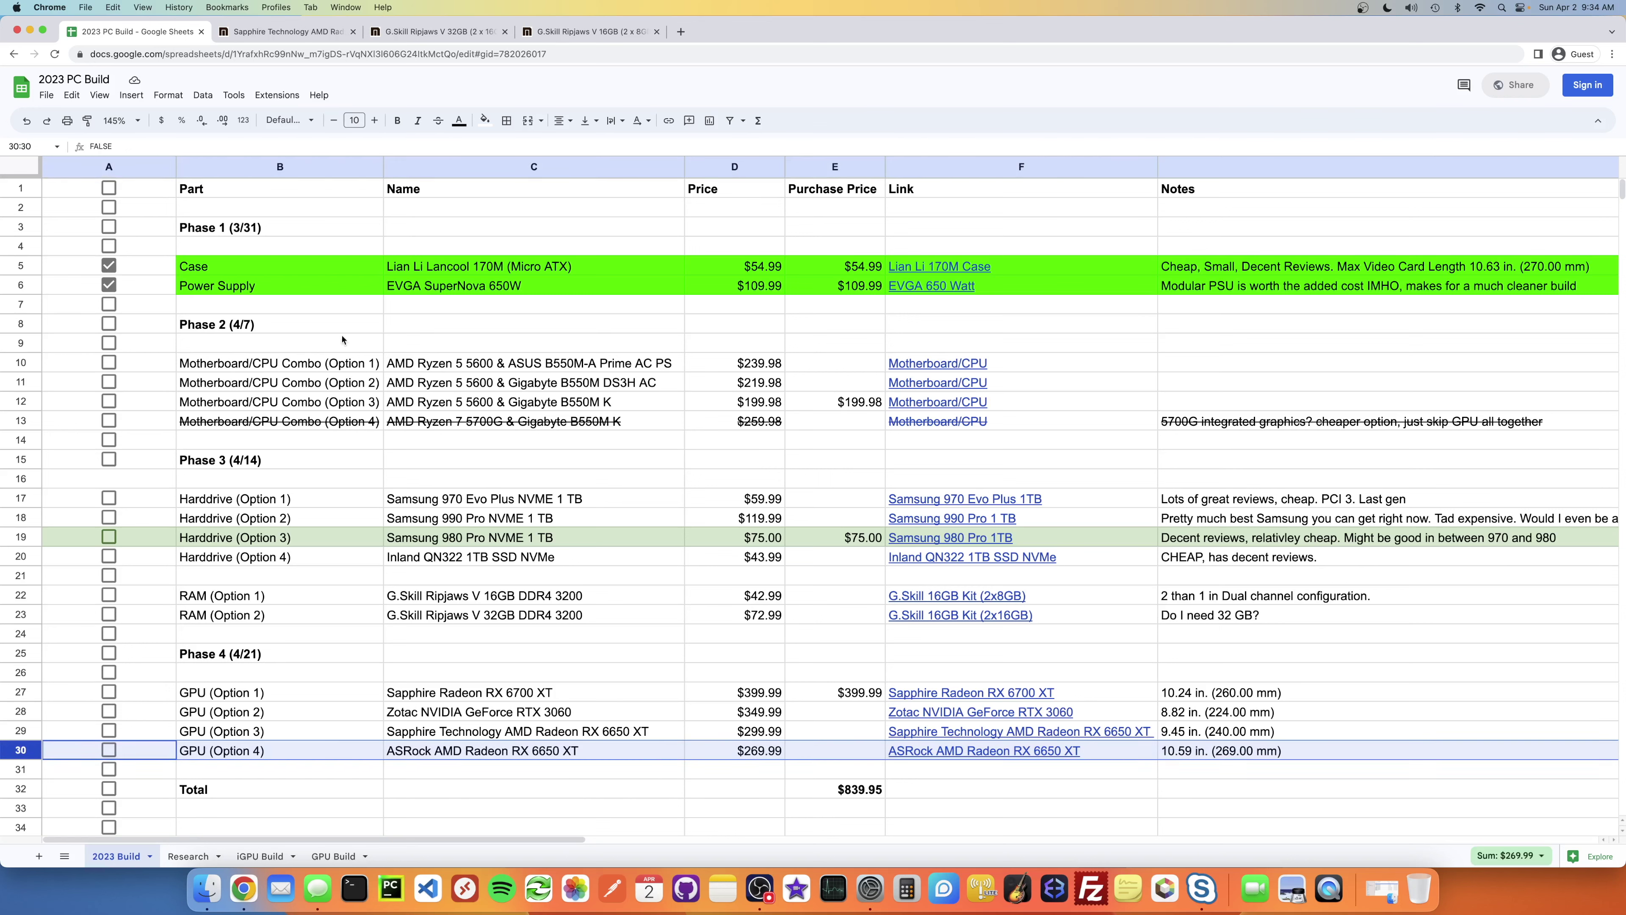
{"action": "left_click", "coordinate": [438, 121]}
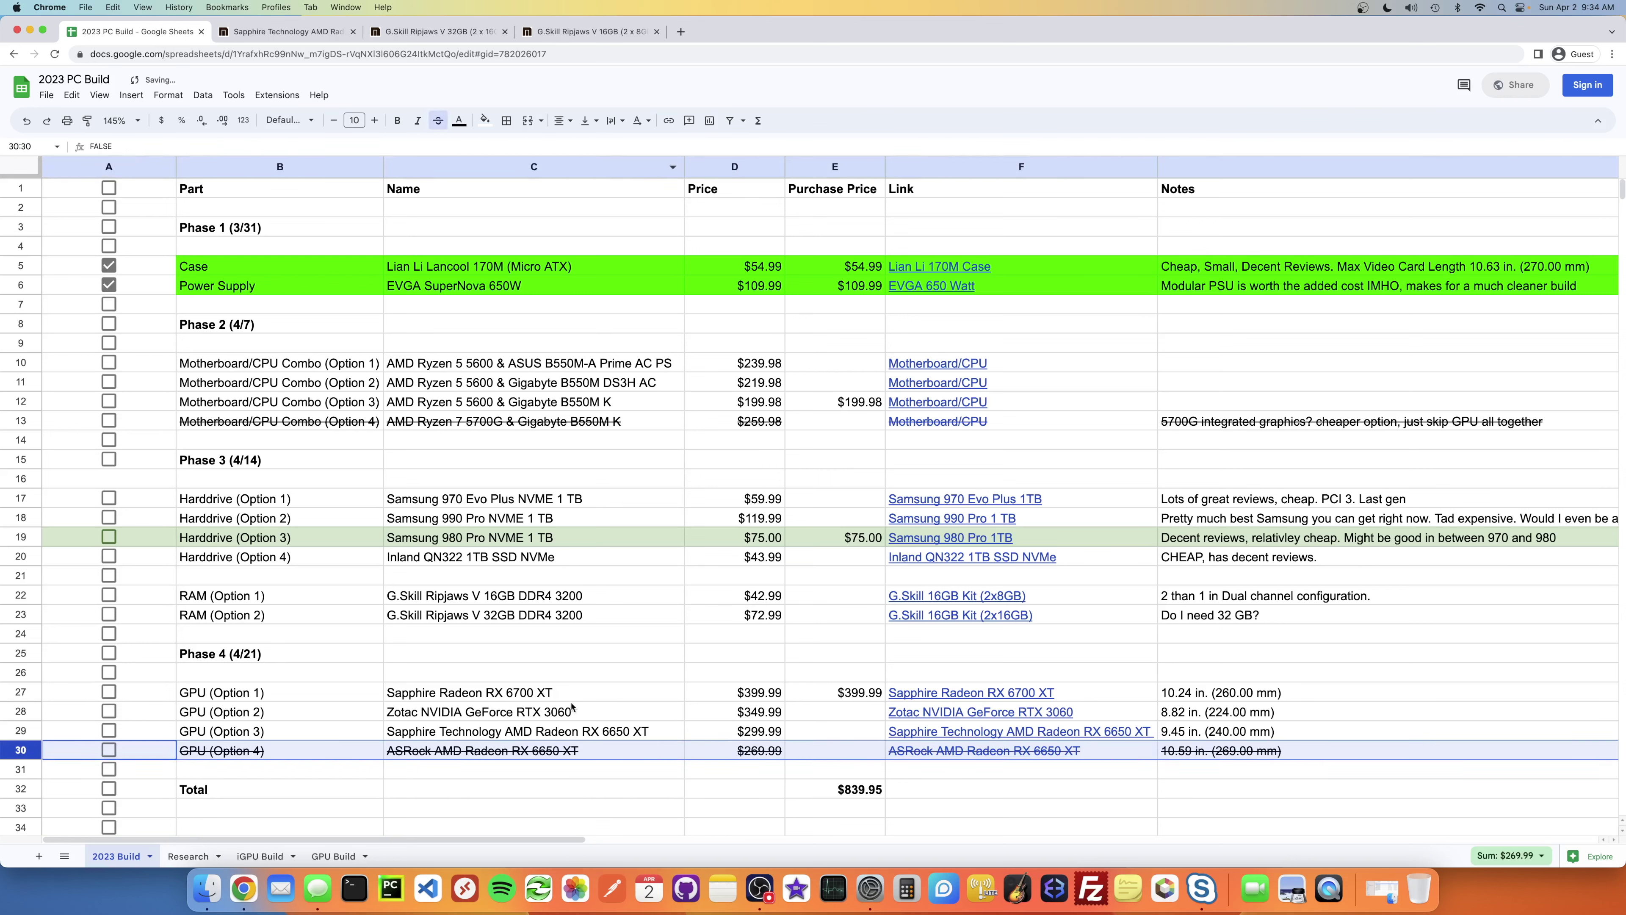
{"action": "left_click", "coordinate": [606, 731]}
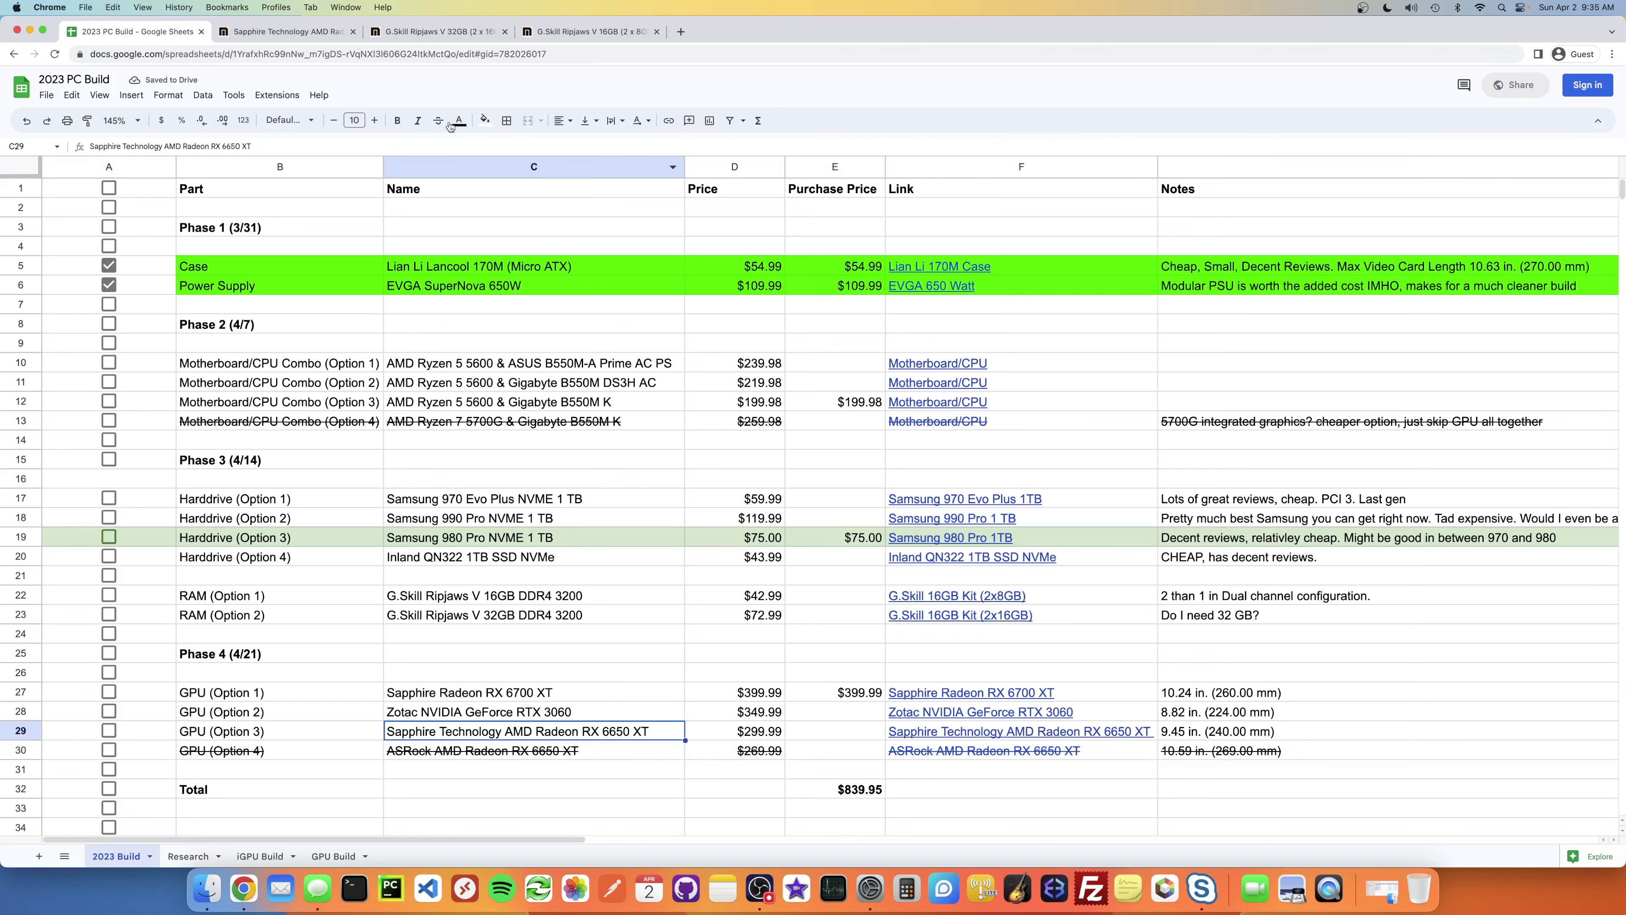
Step: Revisit the Radeon RX 6700 XT store page, then check the case's name and the price and link of GPU (Option 1) in the spreadsheet
{"action": "left_click", "coordinate": [307, 32]}
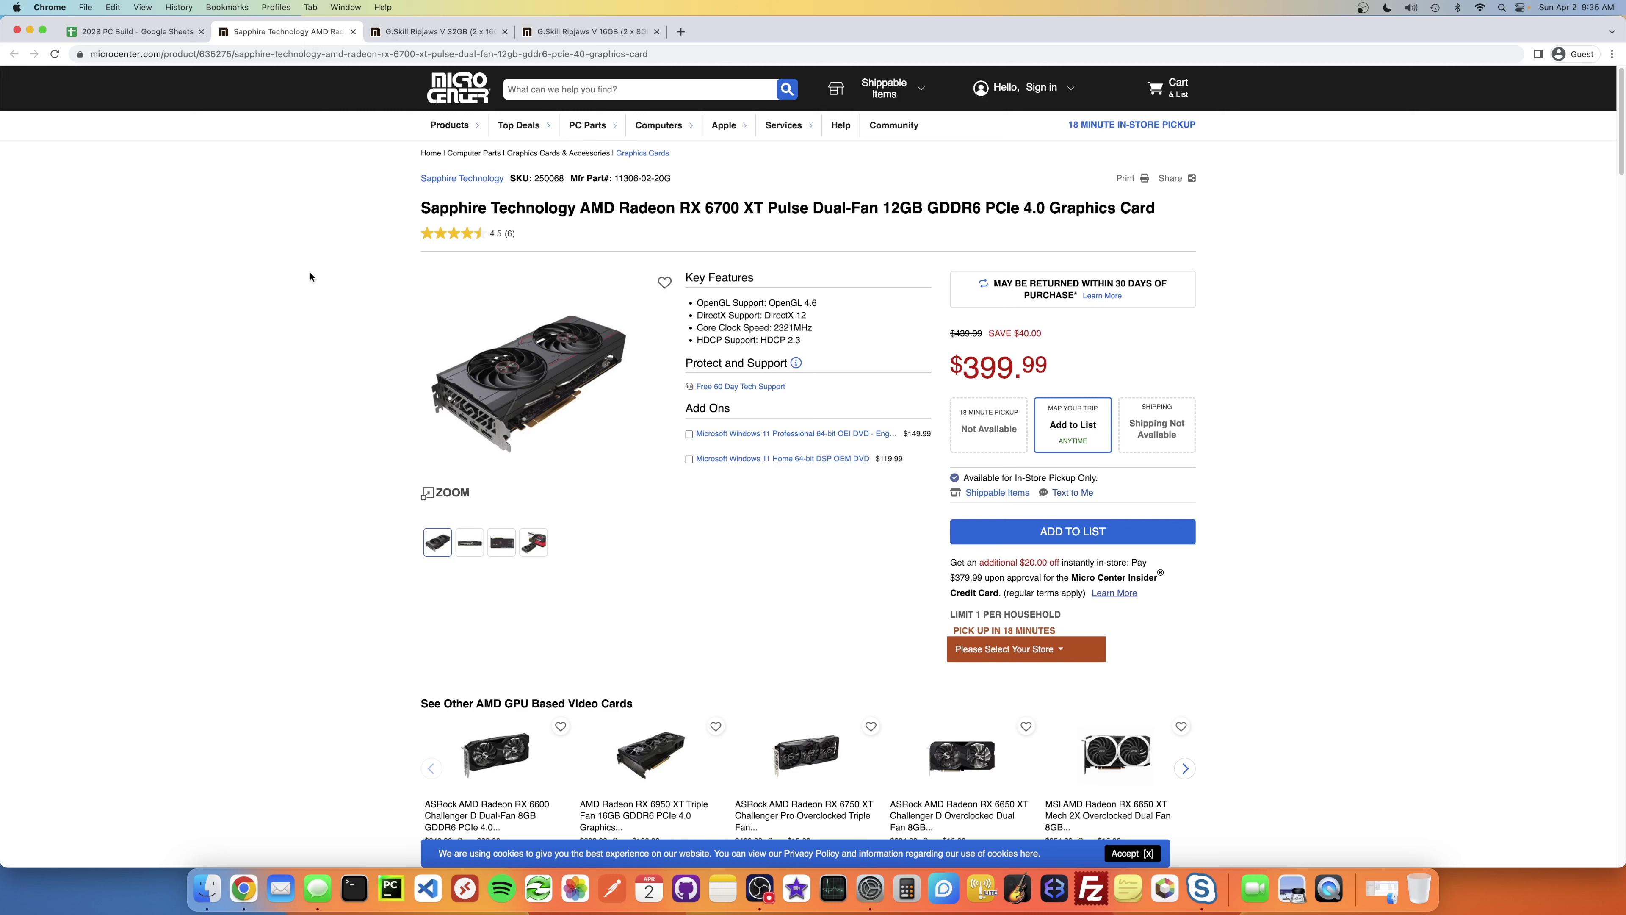
{"action": "left_click", "coordinate": [161, 38]}
{"action": "left_click", "coordinate": [519, 301]}
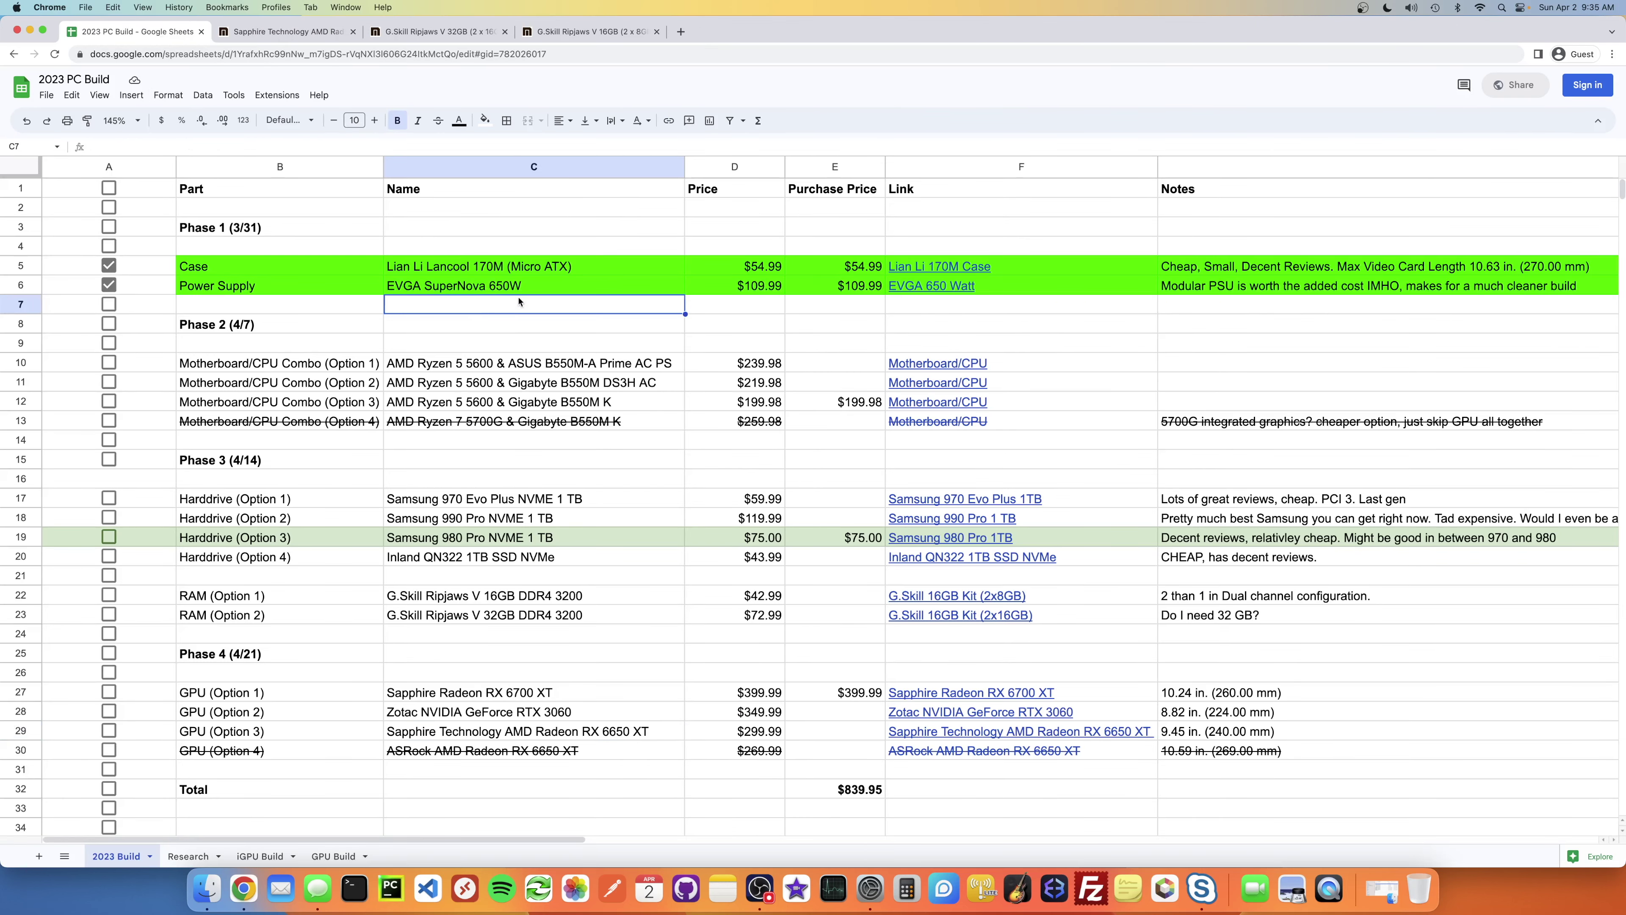
{"action": "left_click", "coordinate": [473, 269]}
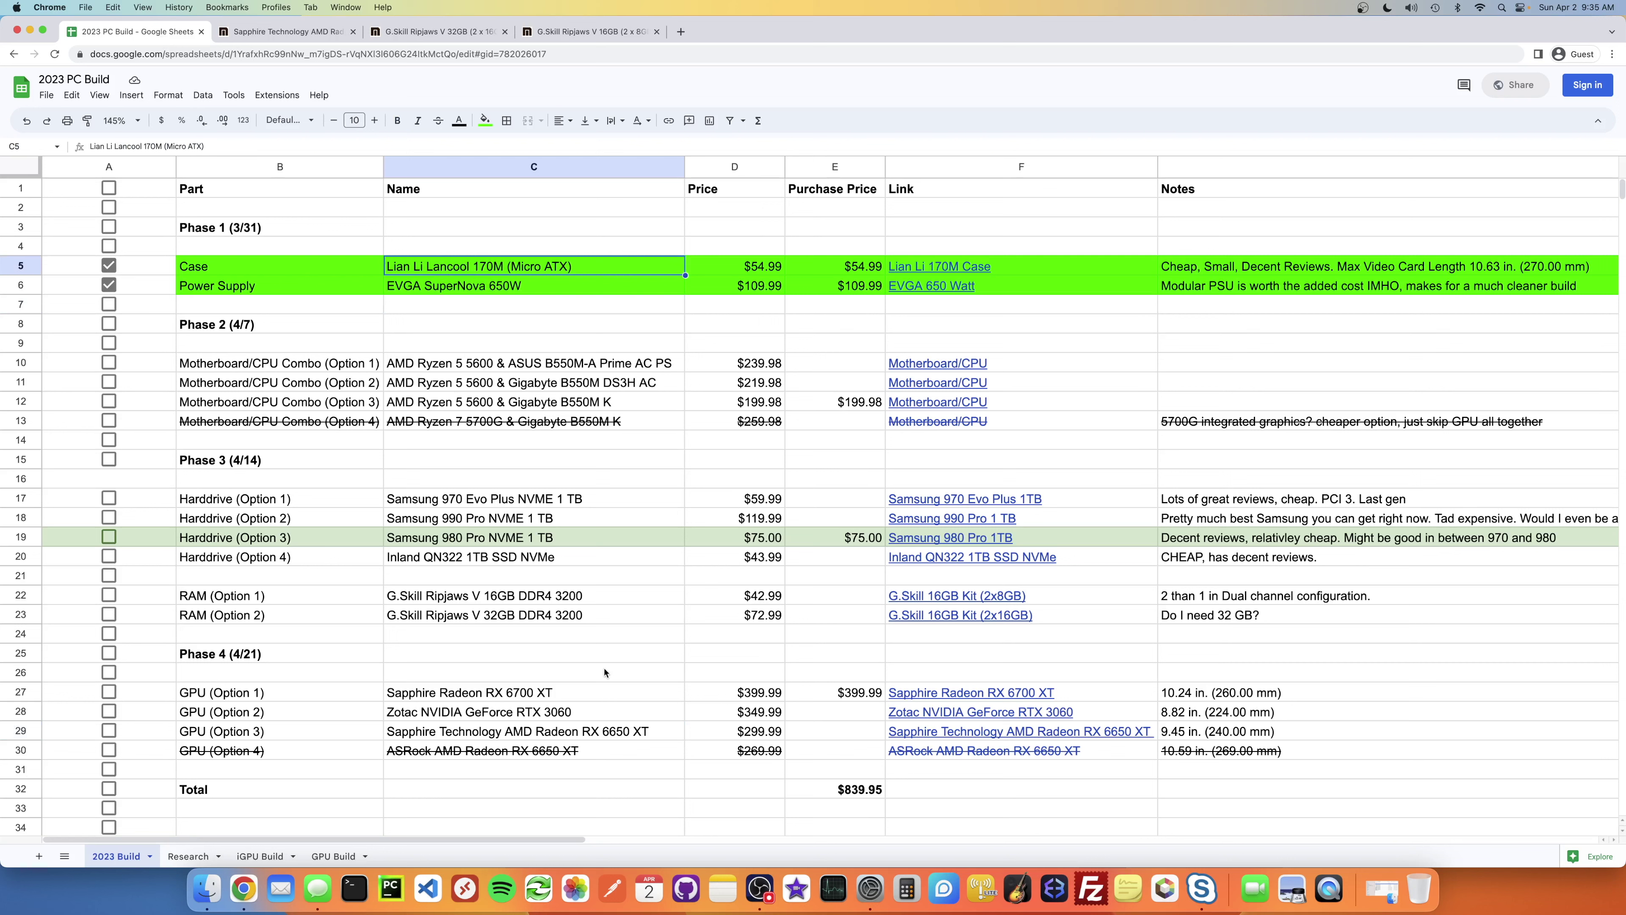
{"action": "left_click", "coordinate": [712, 697]}
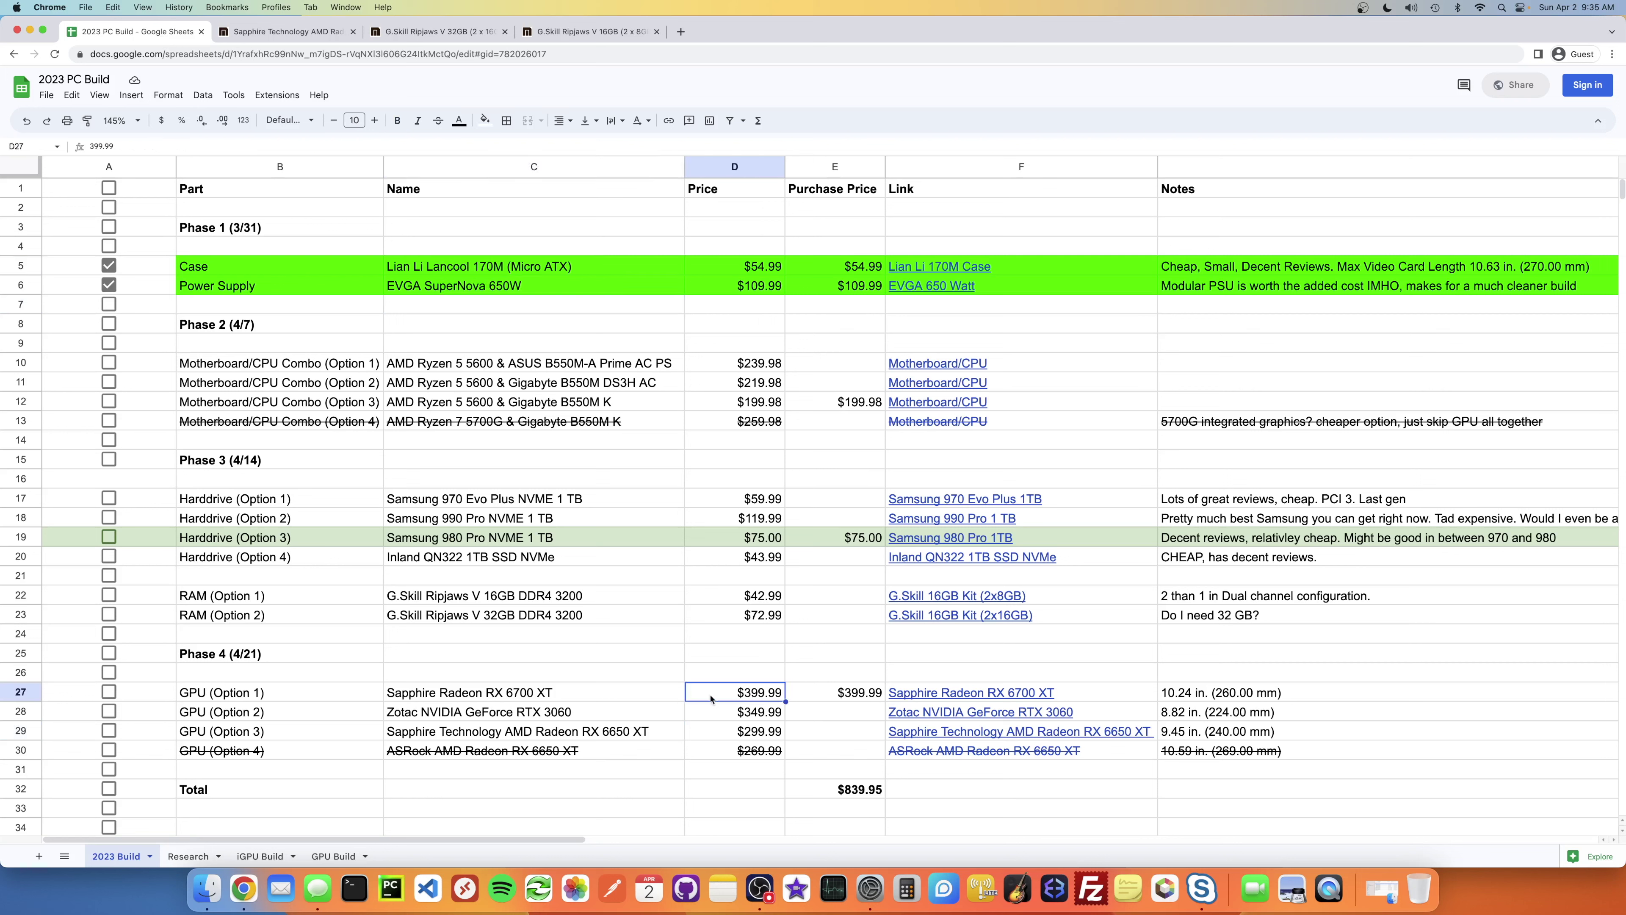
{"action": "mouse_move", "coordinate": [922, 697]}
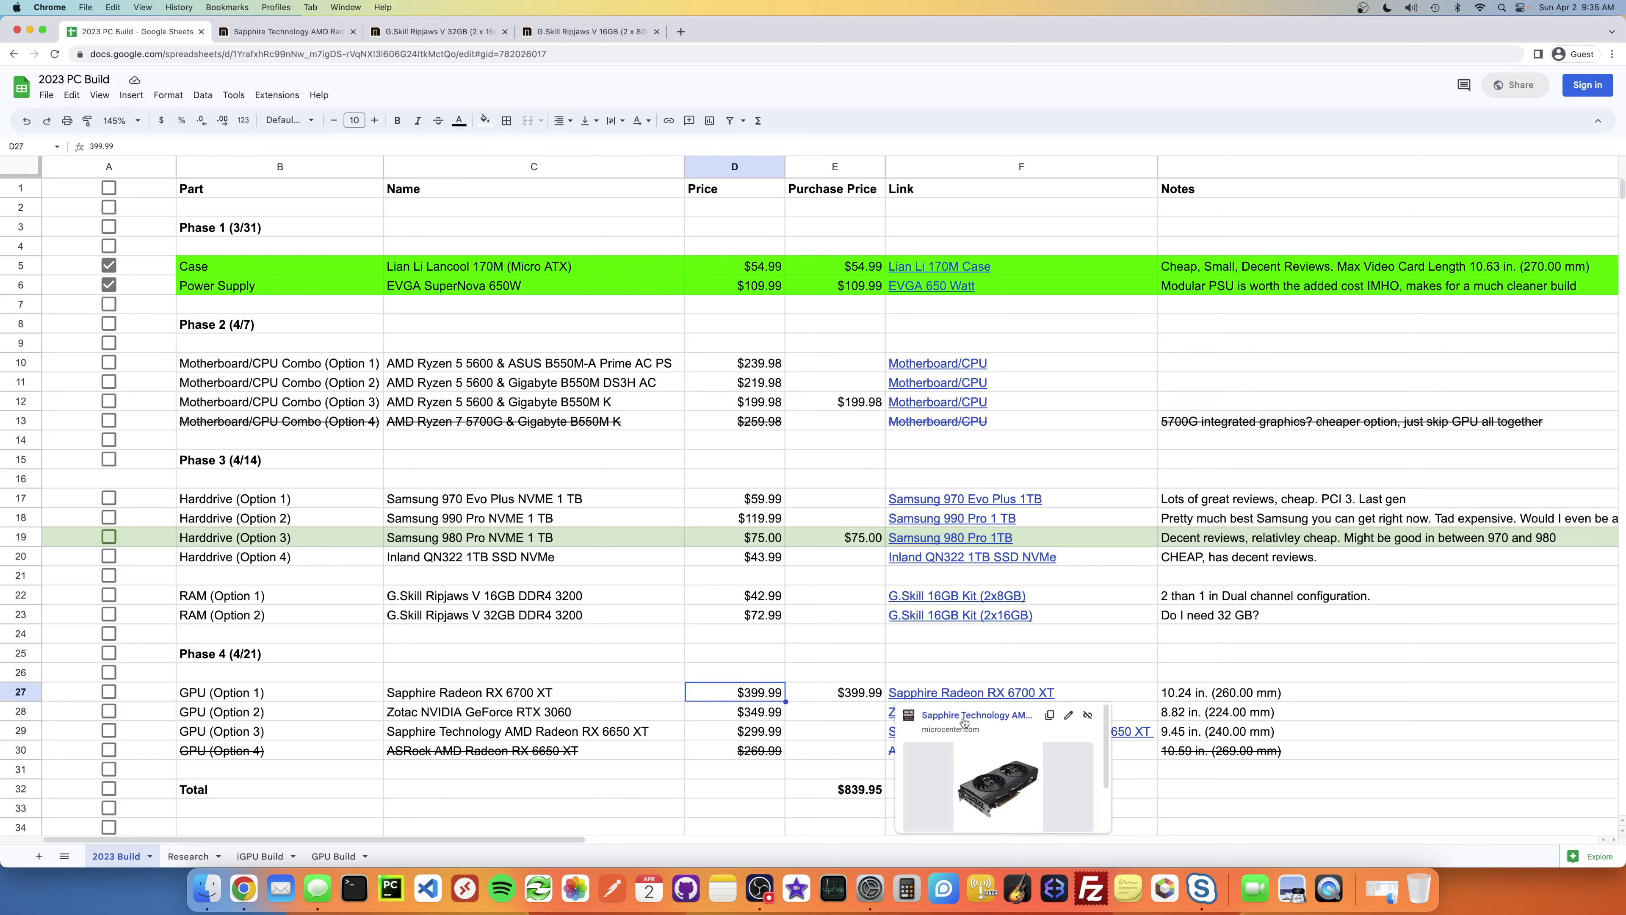
{"action": "left_click", "coordinate": [865, 673]}
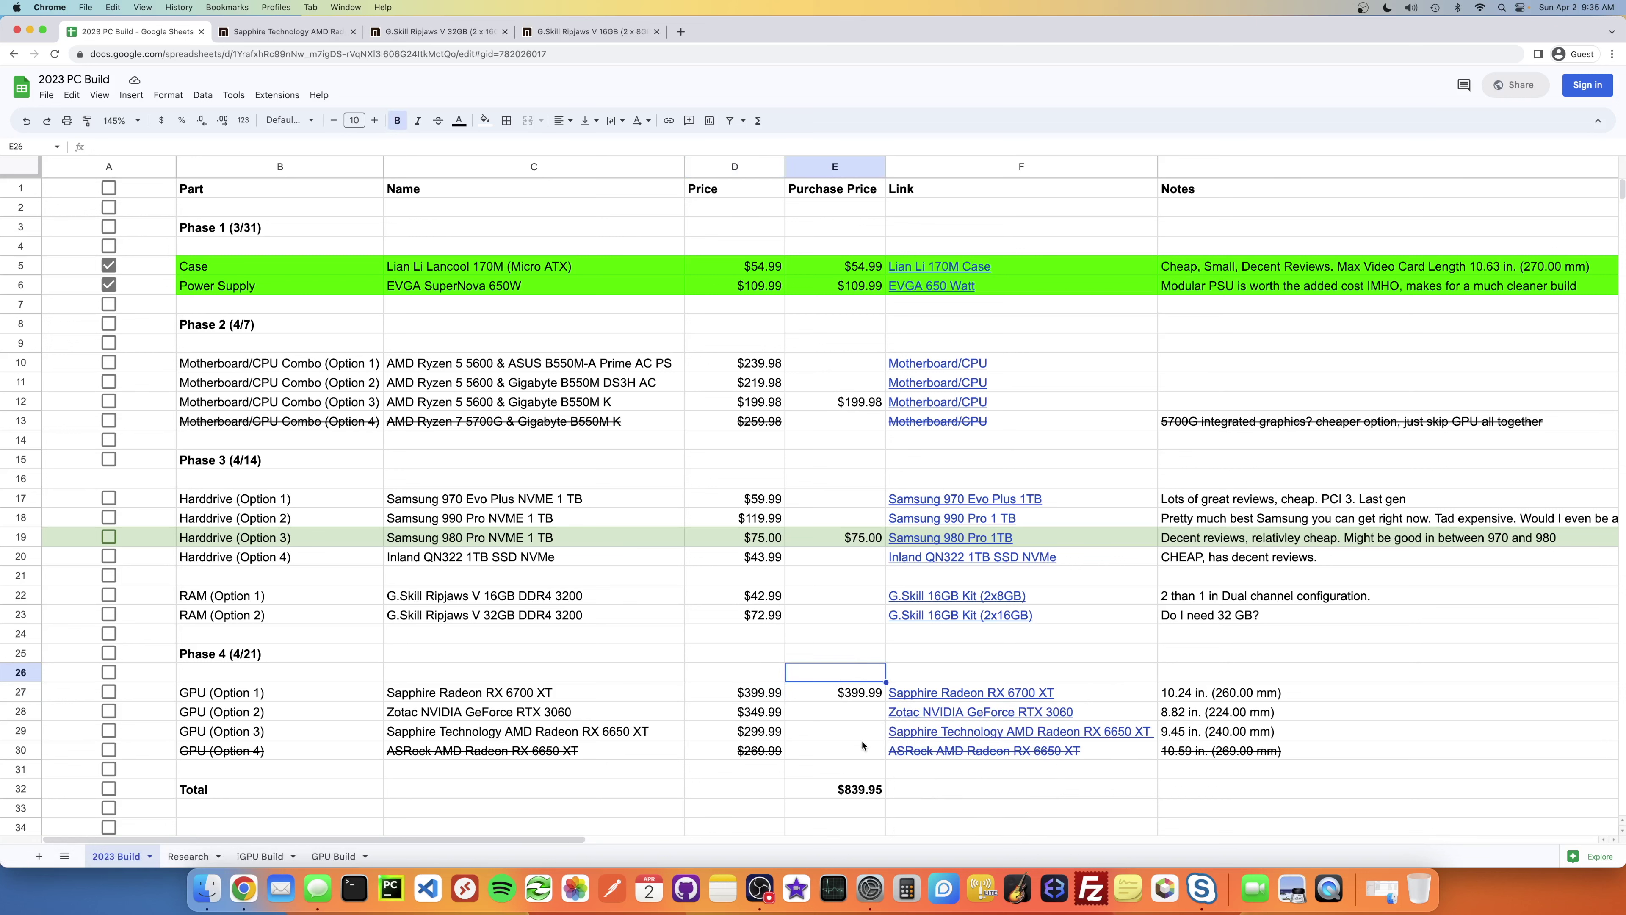
Step: Open the store page linked for the Zotac NVIDIA GeForce RTX 3060, review its key features and price, and return to the spreadsheet
{"action": "left_click", "coordinate": [512, 716]}
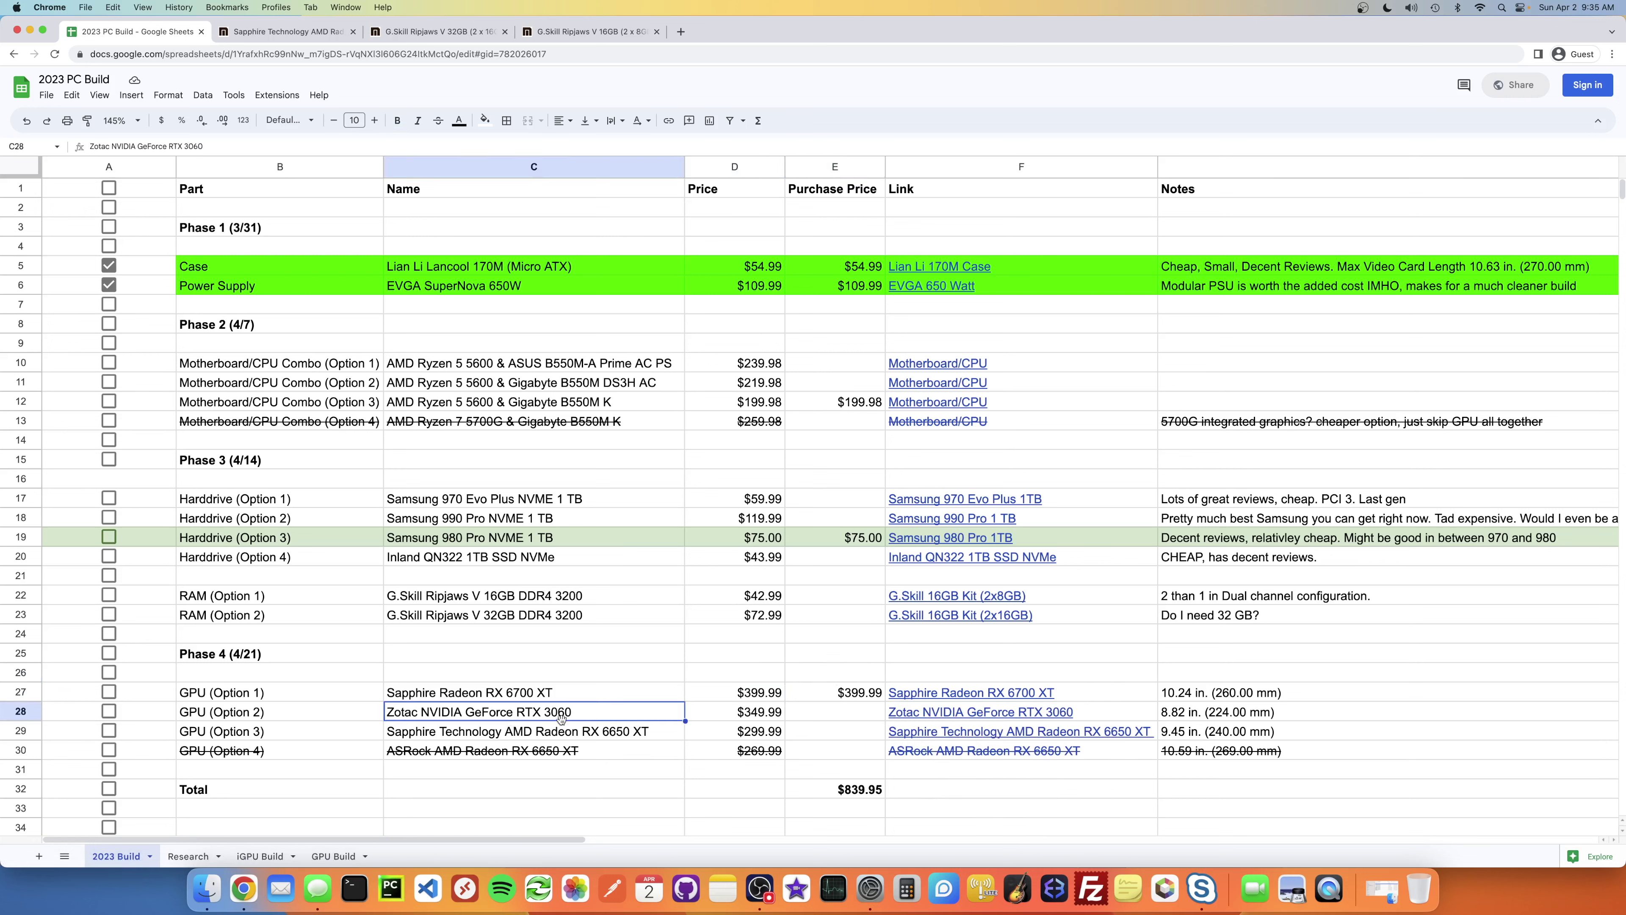
{"action": "left_click", "coordinate": [905, 722]}
{"action": "left_click", "coordinate": [950, 739]}
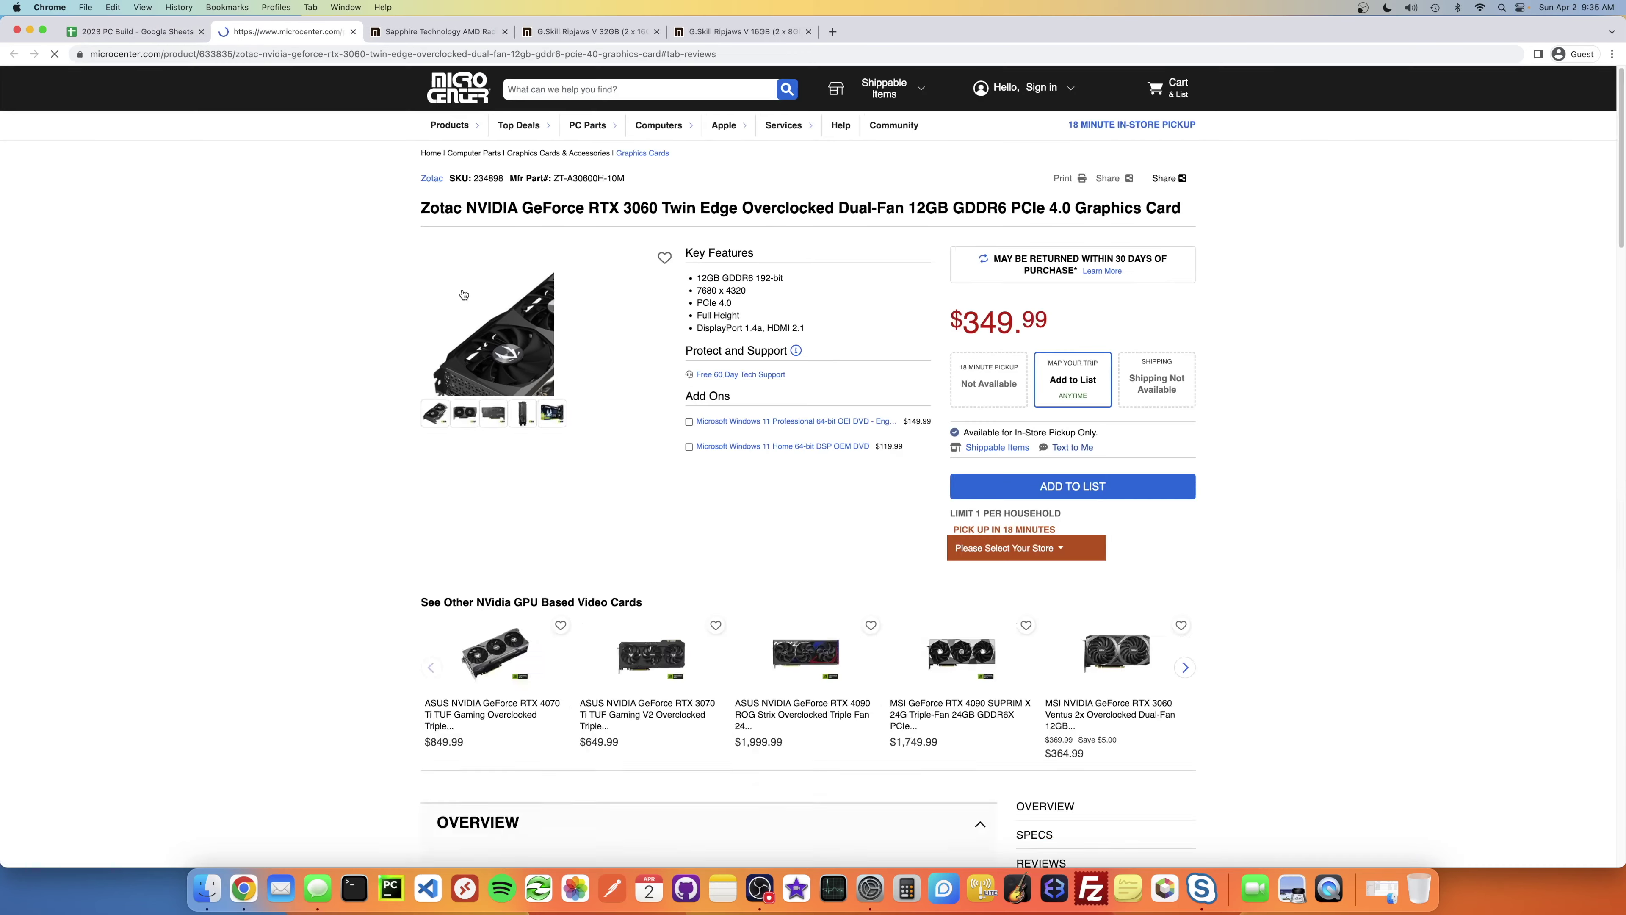
{"action": "scroll", "coordinate": [225, 370], "scroll_direction": "up", "scroll_amount": 15}
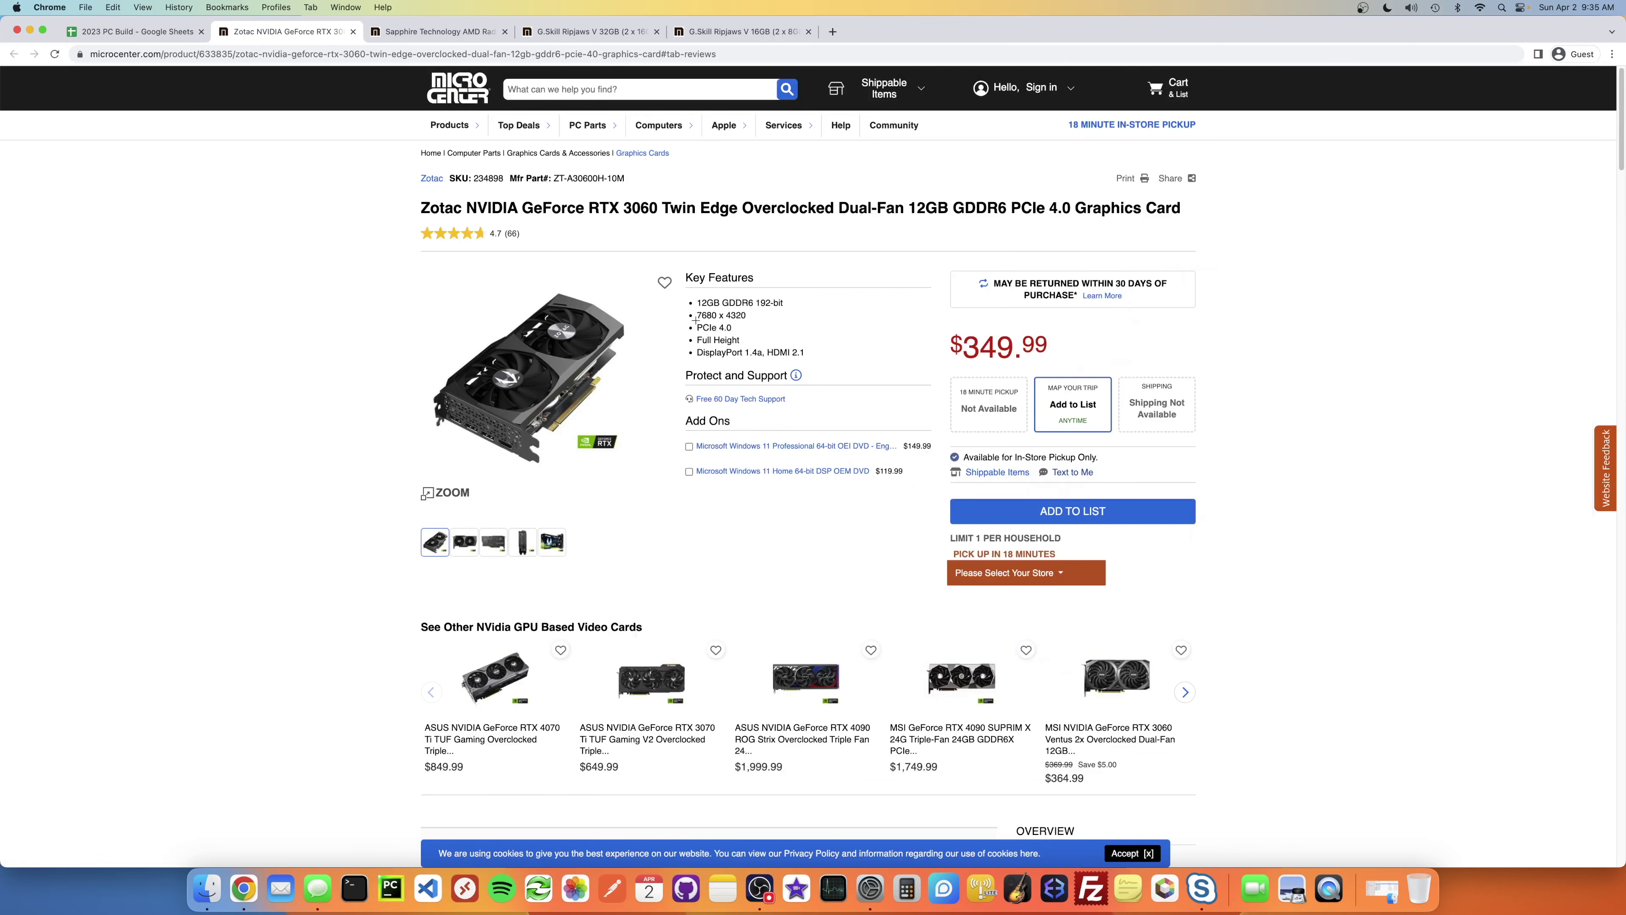
{"action": "left_click", "coordinate": [151, 33]}
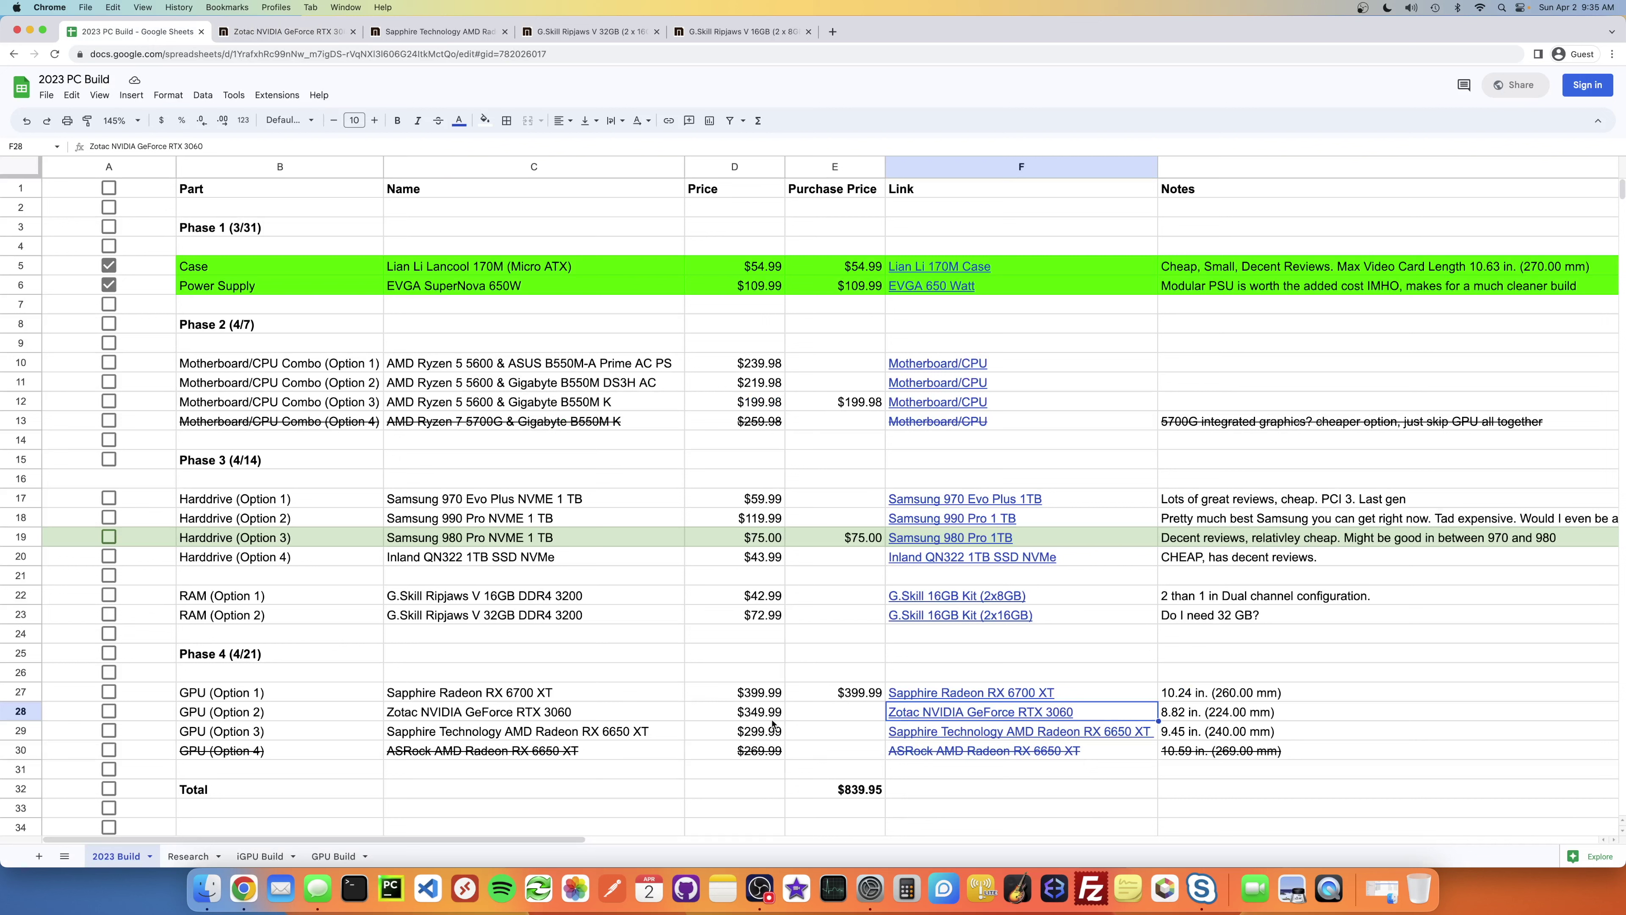
{"action": "left_click", "coordinate": [815, 719]}
Step: Compare the Radeon RX 6700 XT, GeForce RTX 3060 and Sapphire Radeon RX 6650 XT entries and inspect the total purchase price cell
{"action": "left_click", "coordinate": [541, 697]}
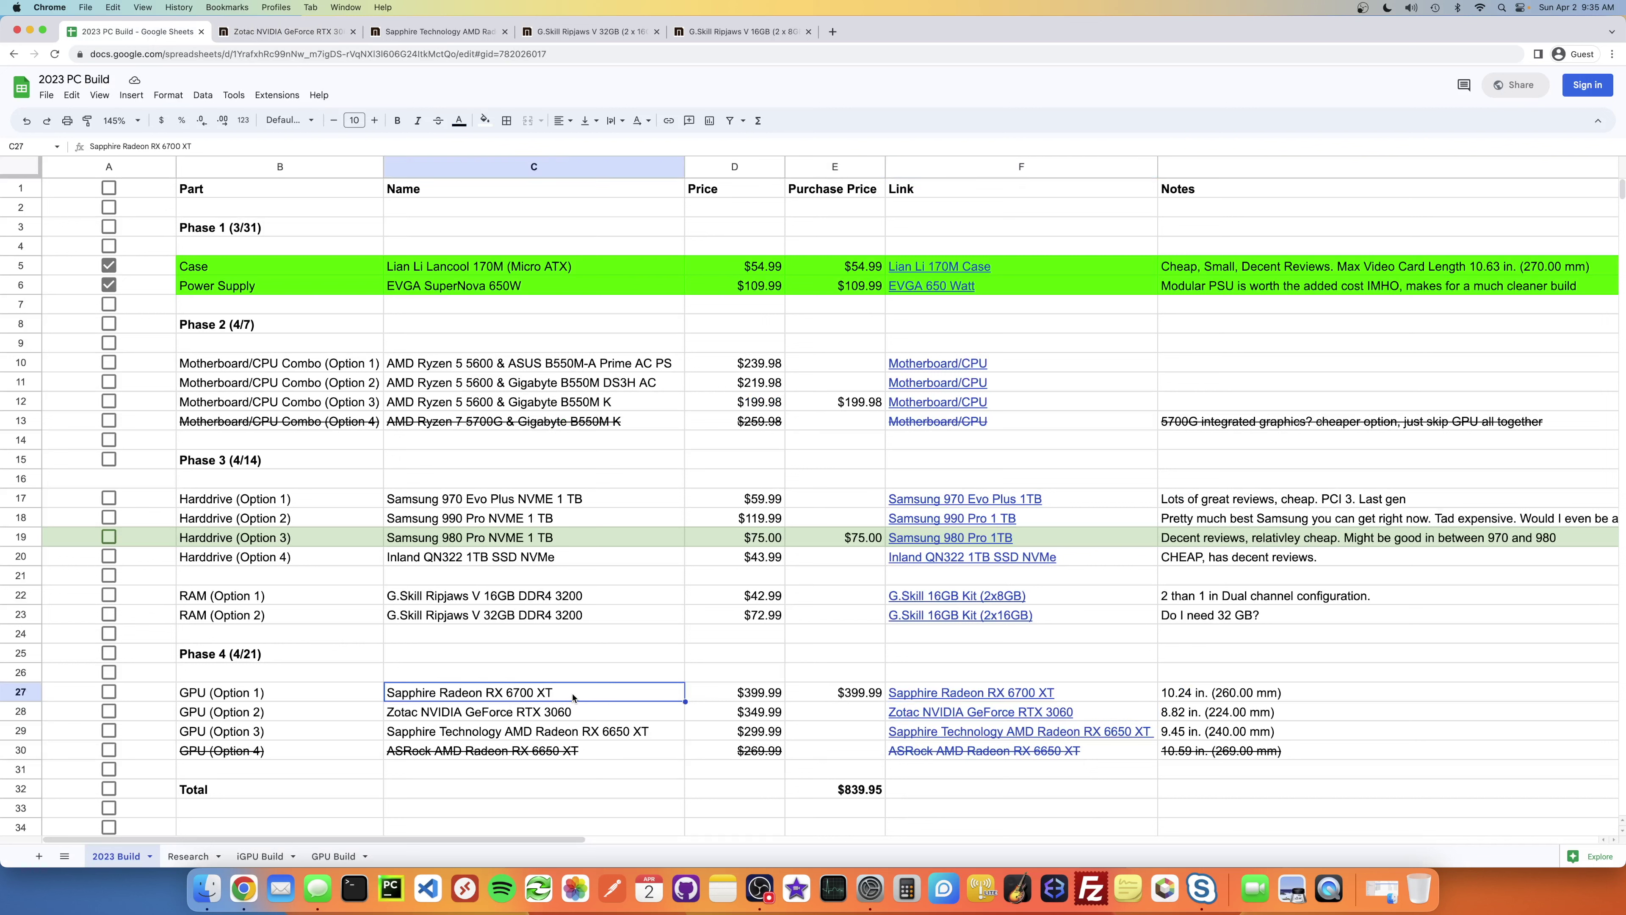
{"action": "left_click", "coordinate": [559, 714]}
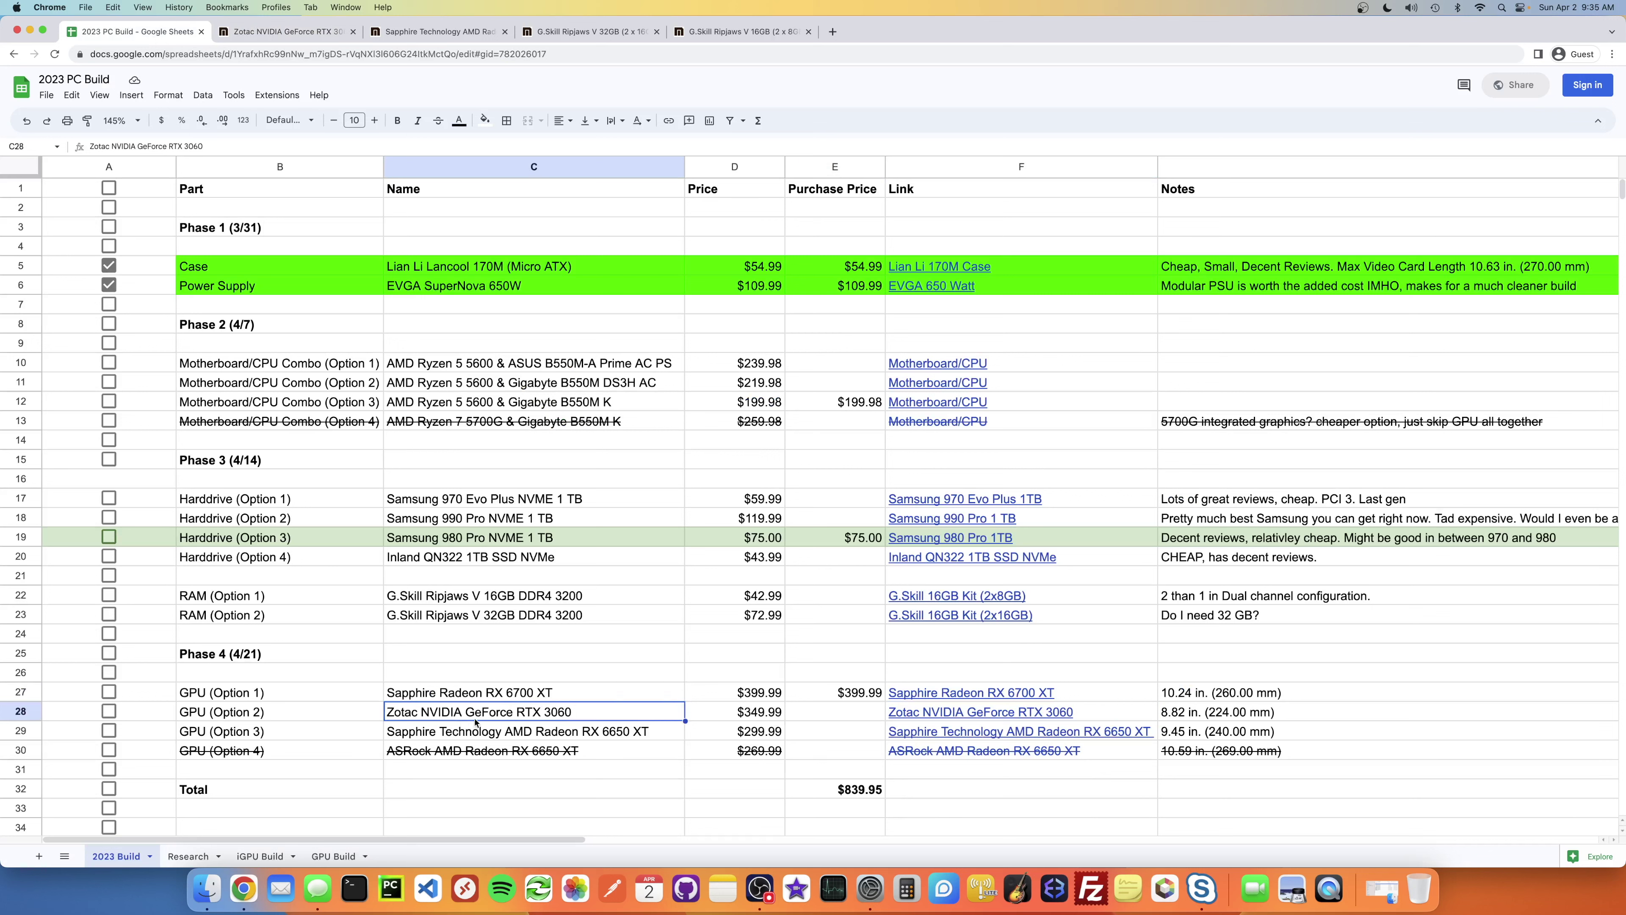
{"action": "key", "text": "Up"}
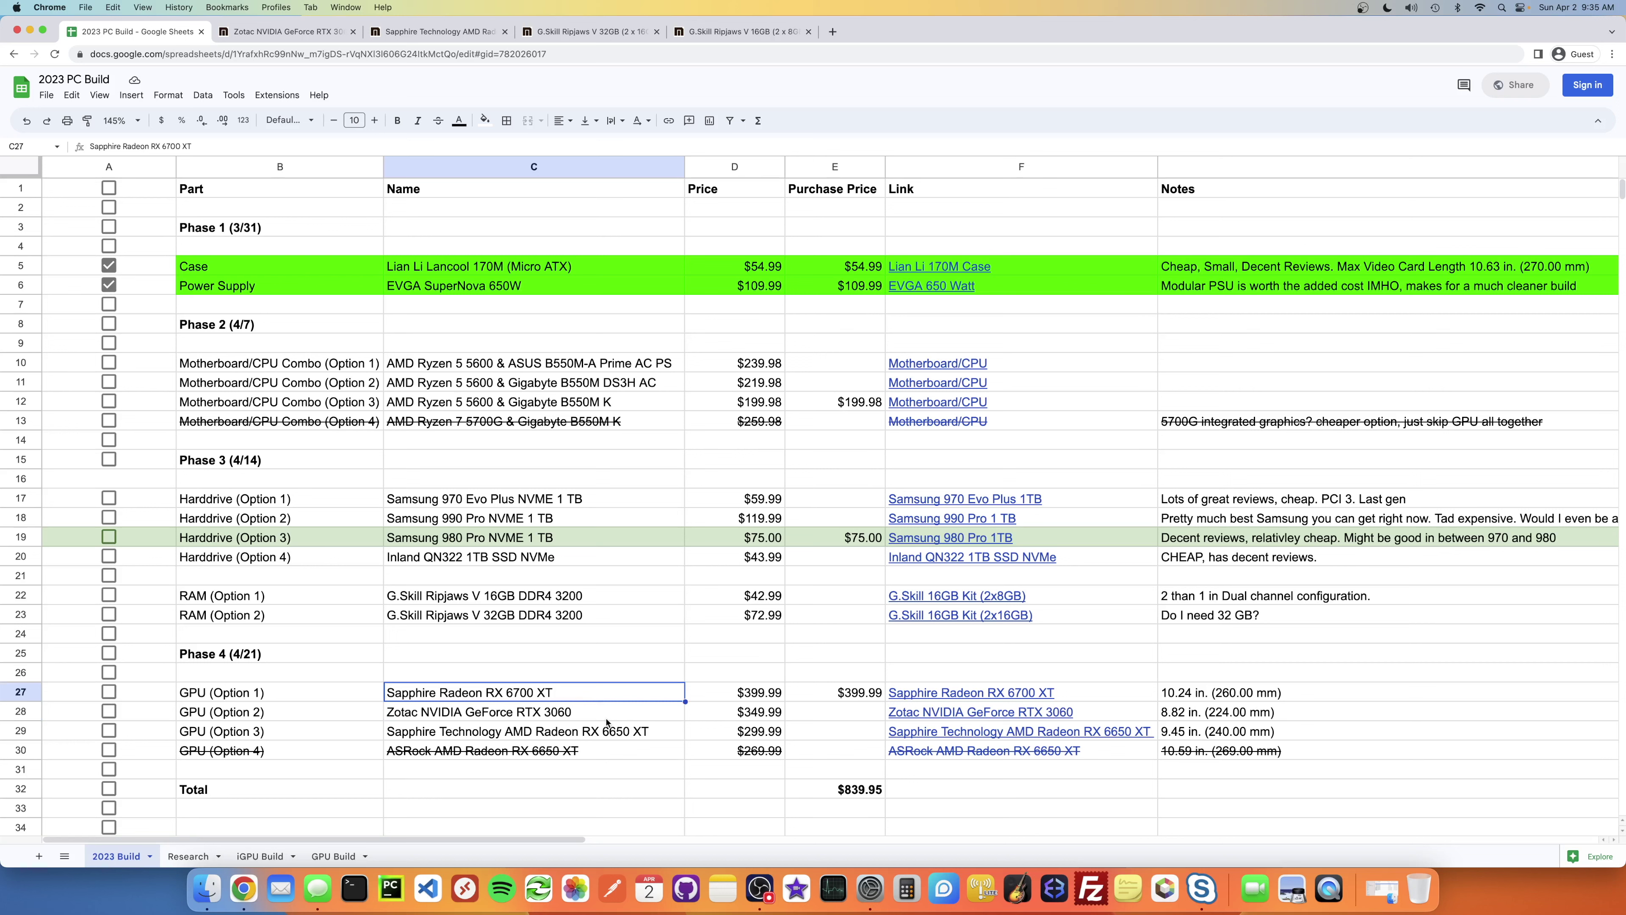
{"action": "left_click", "coordinate": [621, 737]}
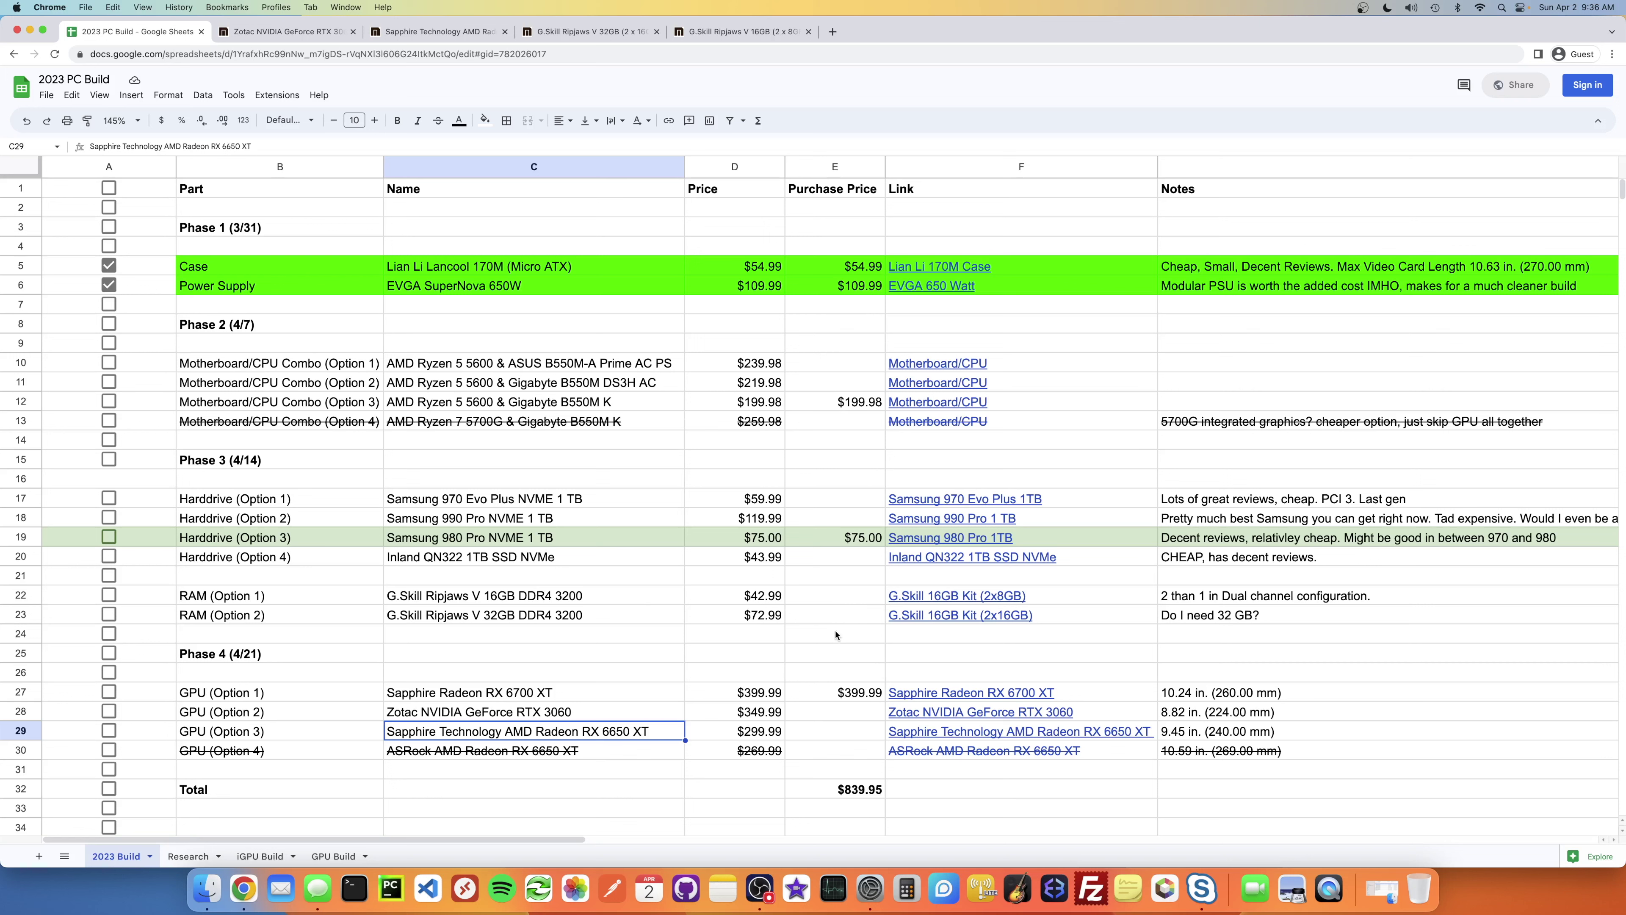
{"action": "left_click", "coordinate": [623, 694]}
{"action": "left_click", "coordinate": [654, 736]}
{"action": "left_click", "coordinate": [534, 694]}
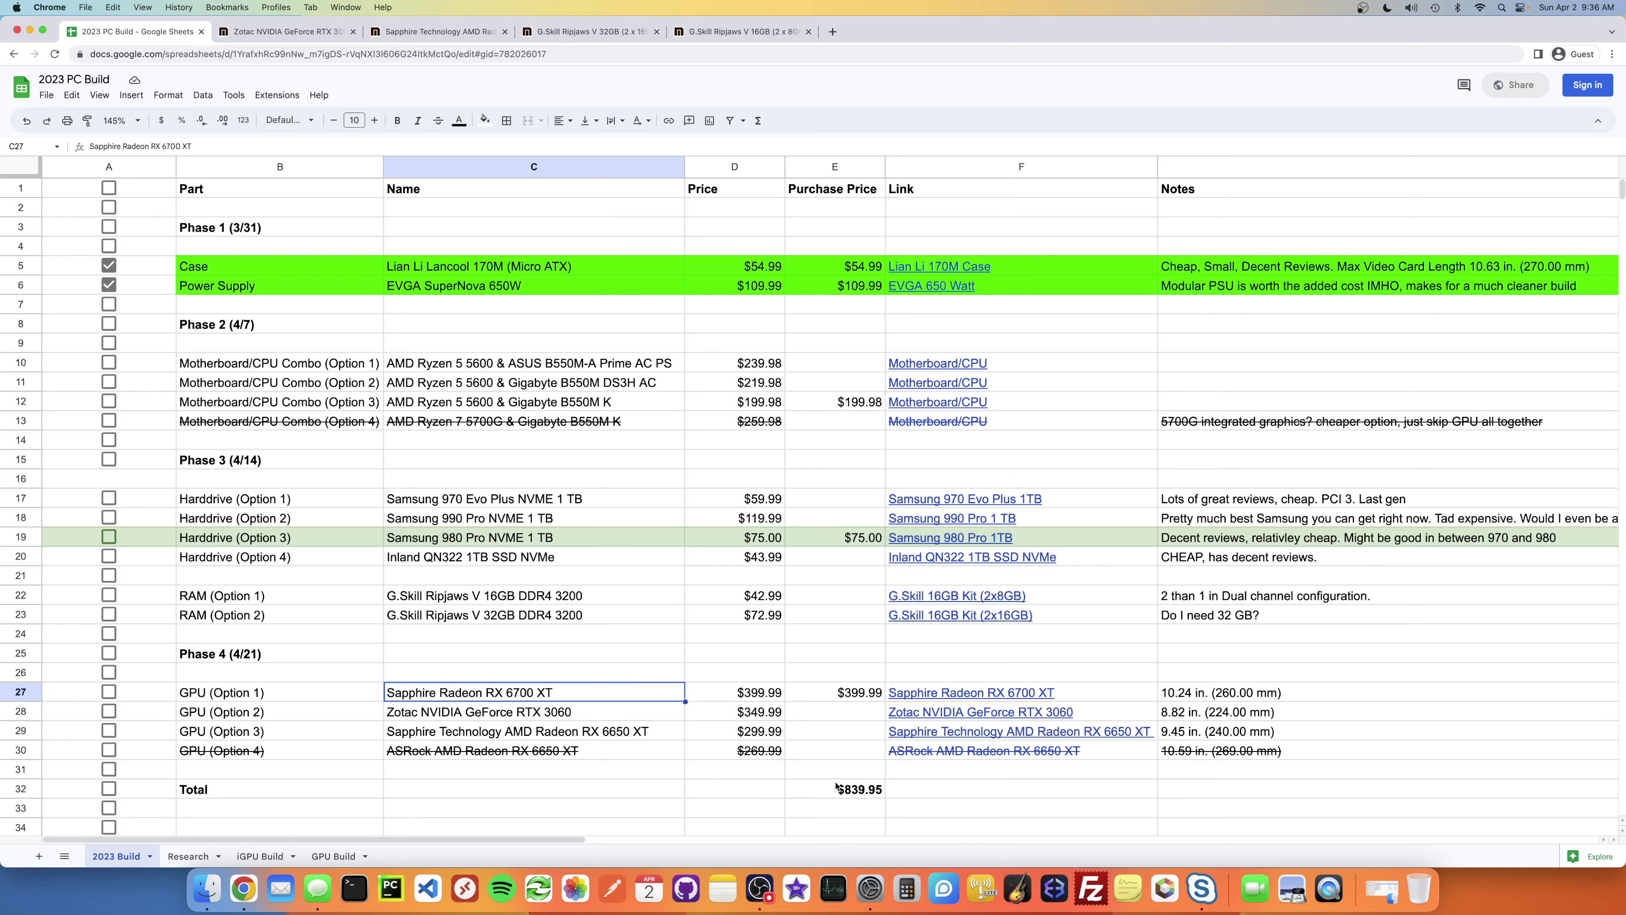
{"action": "left_click", "coordinate": [859, 790]}
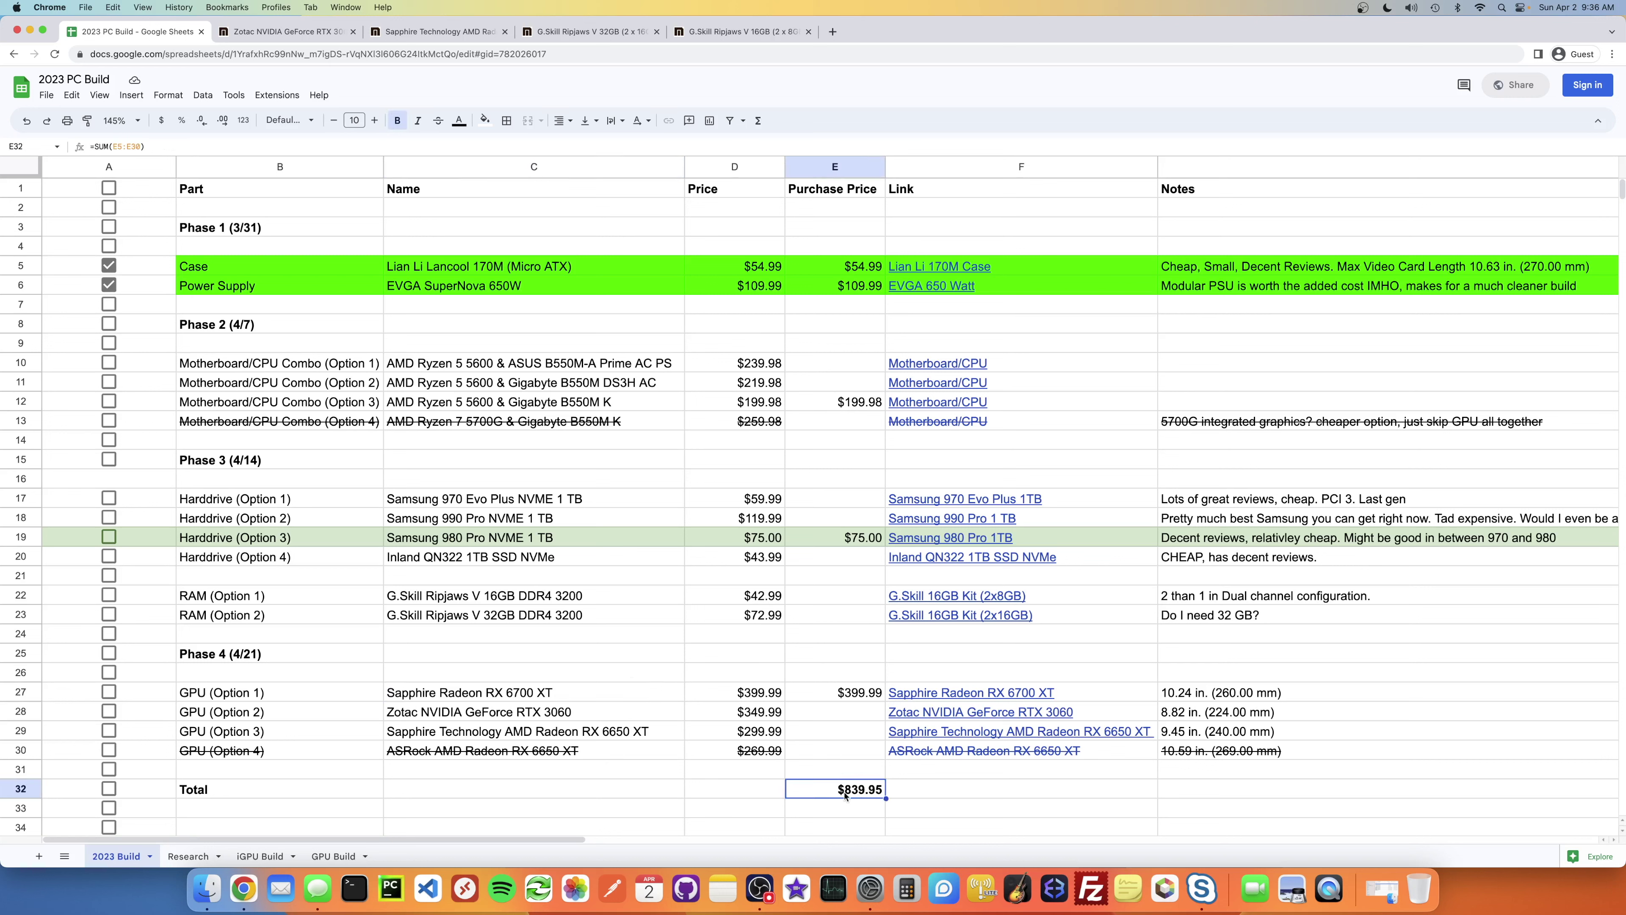